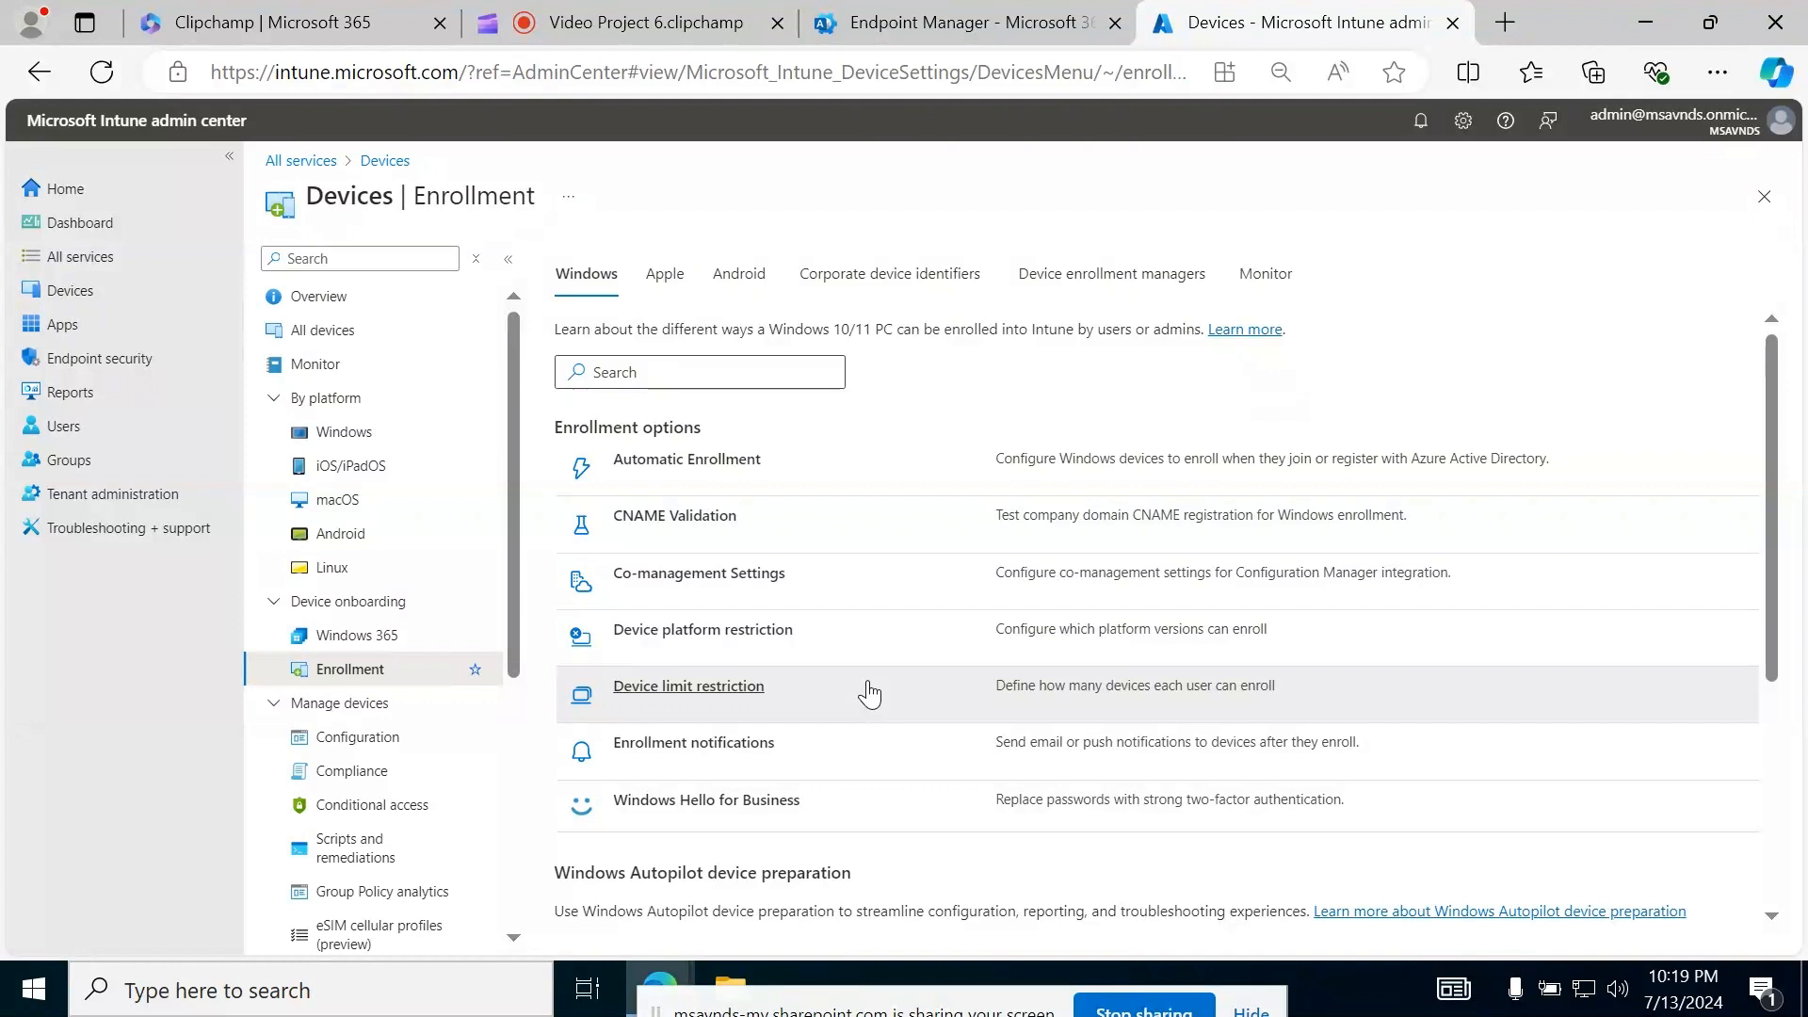
- Review the Windows enrollment options and compare the Windows Autopilot device preparation section with the Windows Autopilot section
click(942, 1002)
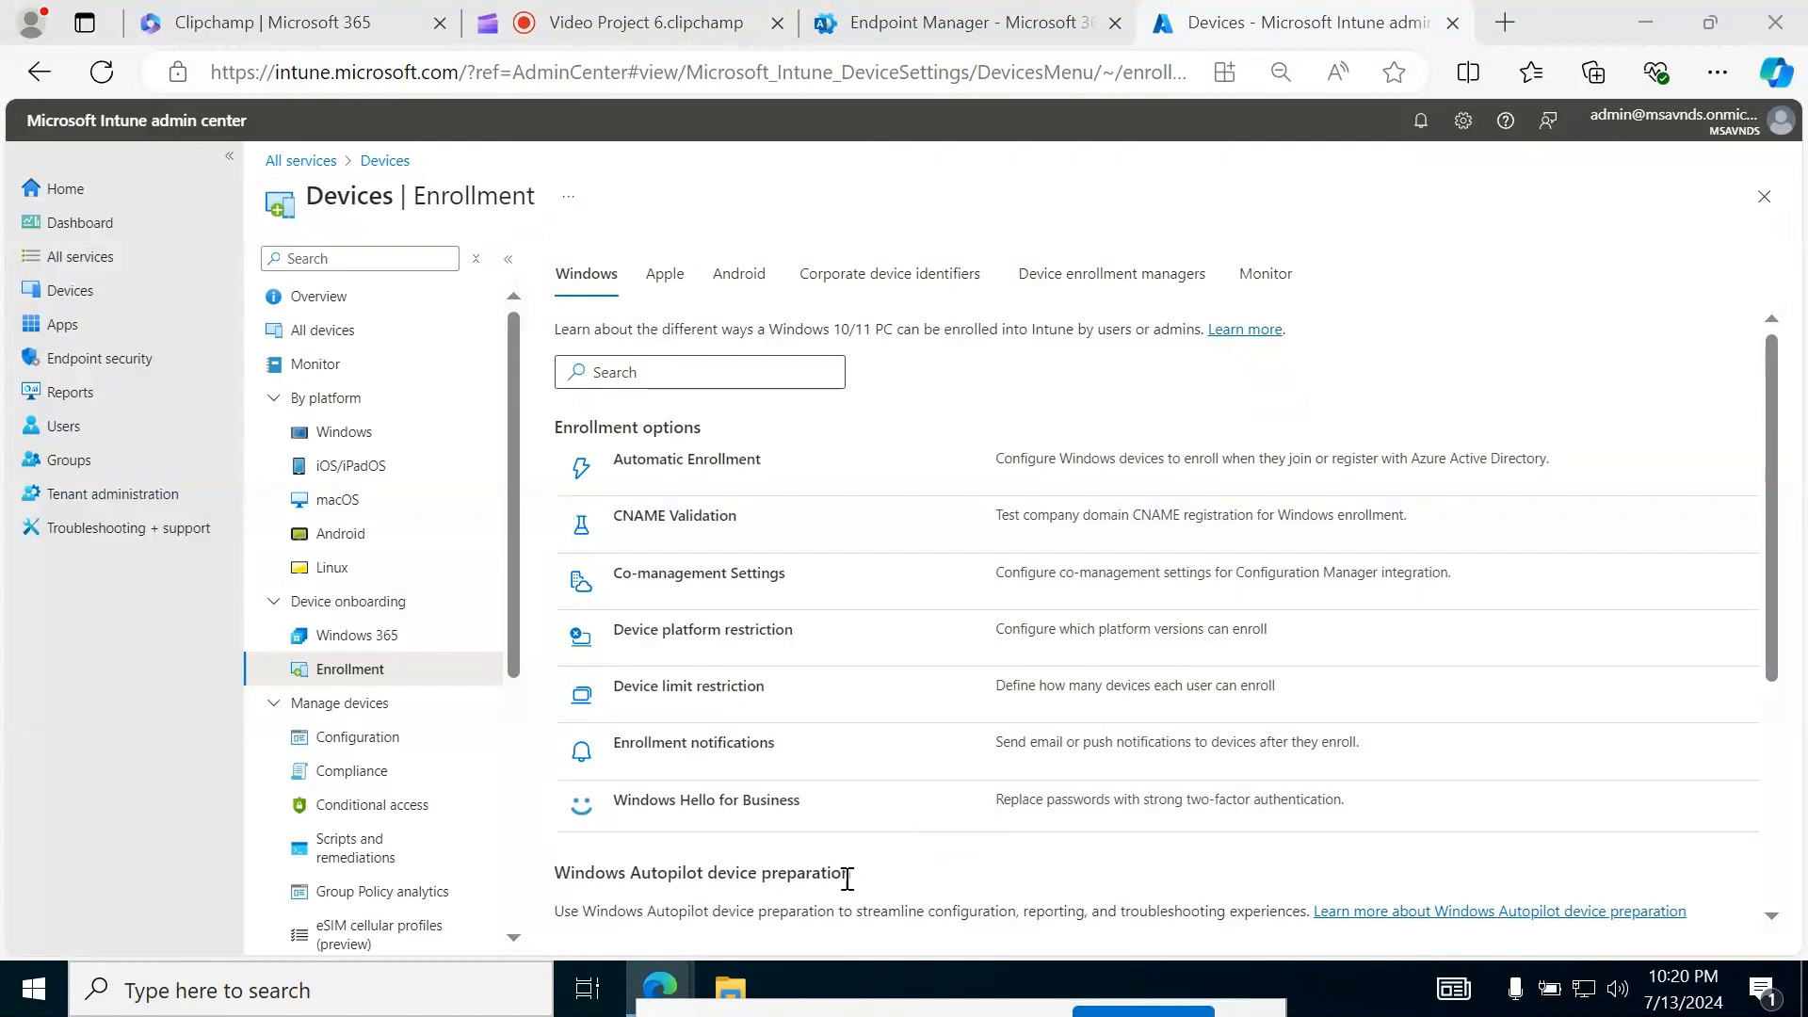
scroll(878, 862, down, 2)
scroll(881, 862, up, 2)
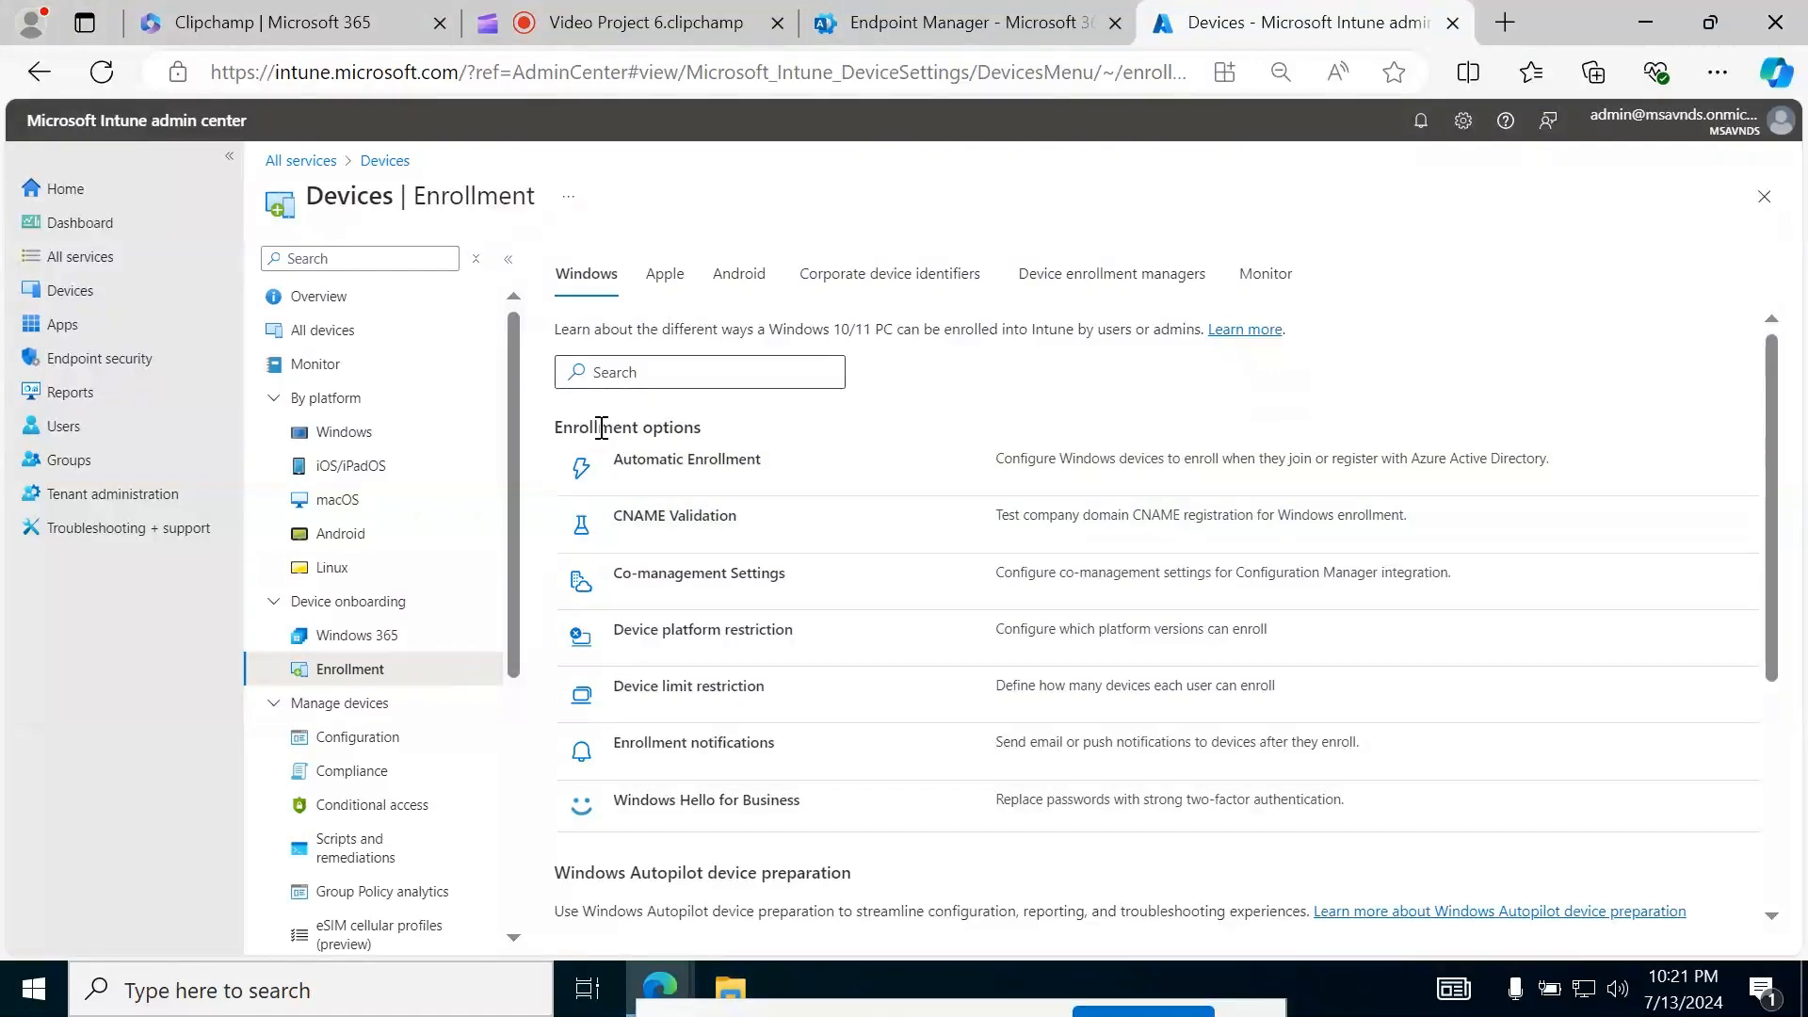
drag(583, 430, 705, 429)
click(872, 430)
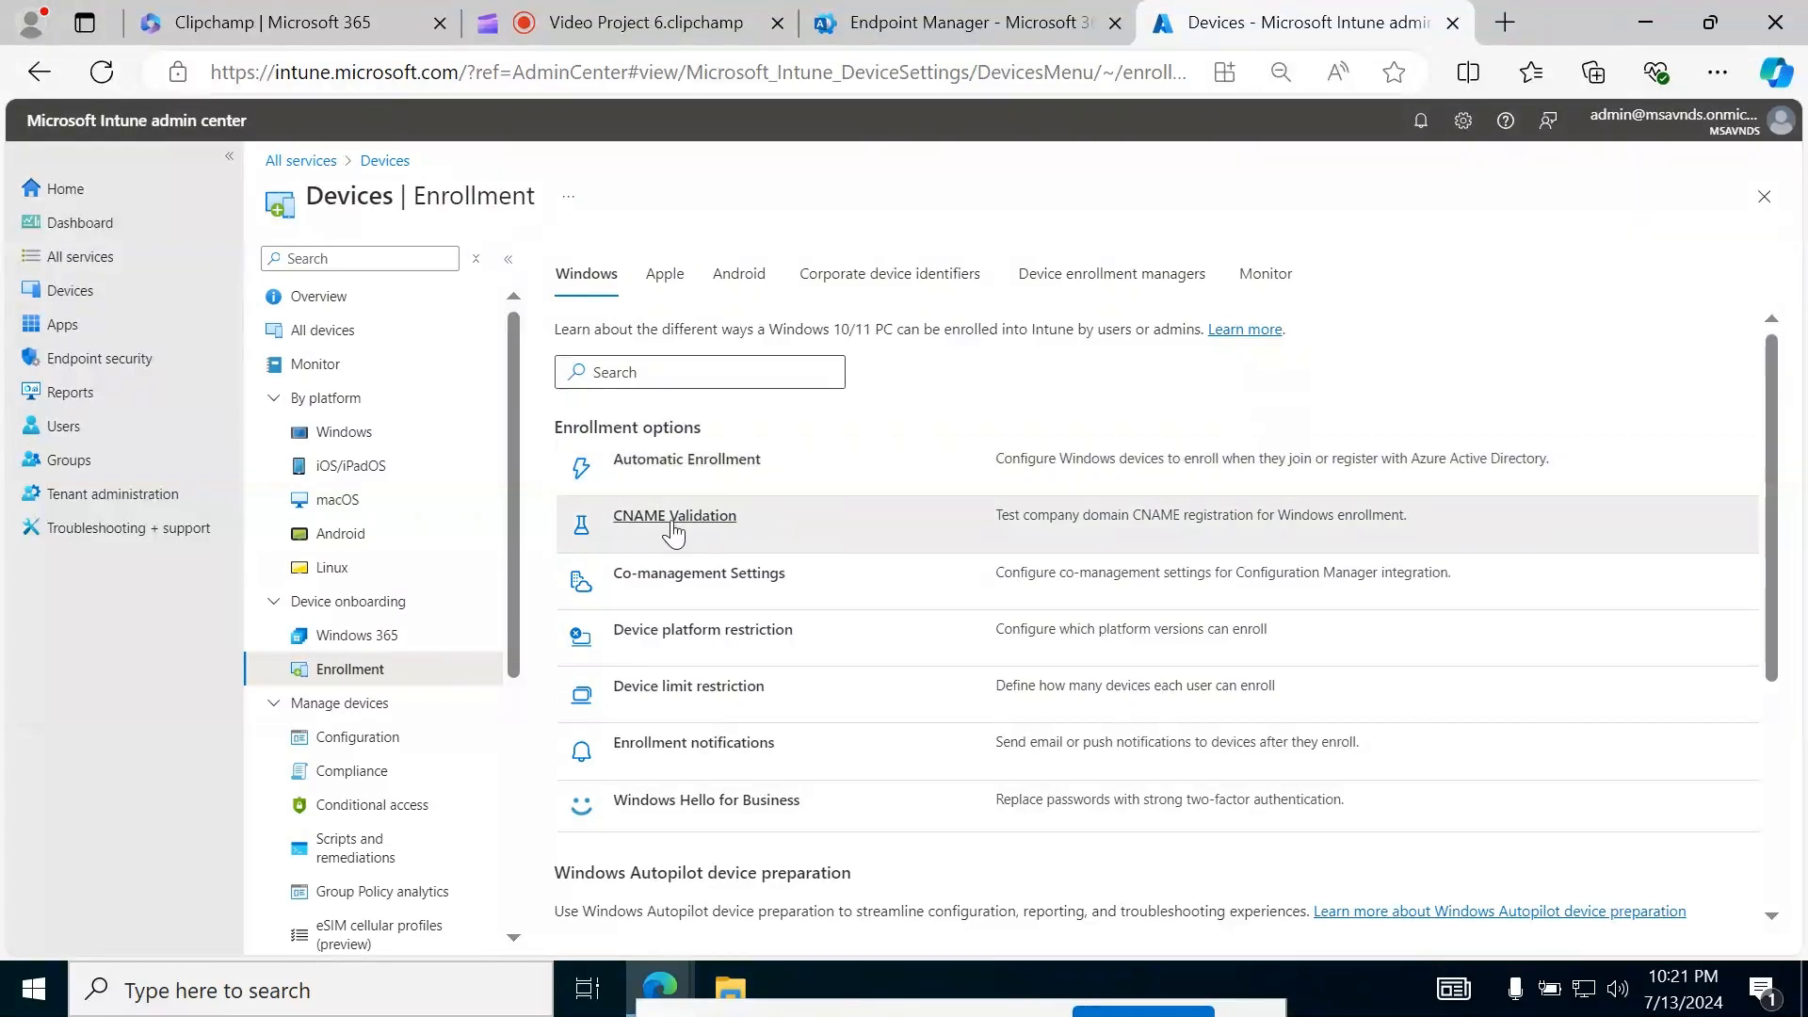
scroll(848, 551, down, 1)
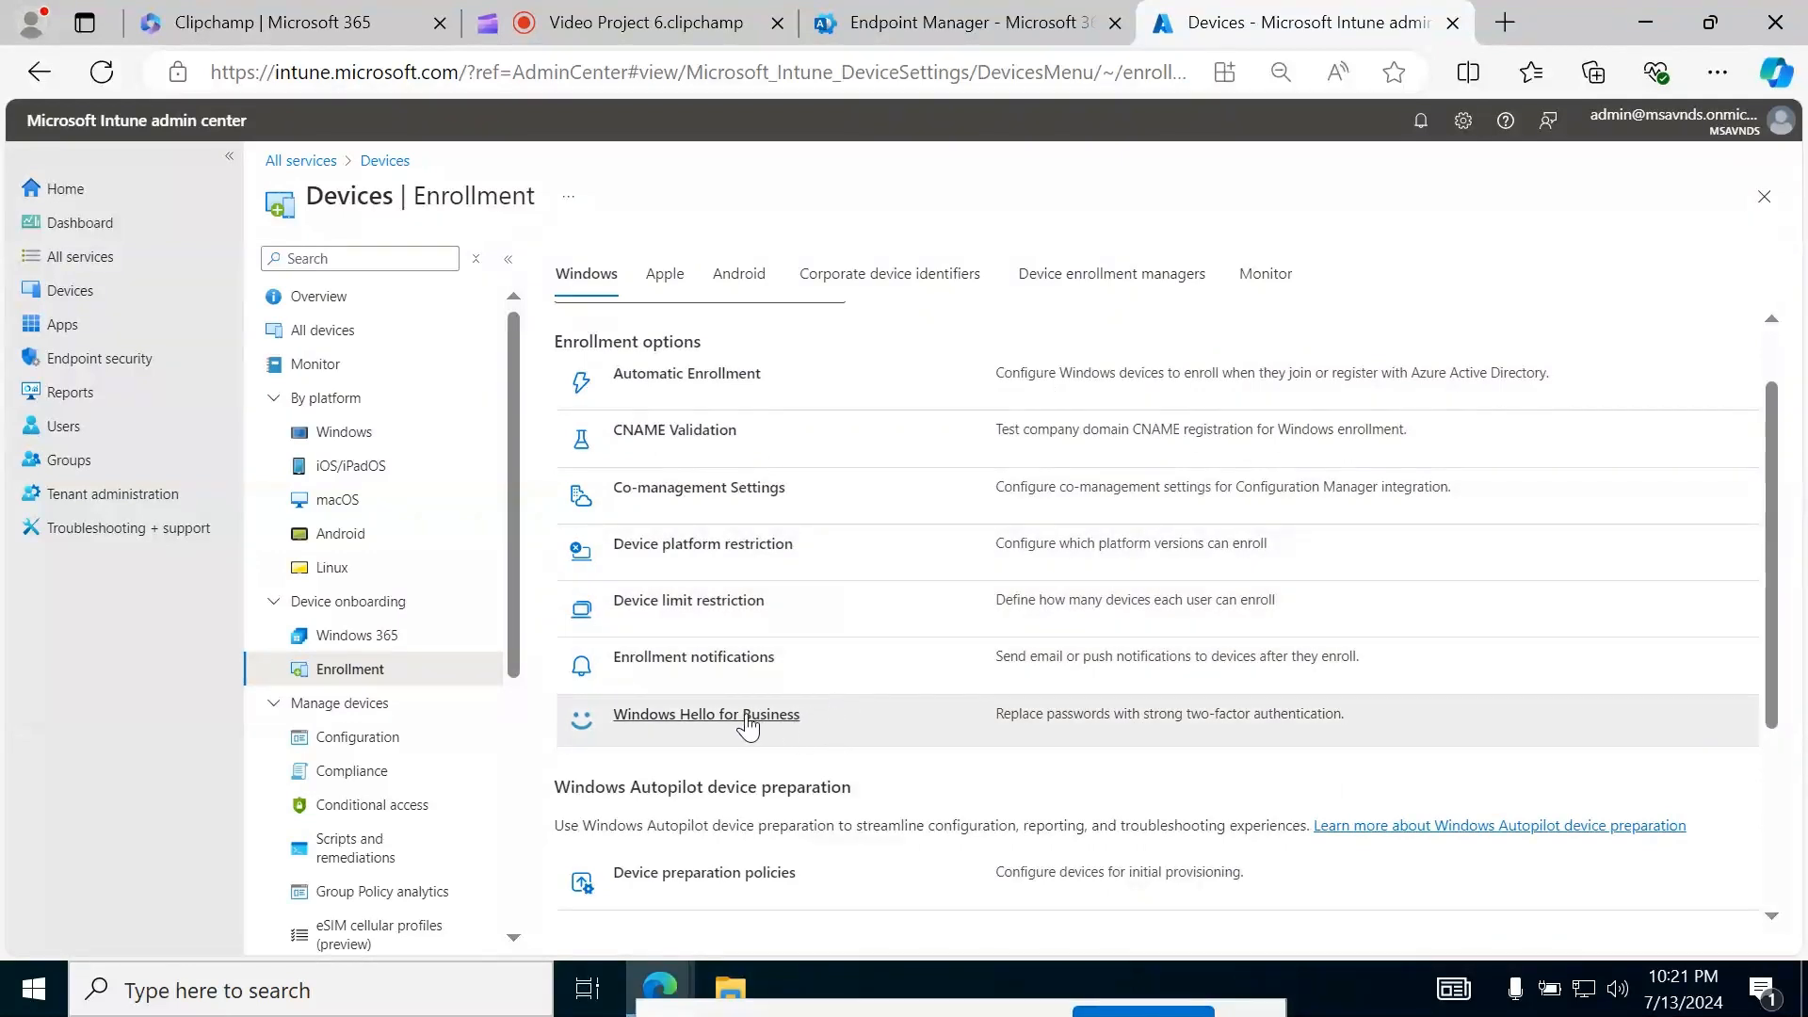
scroll(749, 727, down, 3)
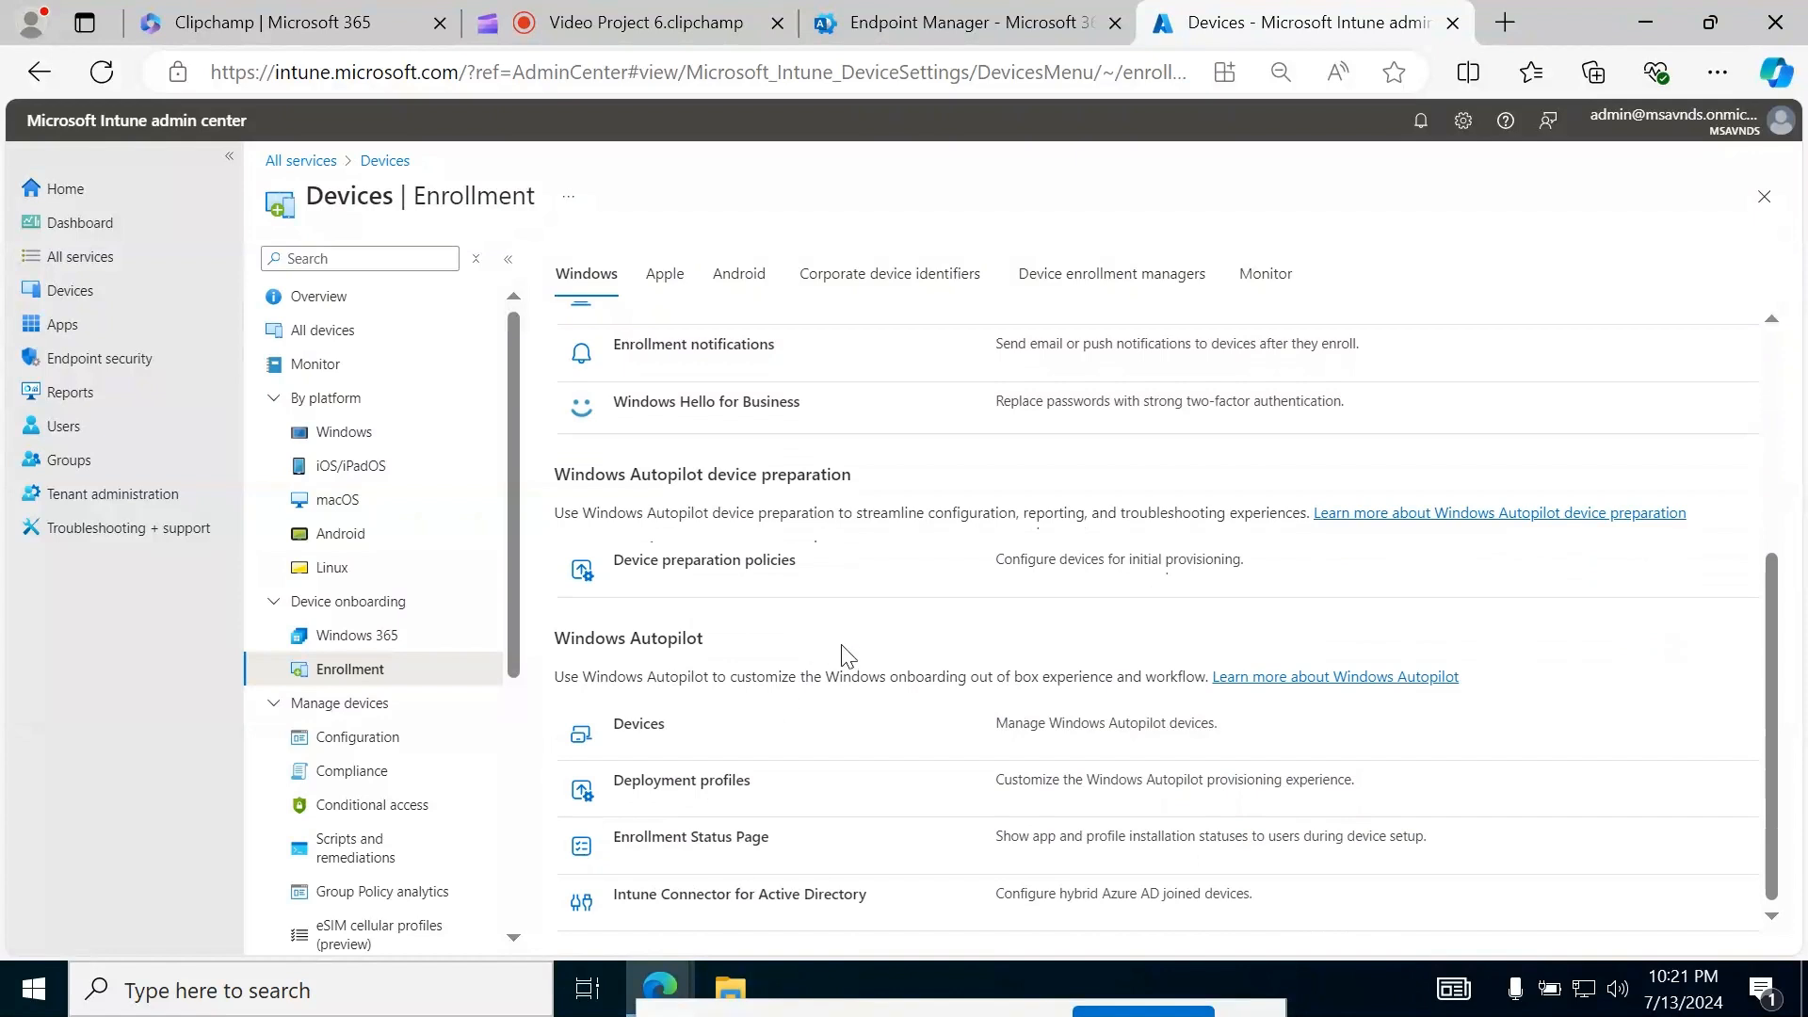
drag(605, 474, 862, 474)
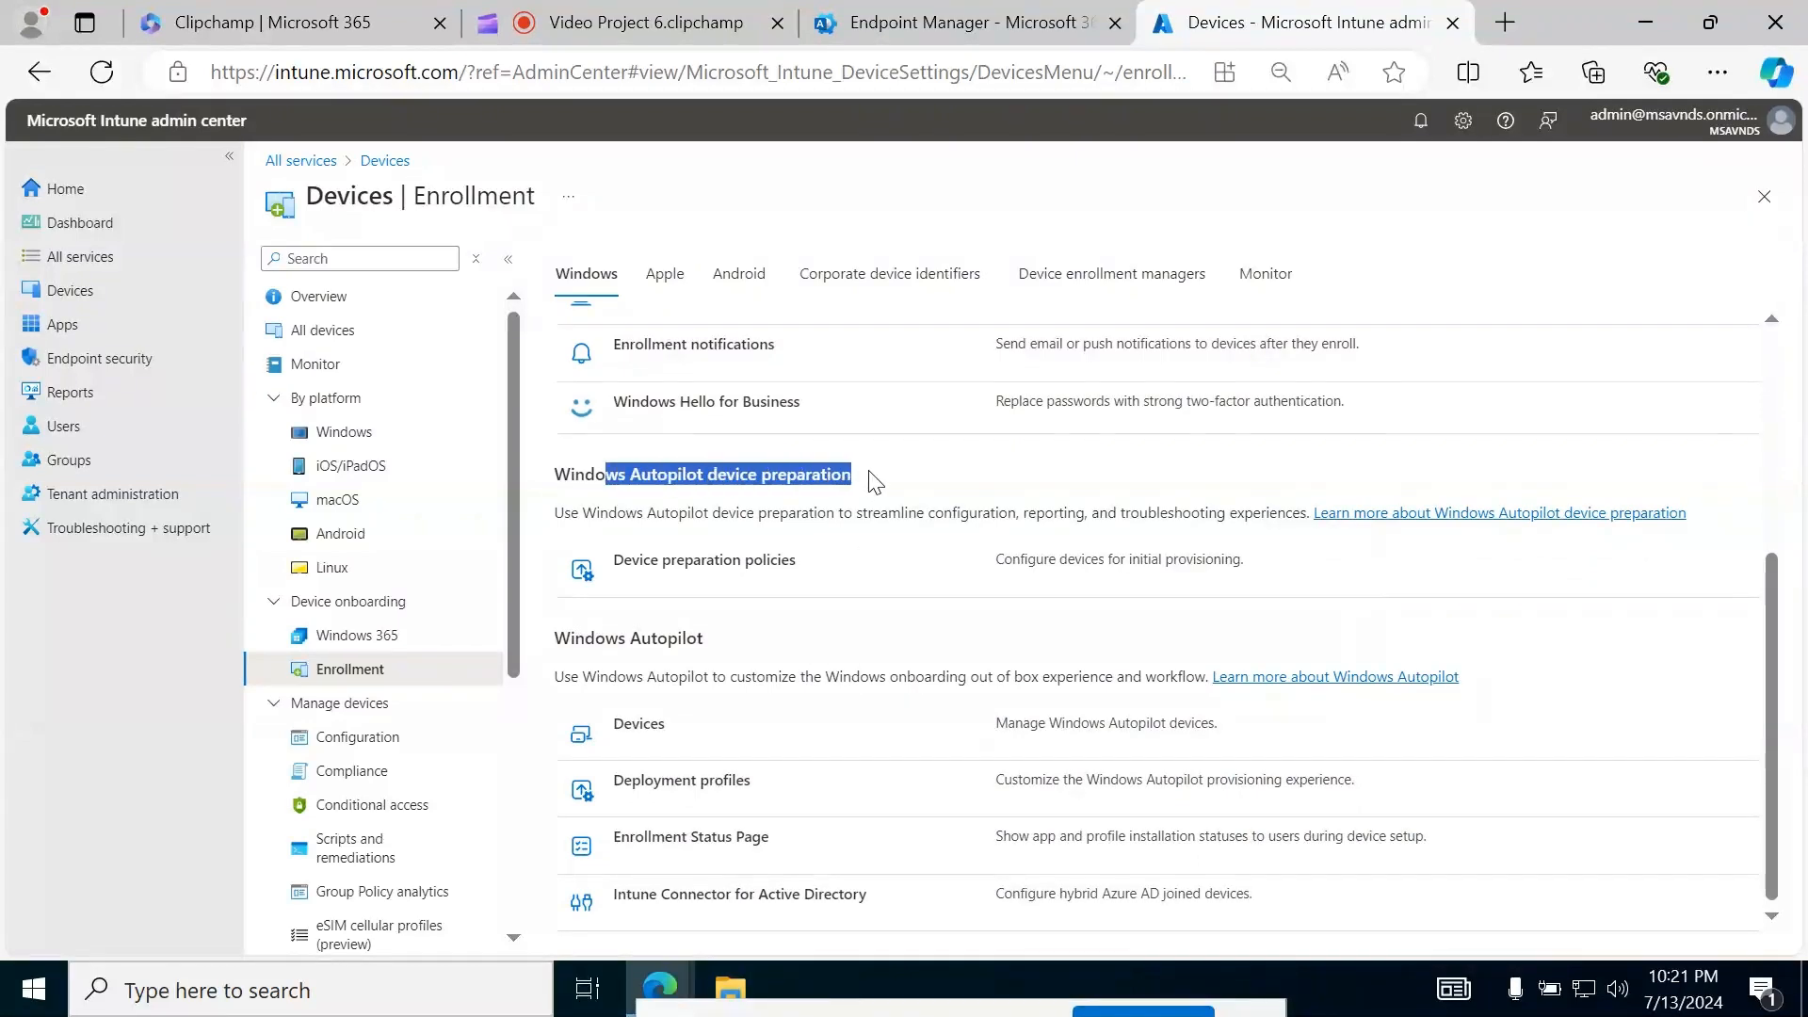
click(834, 513)
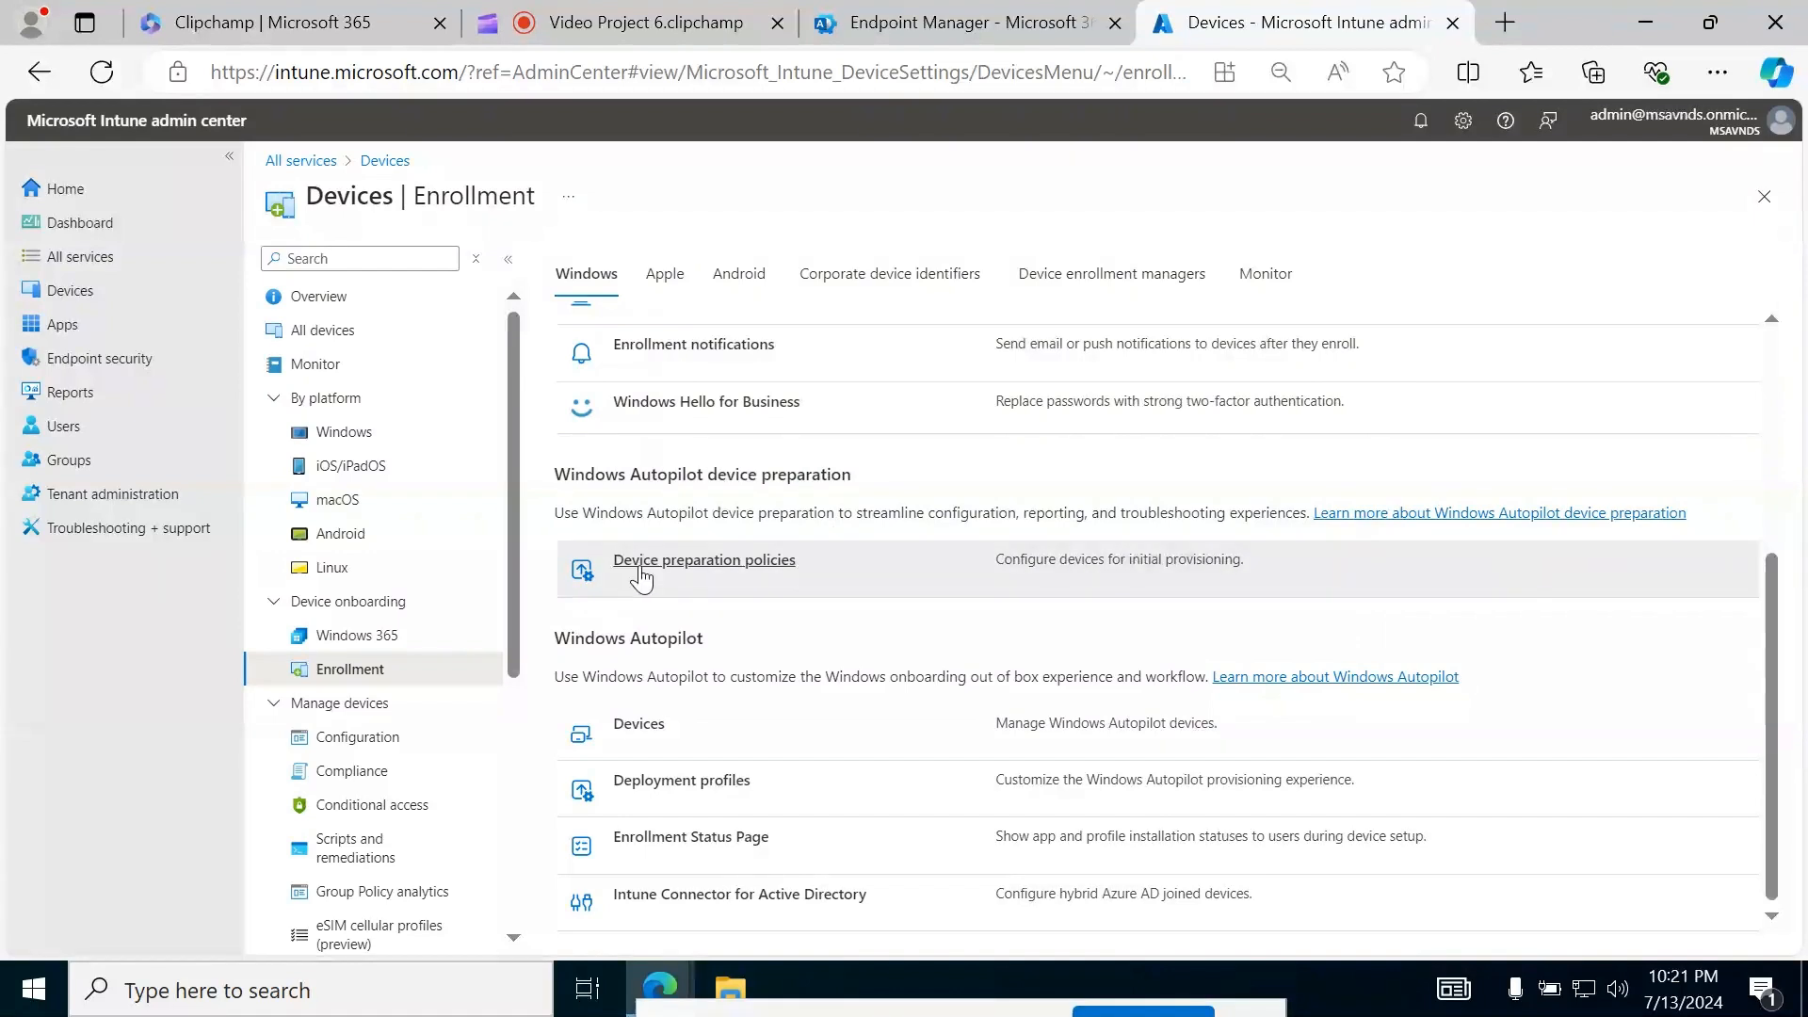
drag(569, 637, 742, 645)
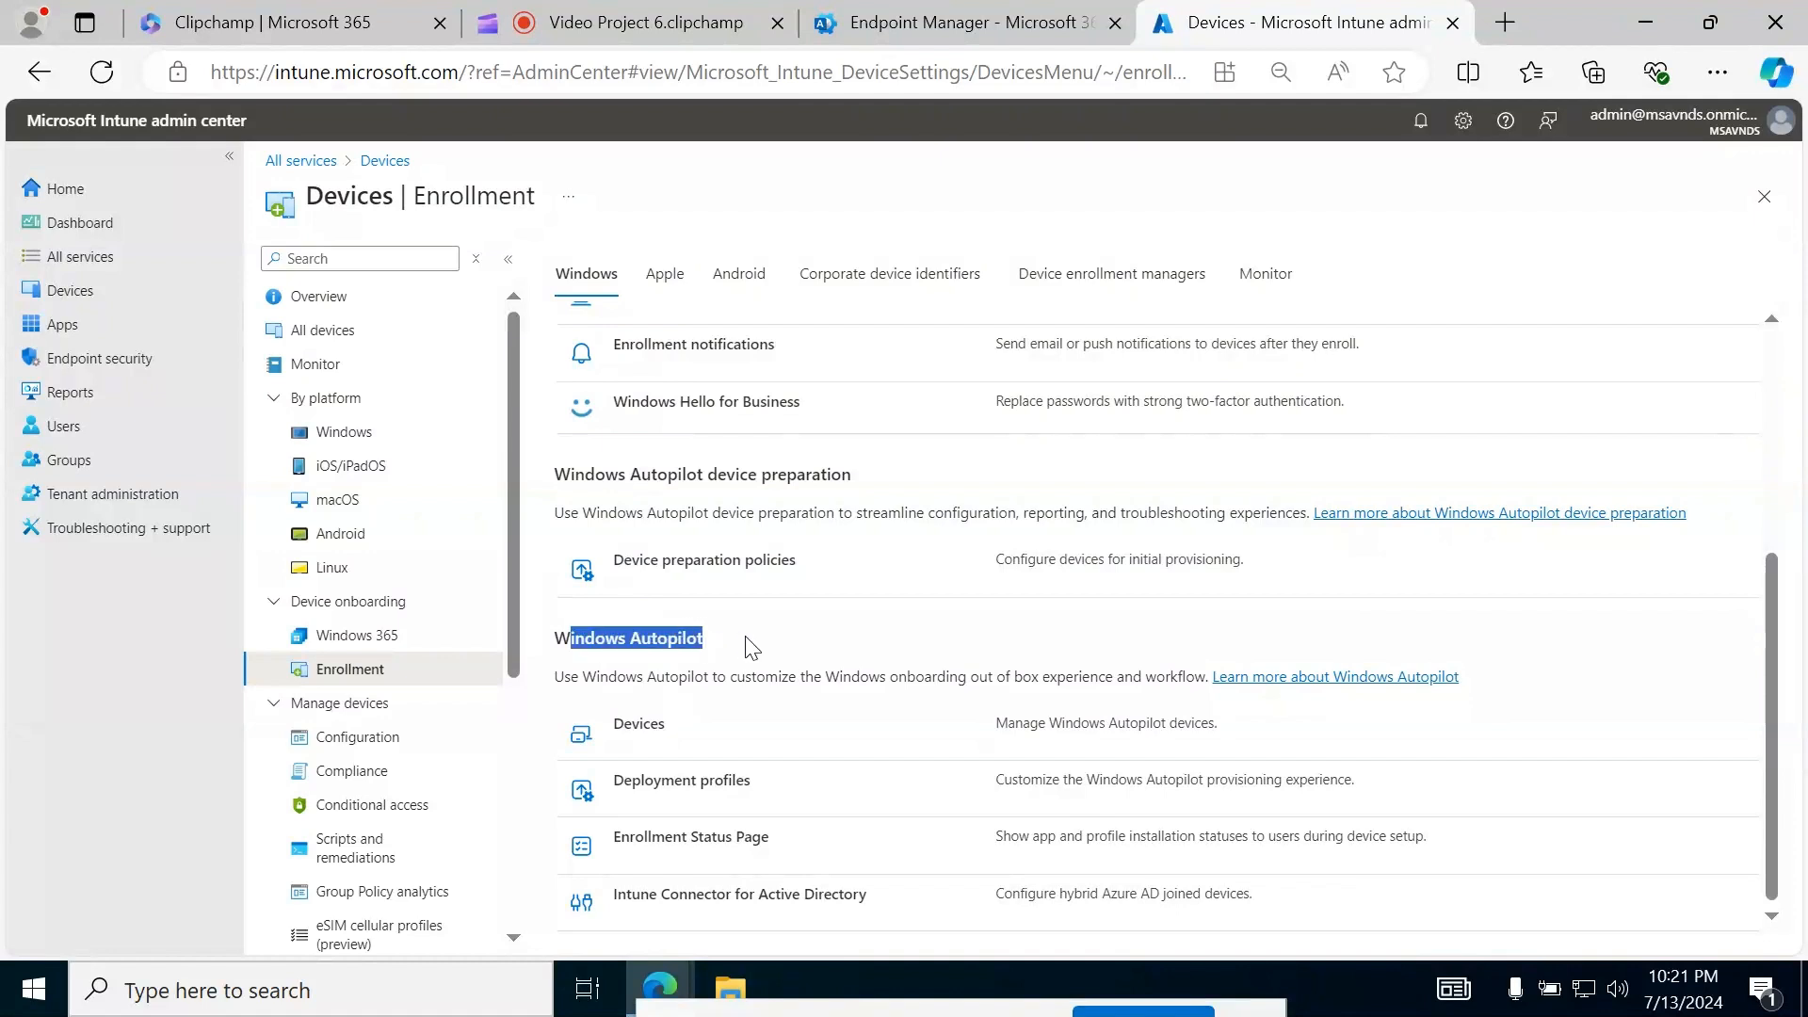
click(751, 647)
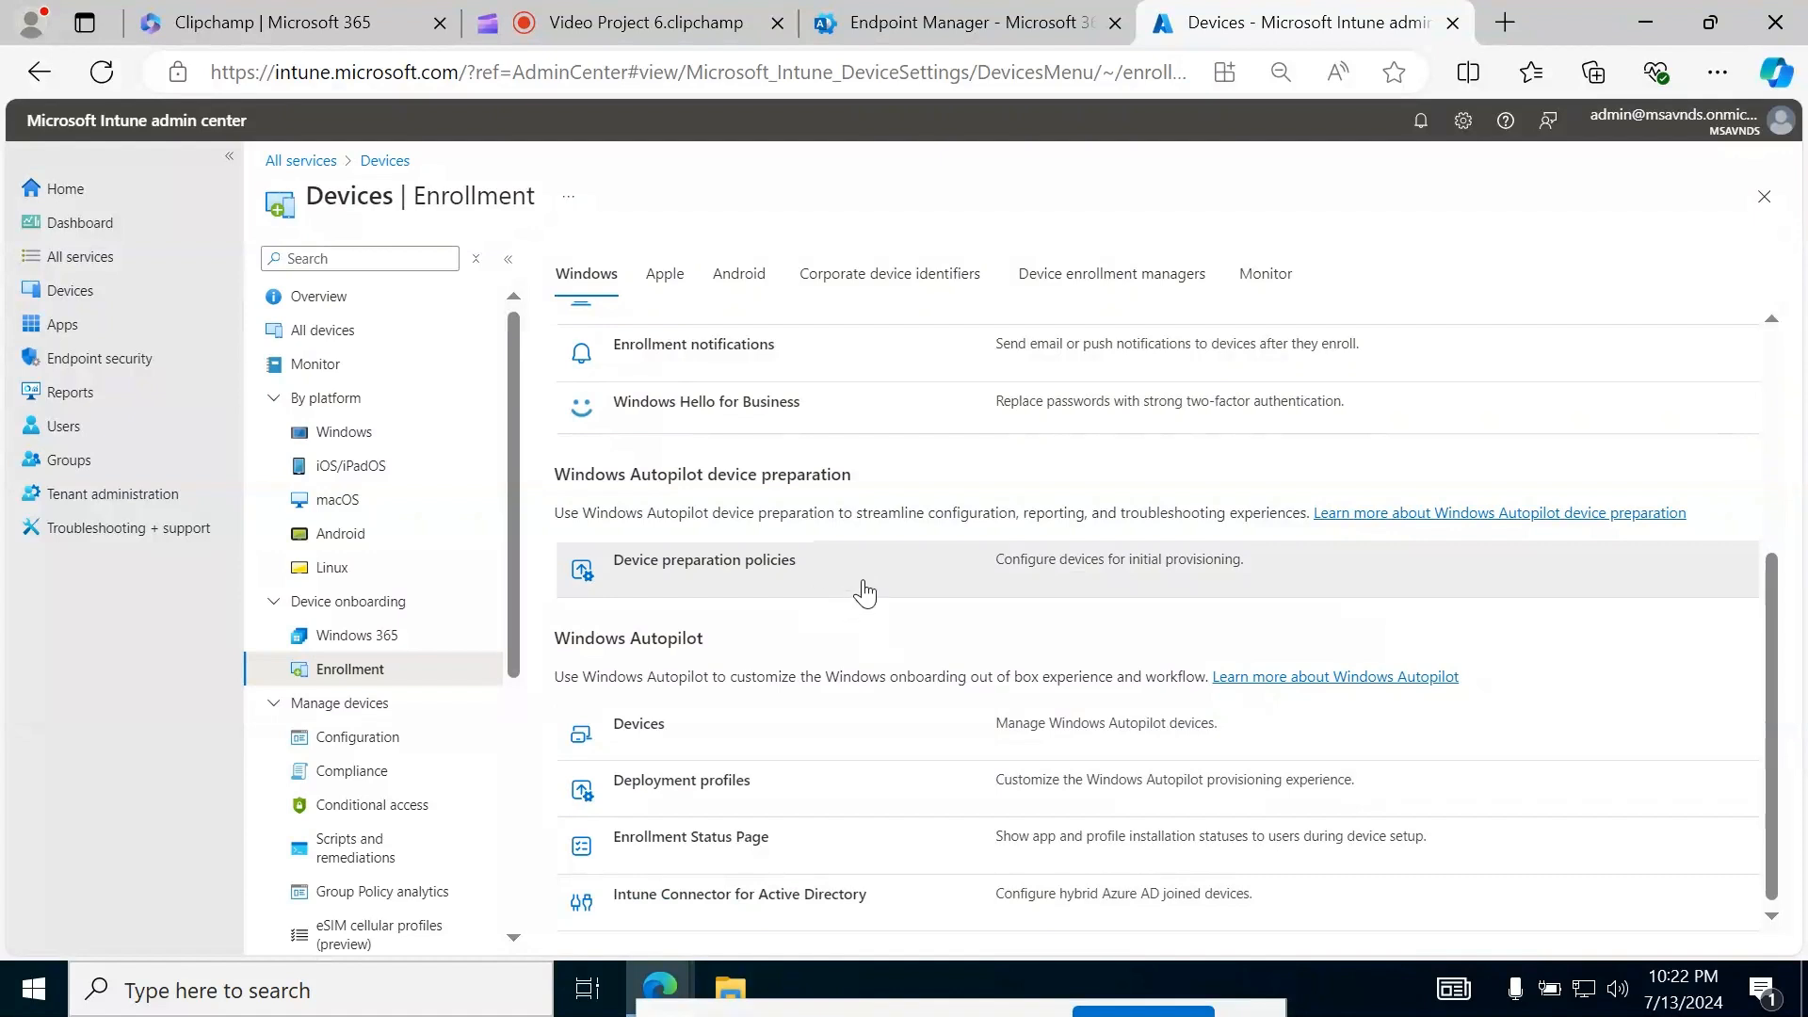
drag(668, 474, 865, 470)
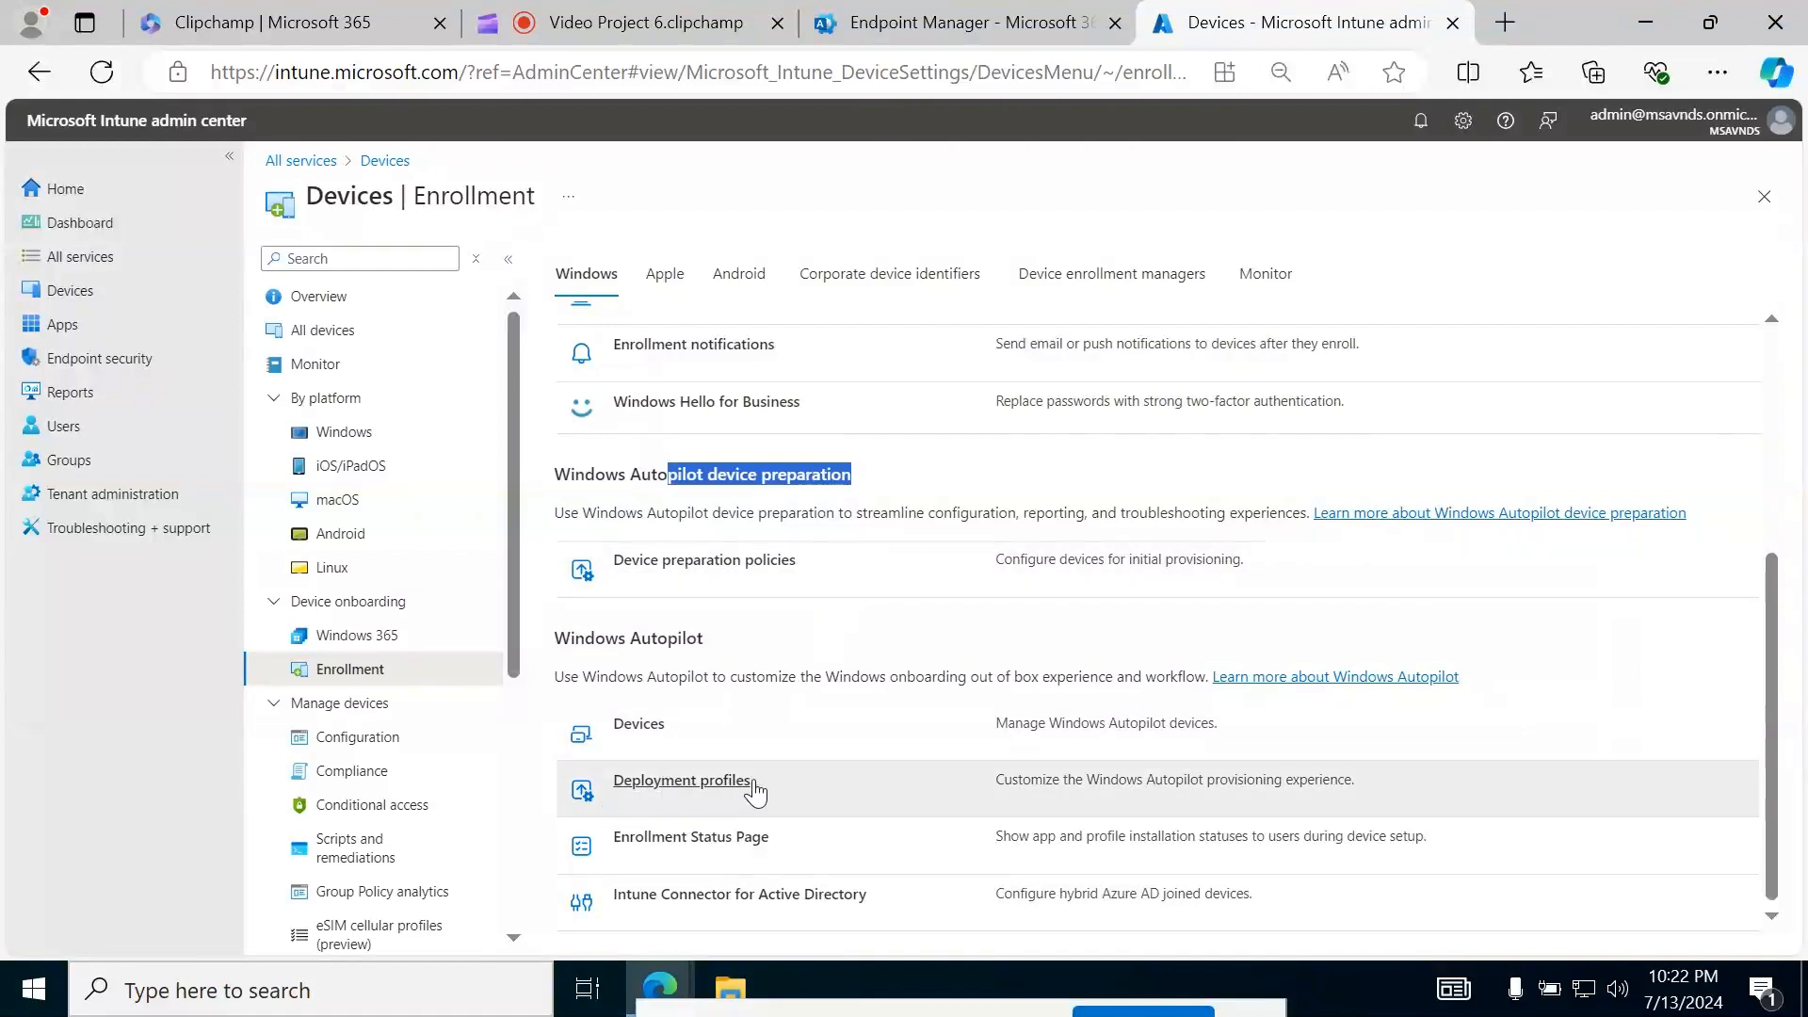
click(675, 677)
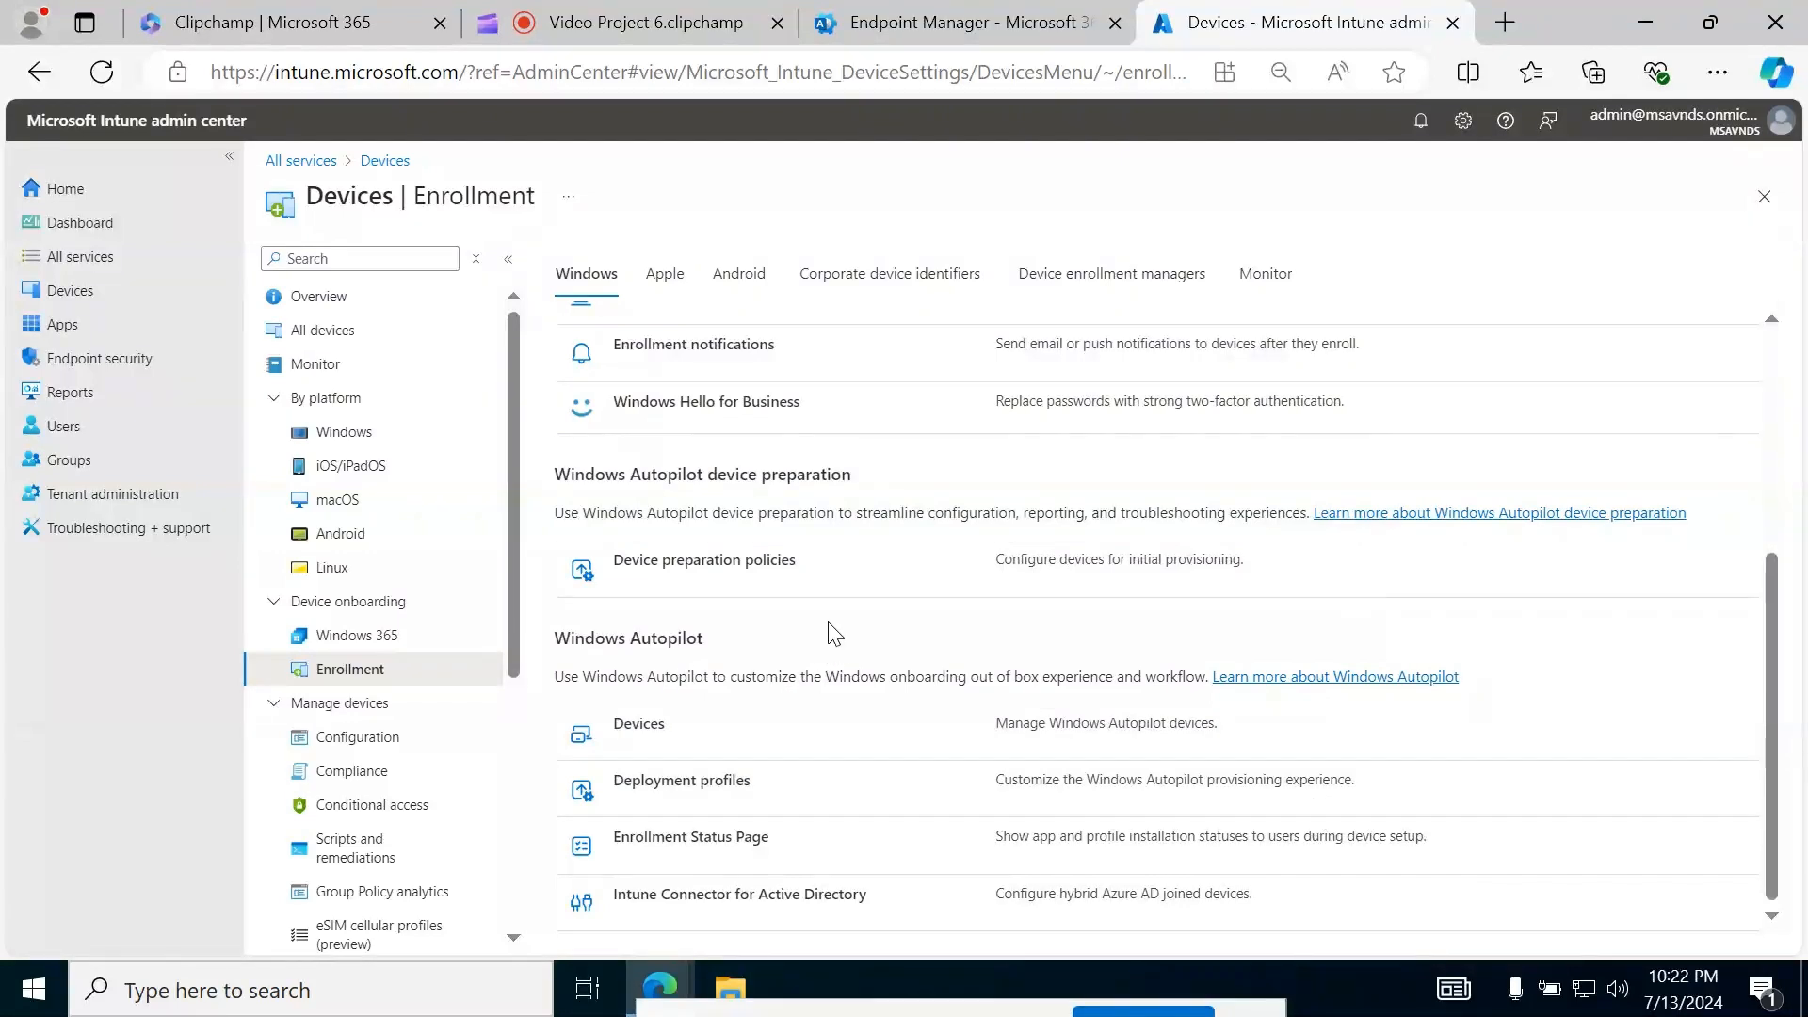
- Start a new profile in the device preparation policies, read its introduction and proceed to the basics
click(683, 565)
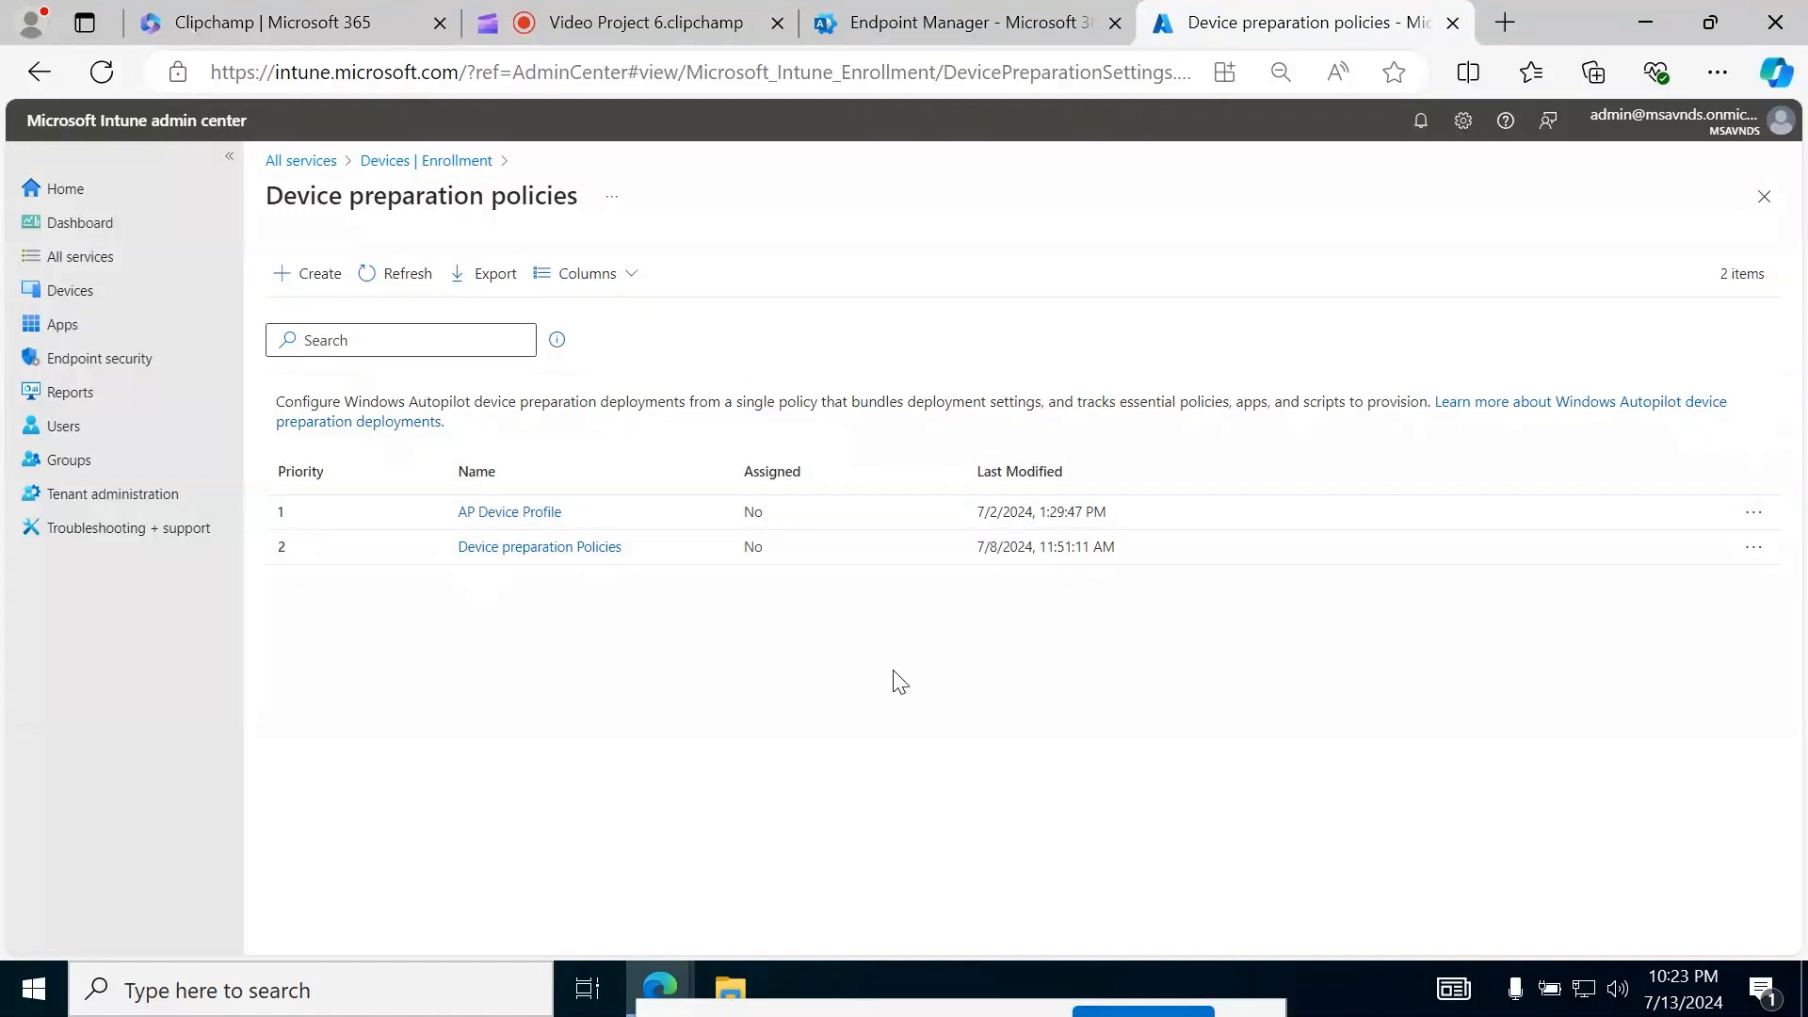
click(312, 286)
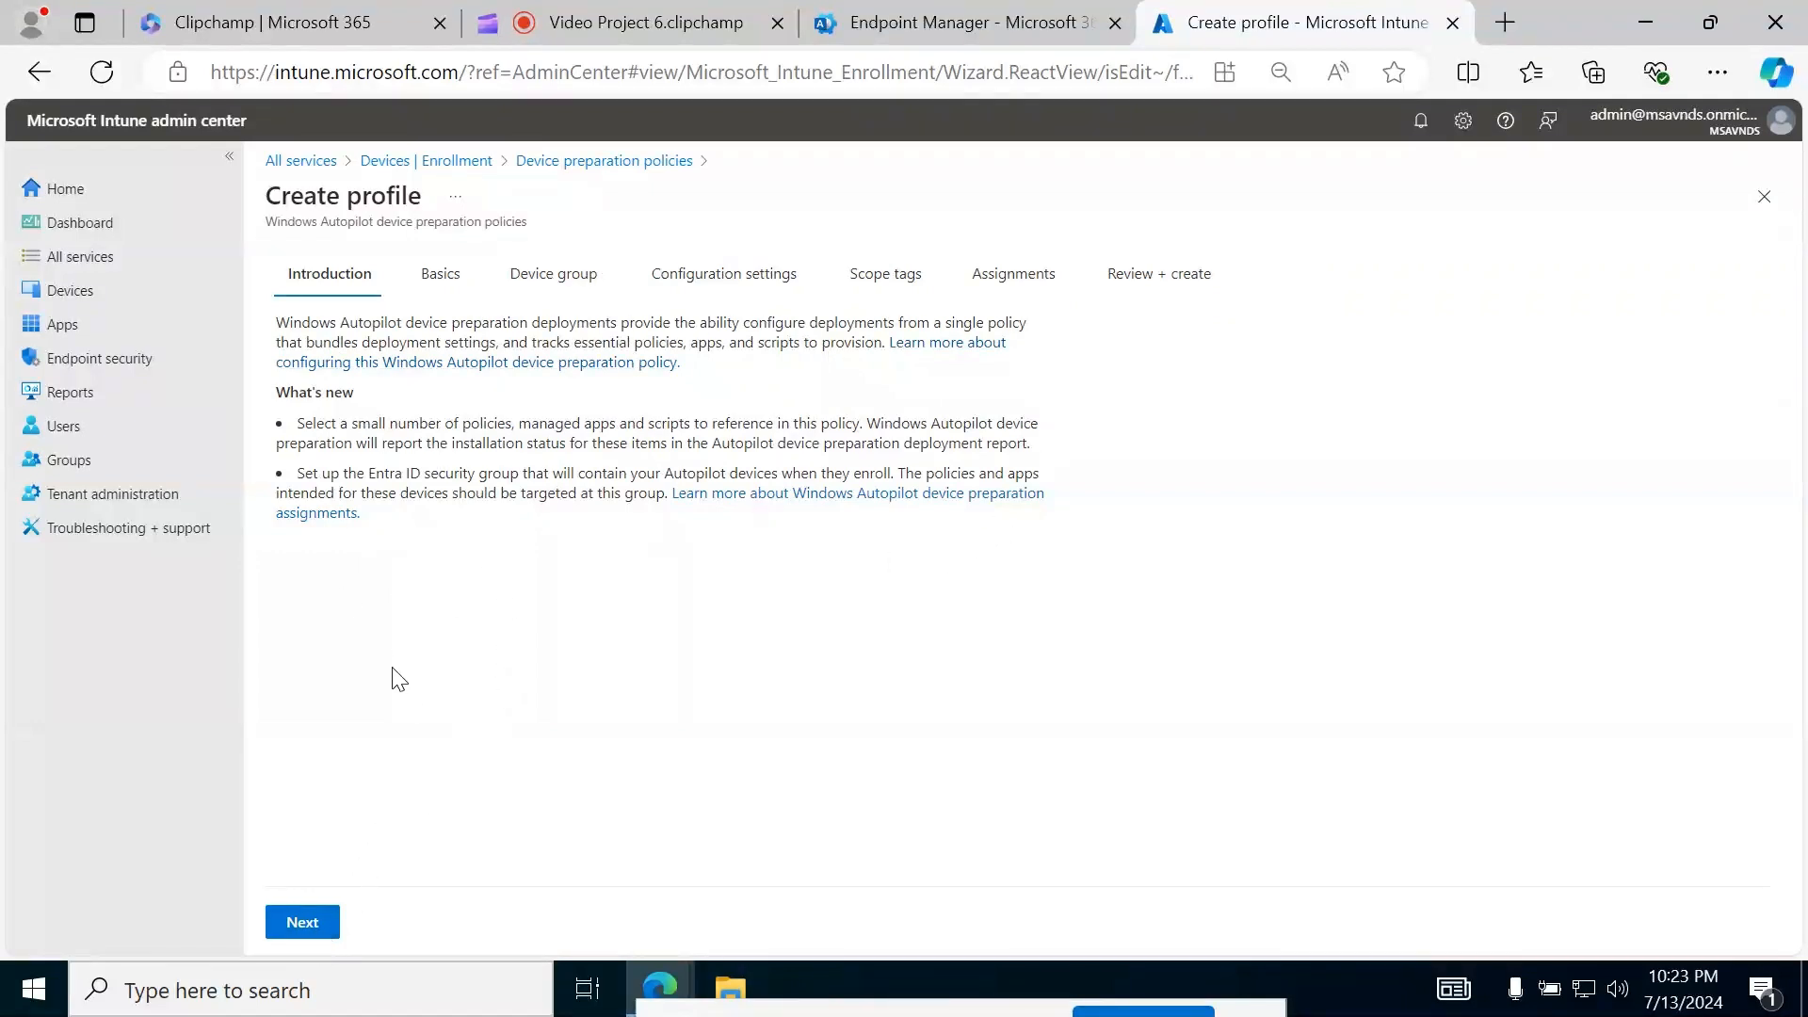
drag(300, 396, 379, 401)
click(463, 635)
drag(302, 325, 874, 313)
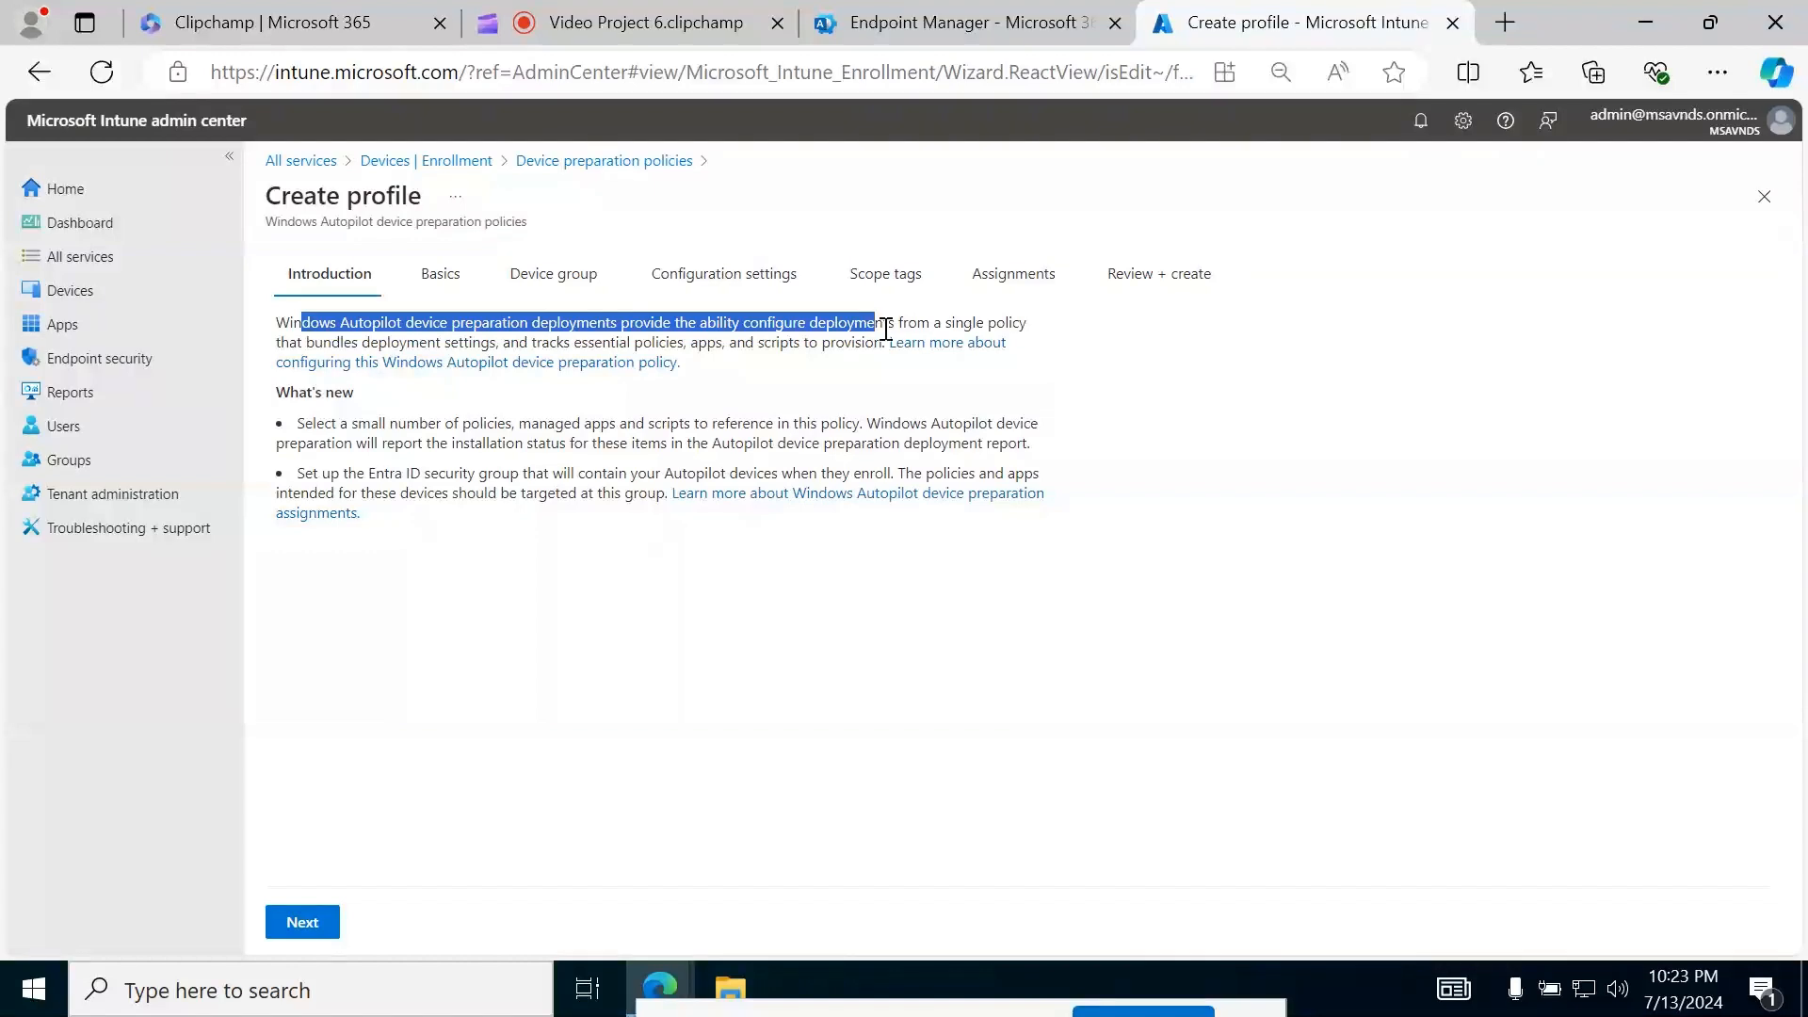
click(1223, 684)
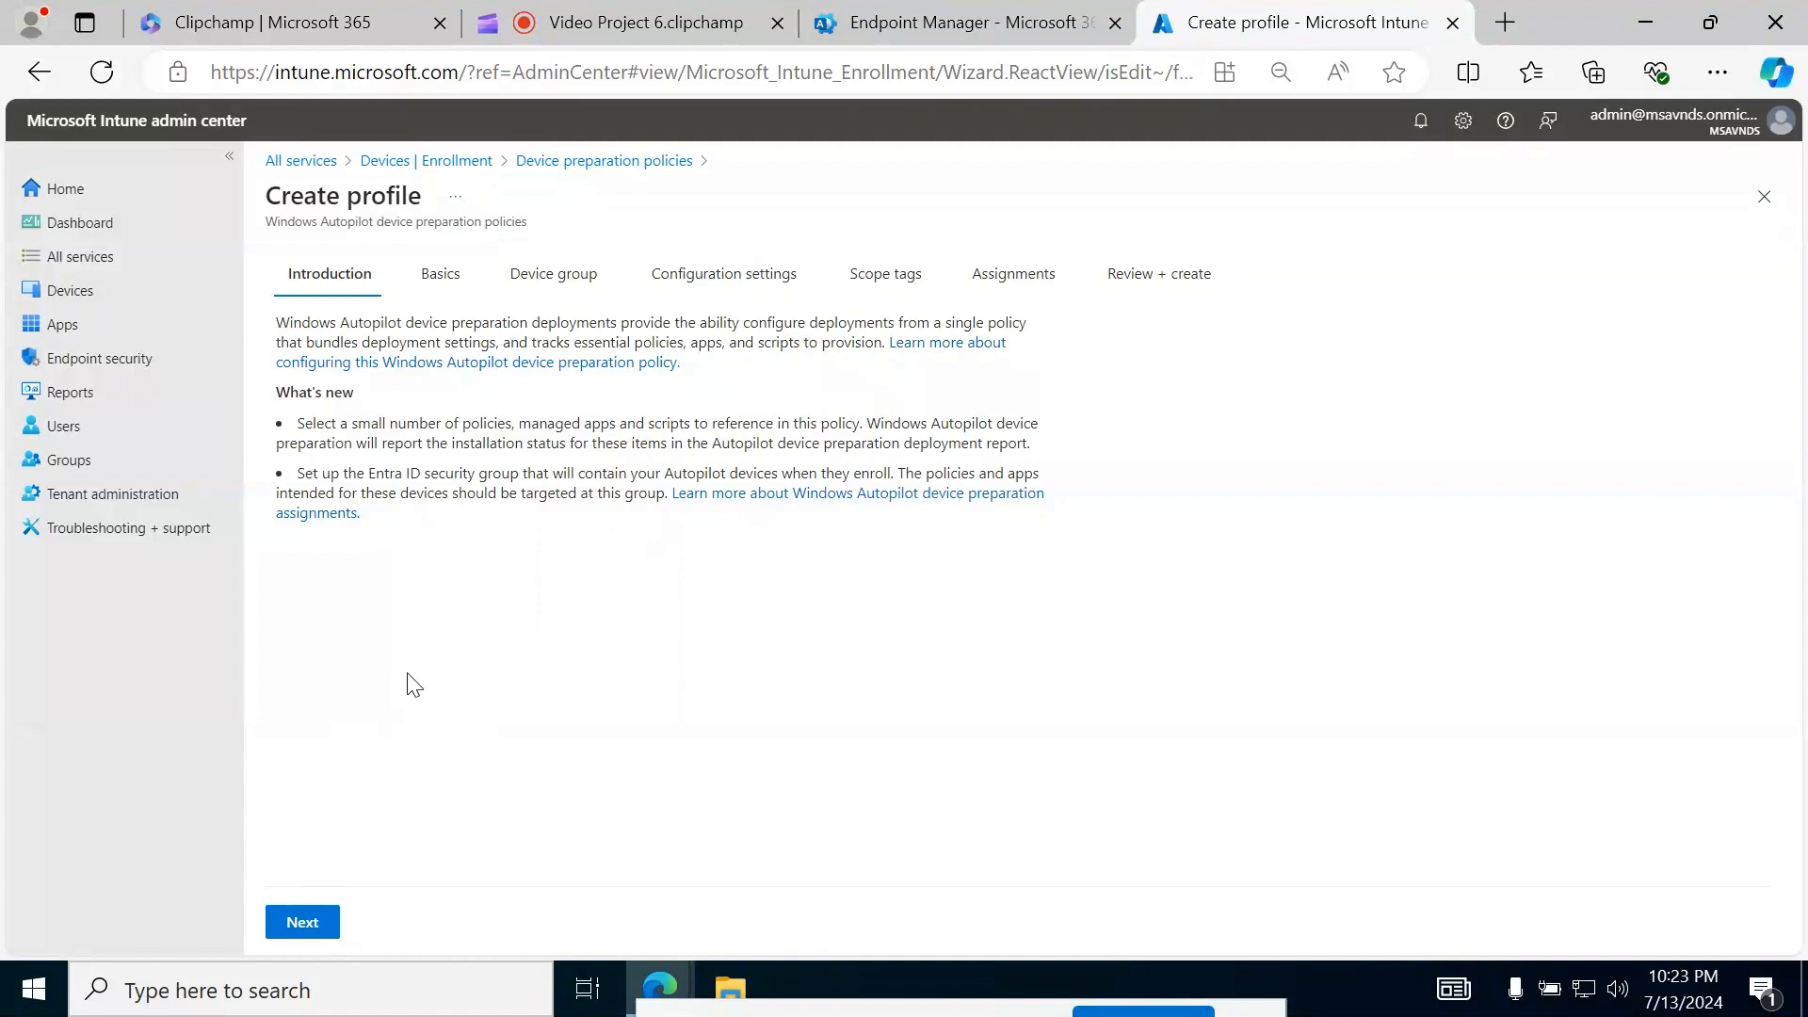
click(299, 920)
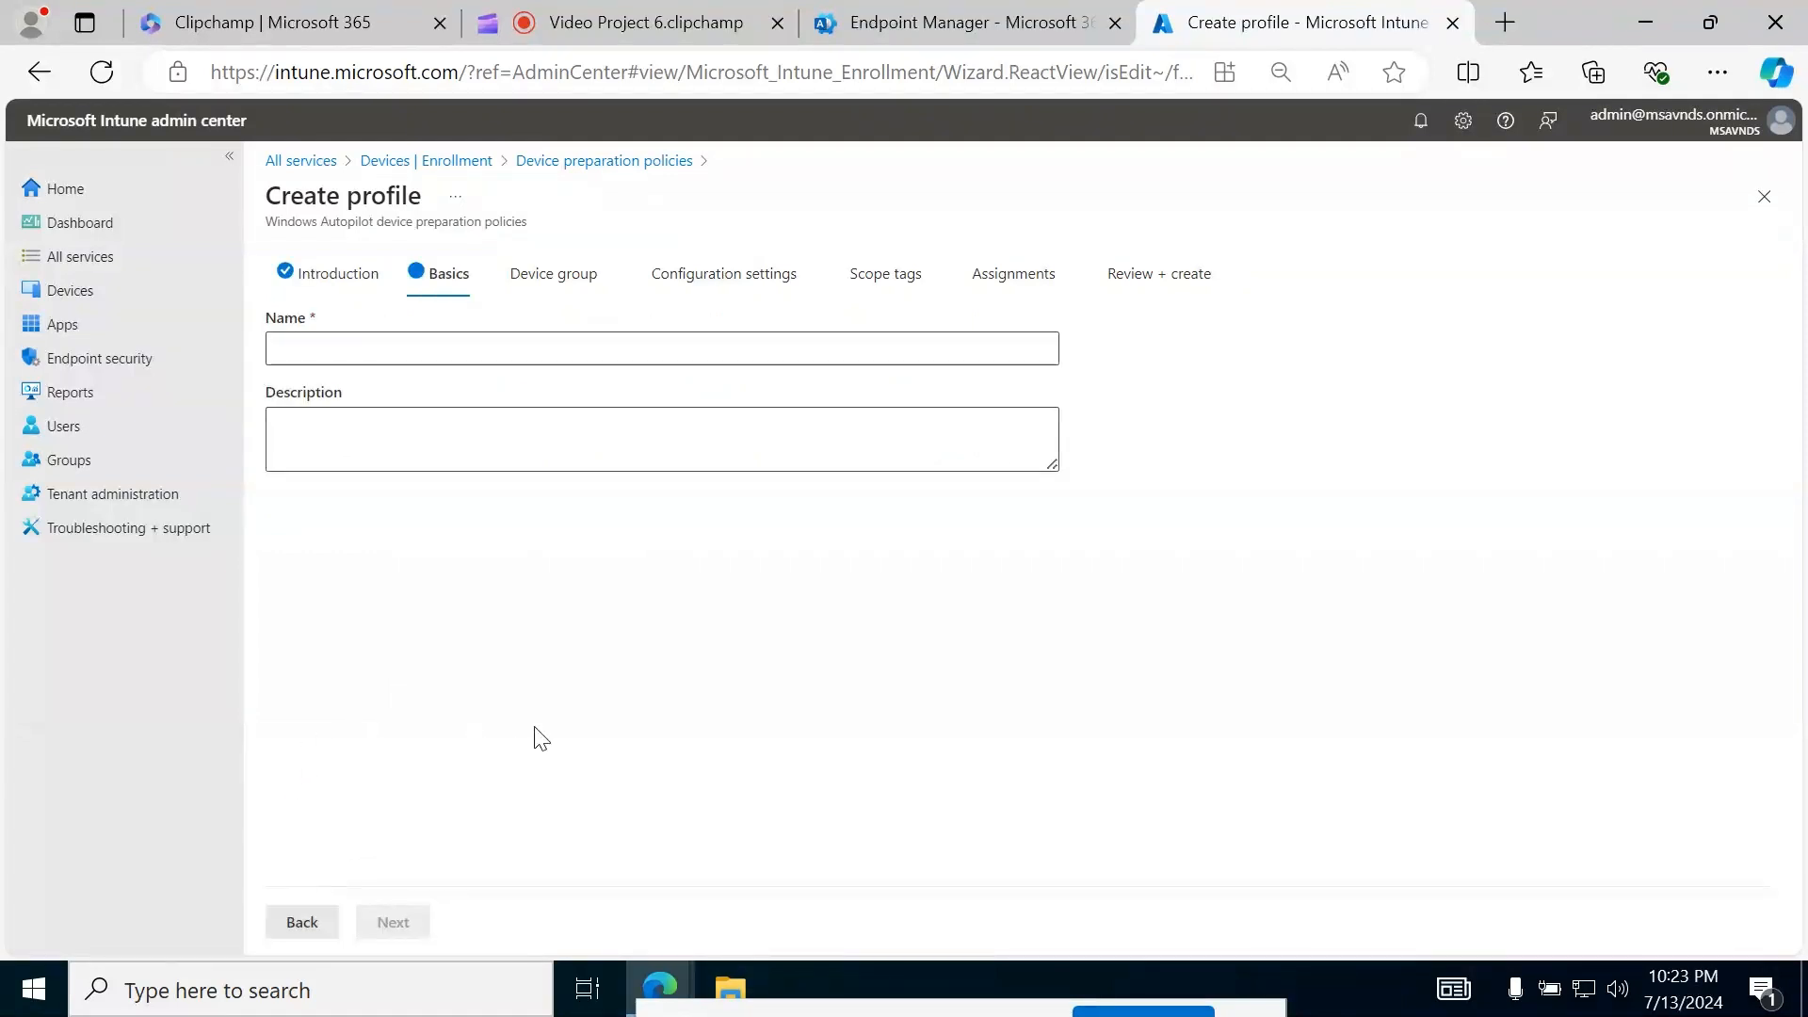
- Name the profile "Autopilot Device Prep", describe it as "Autopilot Device Prep with Windows device Intune." and proceed to the device group
click(375, 363)
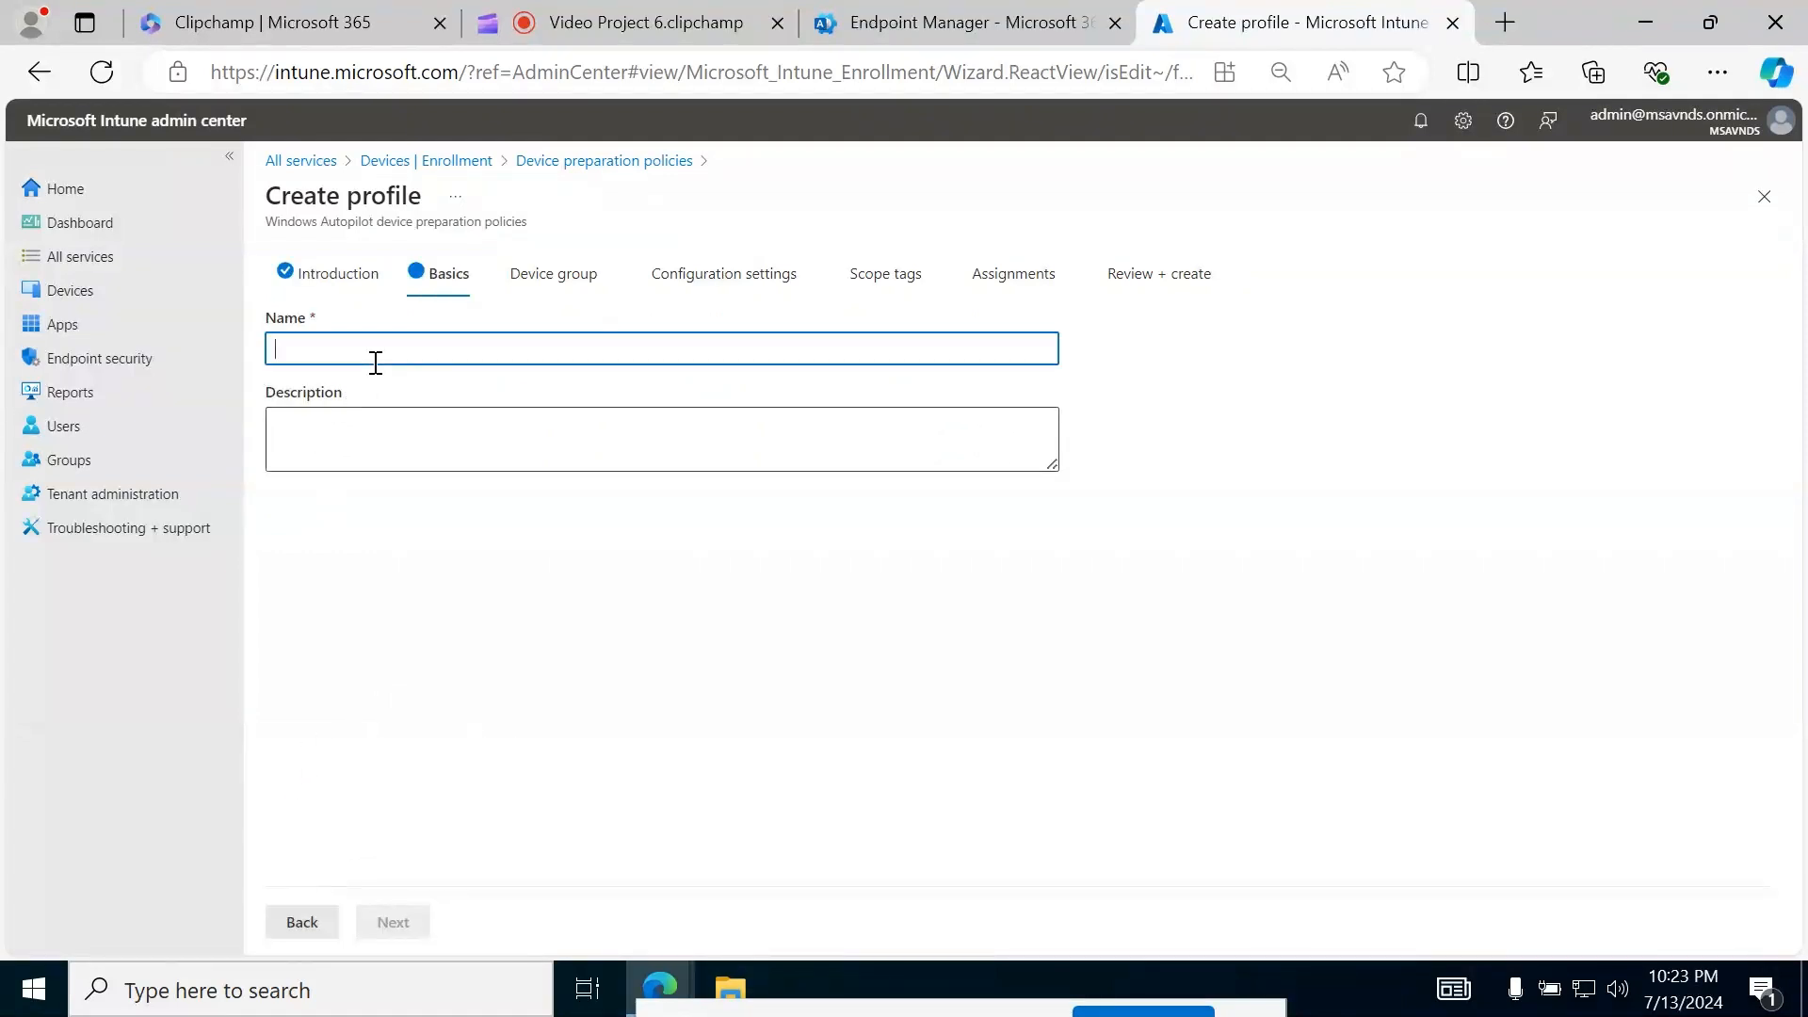
text(Au)
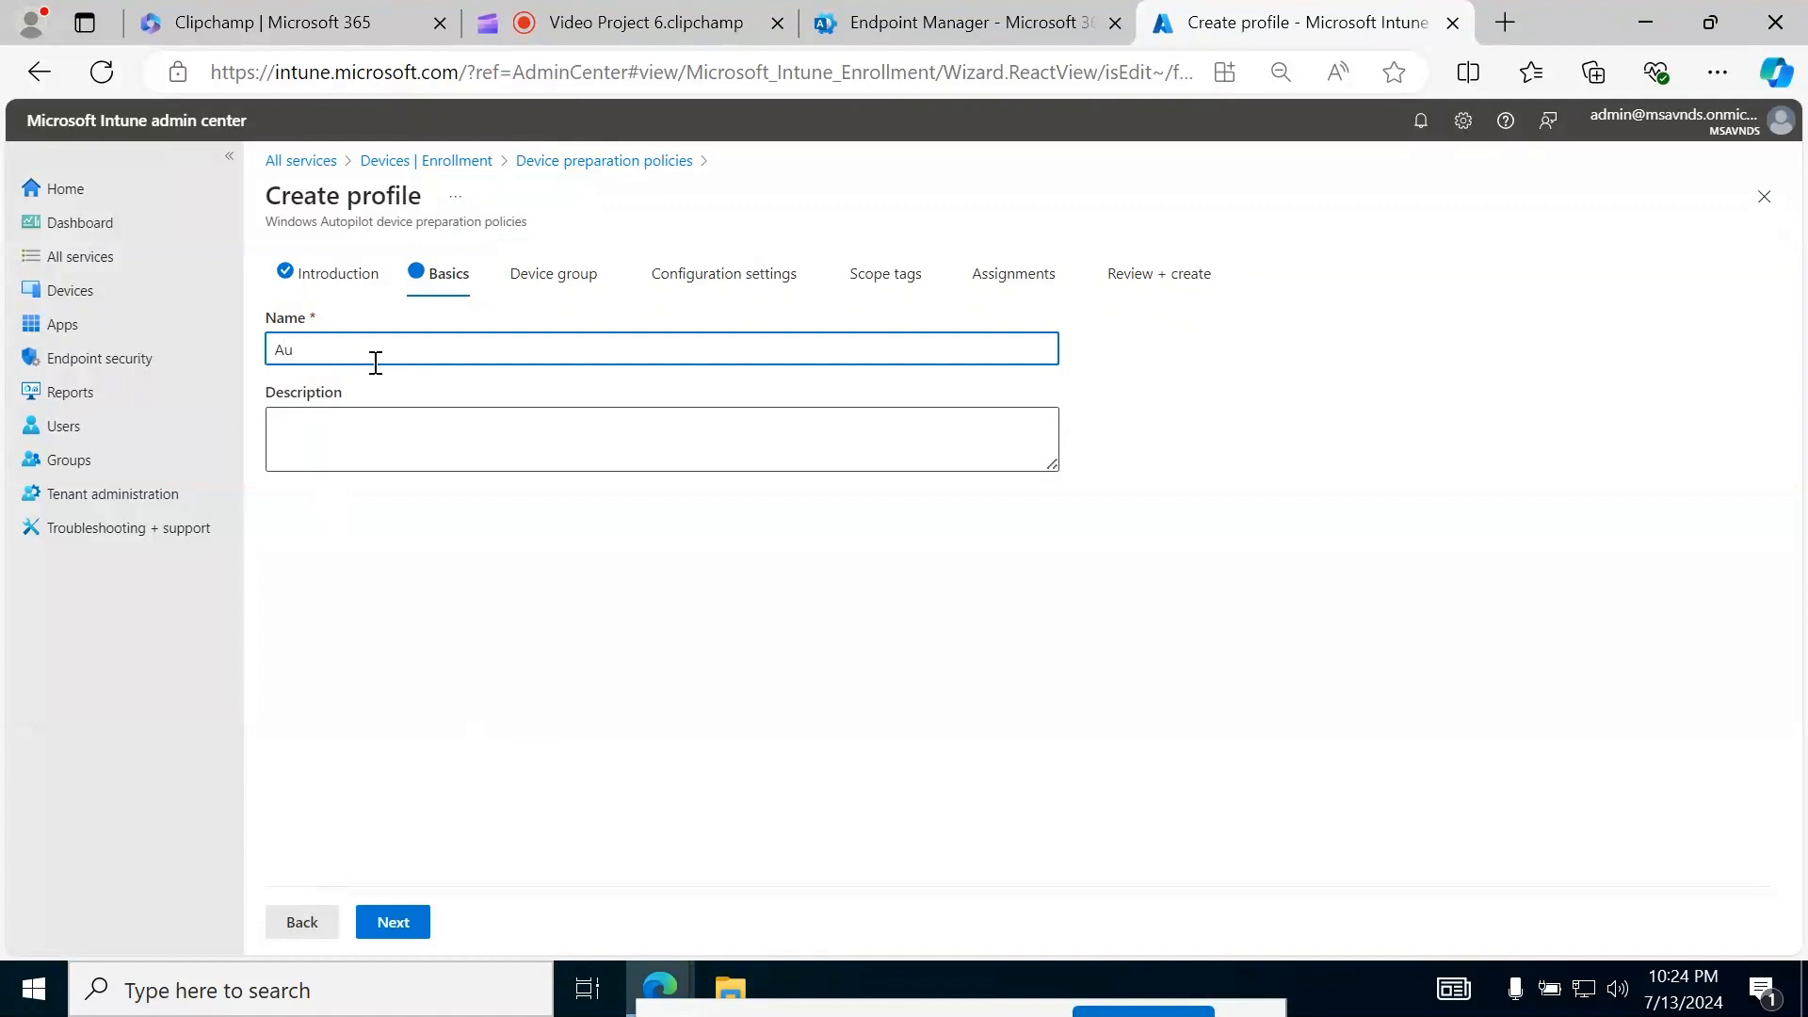
text(topilot Device Prep)
key(ctrl+a)
key(ctrl+c)
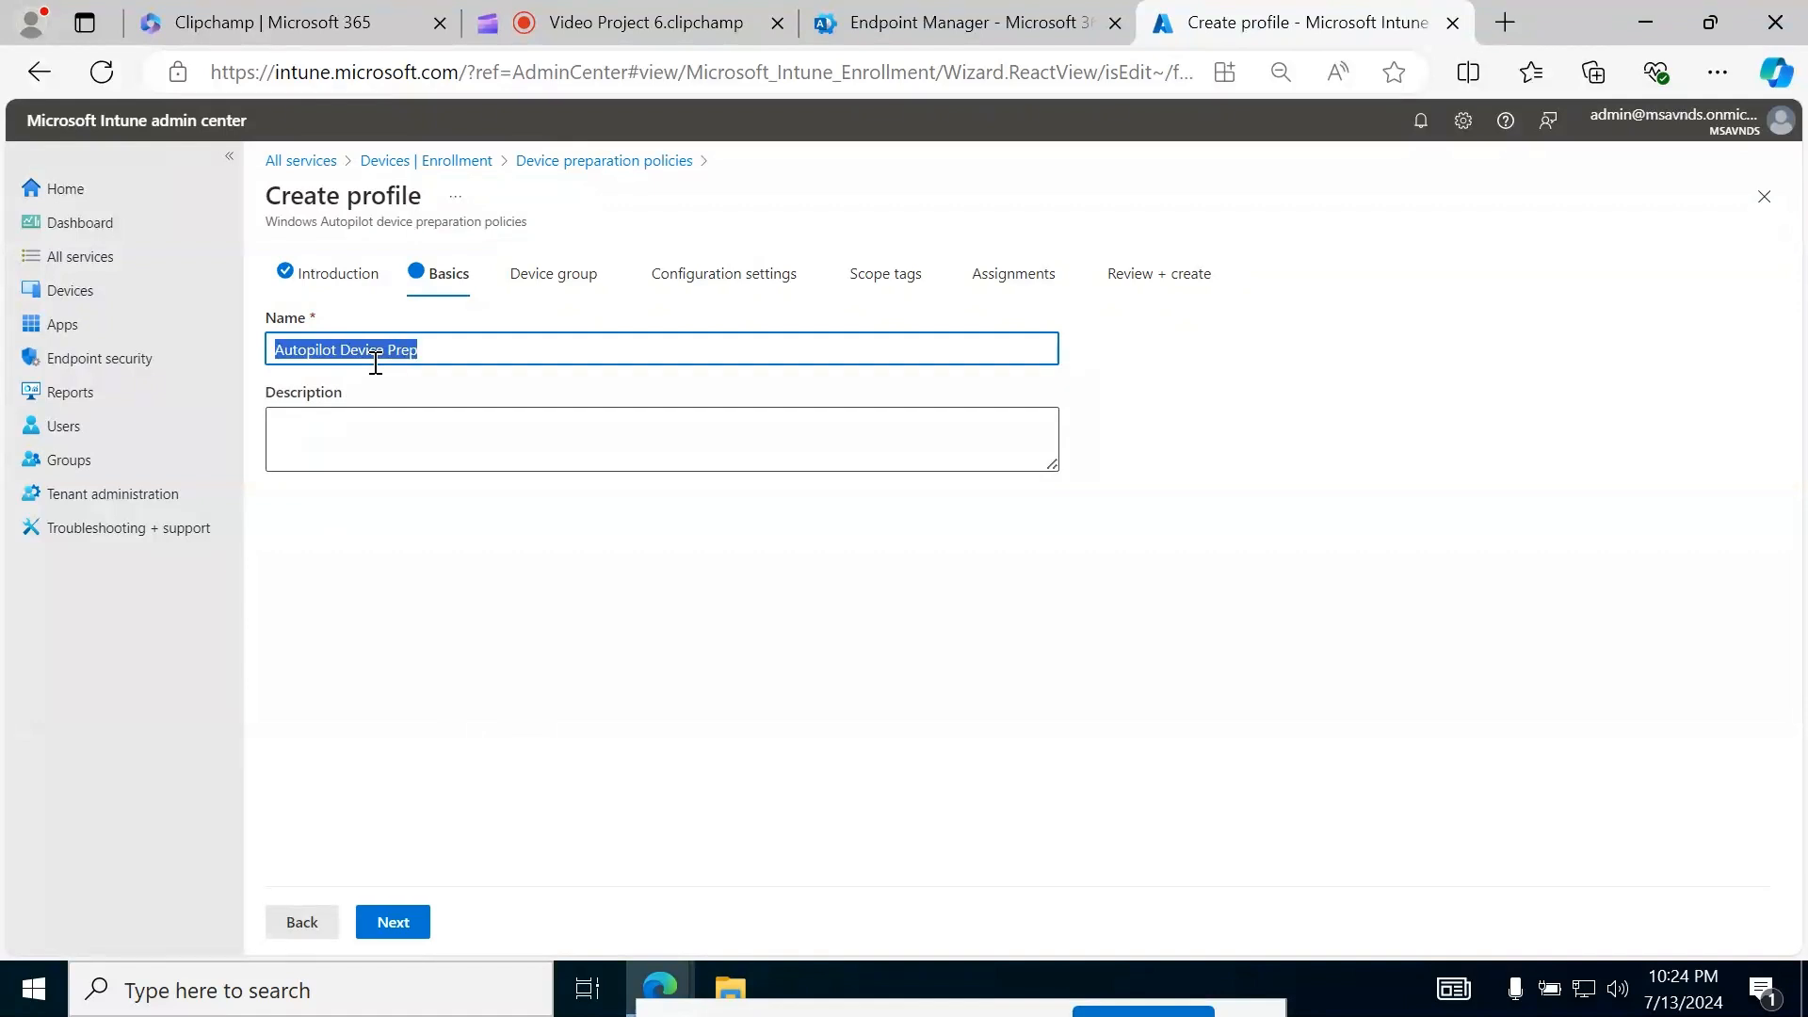
click(417, 437)
key(ctrl+v)
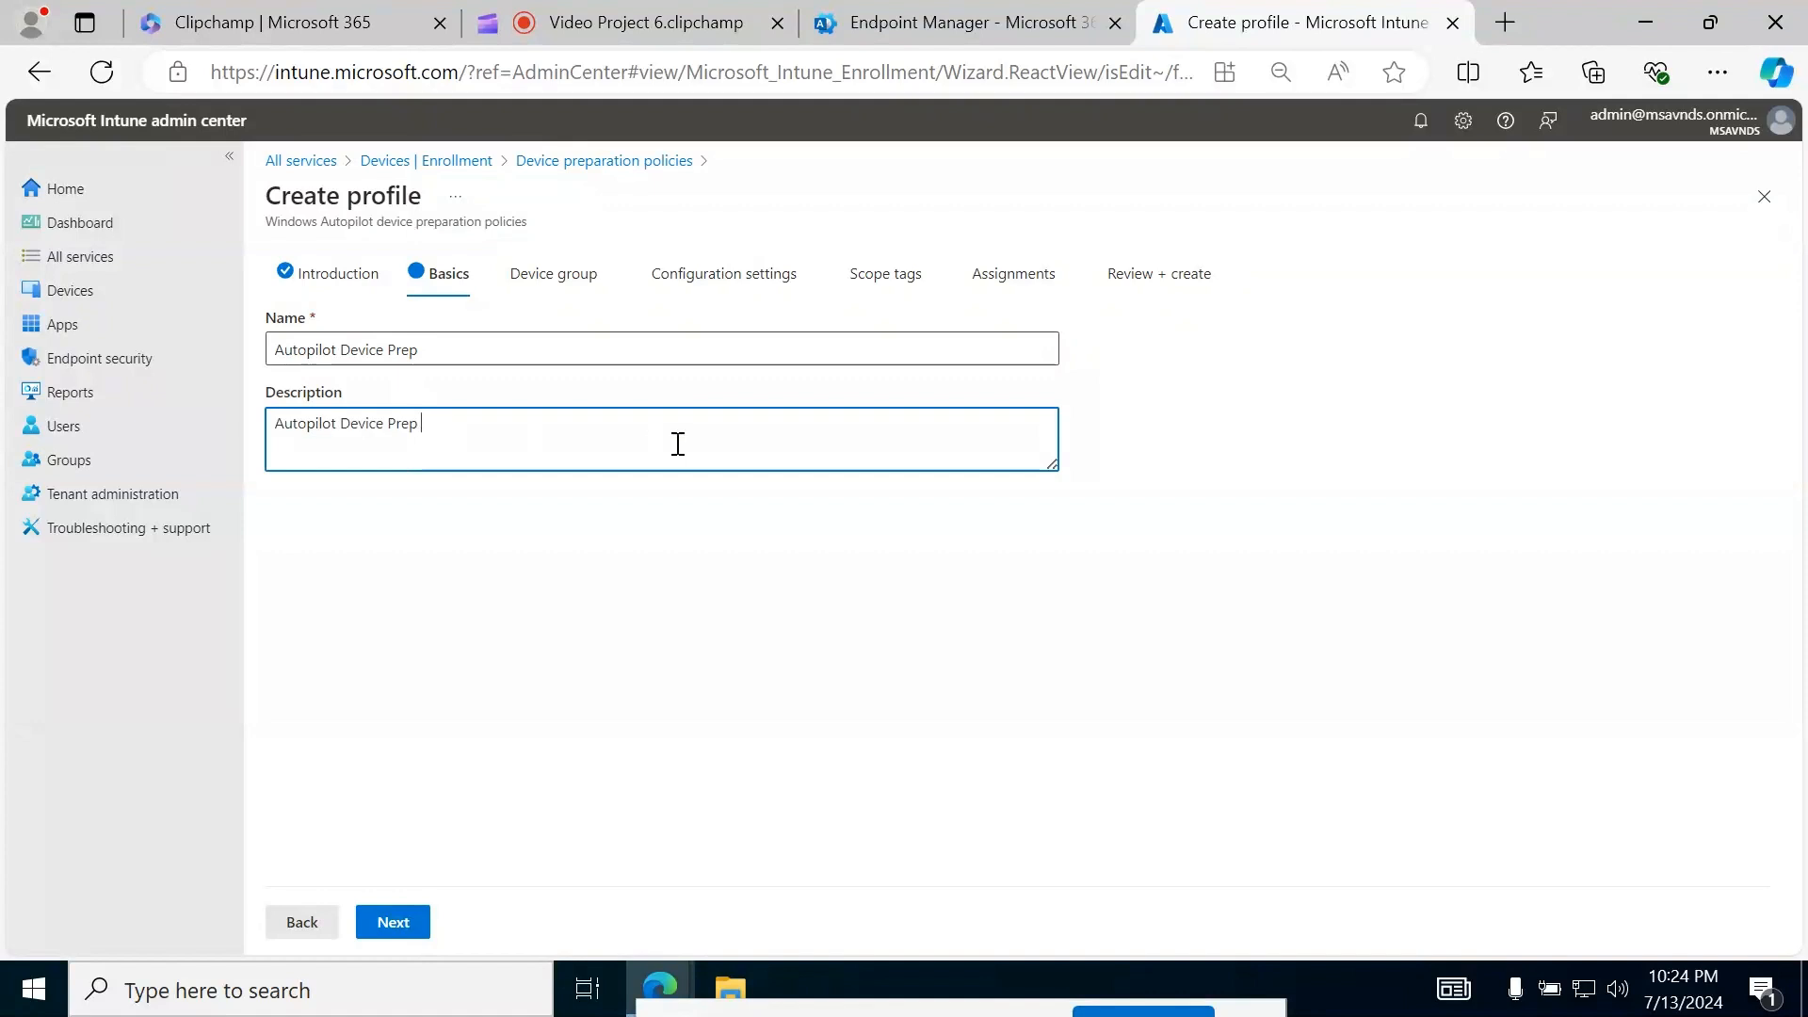
text(with Windows device Intune.)
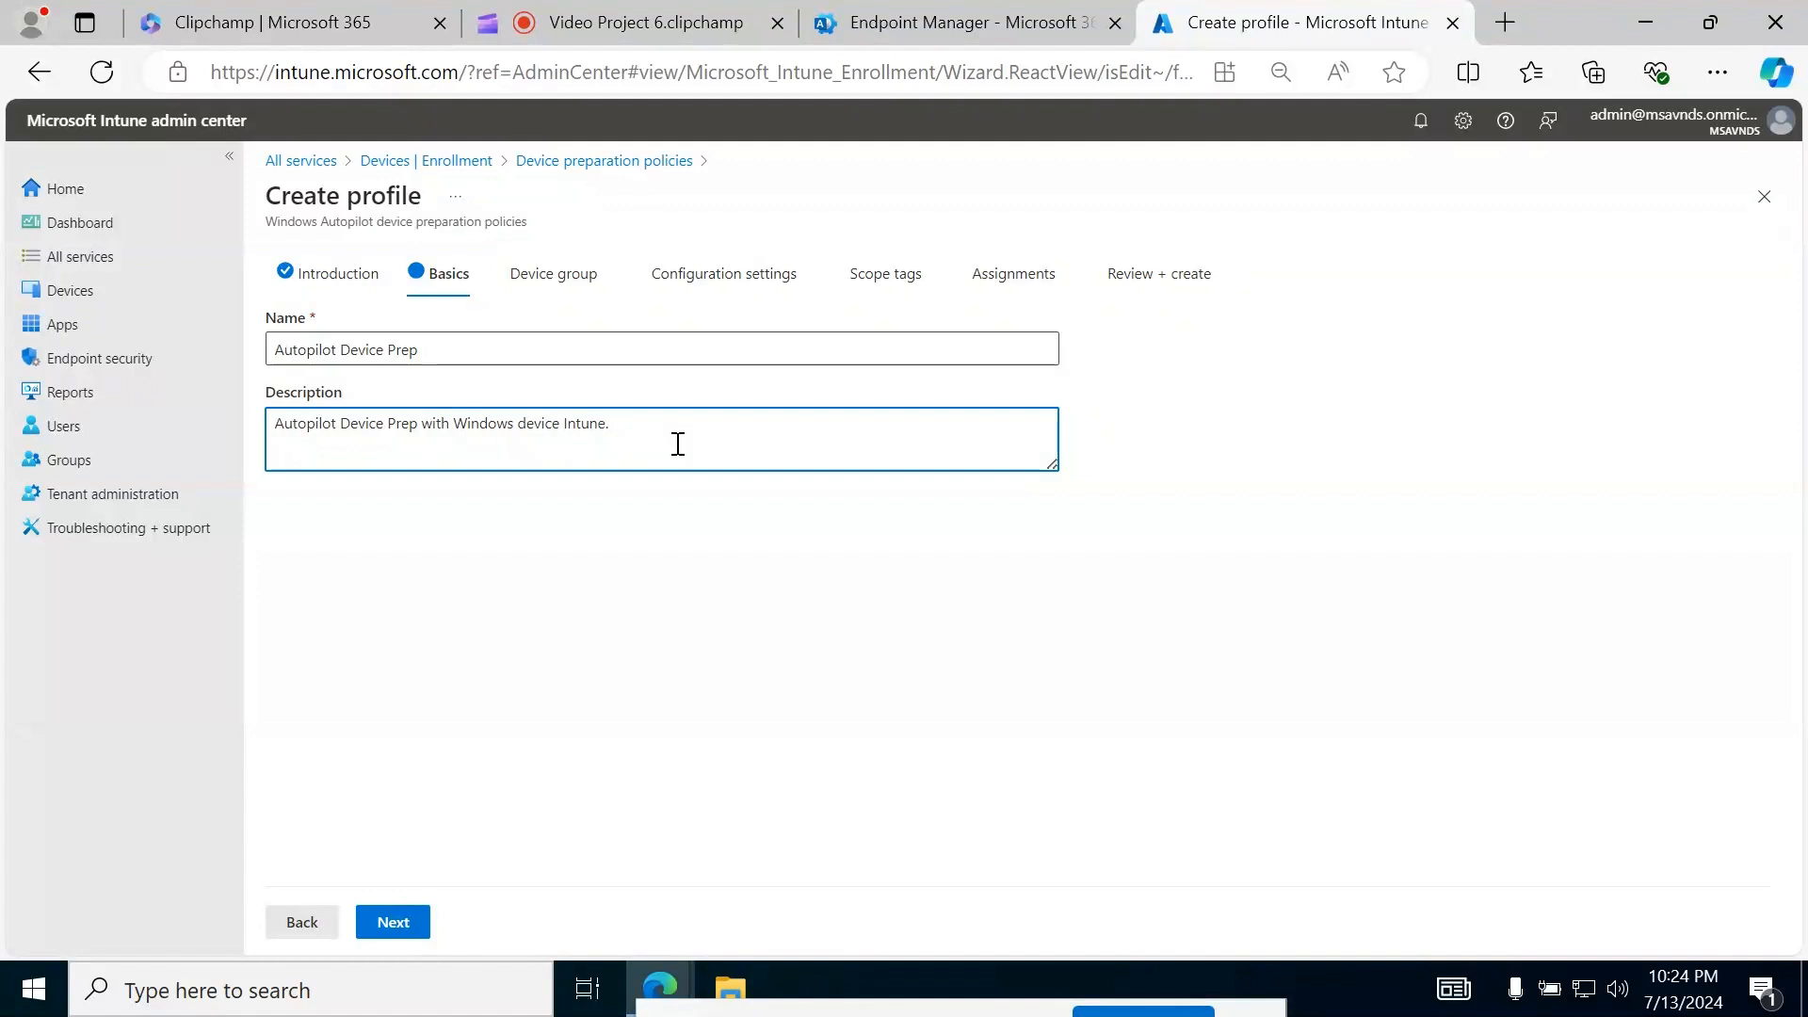
click(396, 906)
click(394, 928)
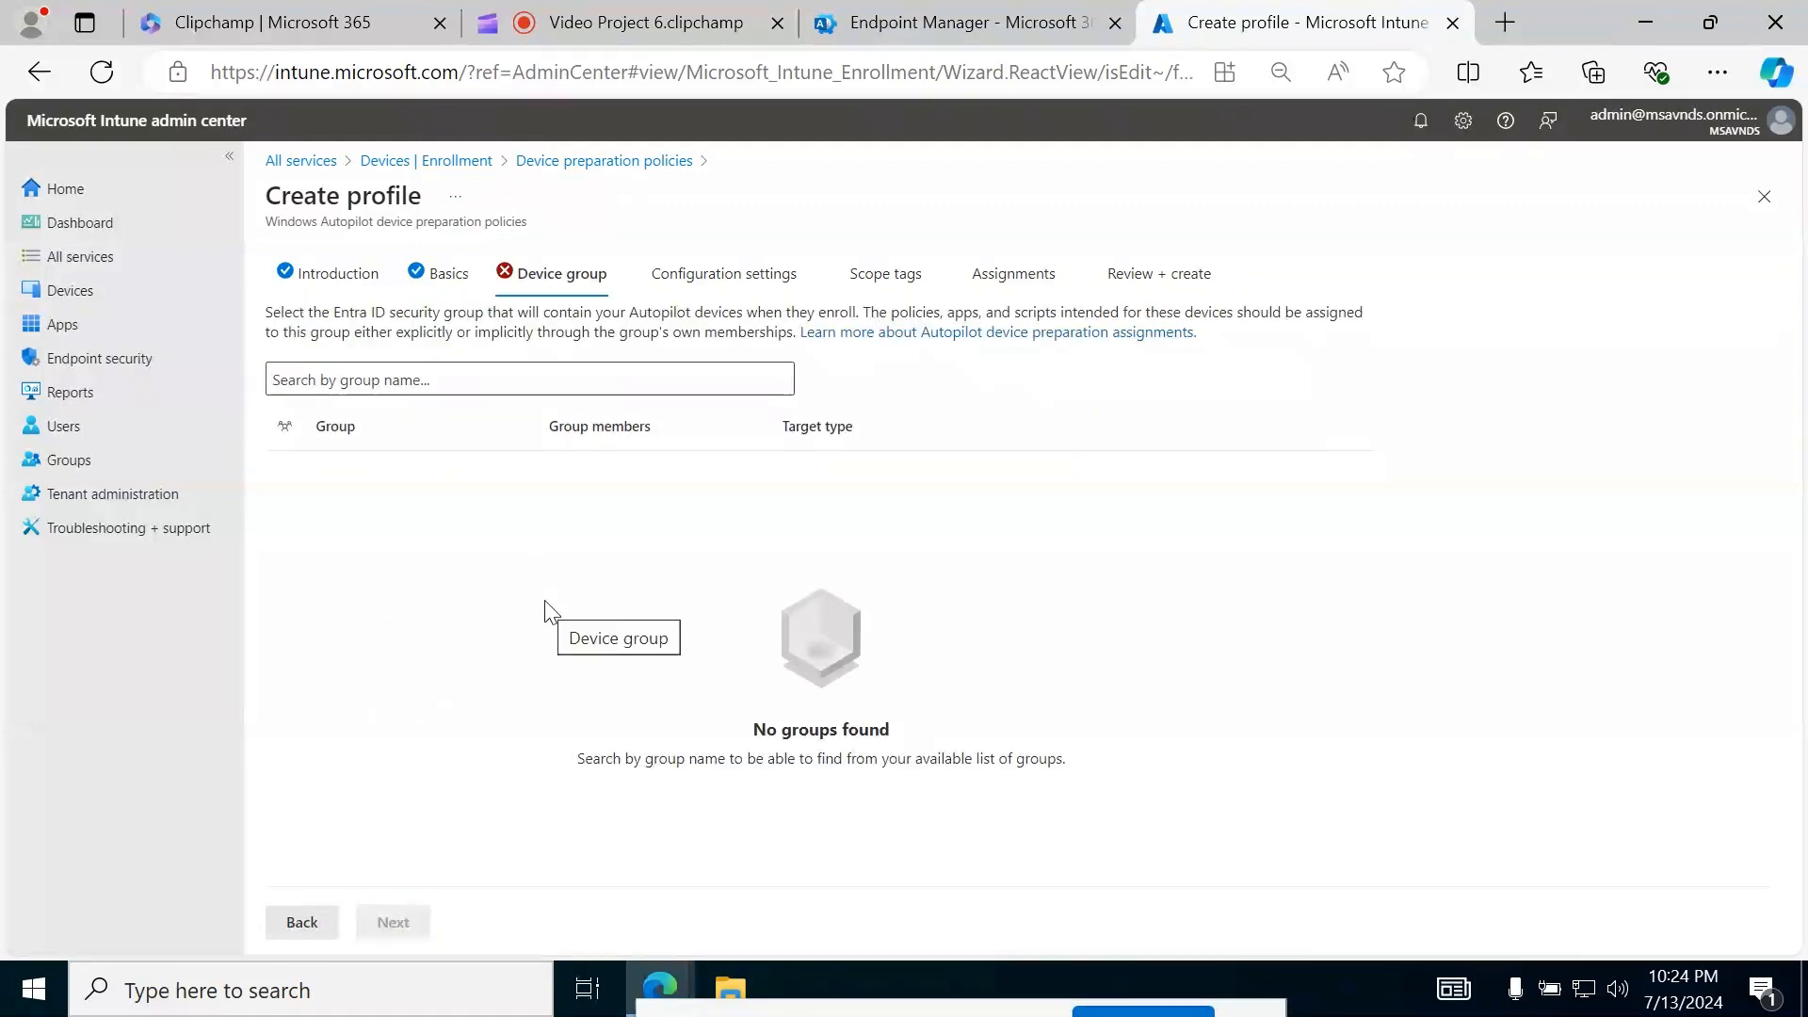
- Add M365 DL as the profile's device group, check its members and available actions, and proceed to the configuration settings
click(456, 382)
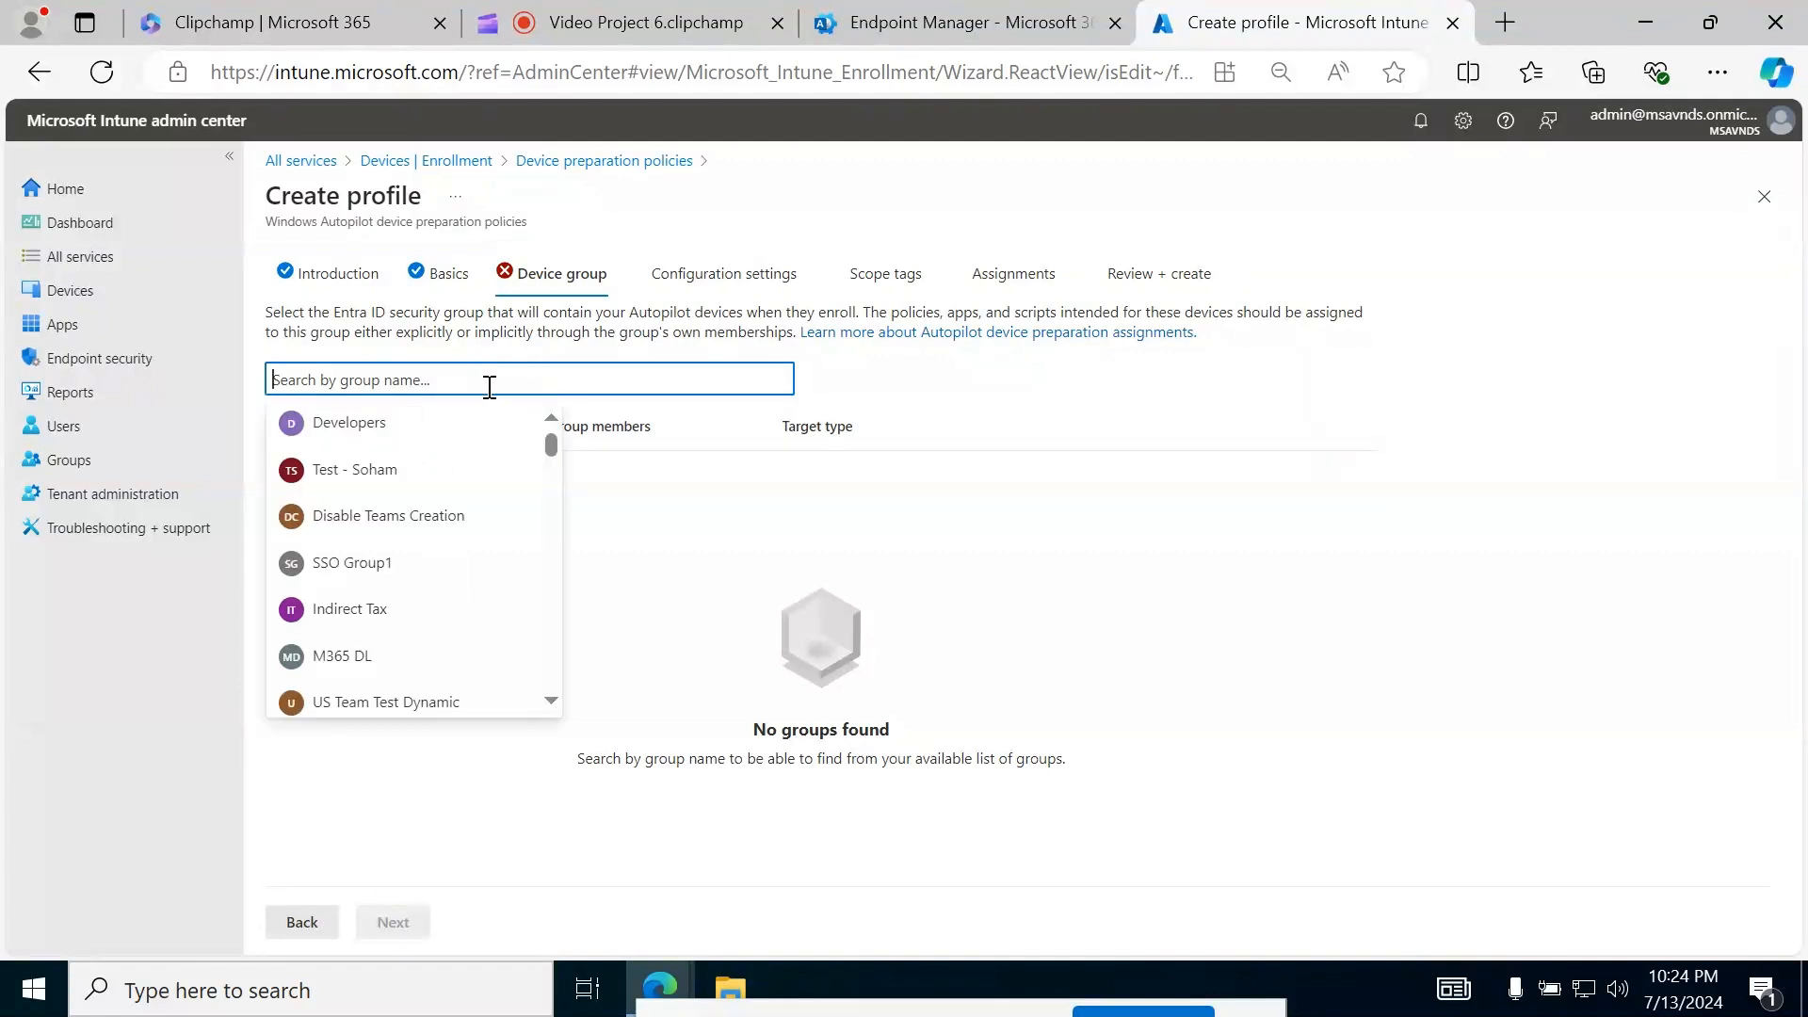
drag(334, 312, 385, 312)
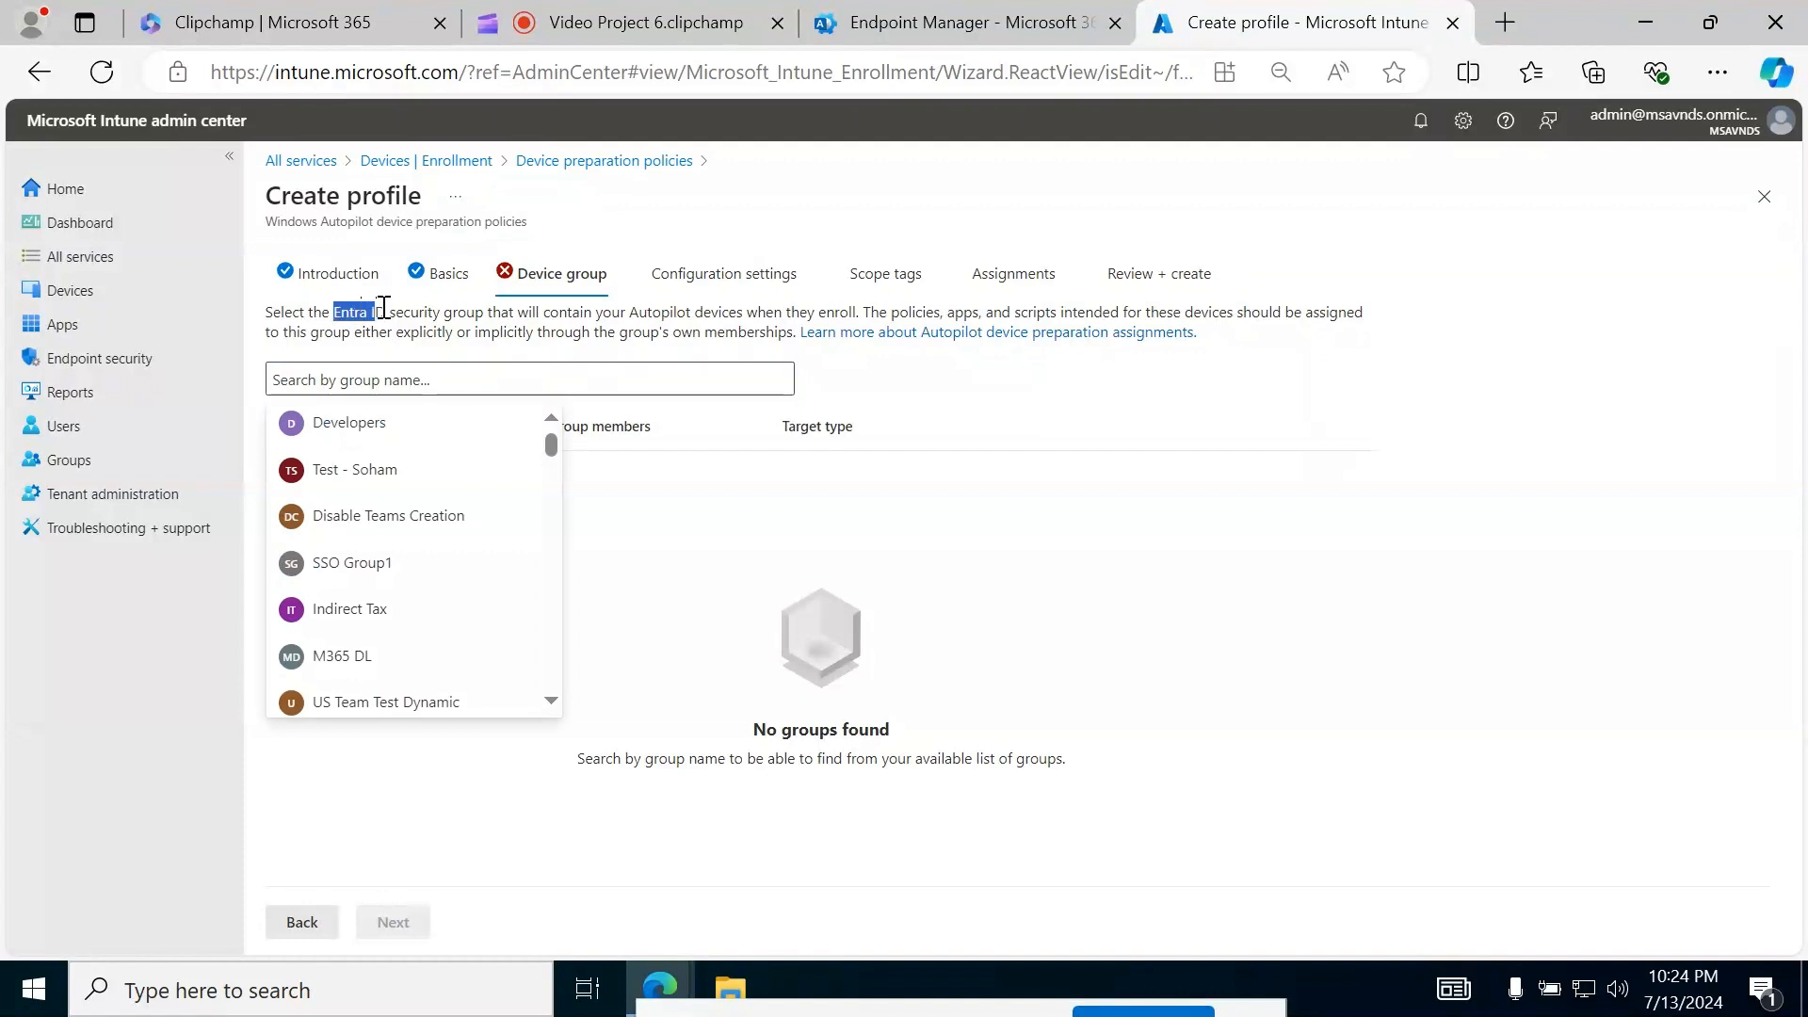
click(512, 518)
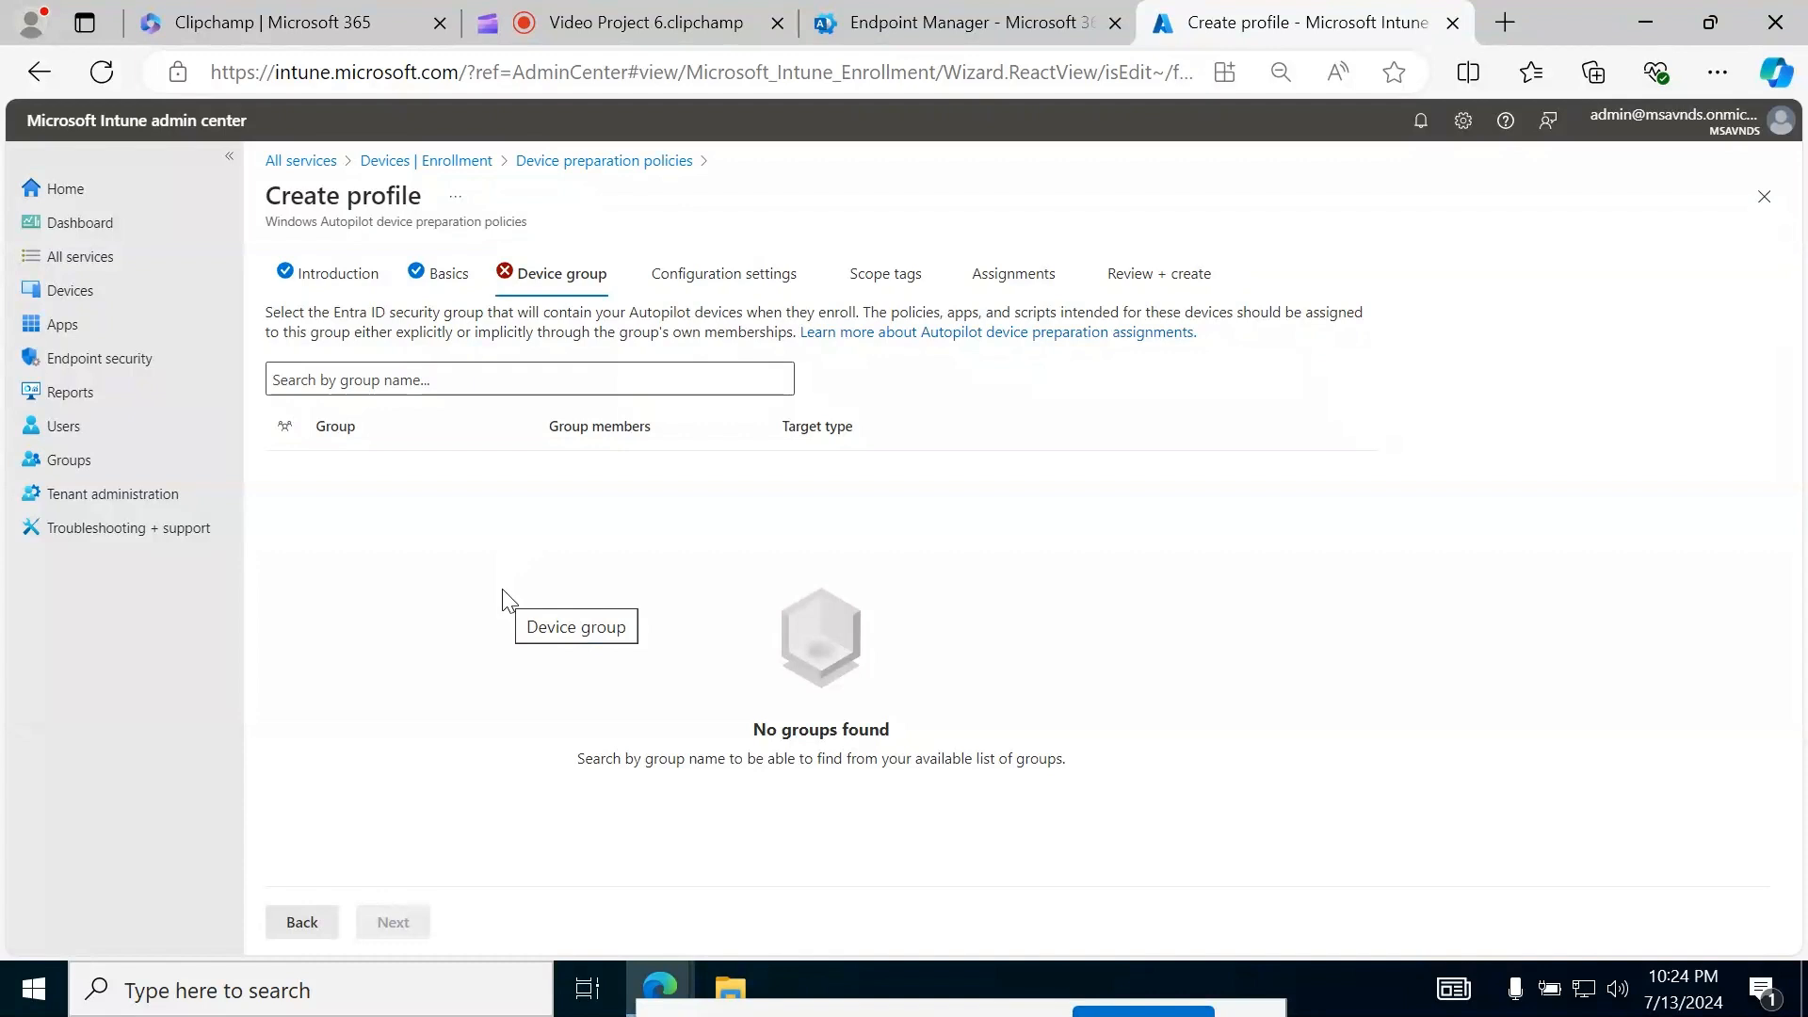
click(419, 380)
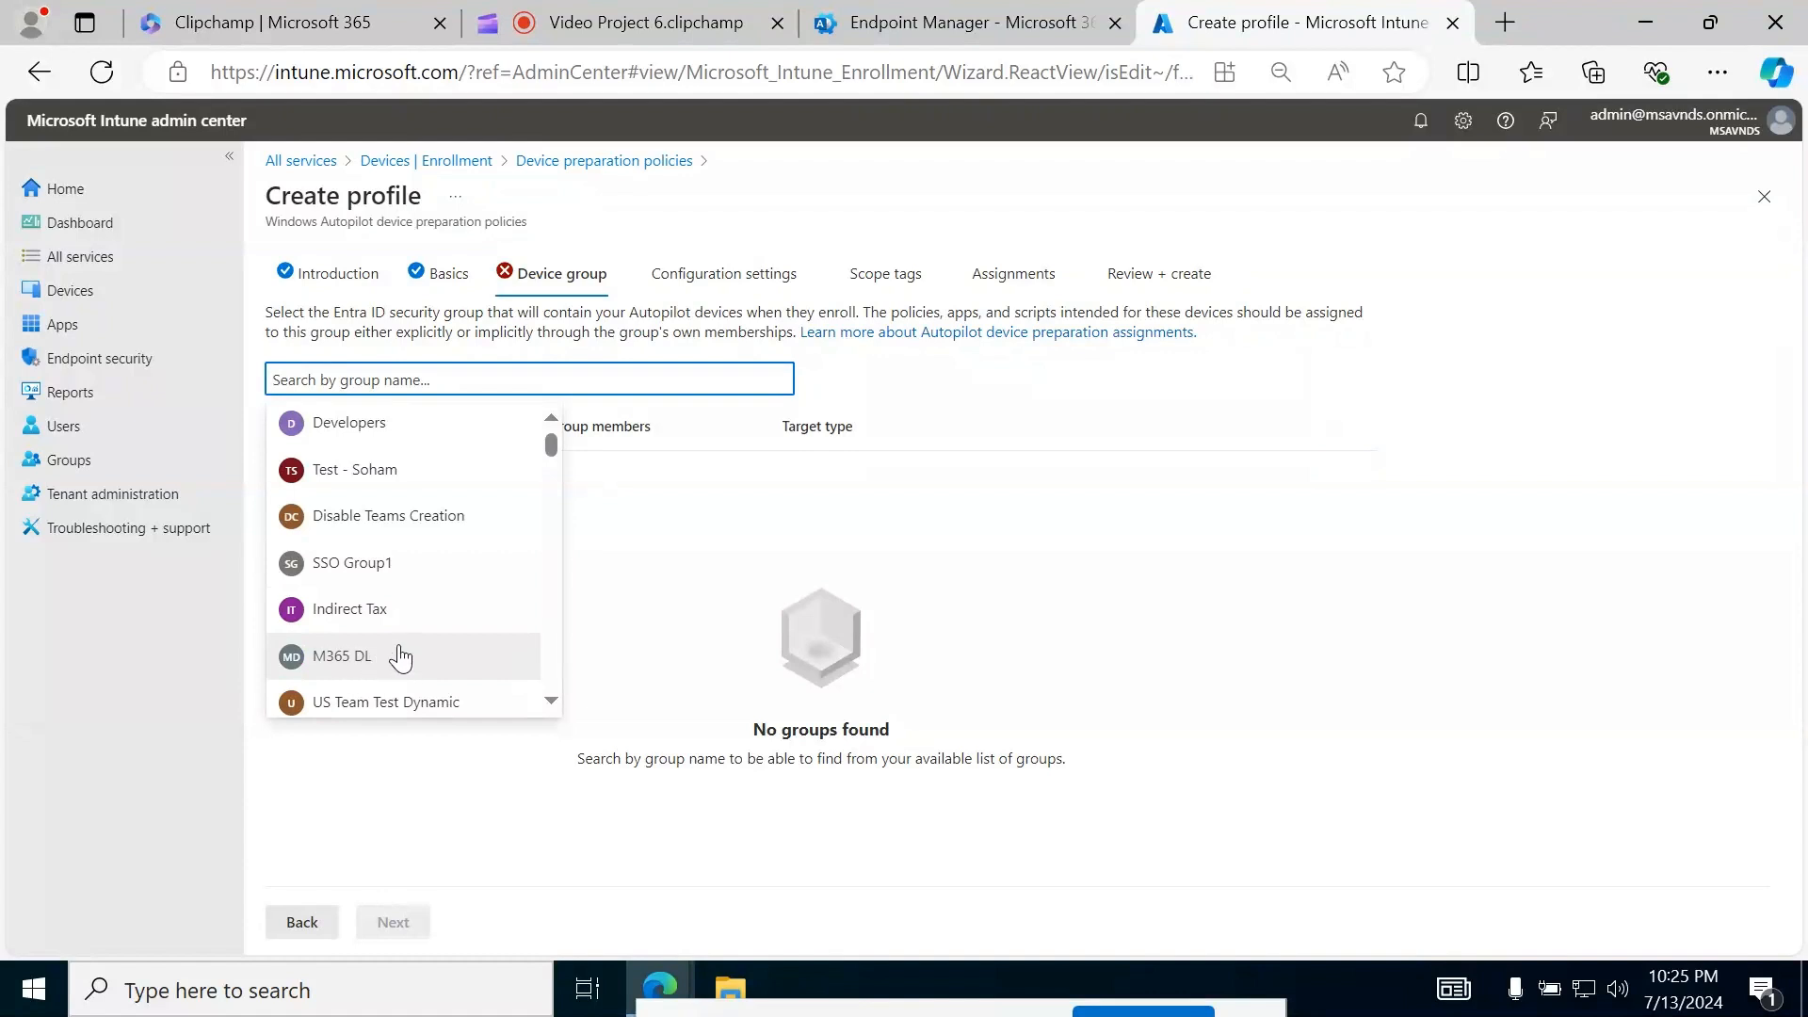
click(403, 657)
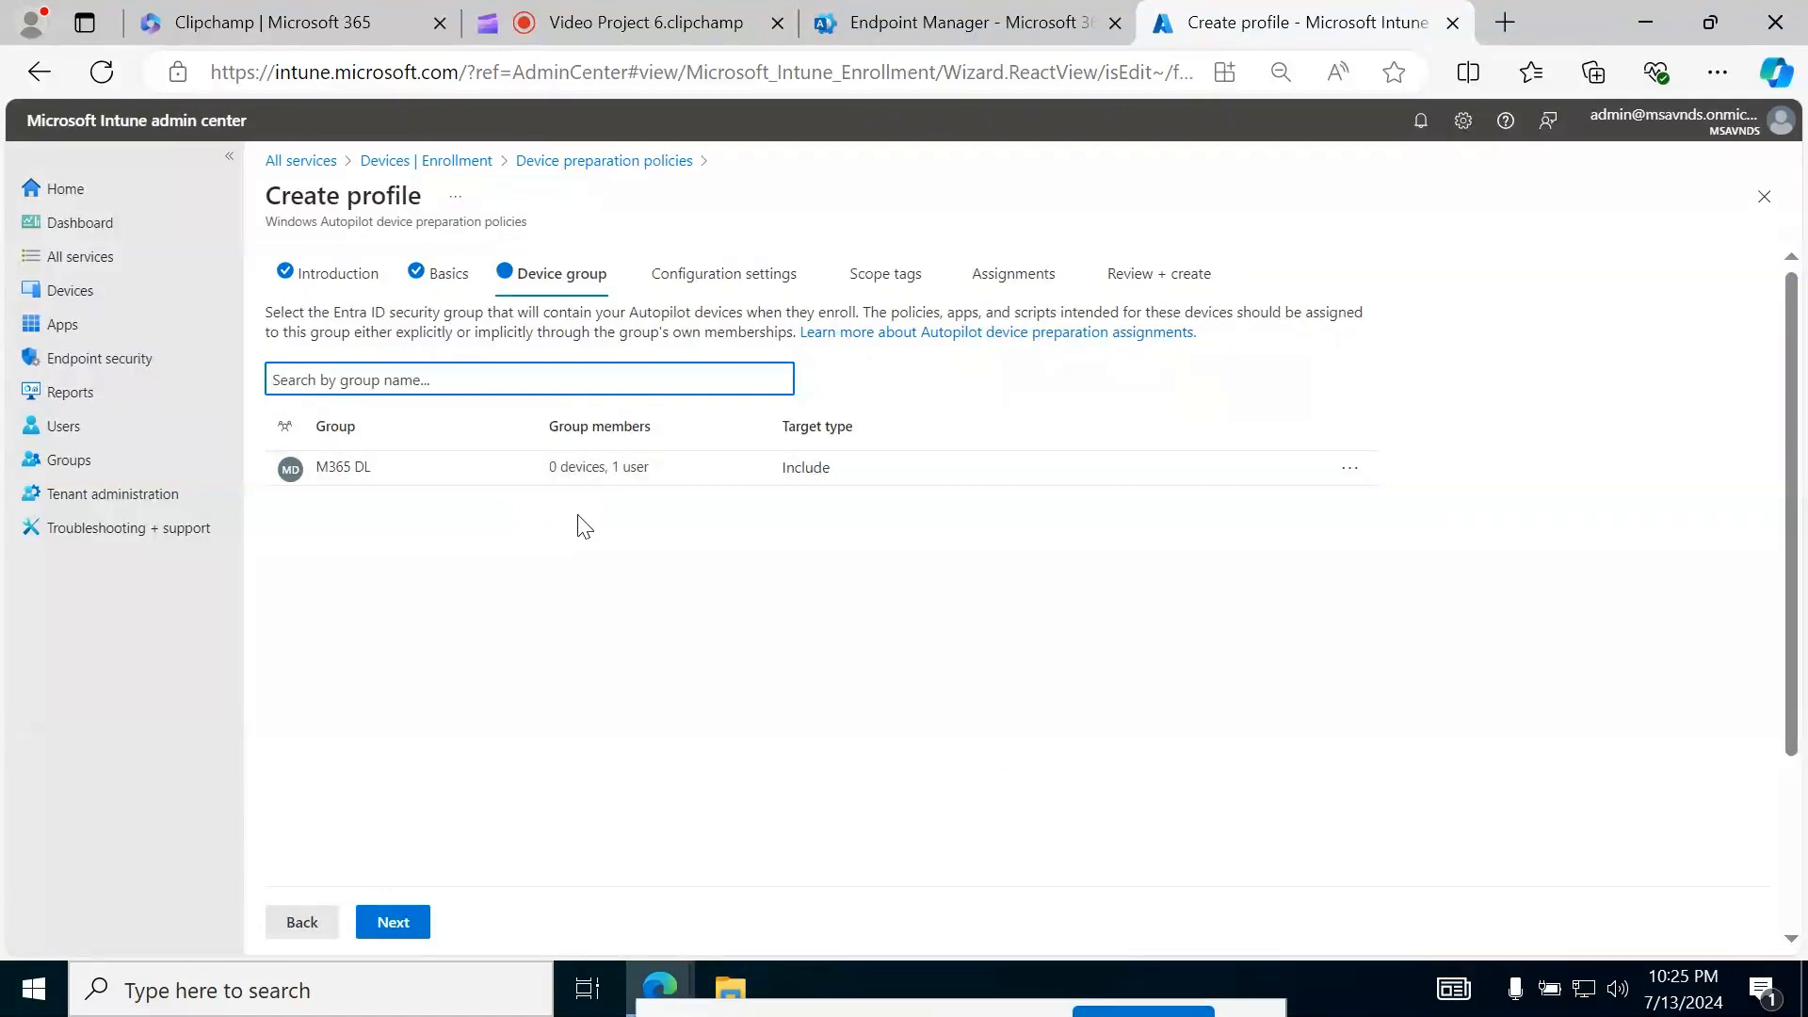
drag(541, 469, 606, 468)
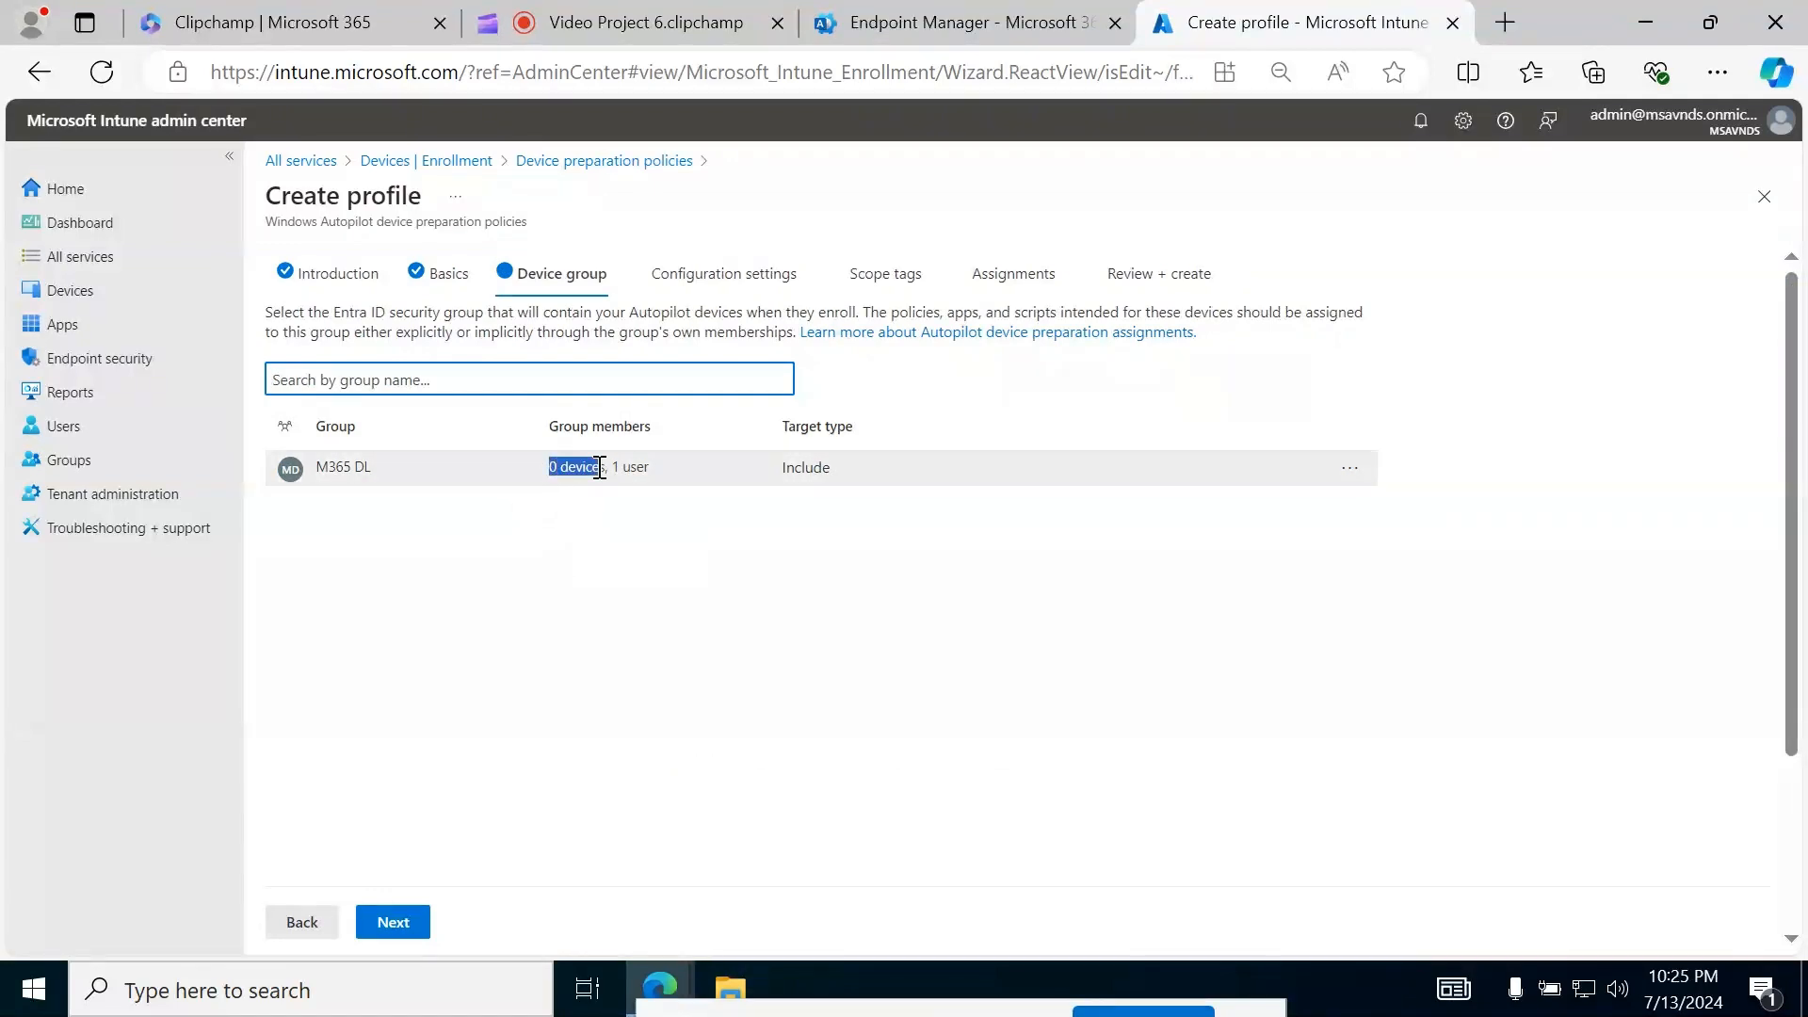
click(607, 606)
drag(617, 464, 665, 465)
click(640, 608)
click(1349, 470)
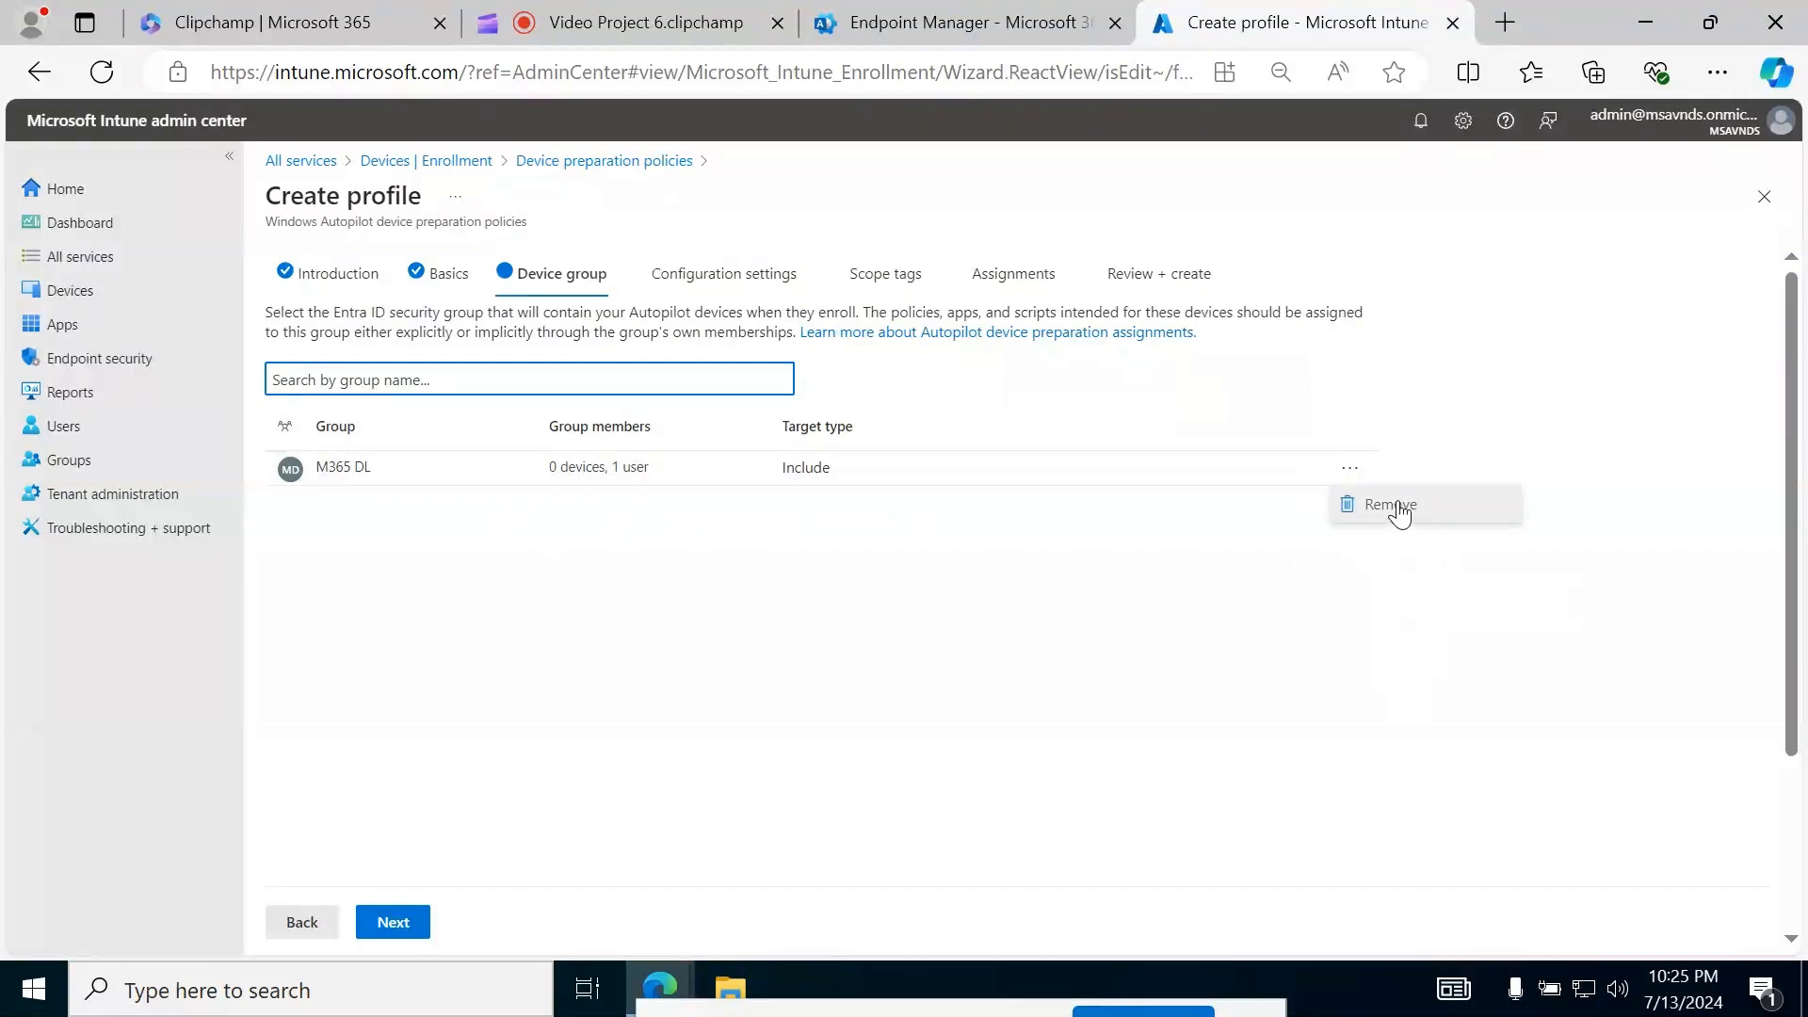
click(1230, 558)
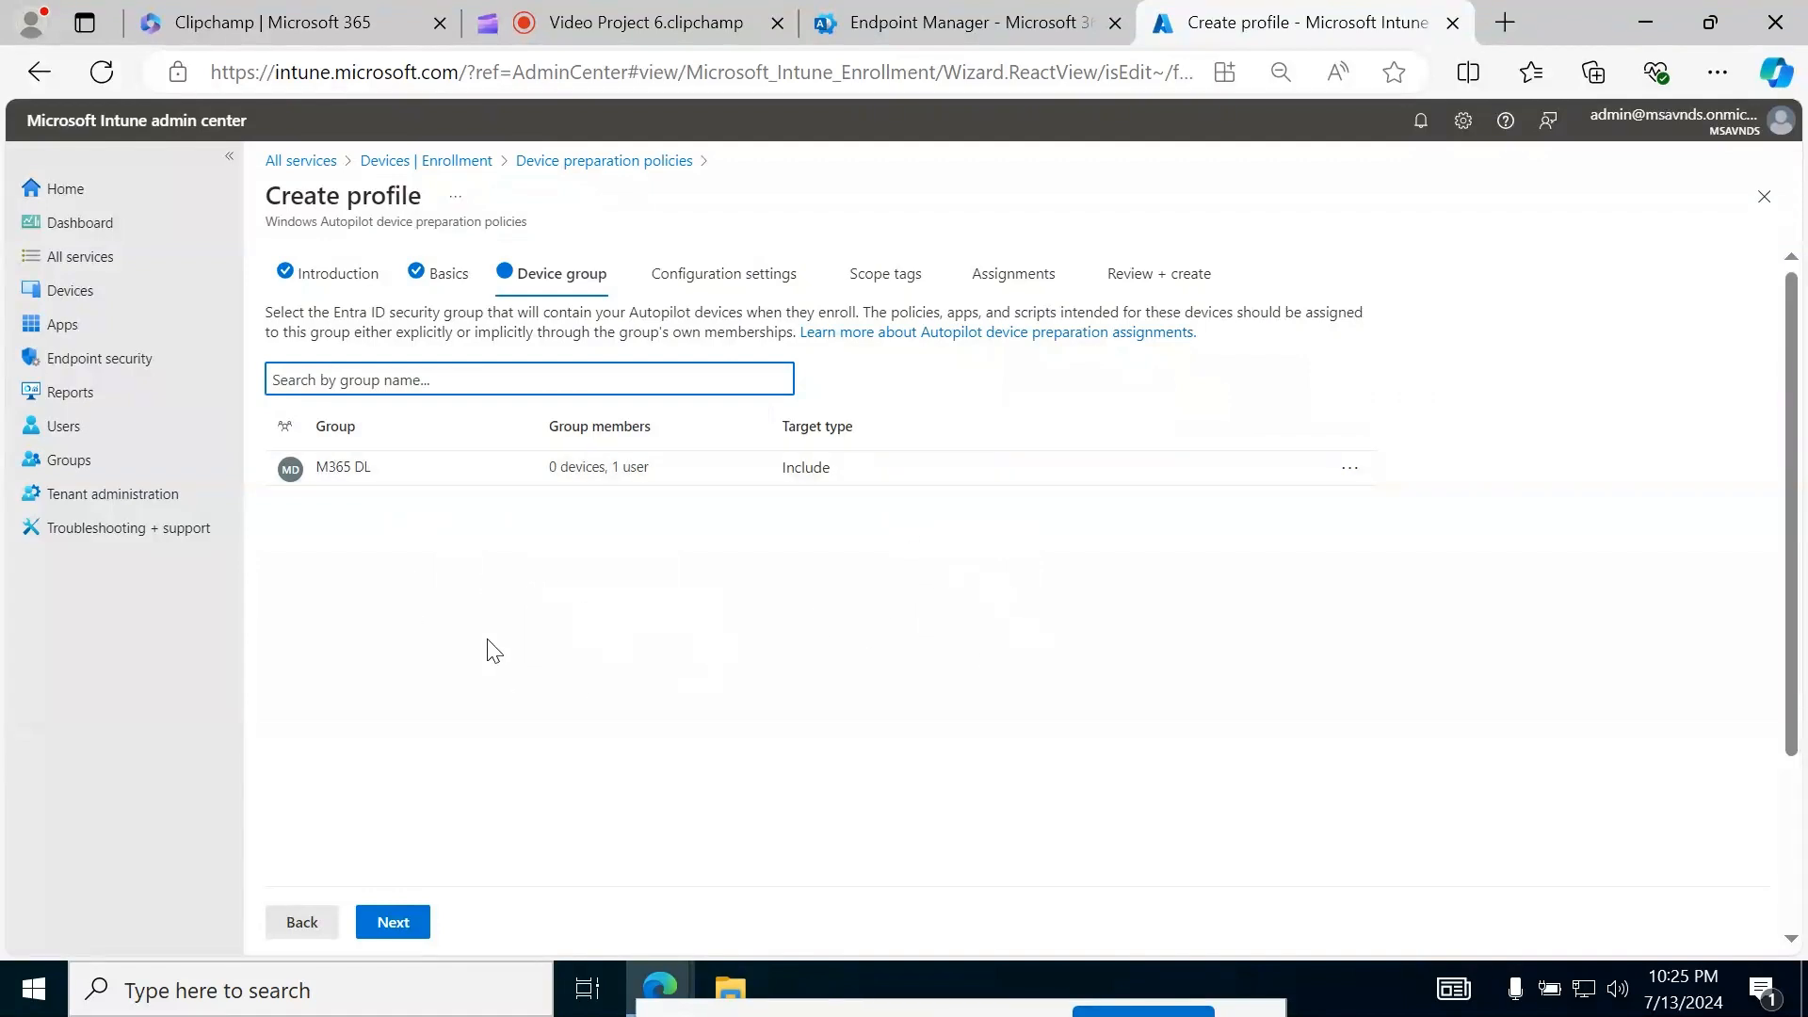
click(400, 924)
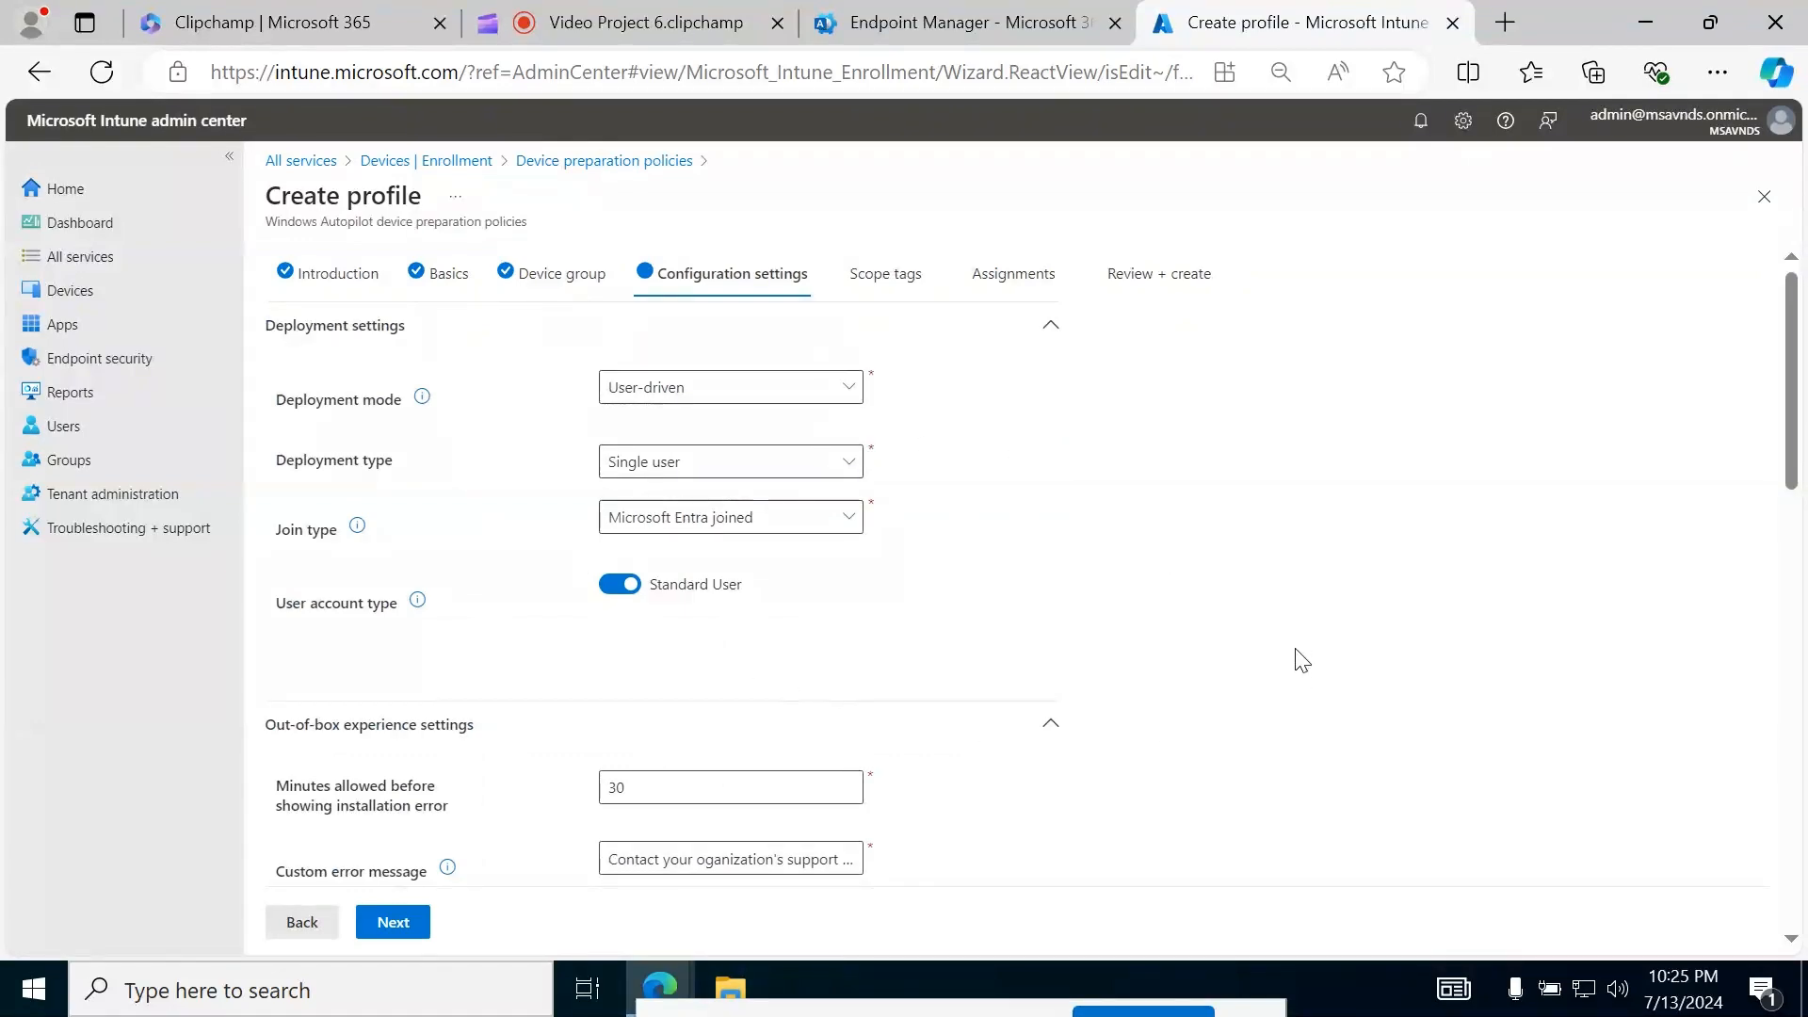
- Look through the configuration settings and examine the available deployment mode options
scroll(1297, 657, down, 10)
scroll(1299, 658, up, 10)
click(697, 403)
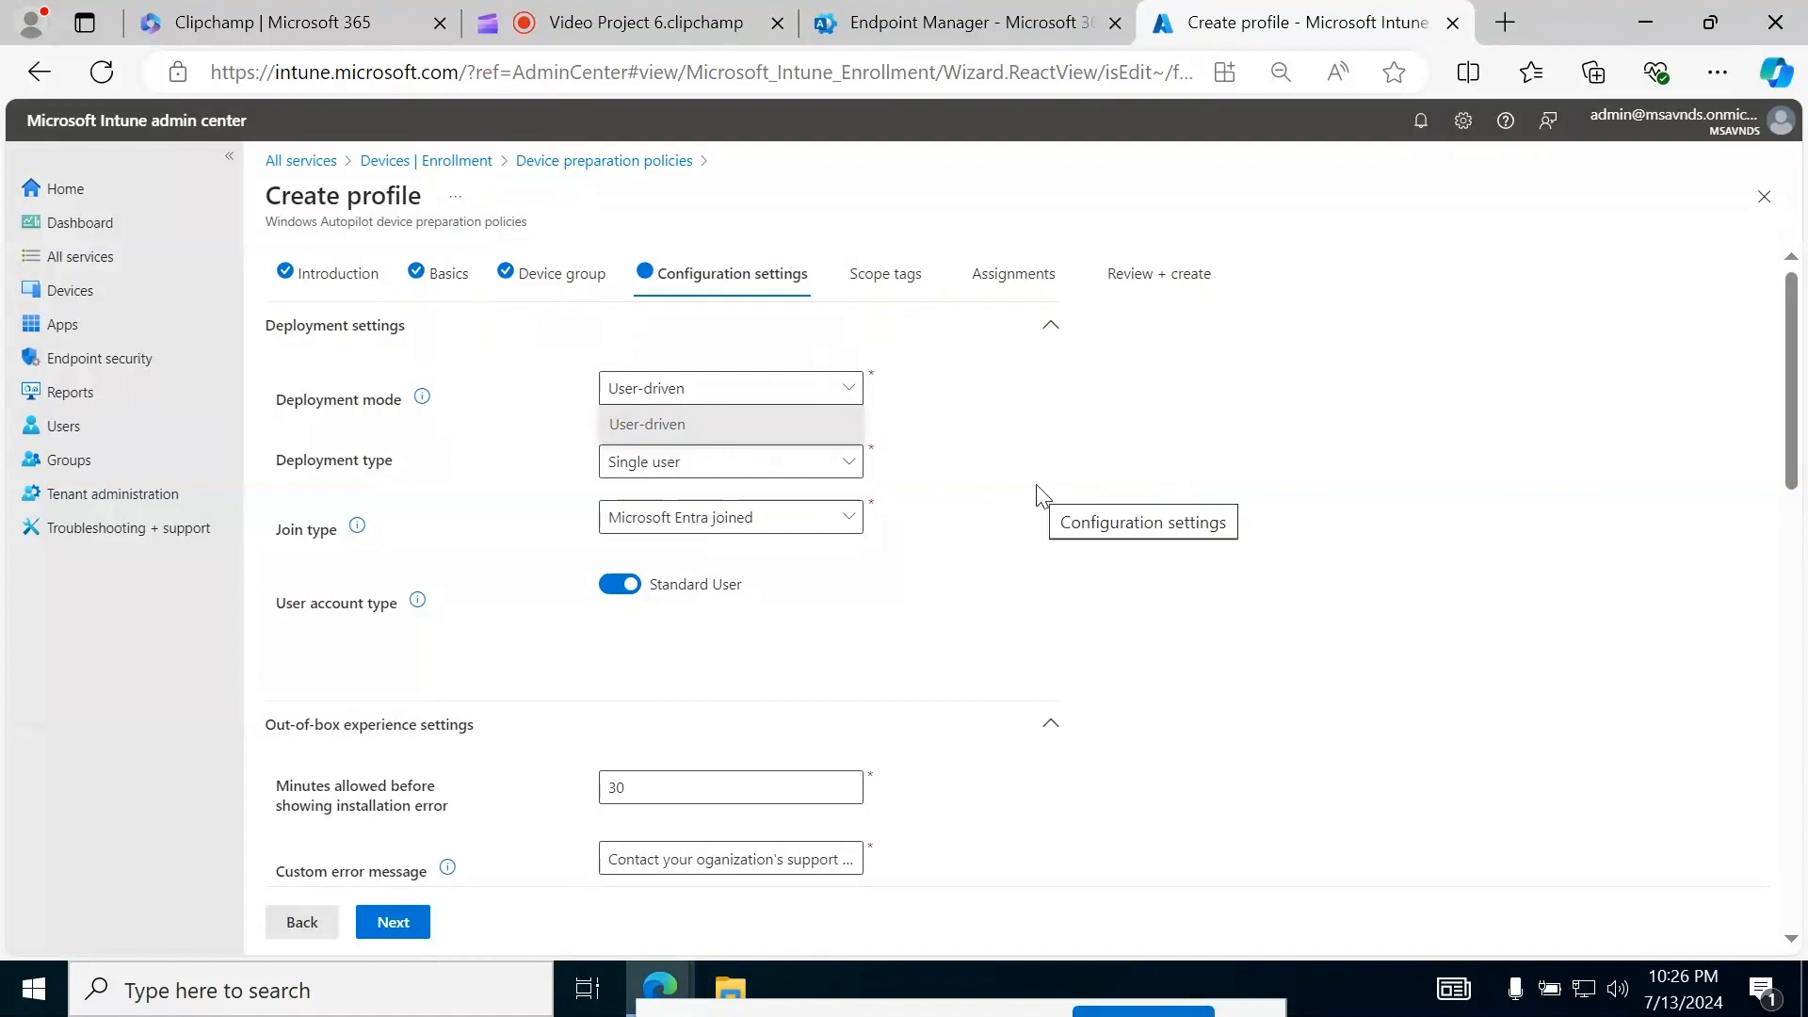
click(1080, 506)
click(1067, 510)
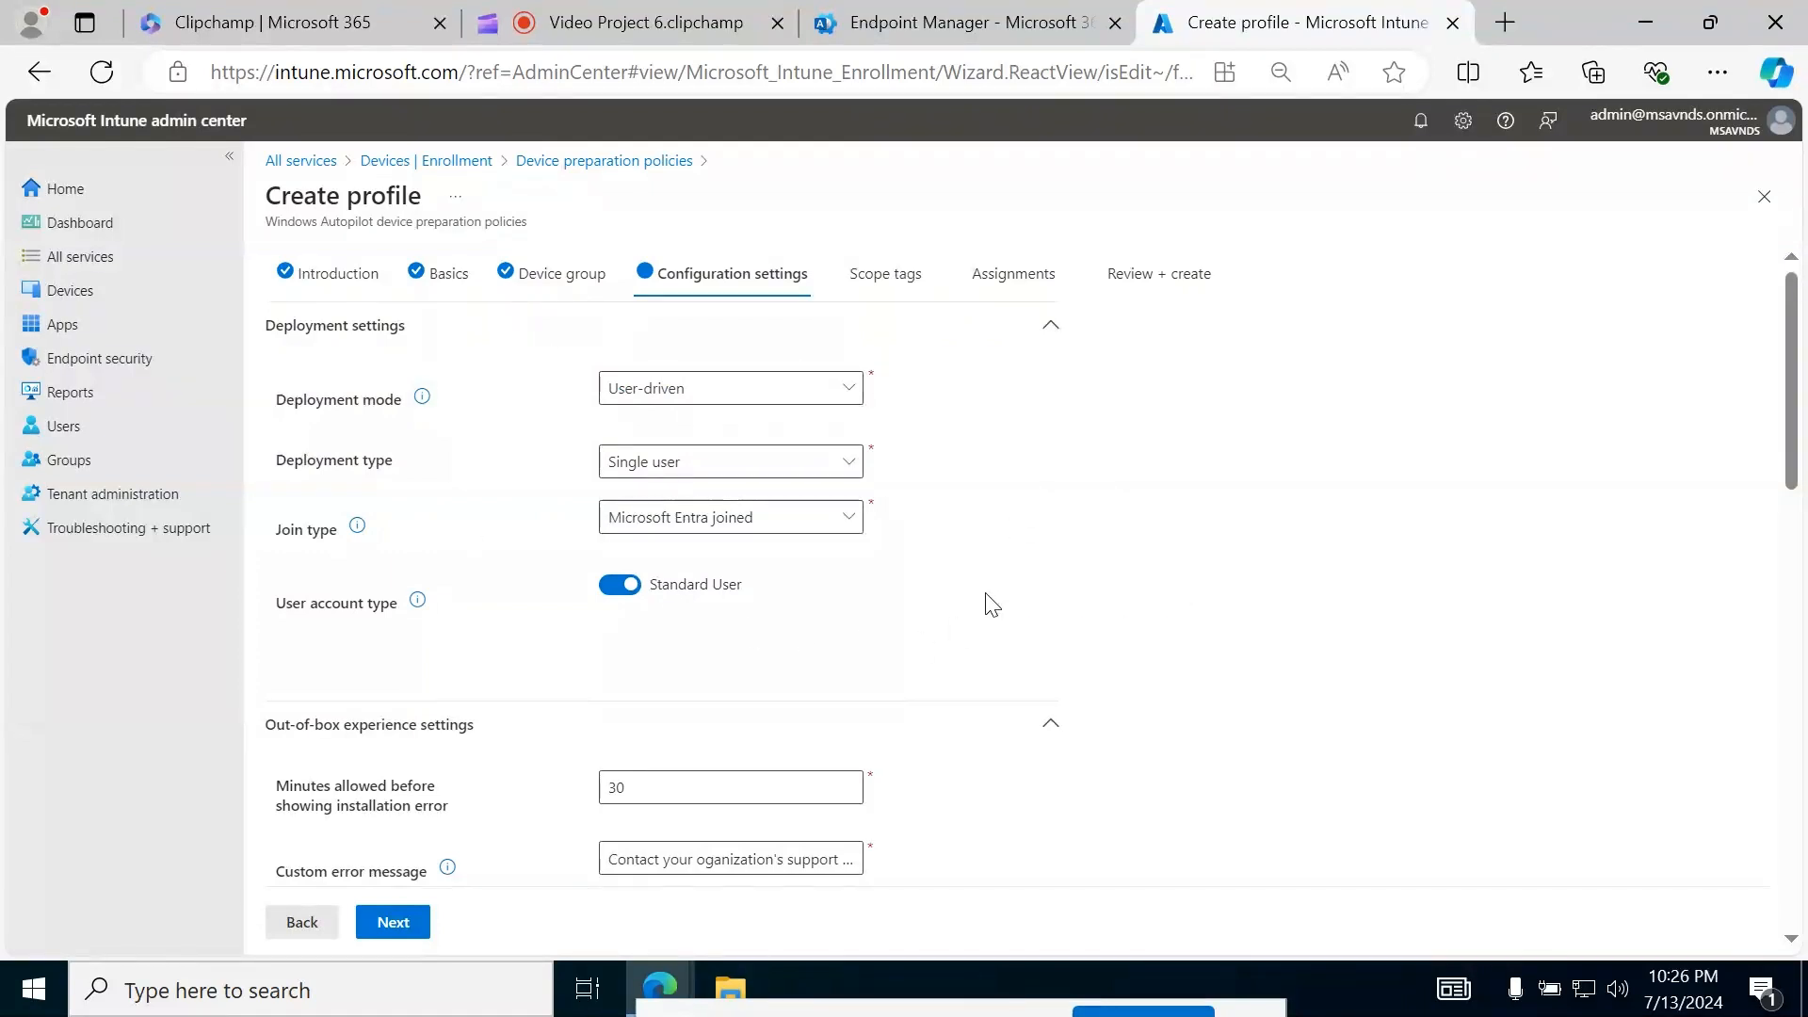
click(656, 396)
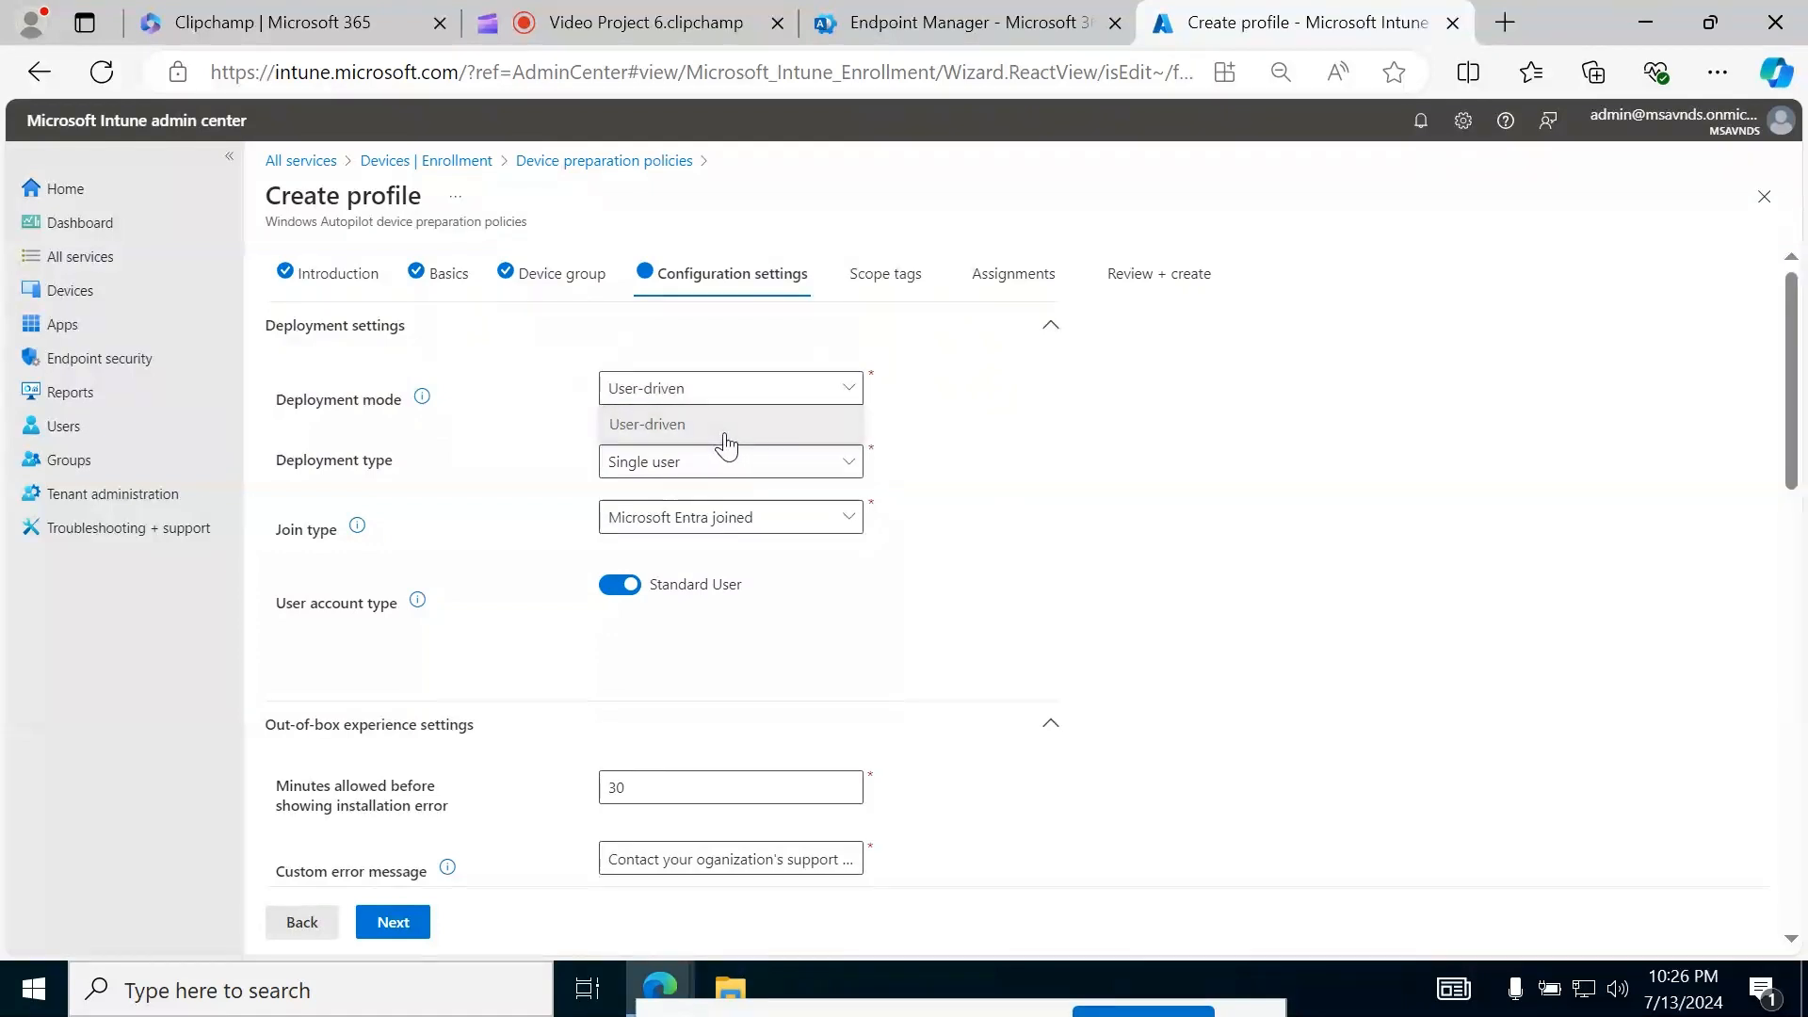
click(1118, 494)
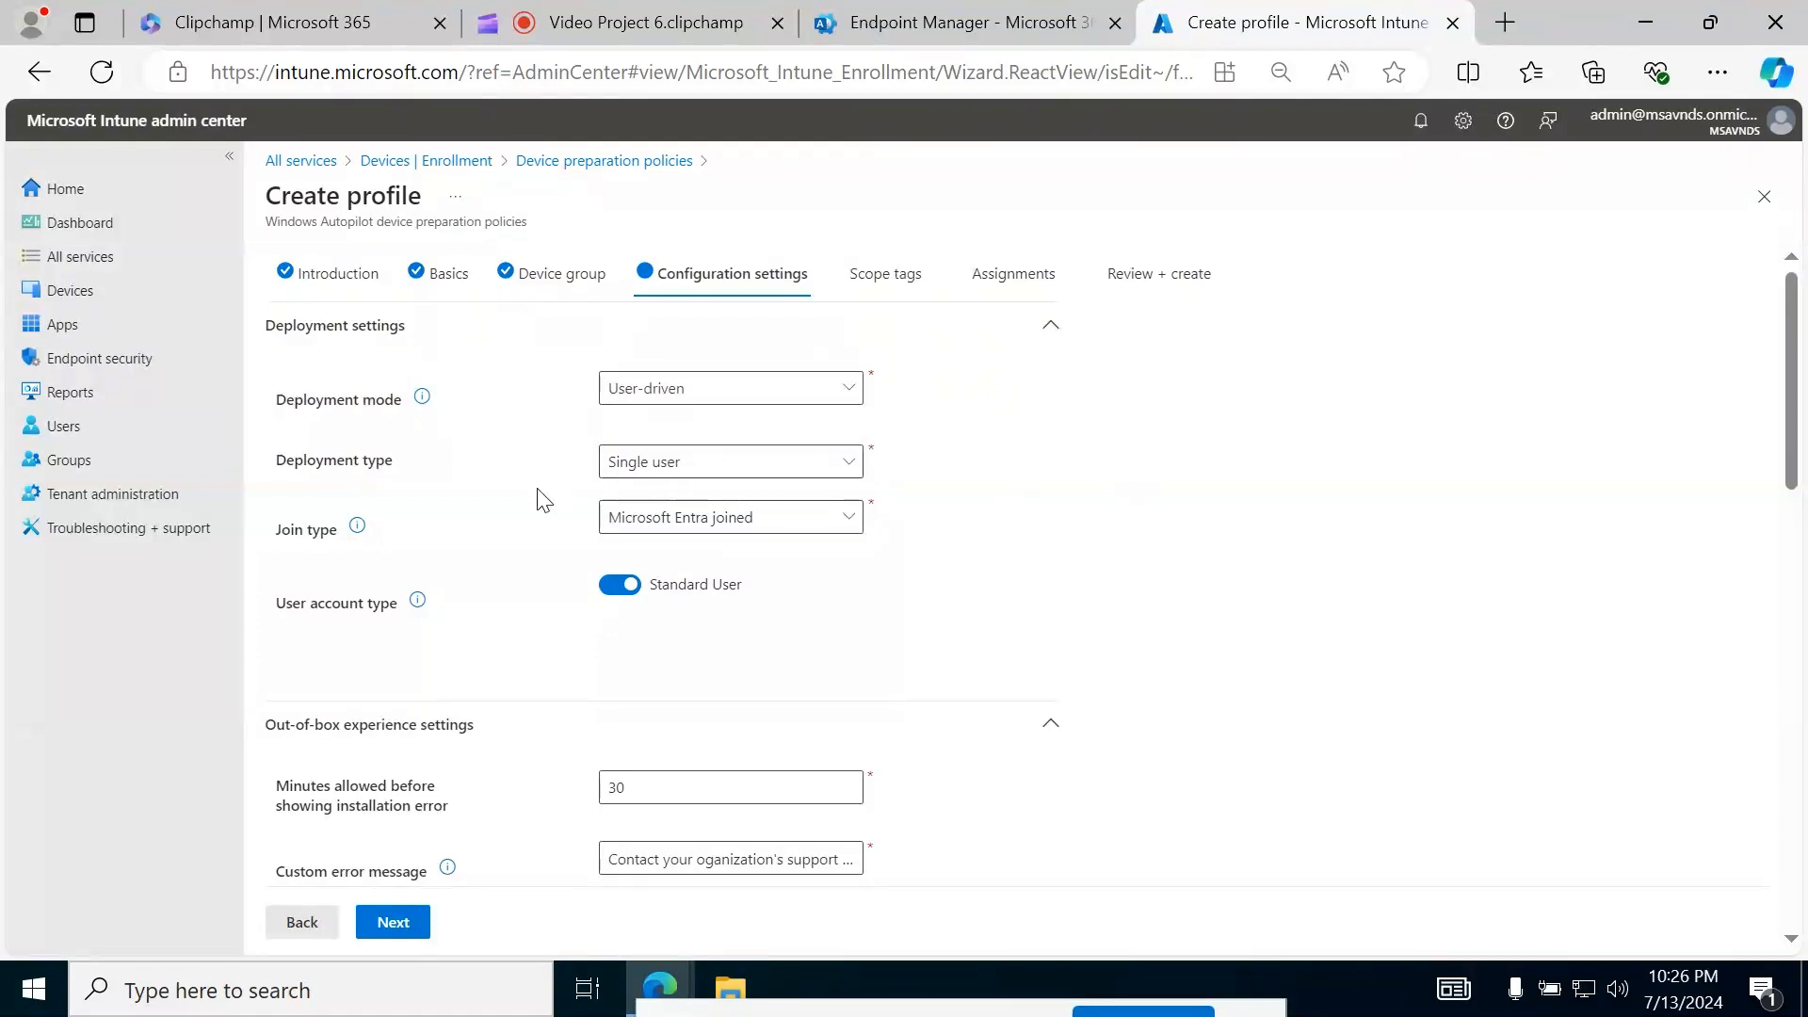
- Check the deployment type and join type options, choosing Single user and Microsoft Entra joined
click(716, 462)
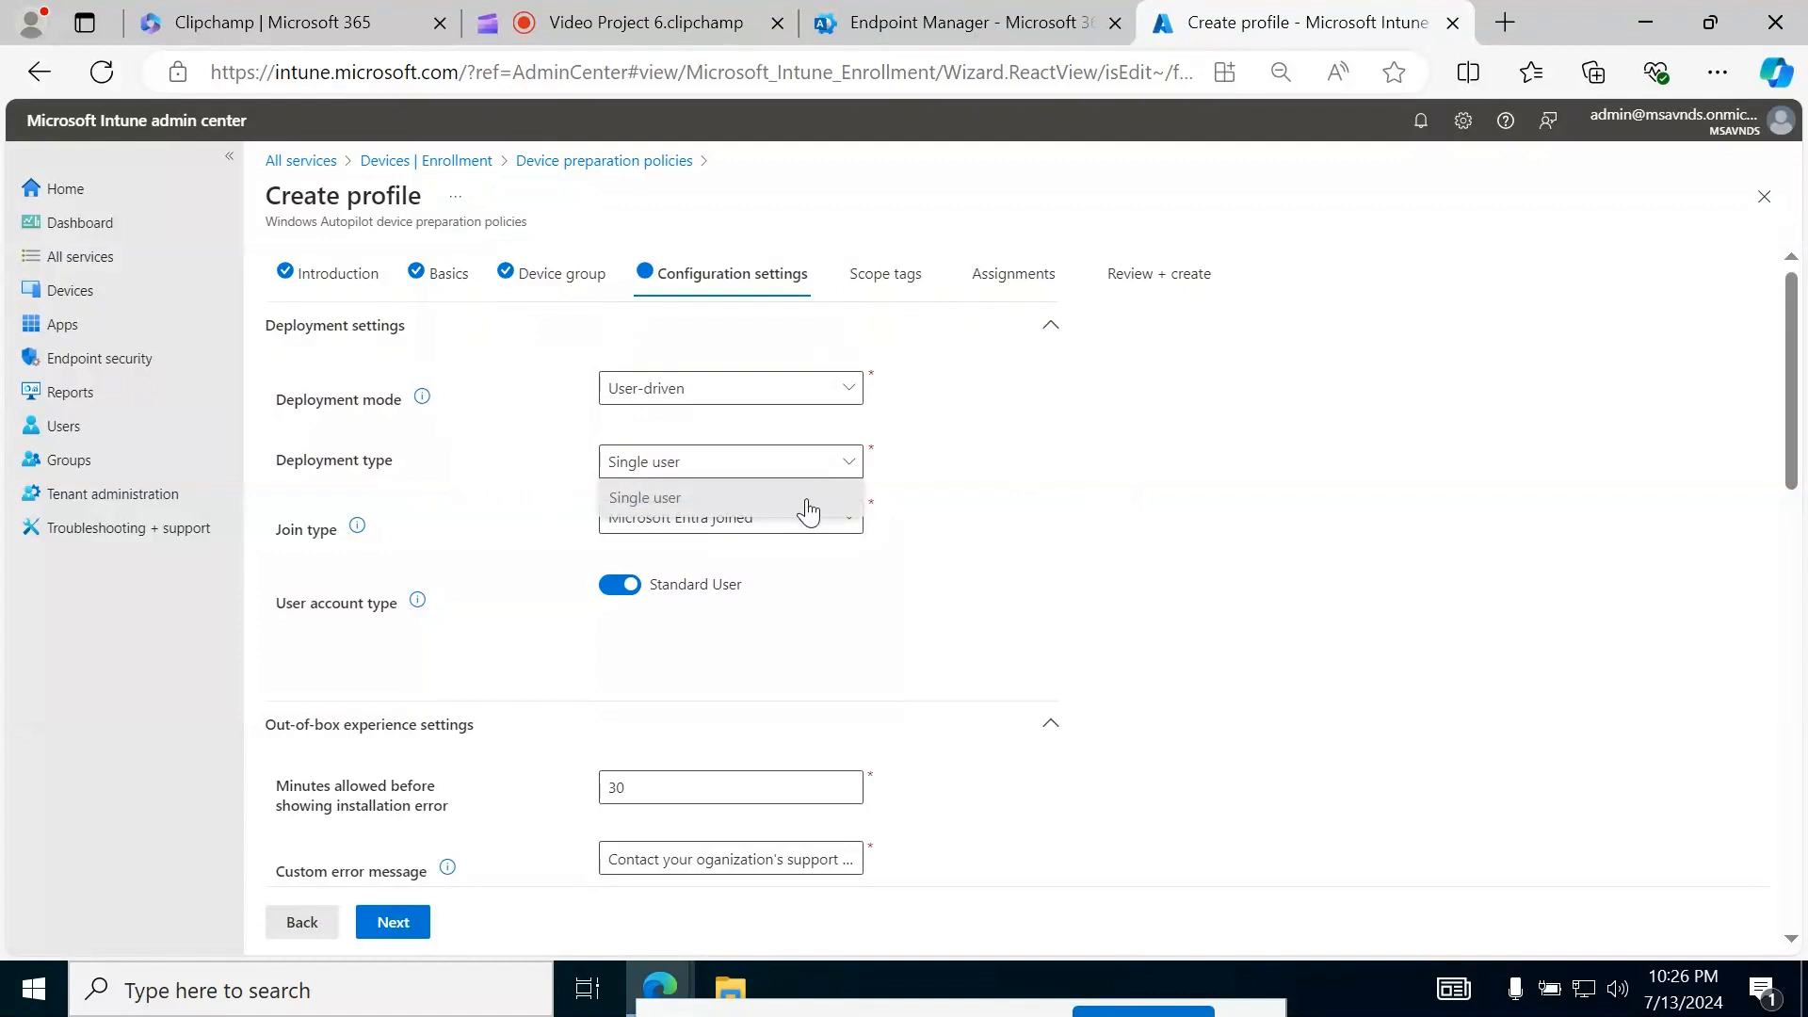
click(768, 510)
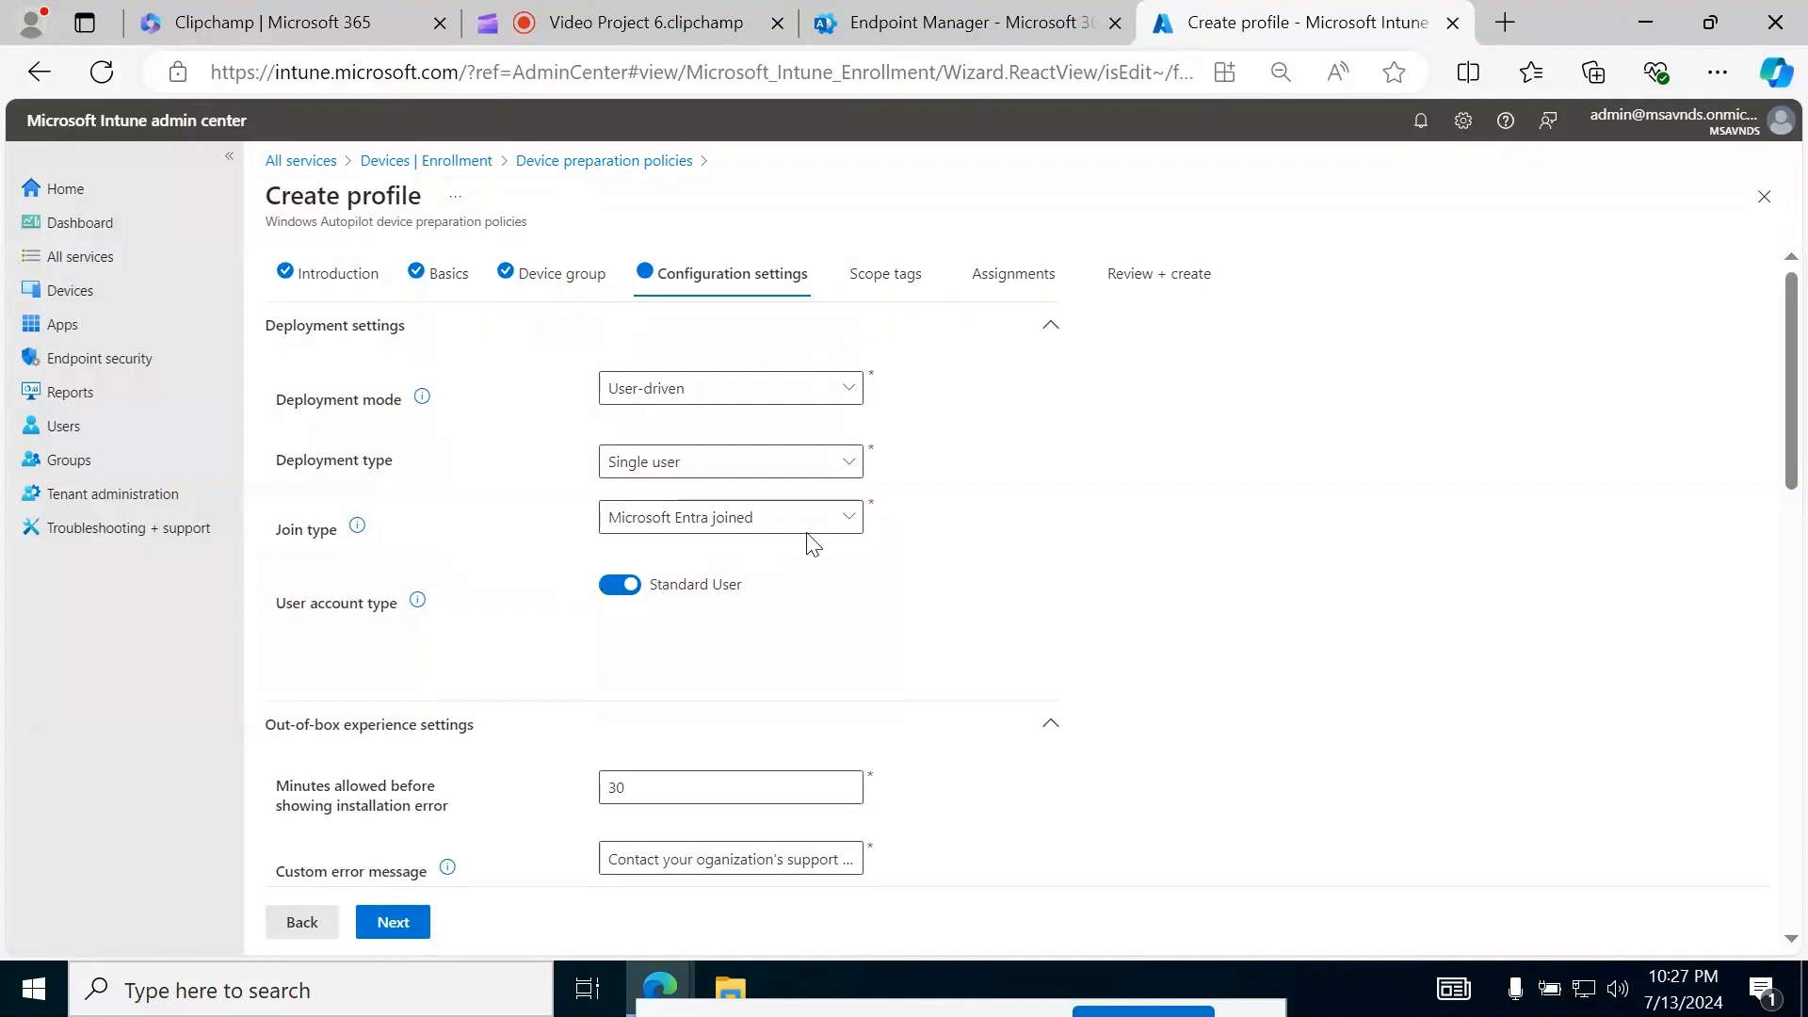
click(849, 525)
click(991, 611)
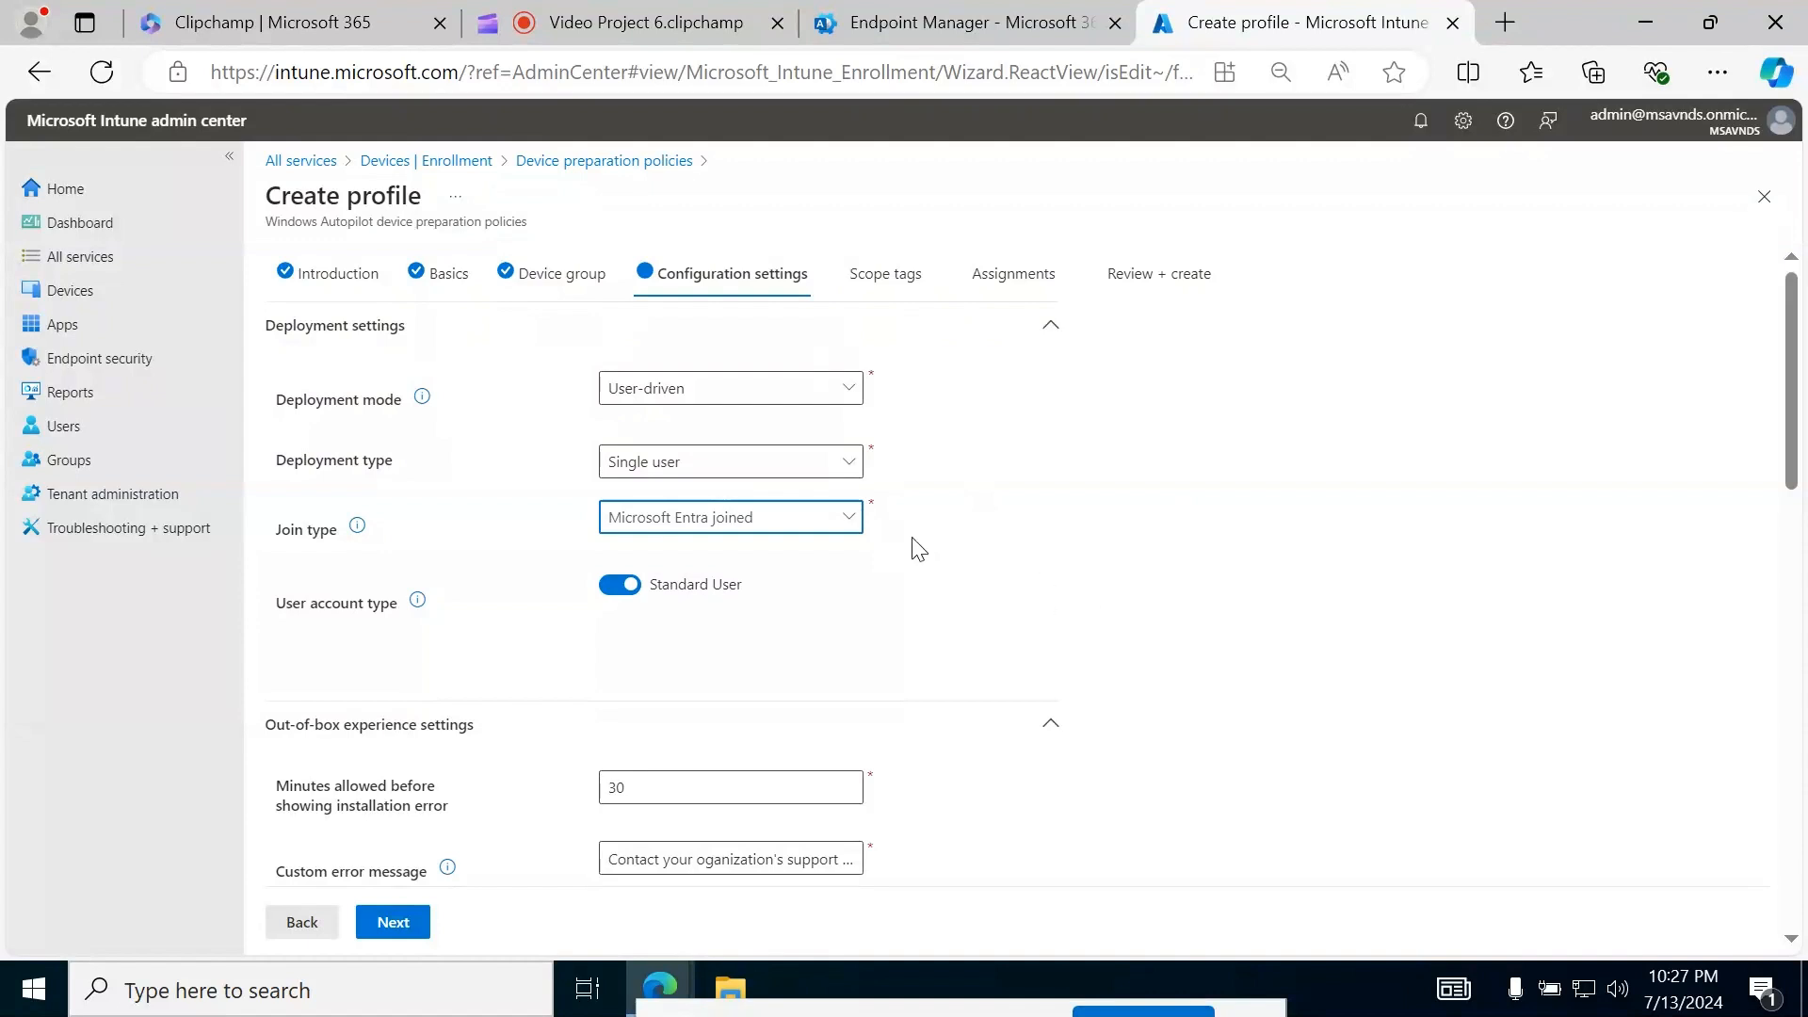
click(832, 524)
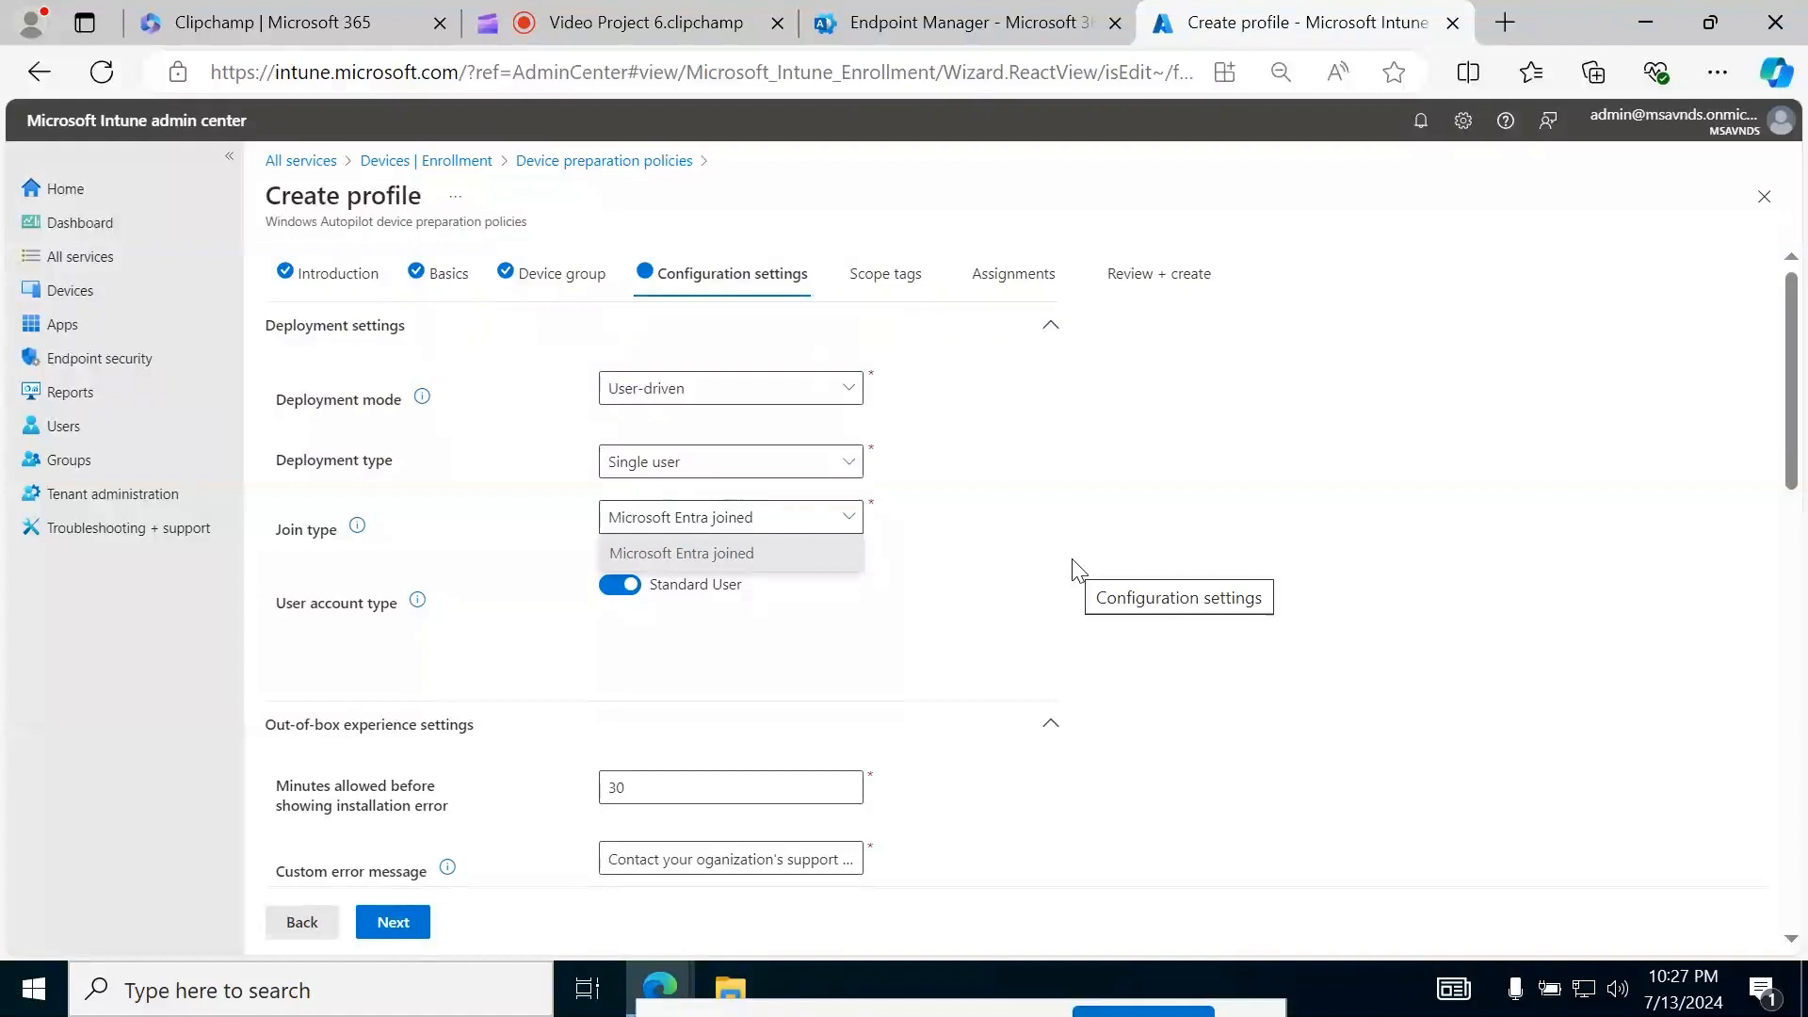
click(1075, 570)
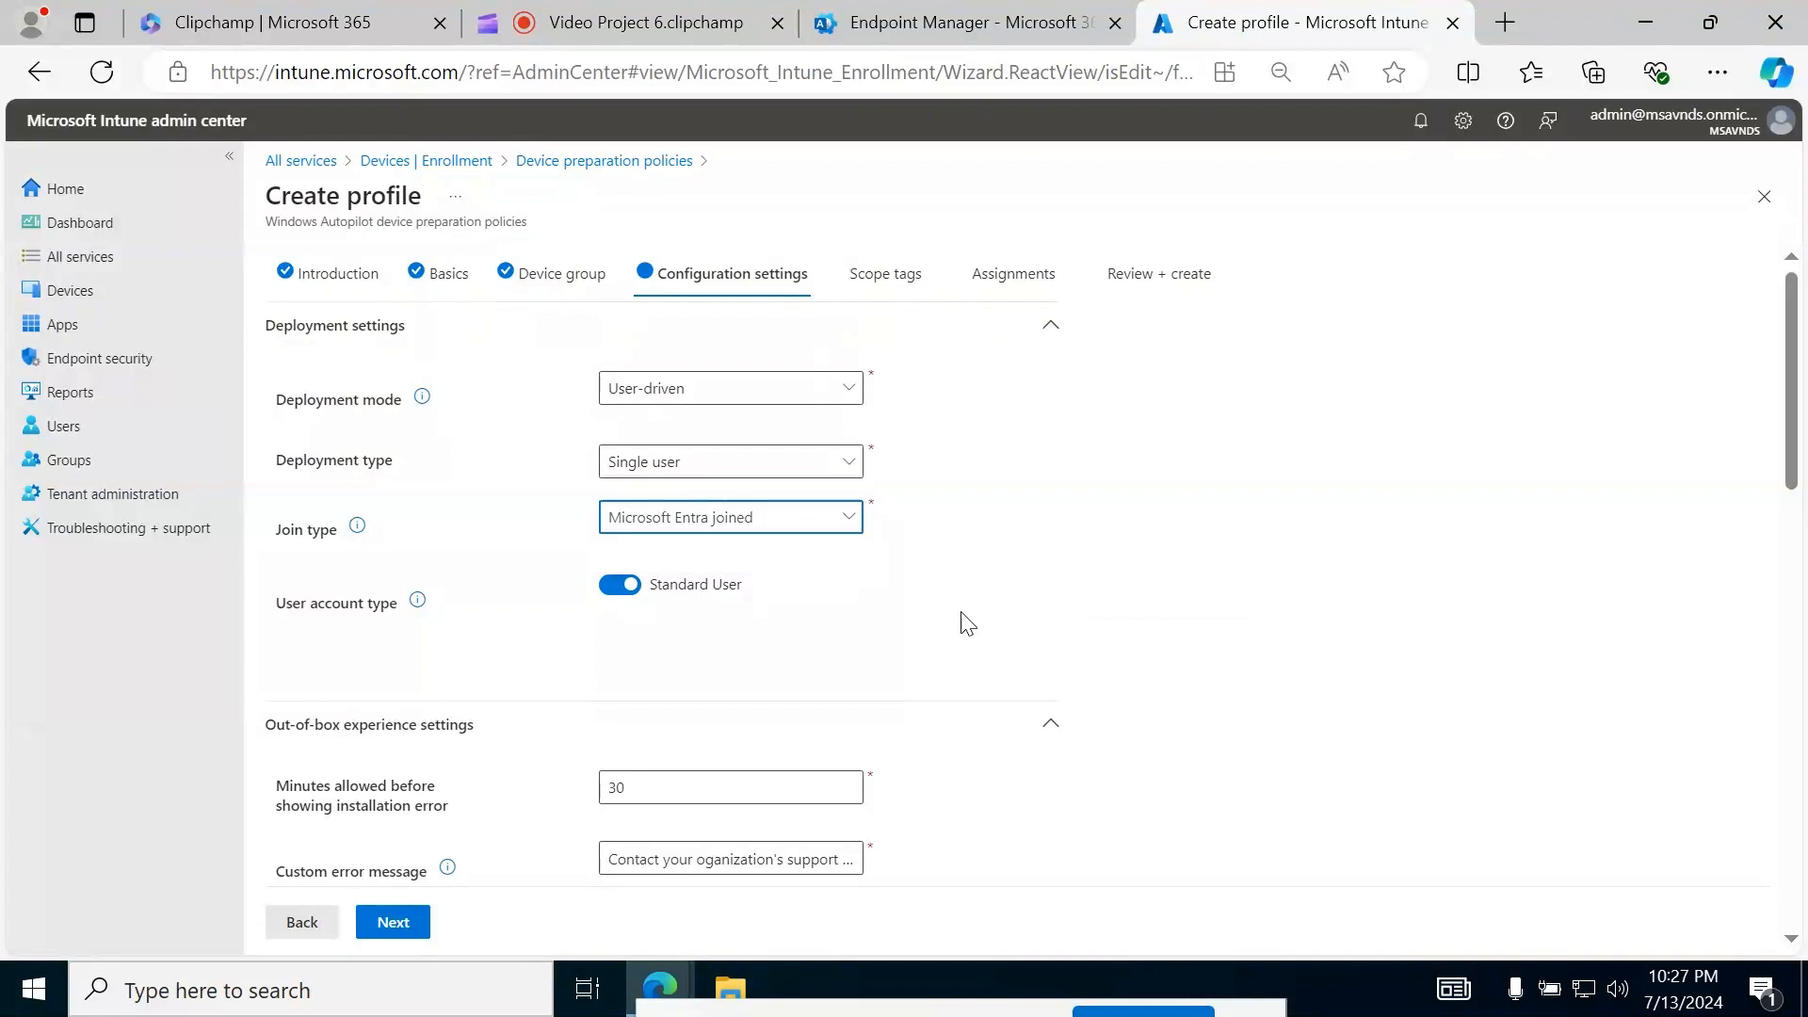
click(761, 520)
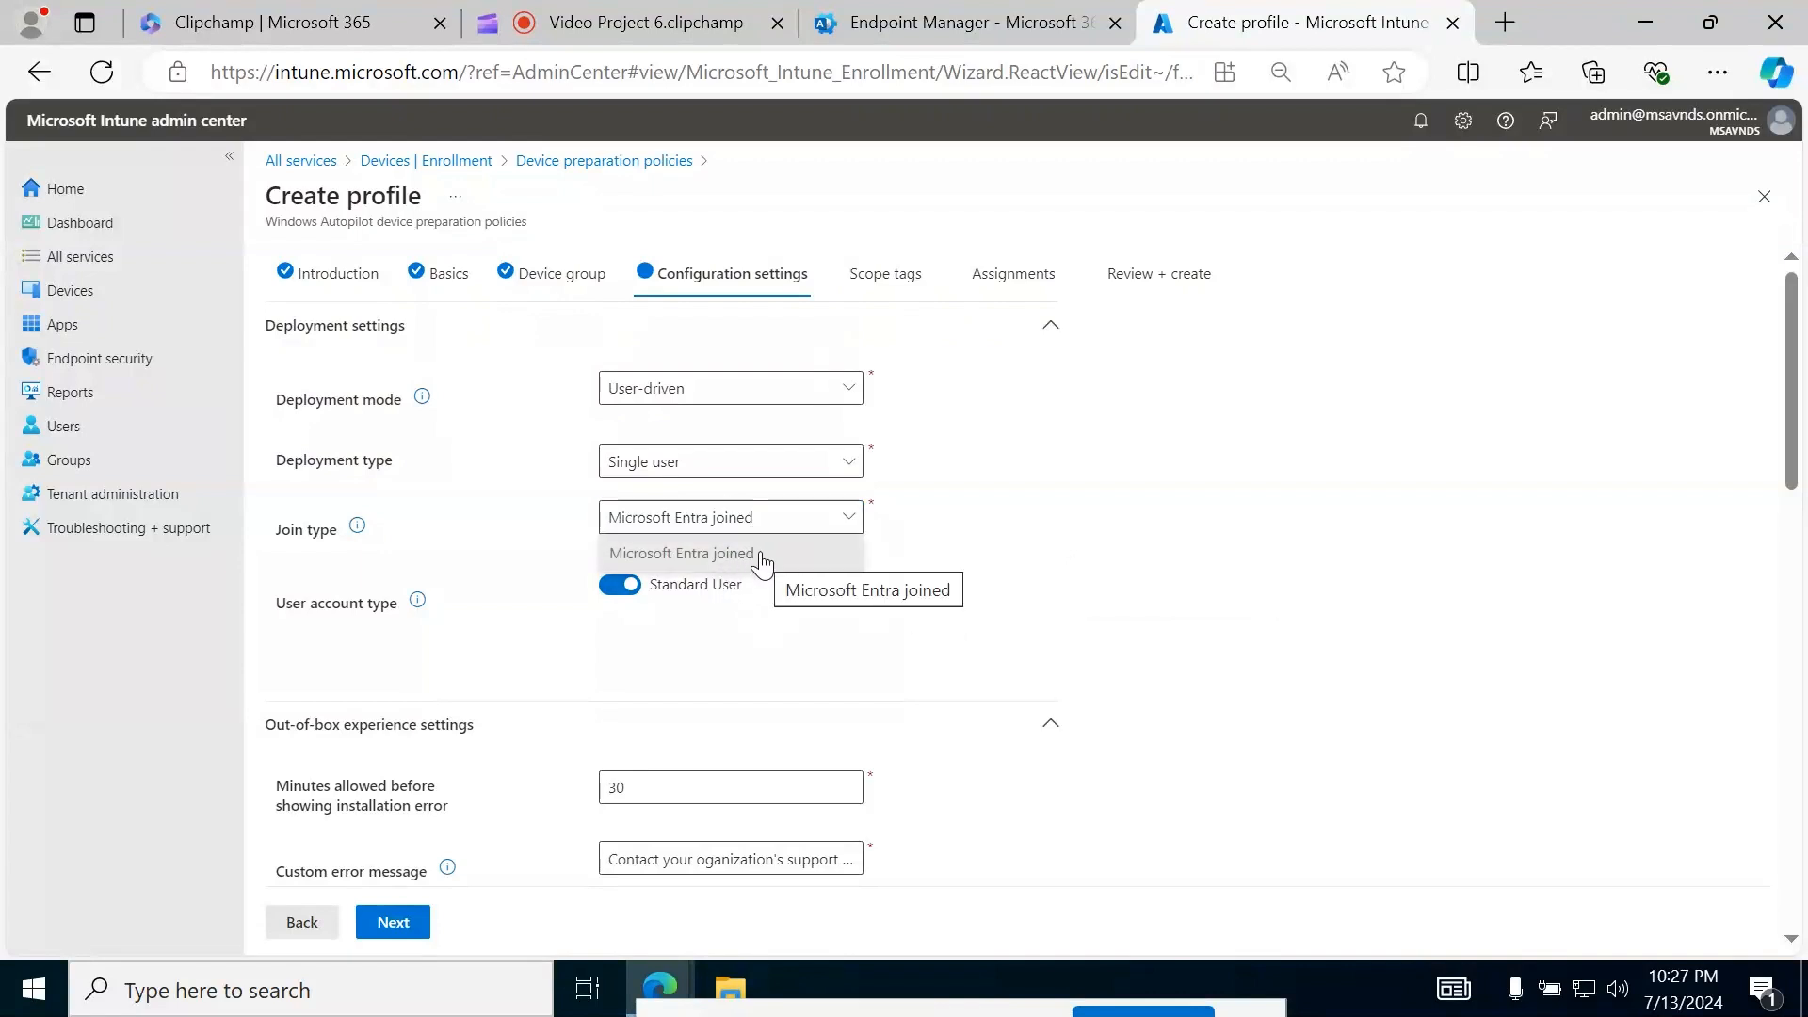
click(761, 556)
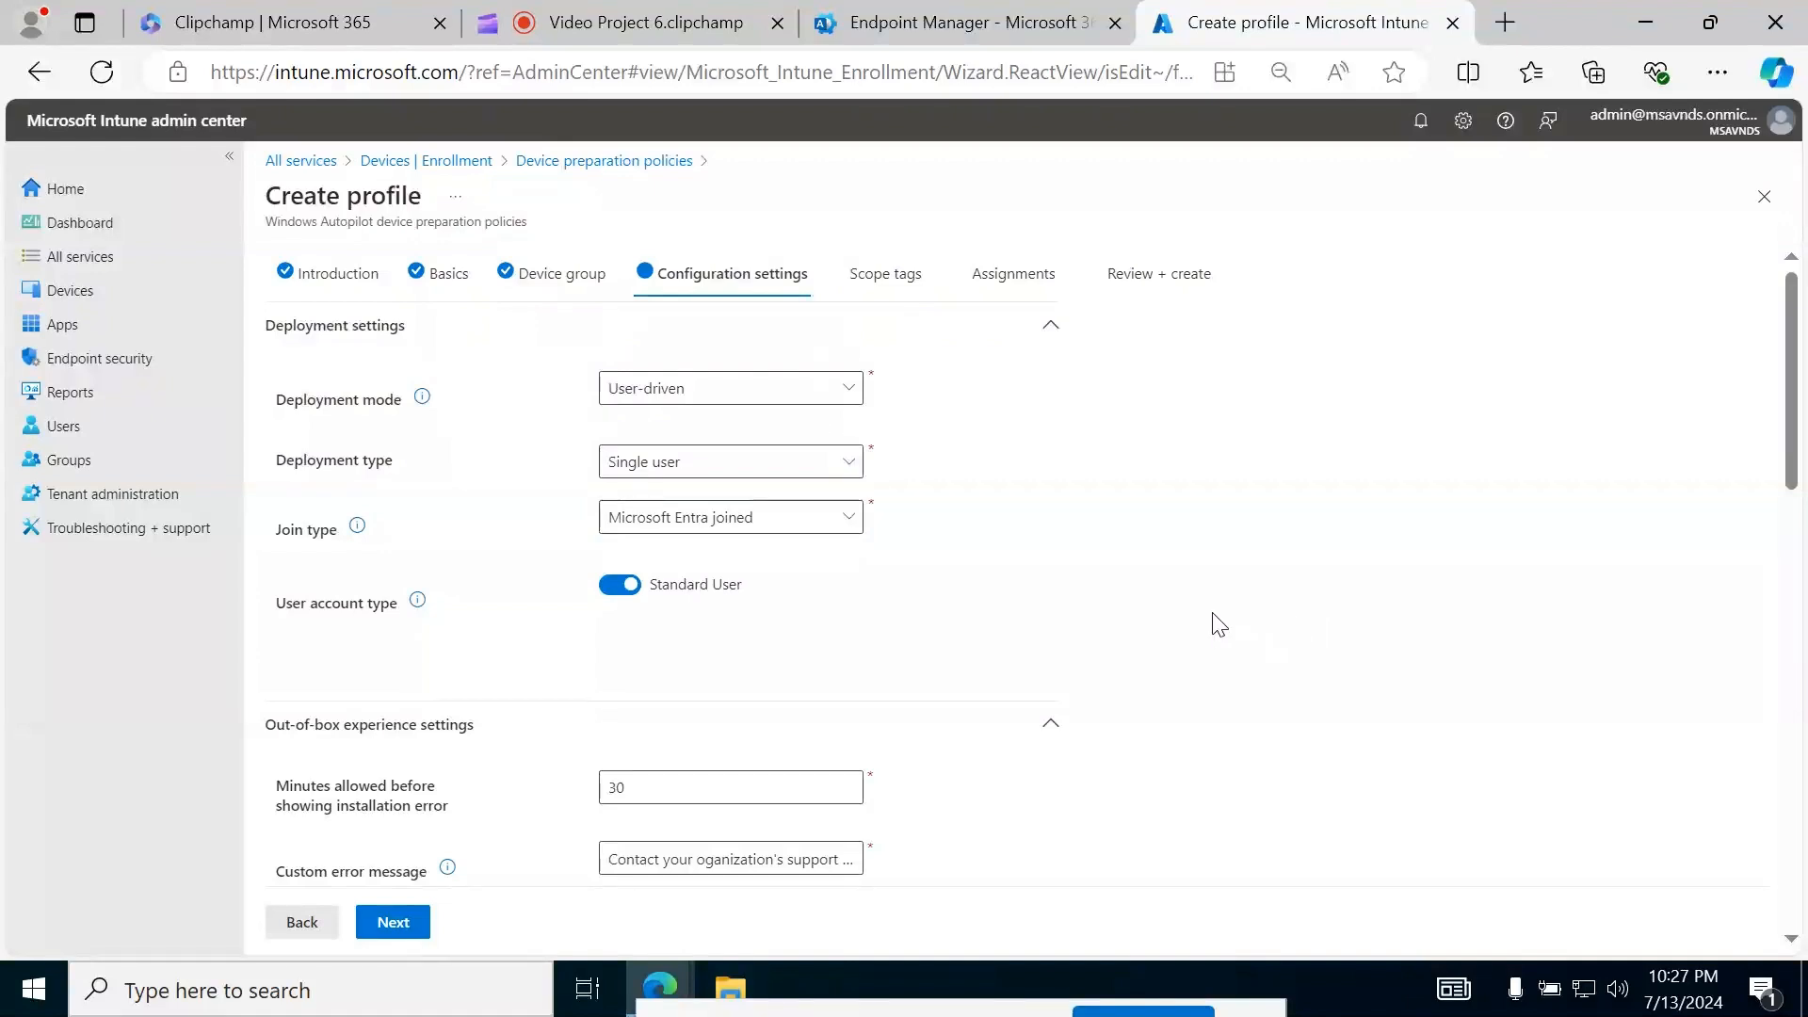
- Switch the user account type to Administrator and back to Standard User
scroll(1180, 587, down, 3)
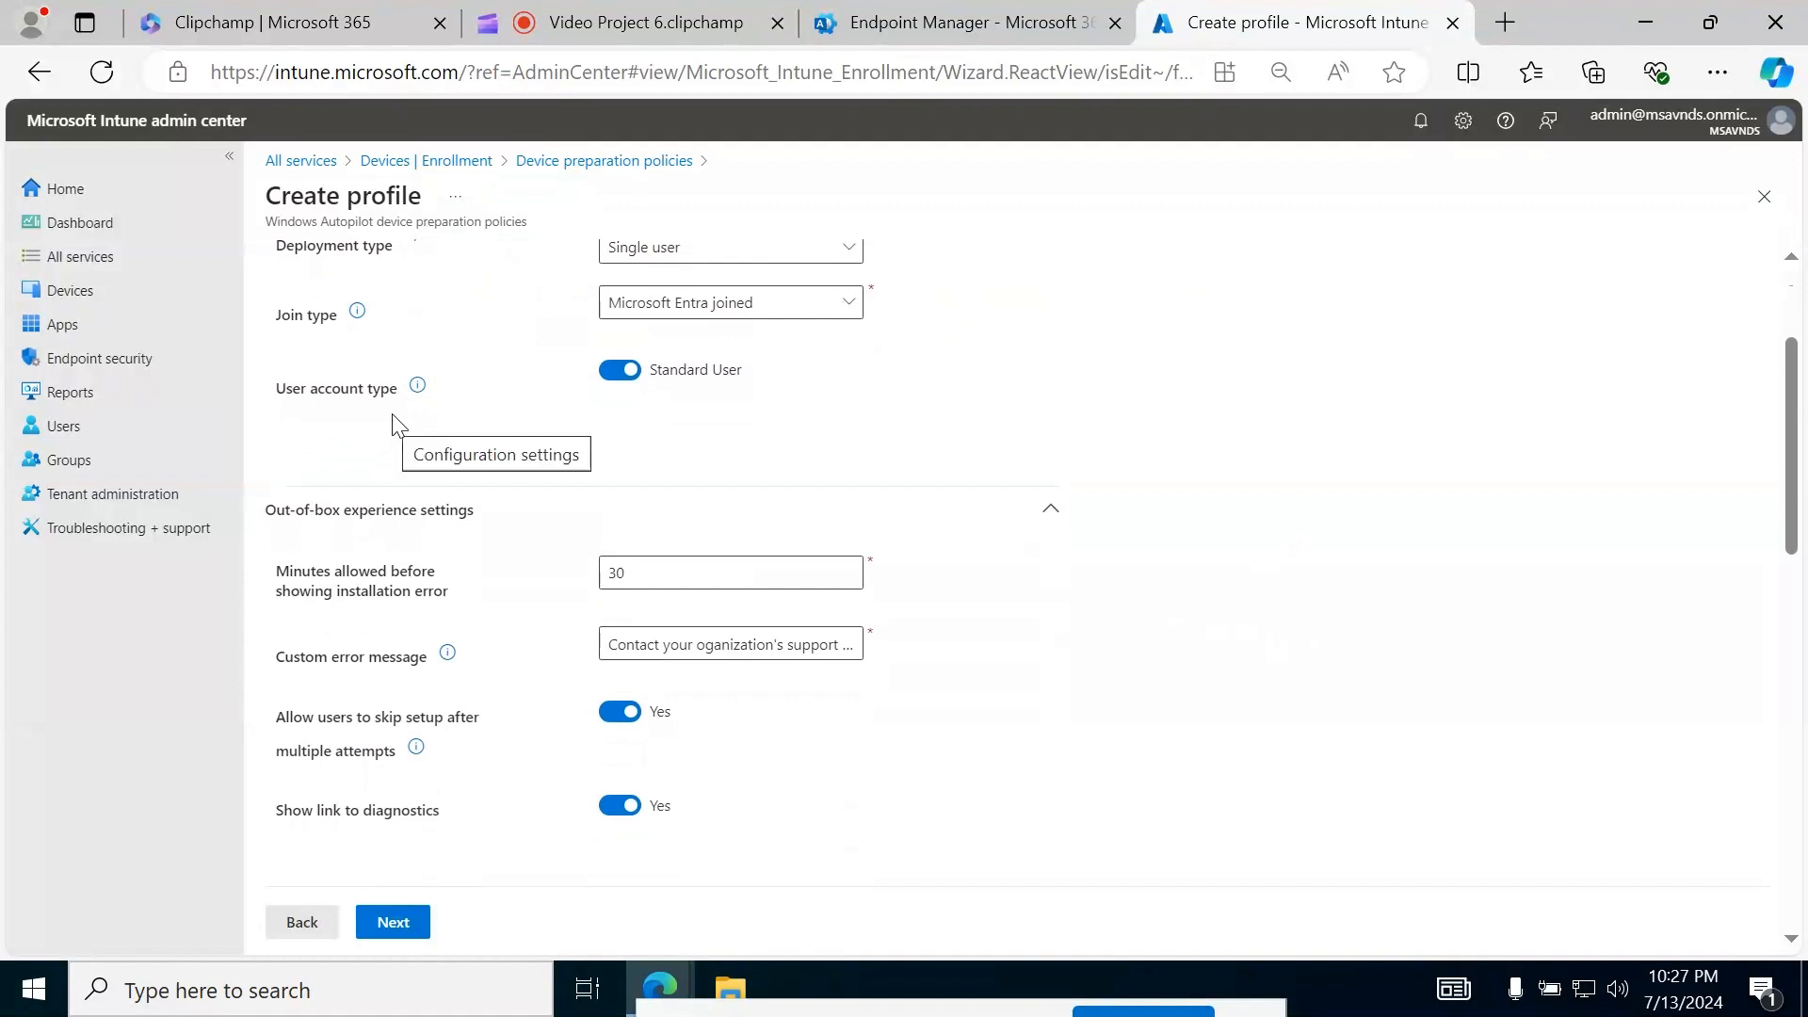
click(670, 373)
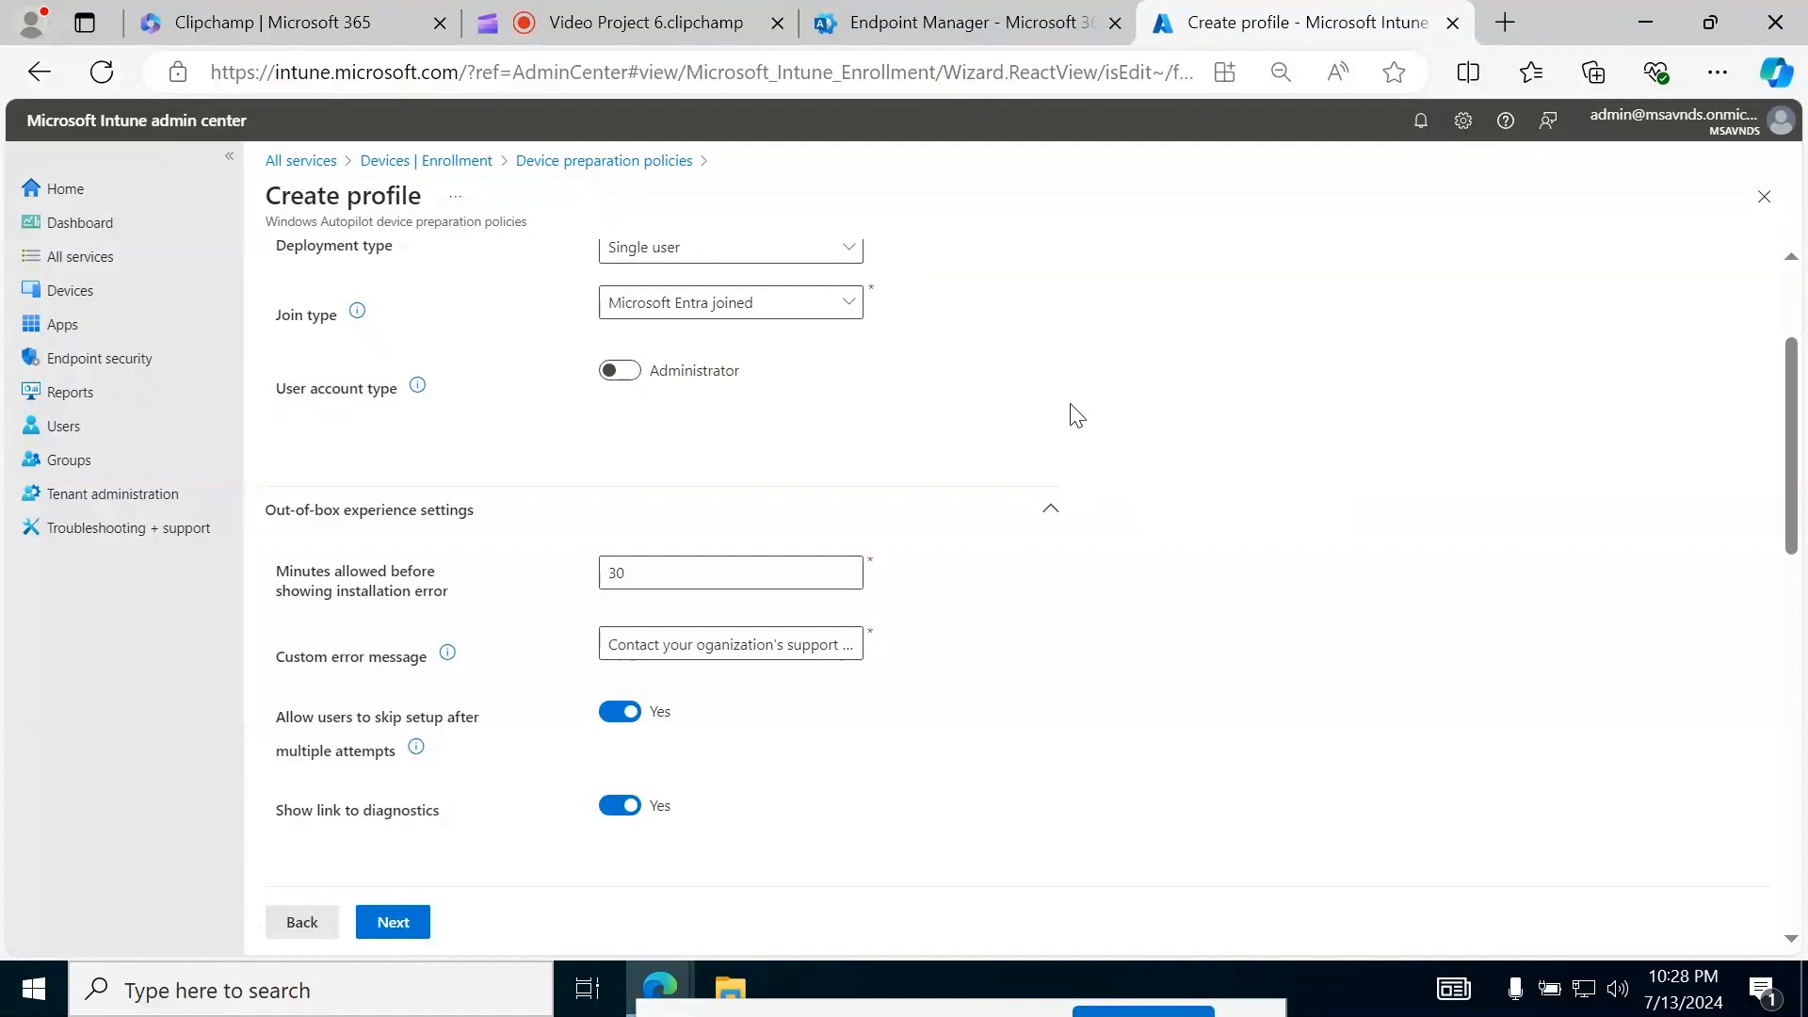
click(614, 369)
- Set the minutes allowed before showing an installation error to 45 in the out-of-box experience settings
scroll(1069, 401, down, 2)
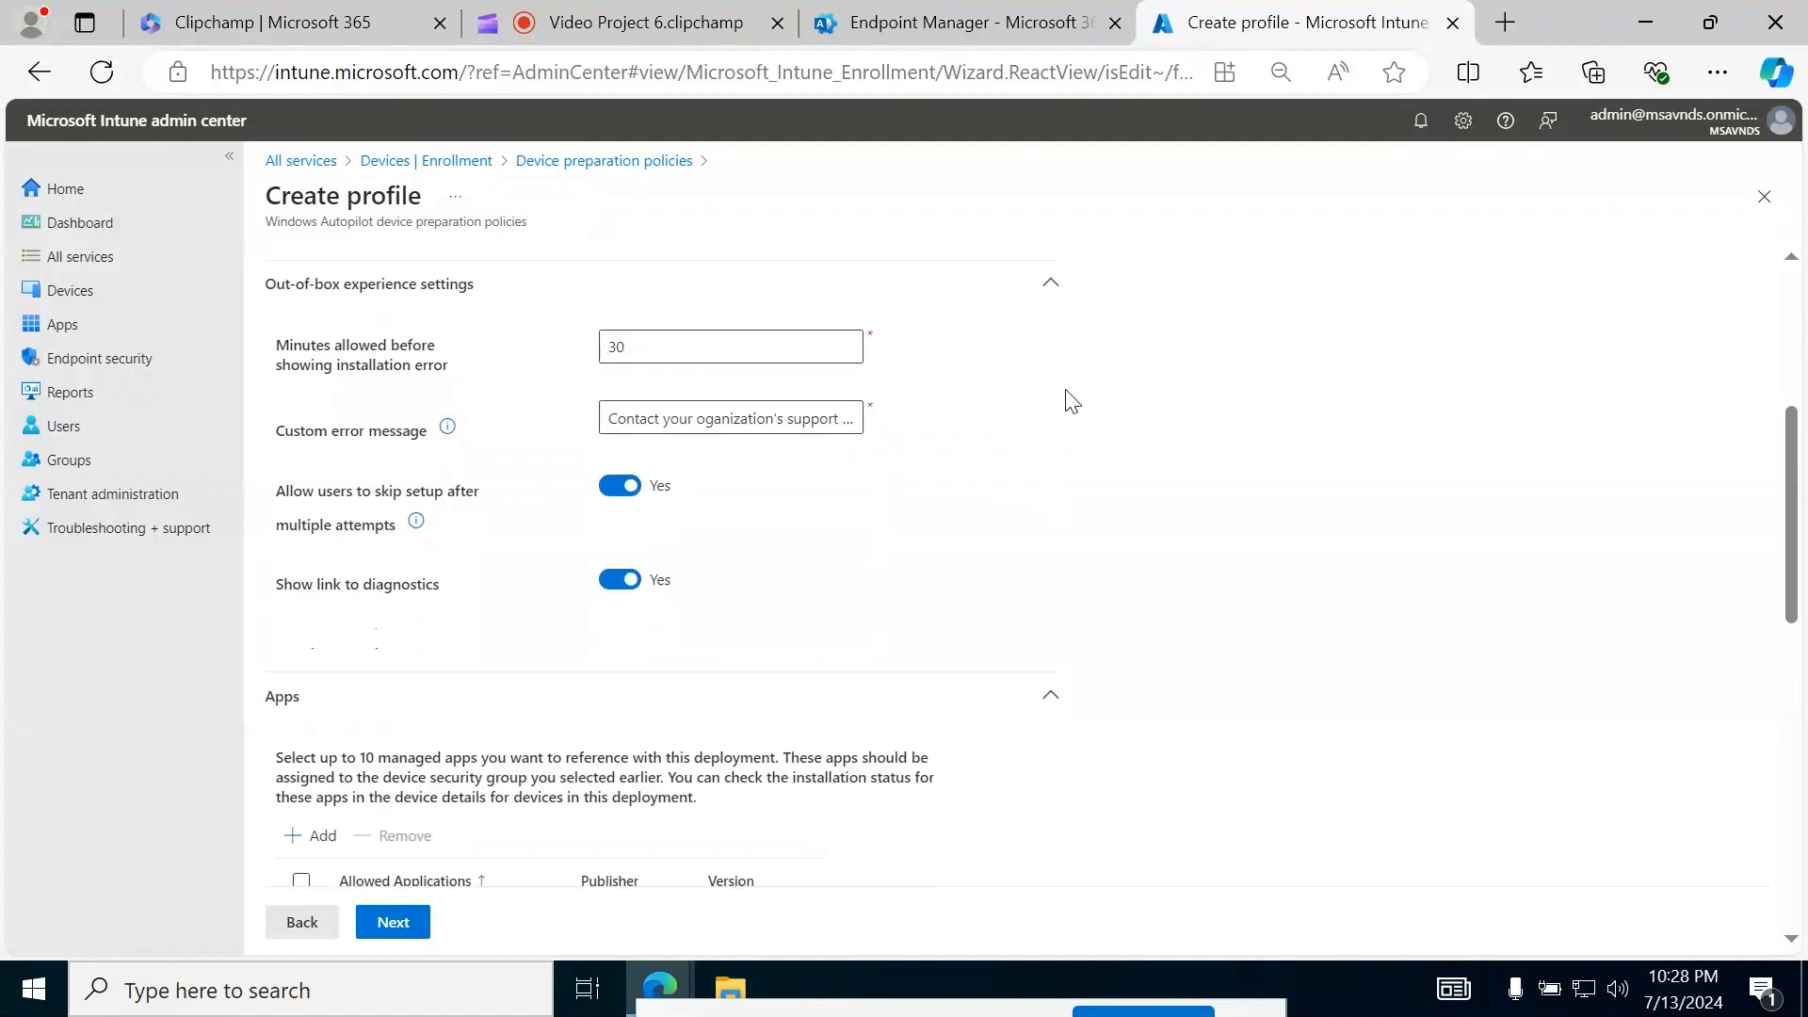
scroll(363, 315, up, 2)
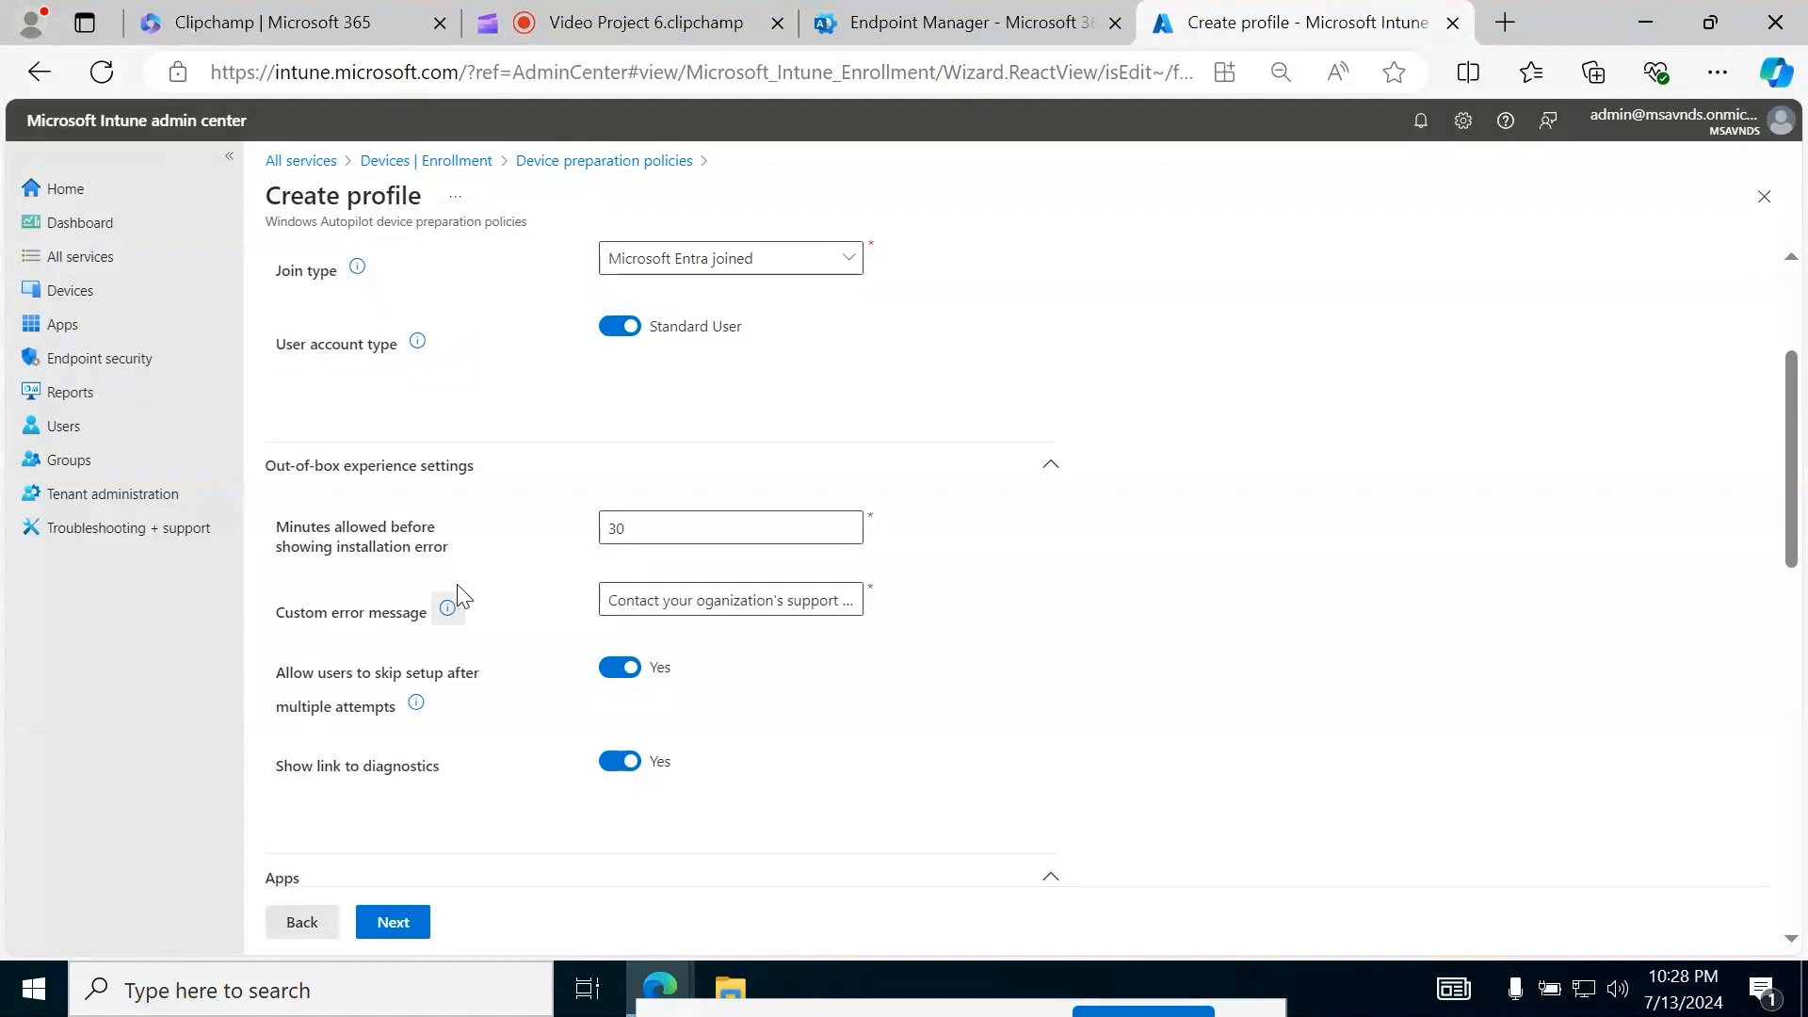
drag(759, 529, 568, 546)
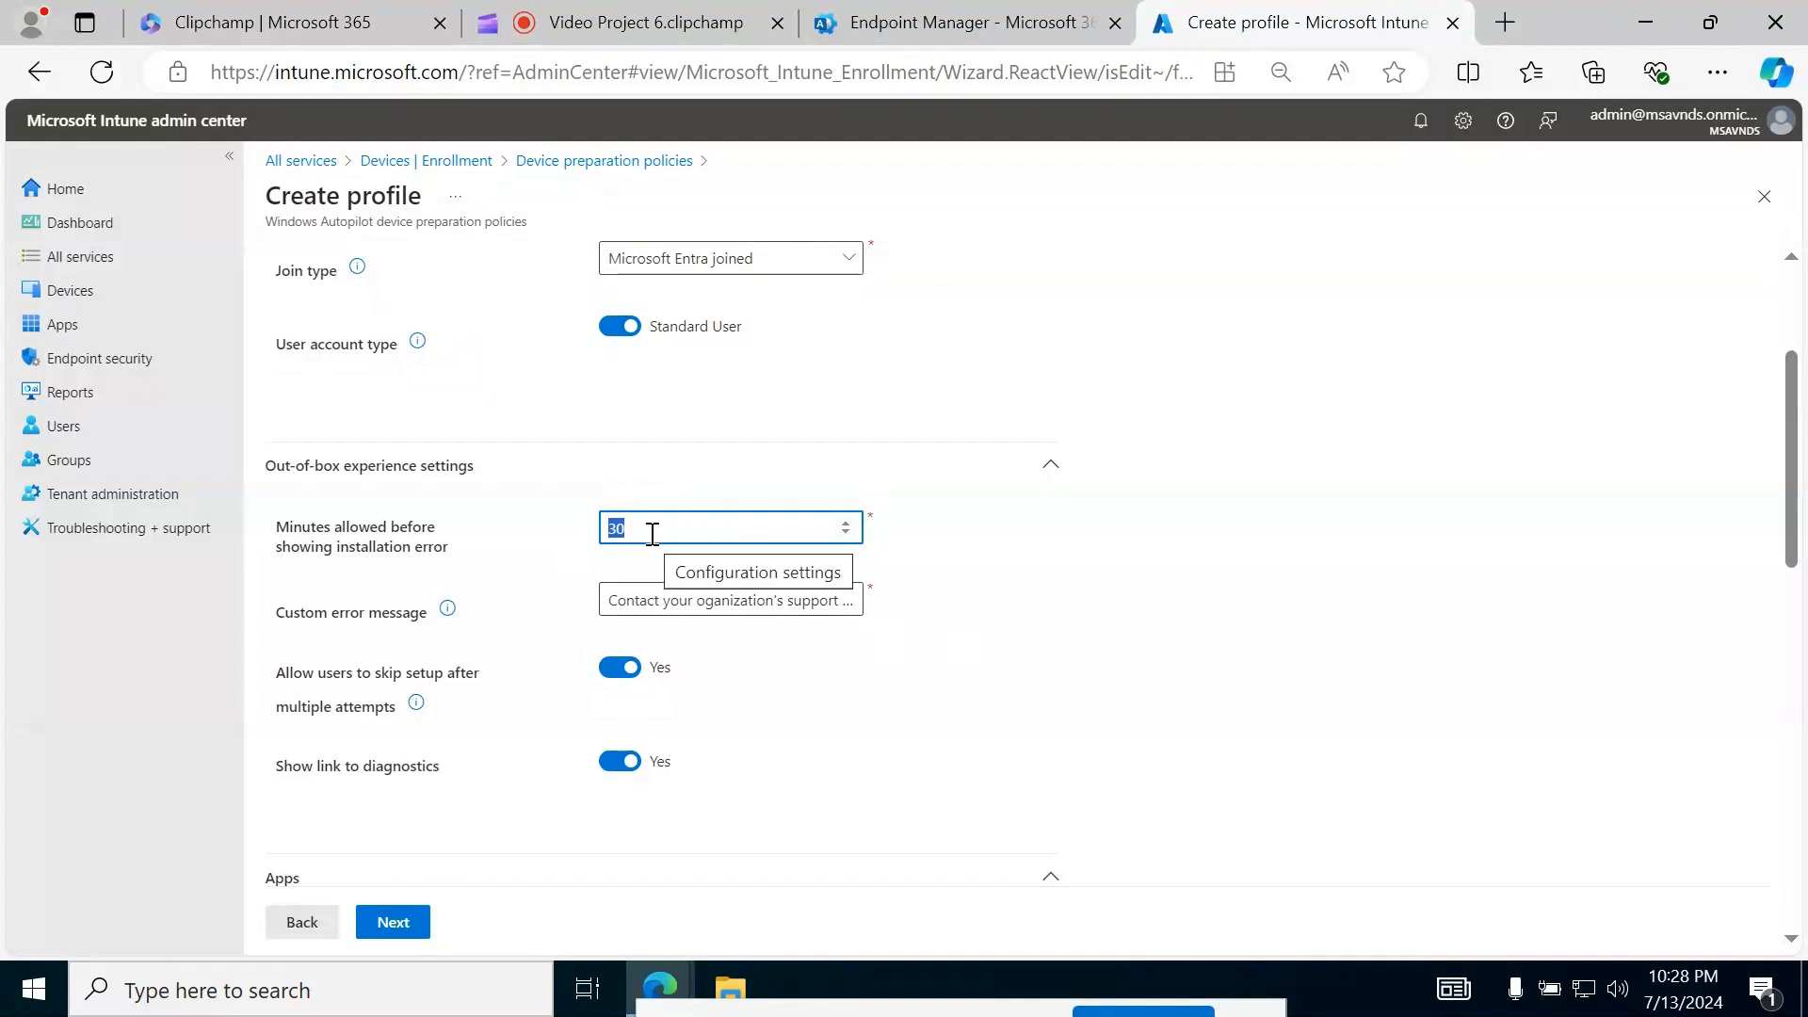
text(45)
click(1142, 641)
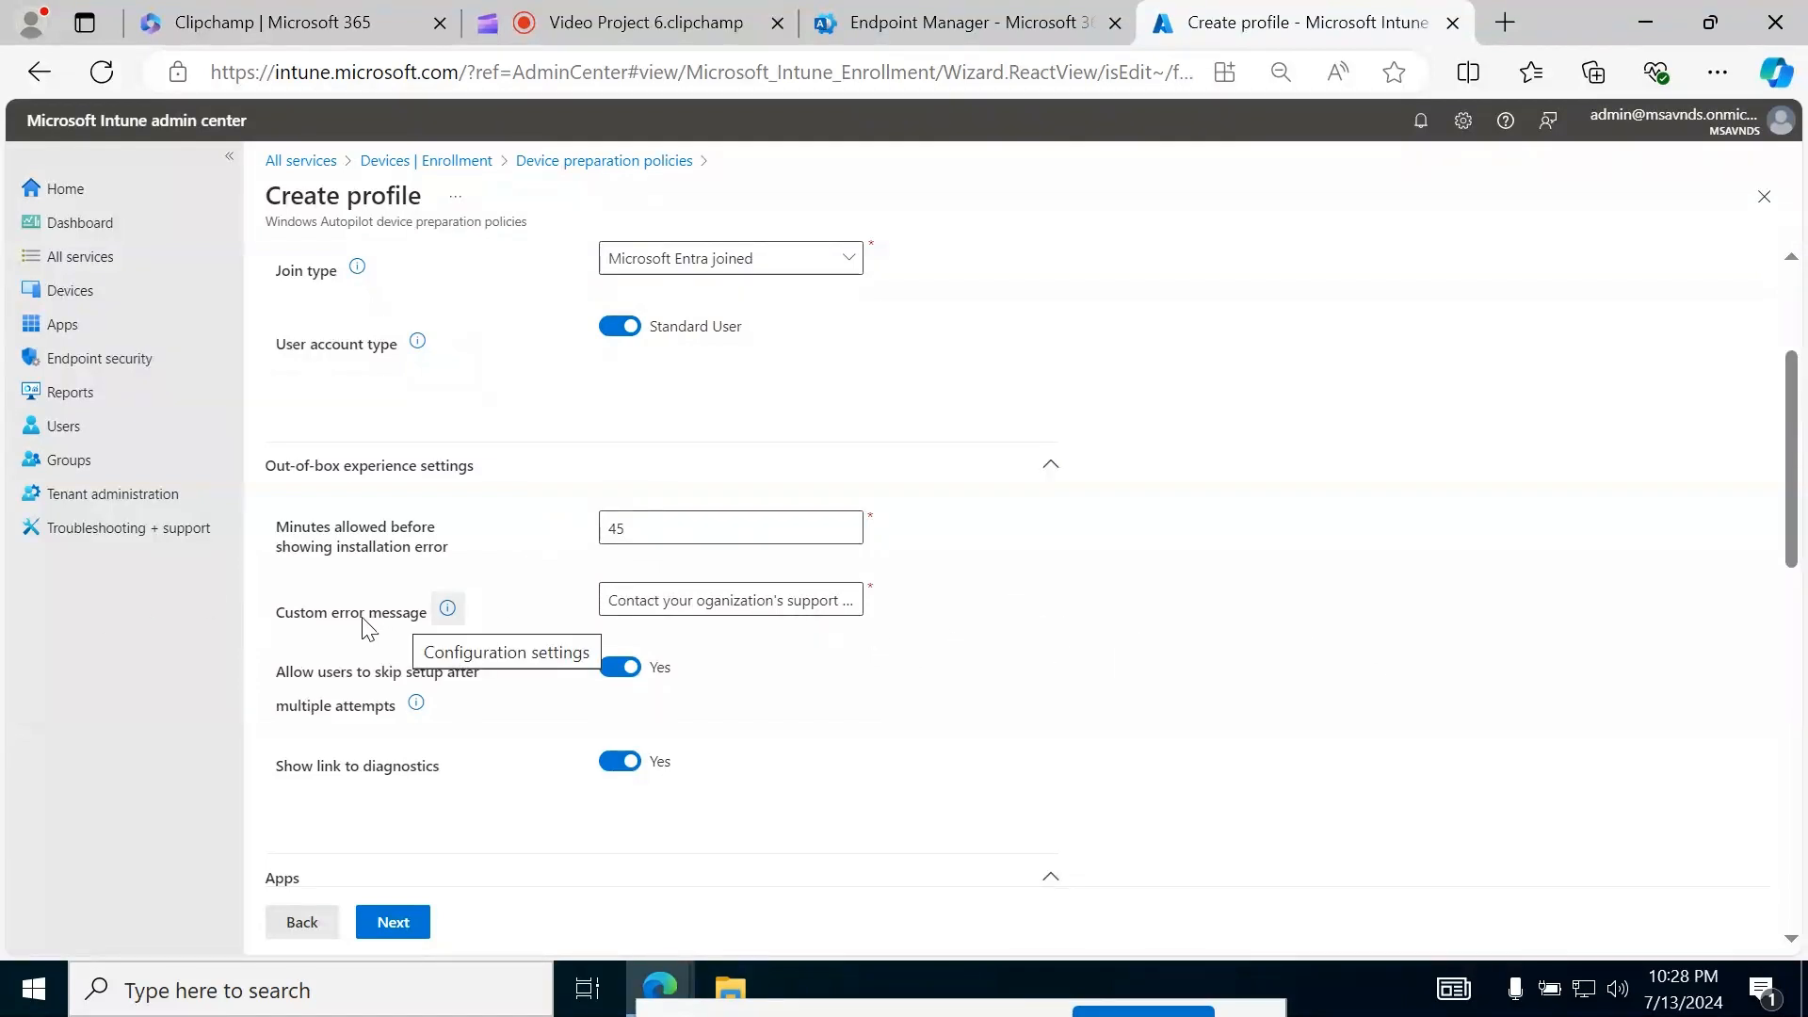
- Read the full text of the custom error message in the out-of-box experience settings
click(719, 597)
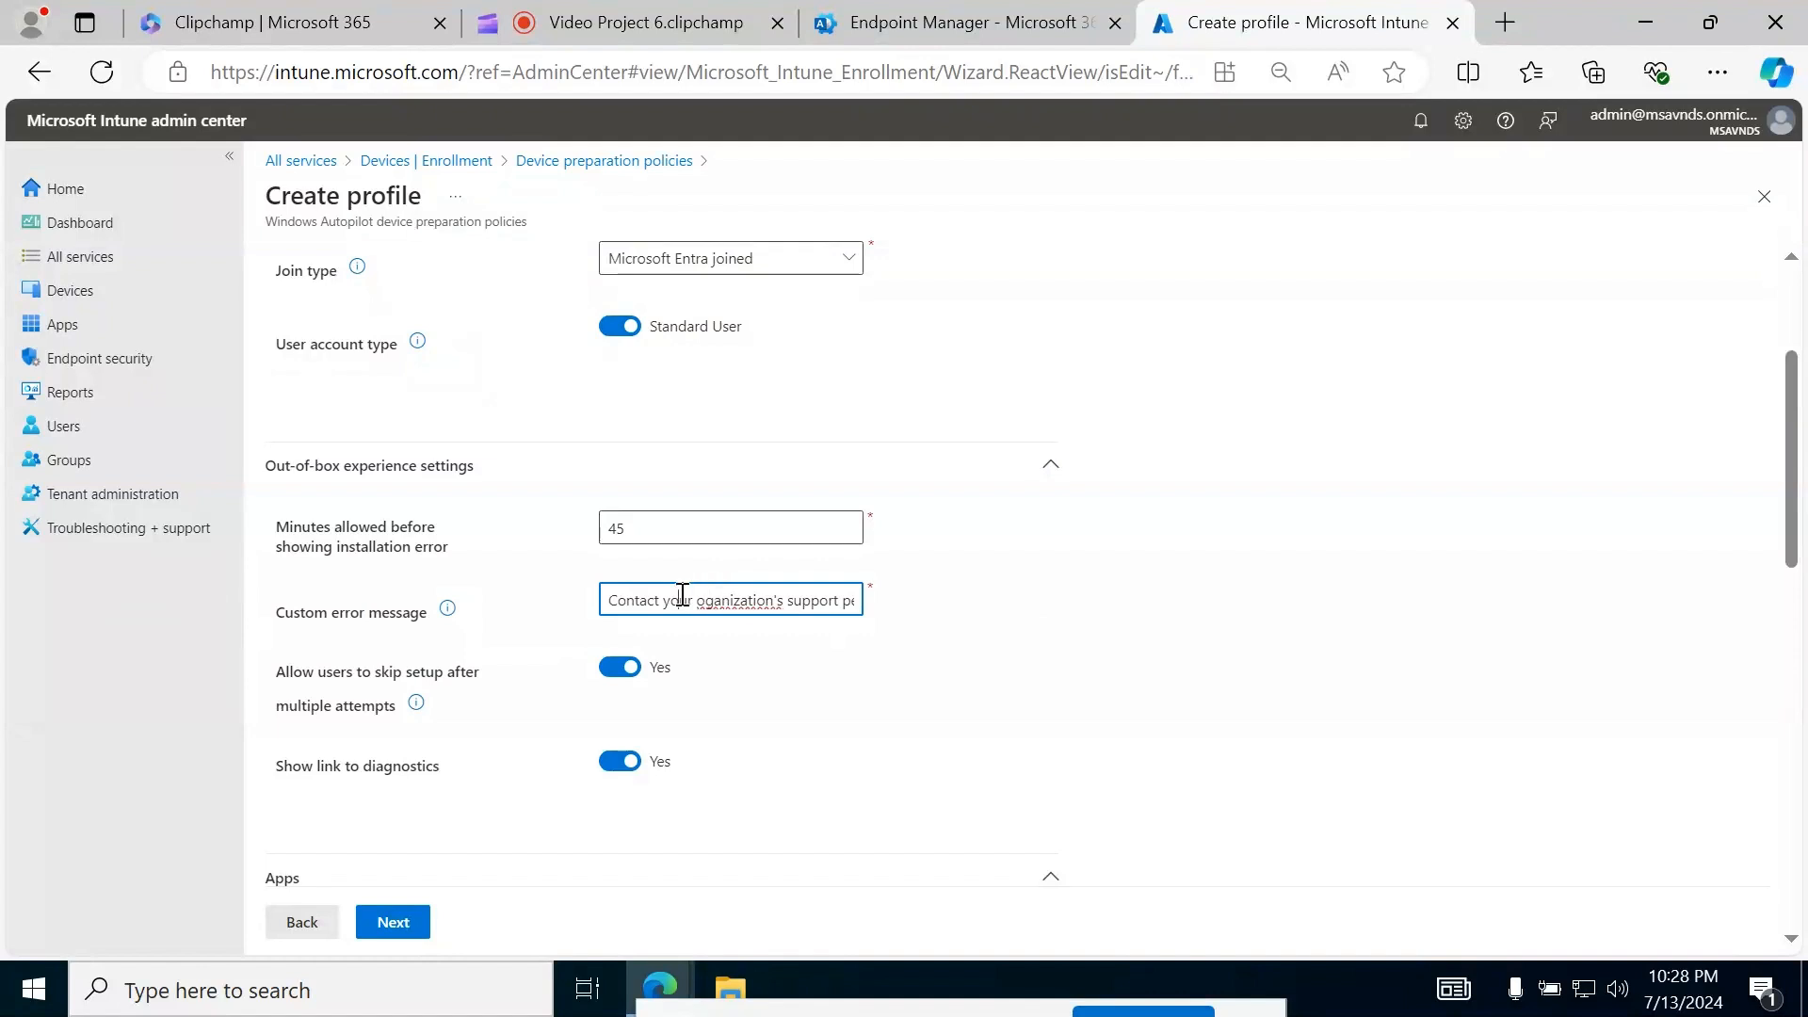
drag(607, 600, 991, 622)
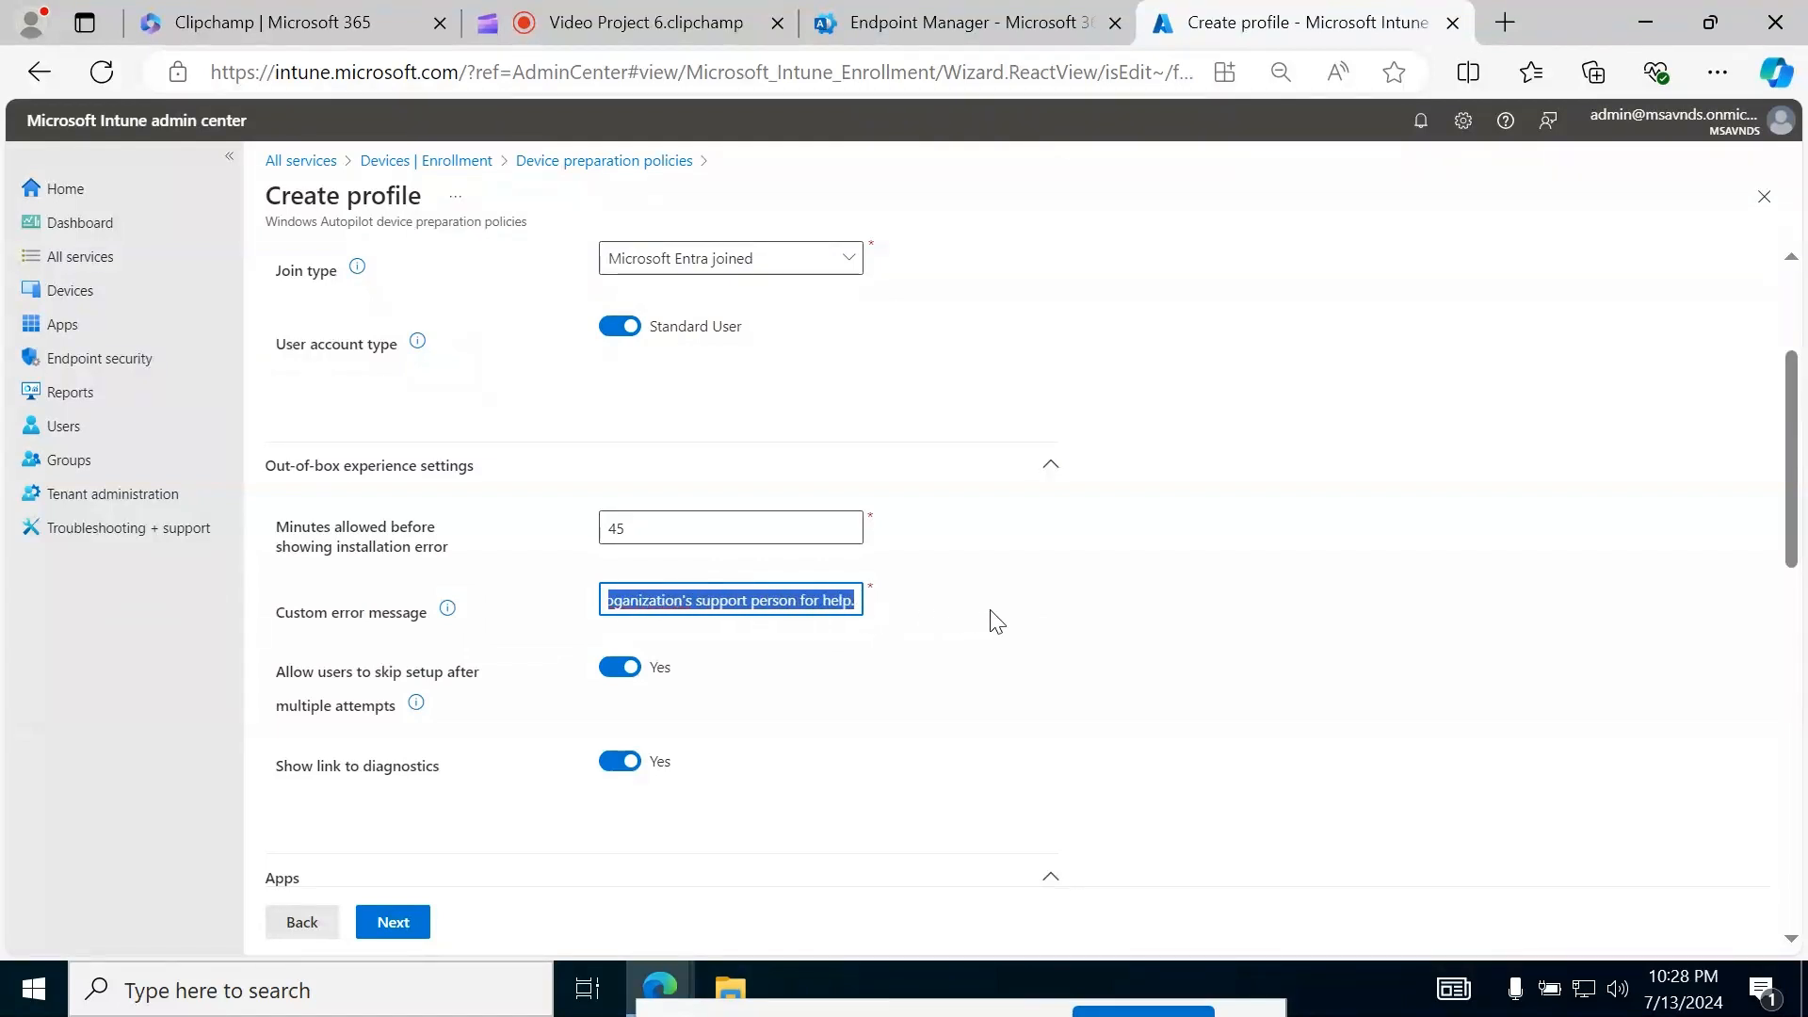
click(996, 621)
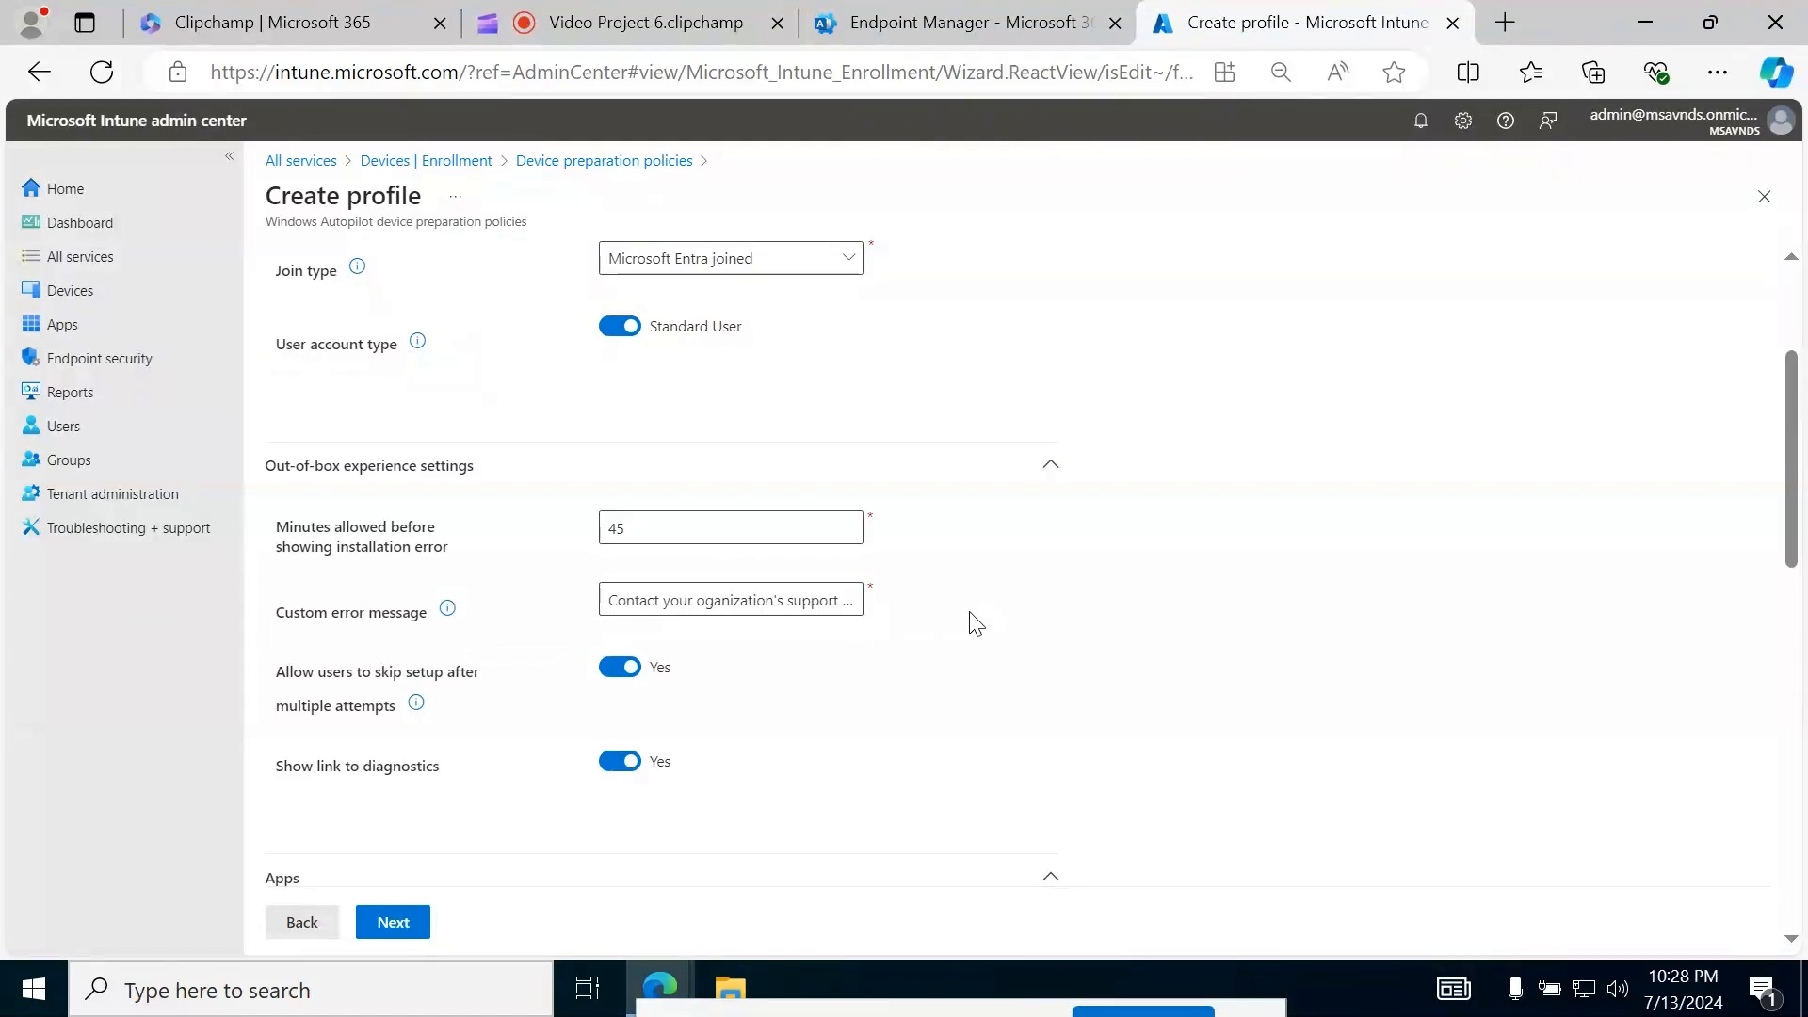
drag(605, 603, 952, 646)
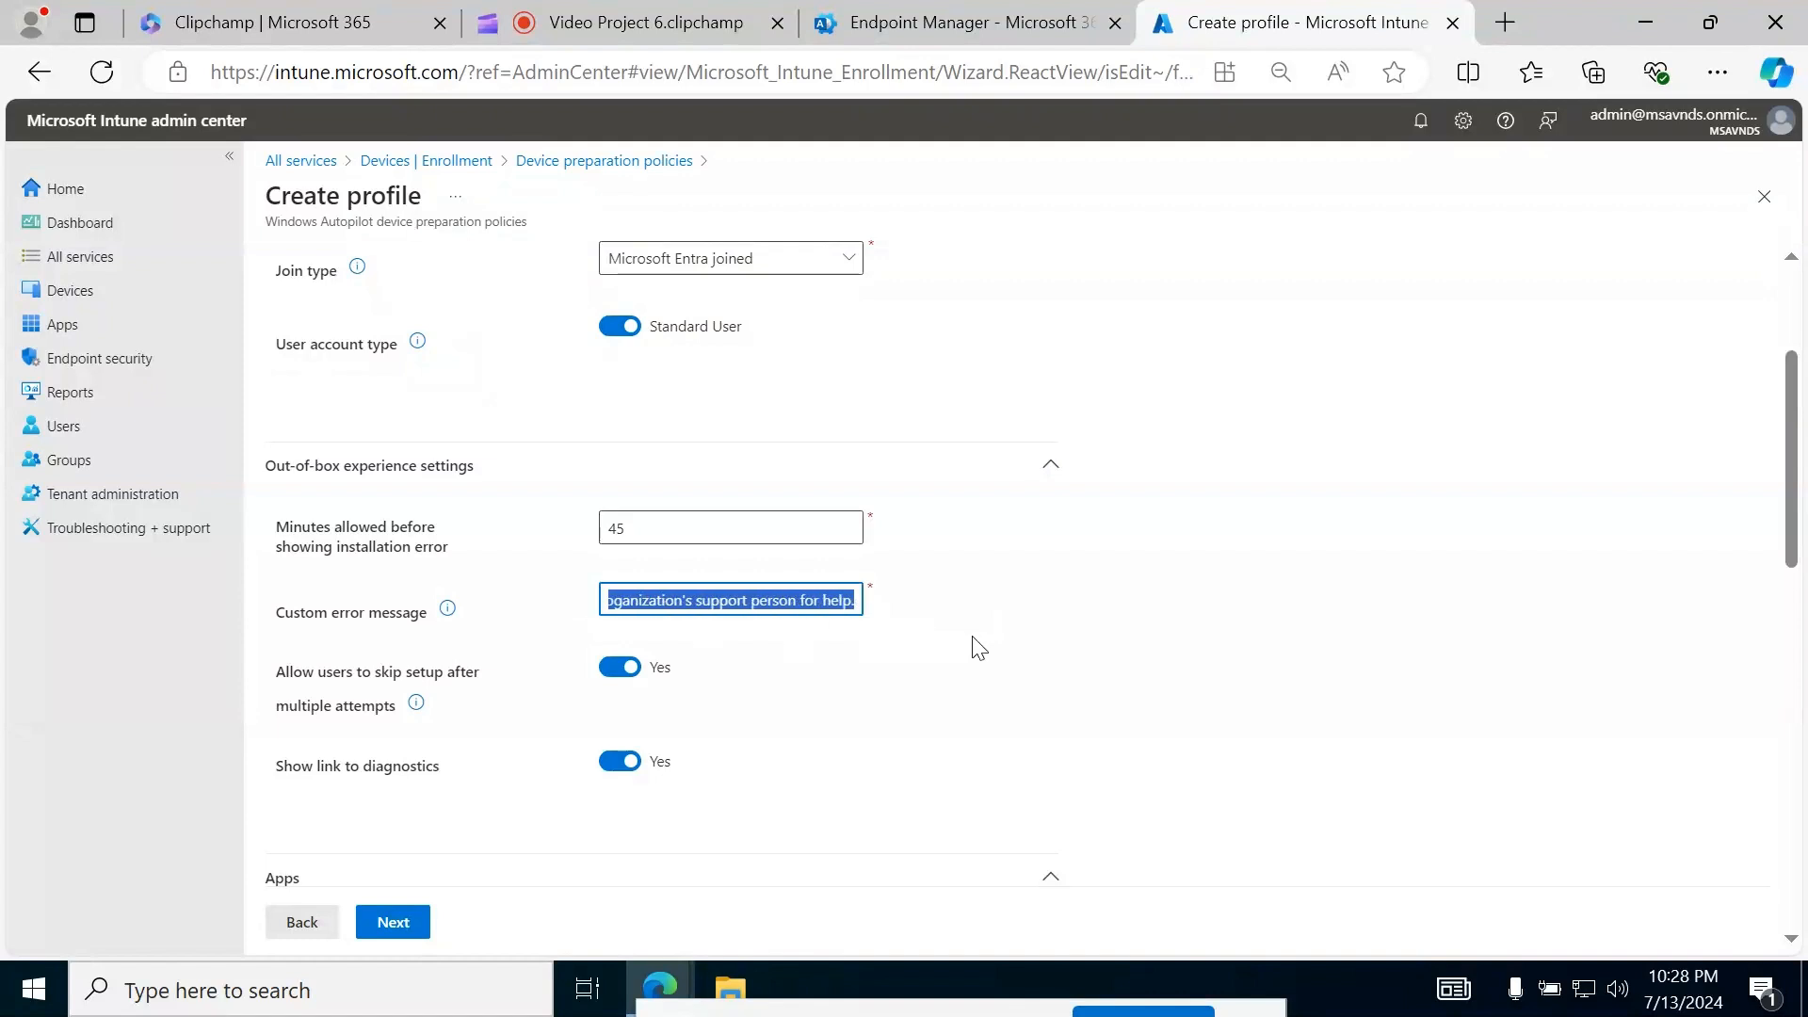
click(976, 650)
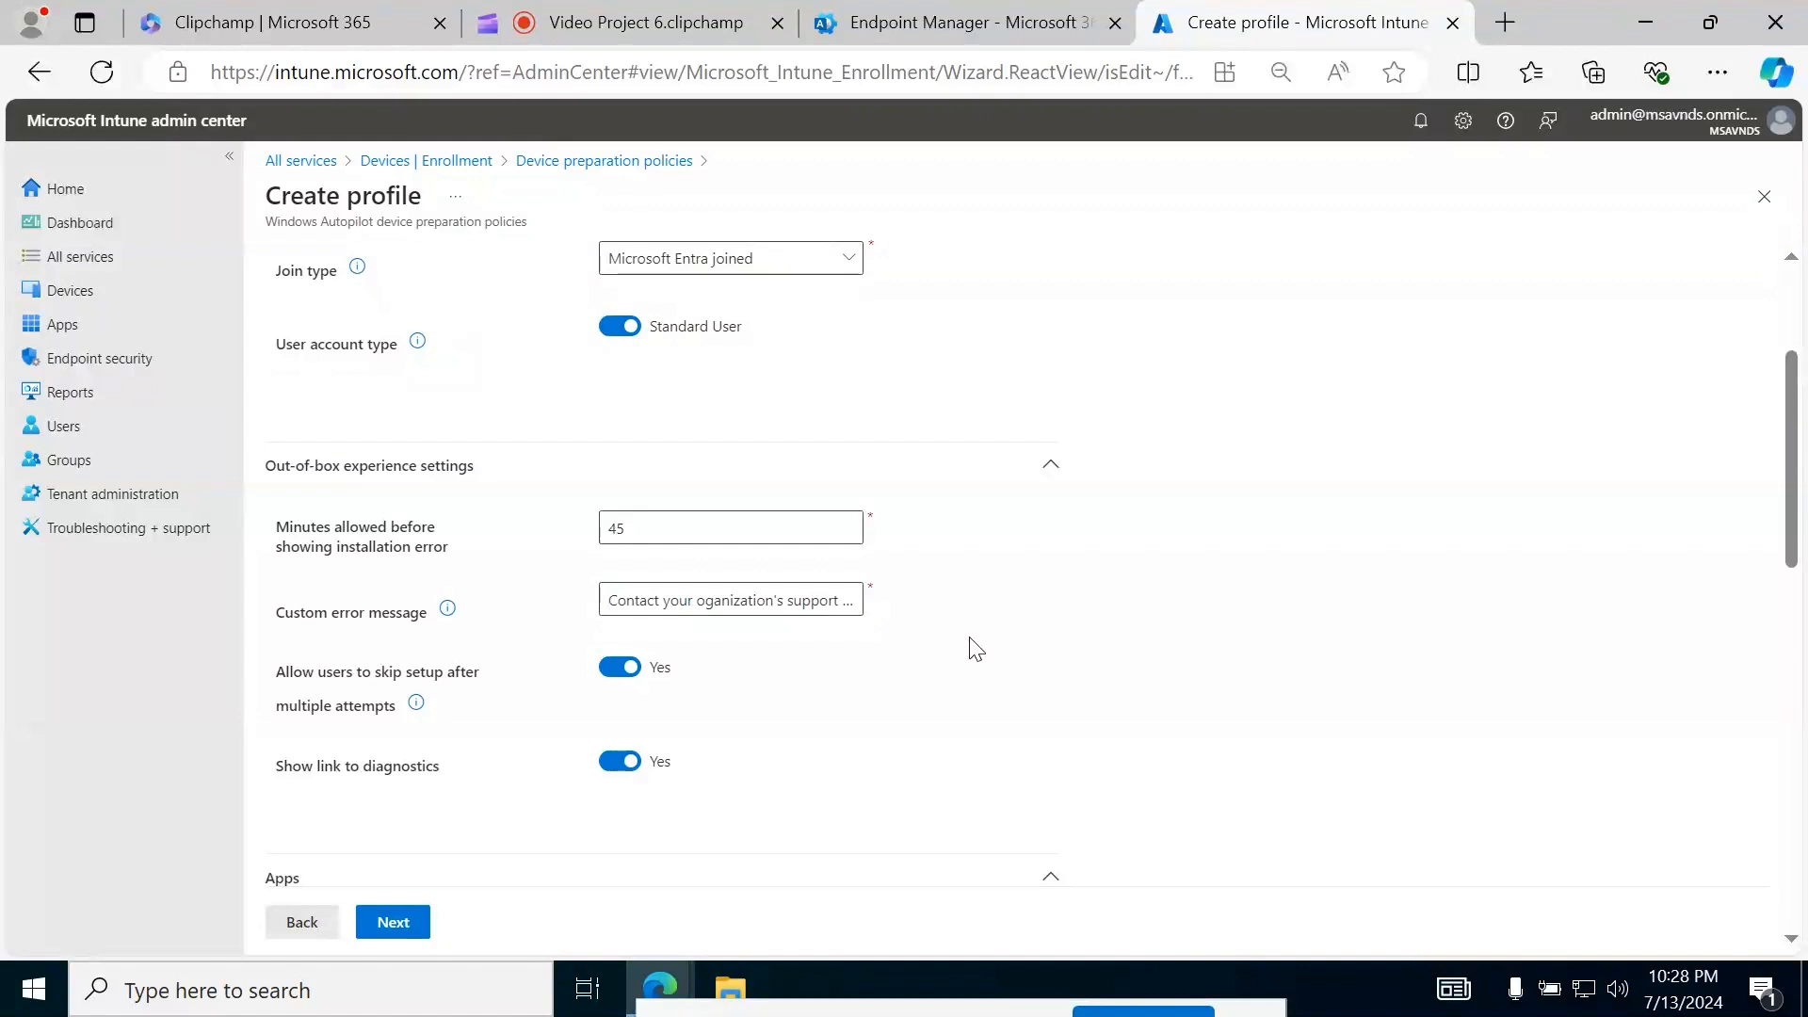
- Disallow users from skipping setup after multiple attempts and keep the link to diagnostics set to Yes
scroll(976, 650, down, 3)
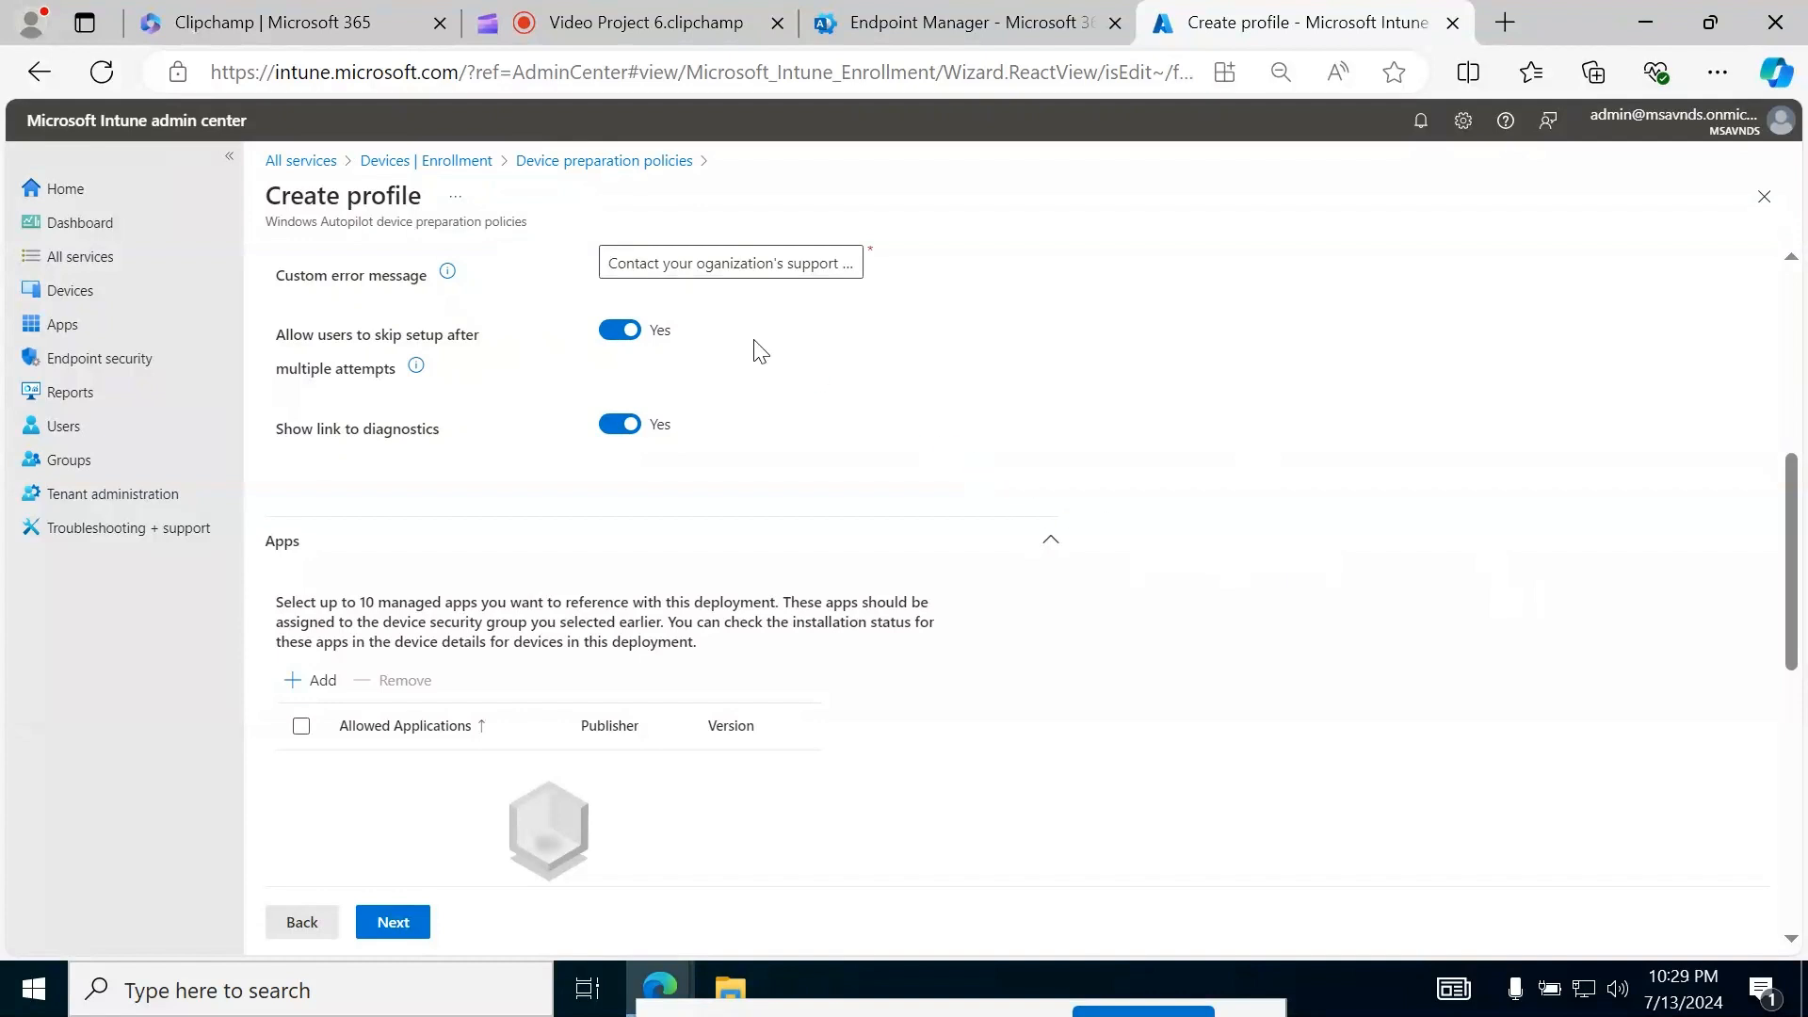
click(614, 335)
click(633, 426)
click(637, 427)
- Collapse the Apps and Scripts sections and reopen the Apps section
scroll(969, 396, down, 3)
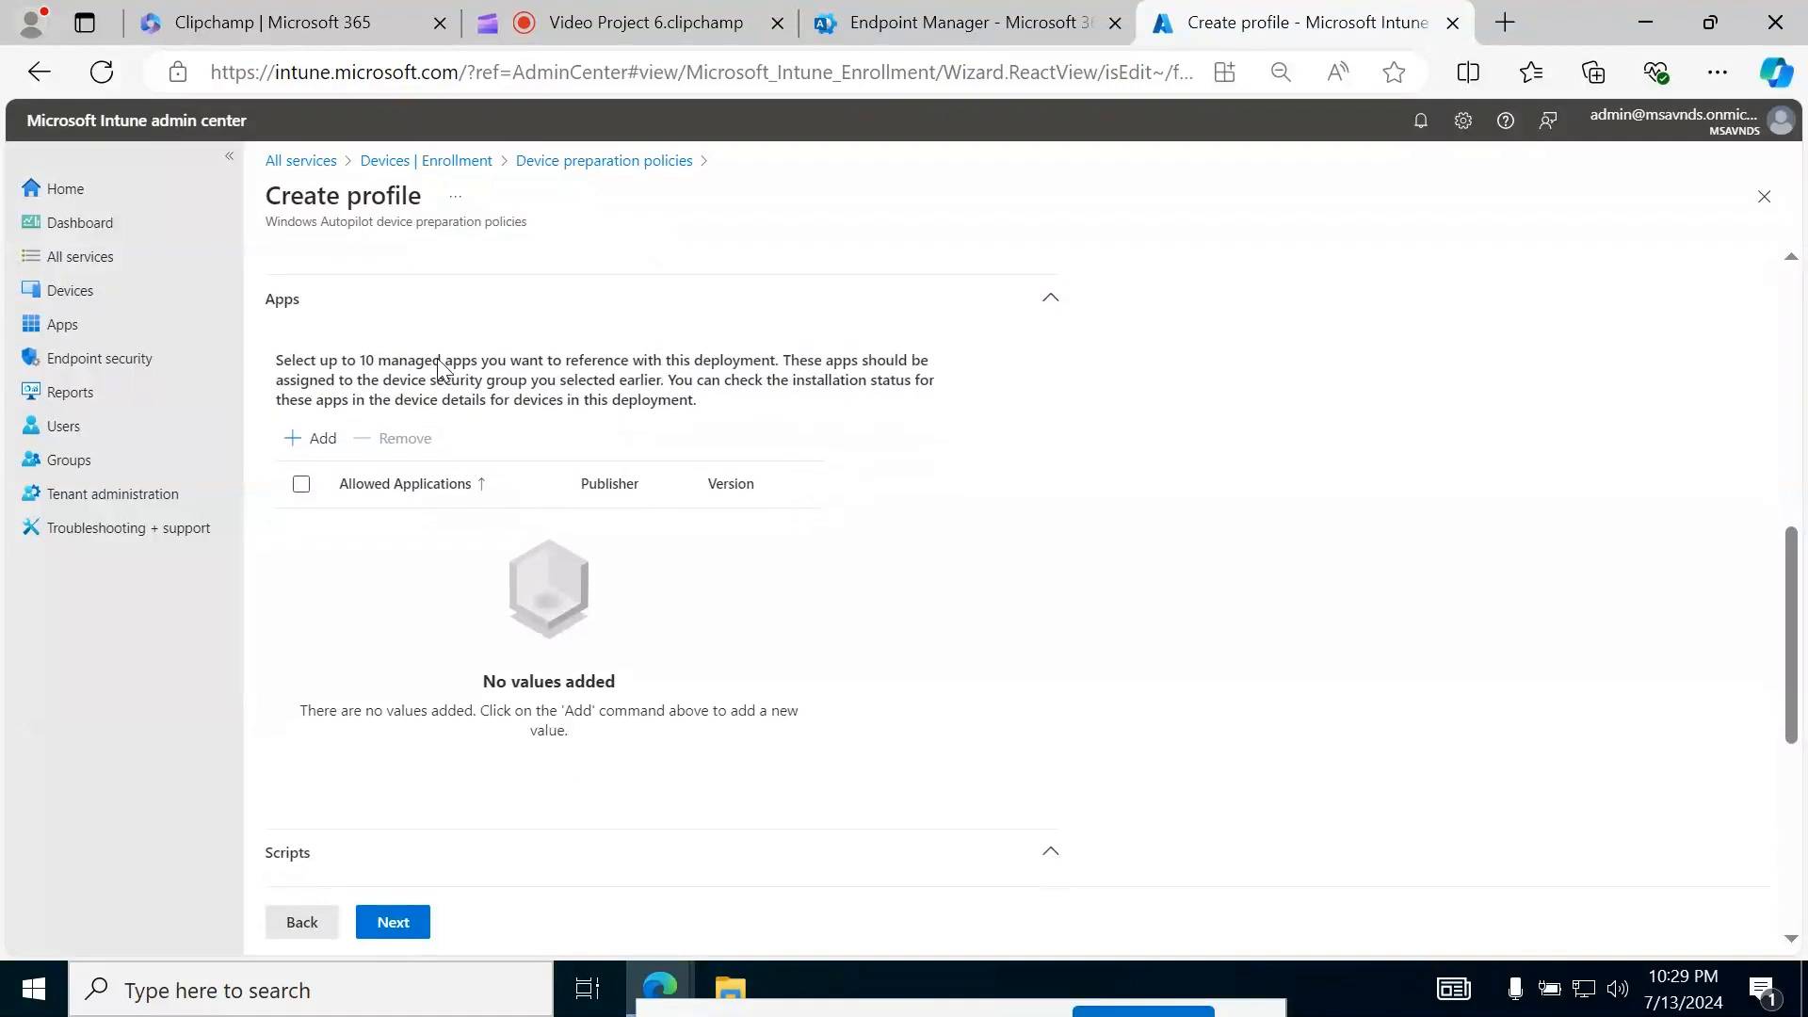
click(321, 301)
click(376, 363)
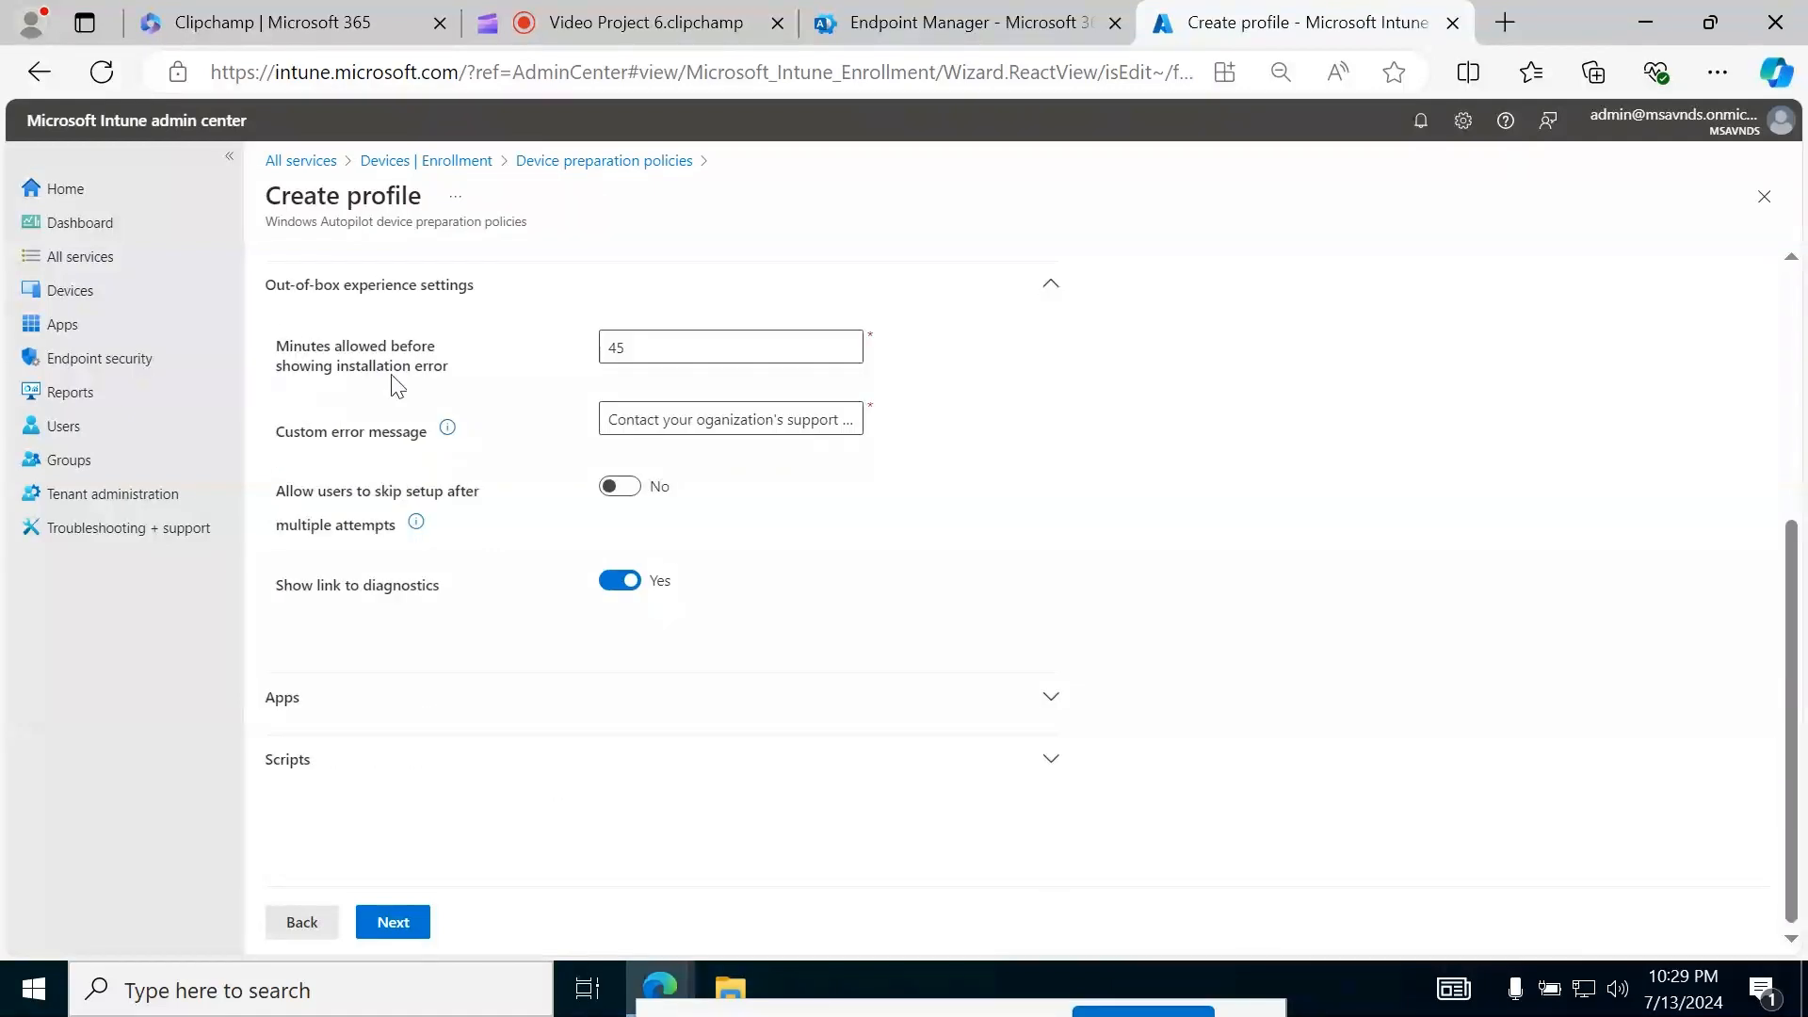
click(659, 705)
scroll(806, 725, down, 4)
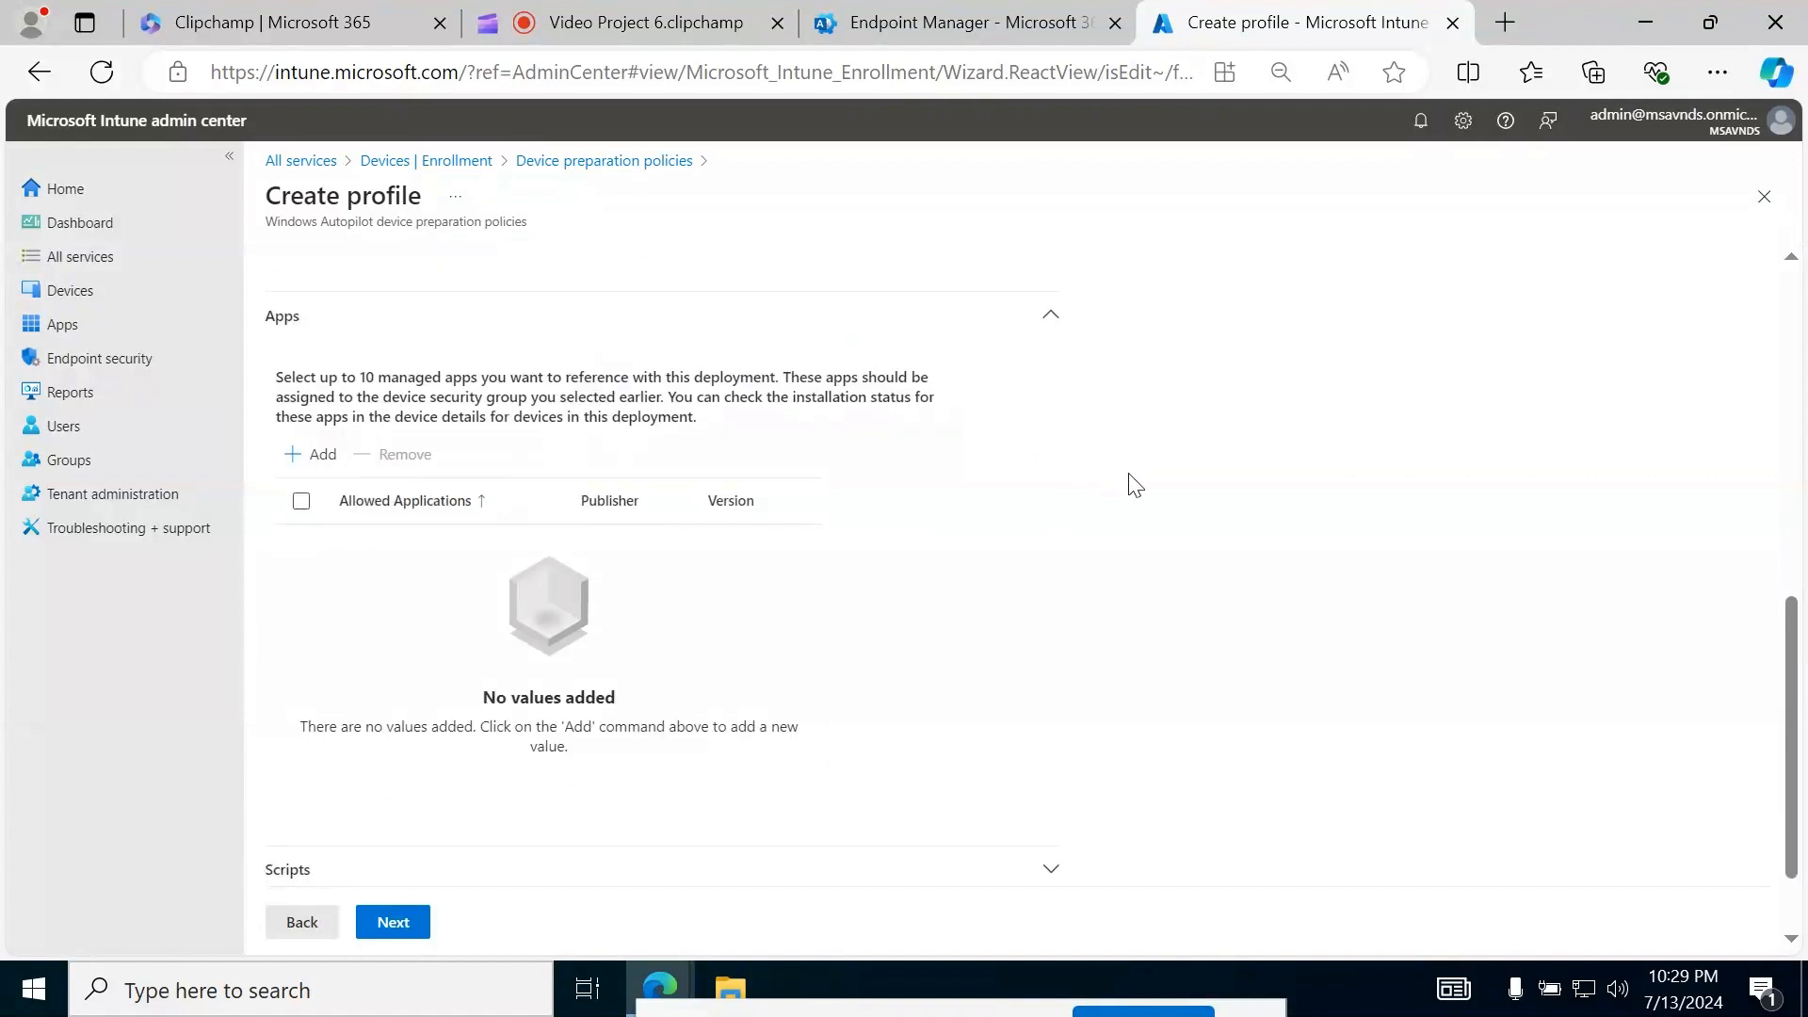
- Open the managed app selection for the deployment and add 1Password, 7-Zip 22.01 and Adobe Acrobat Reader DC
click(321, 455)
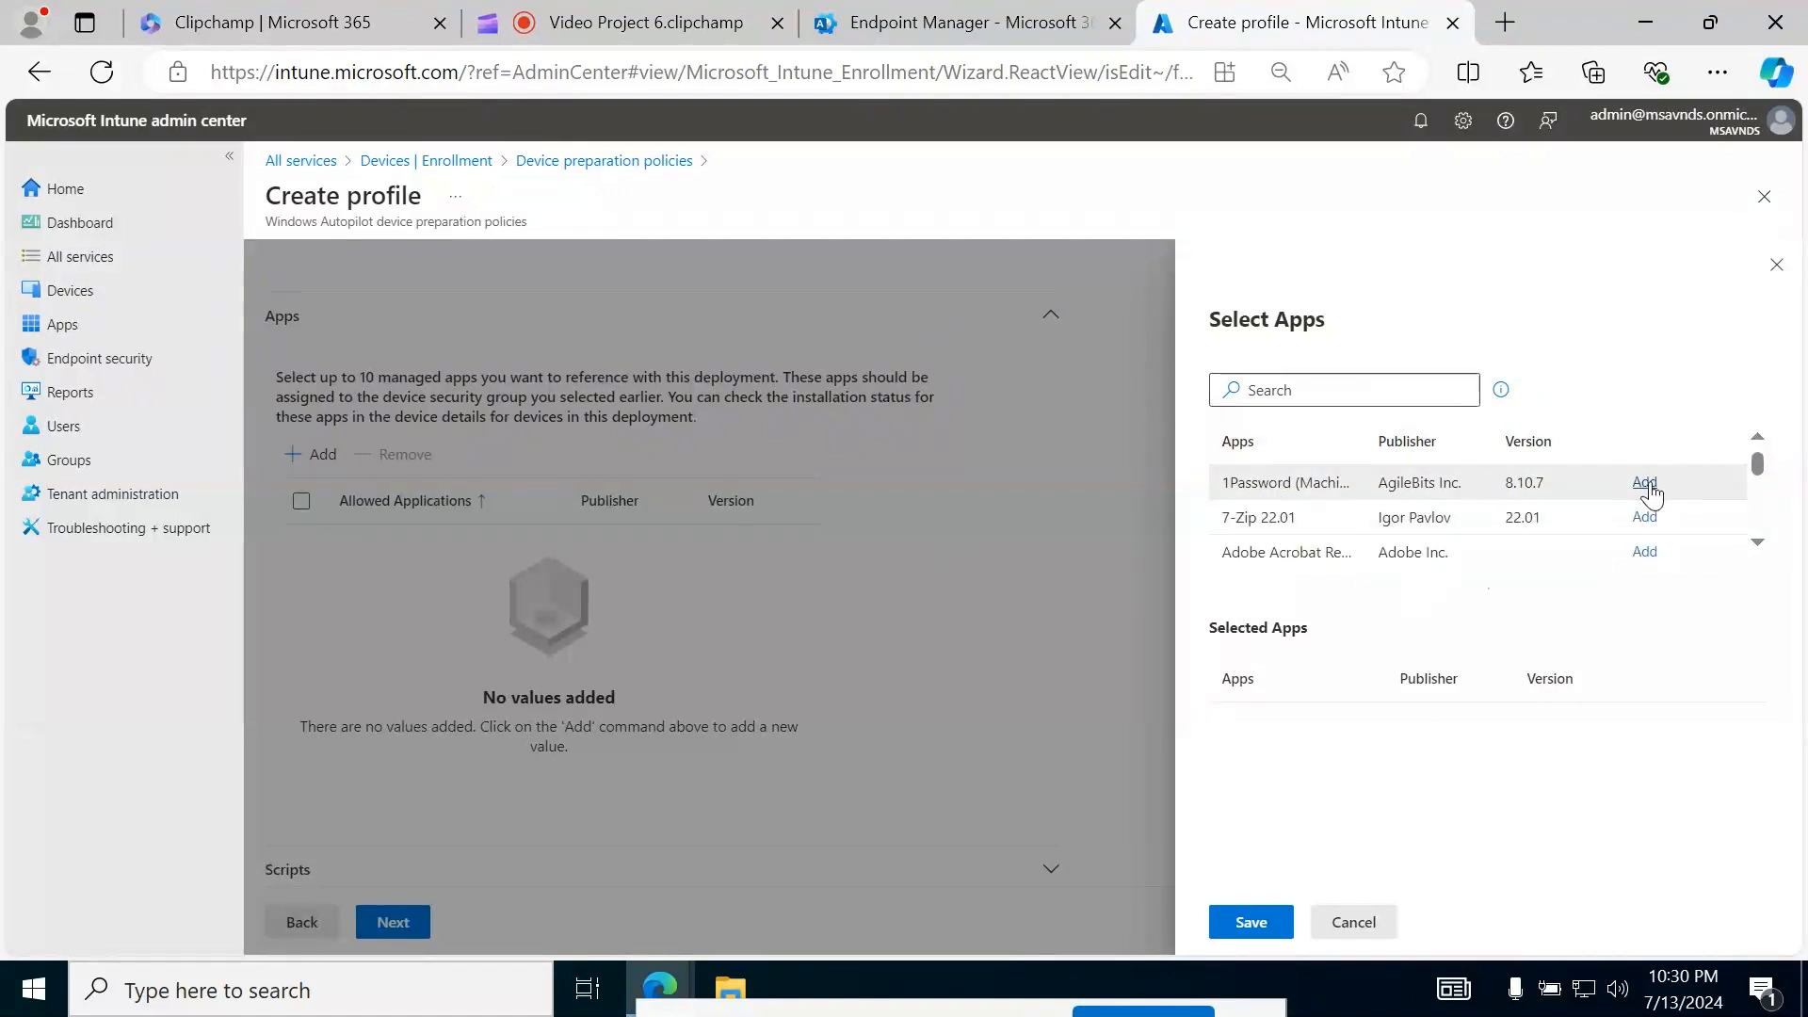
click(1644, 482)
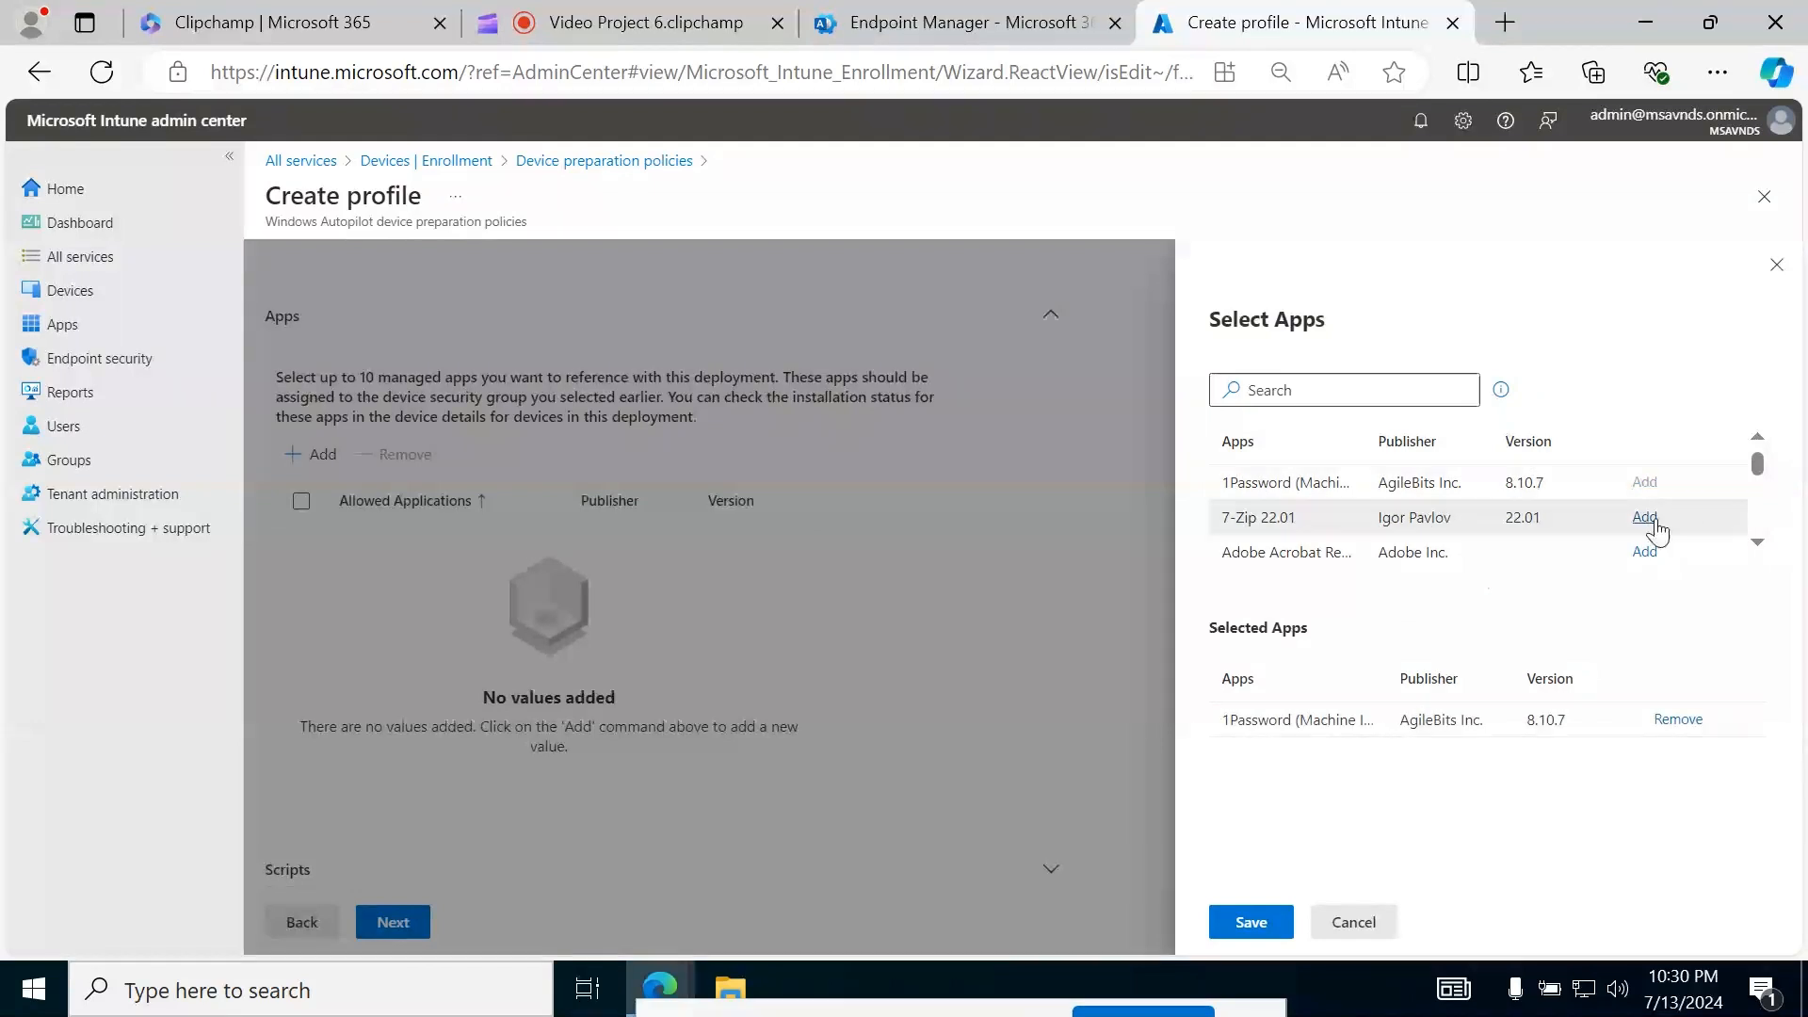
click(1646, 519)
click(1646, 556)
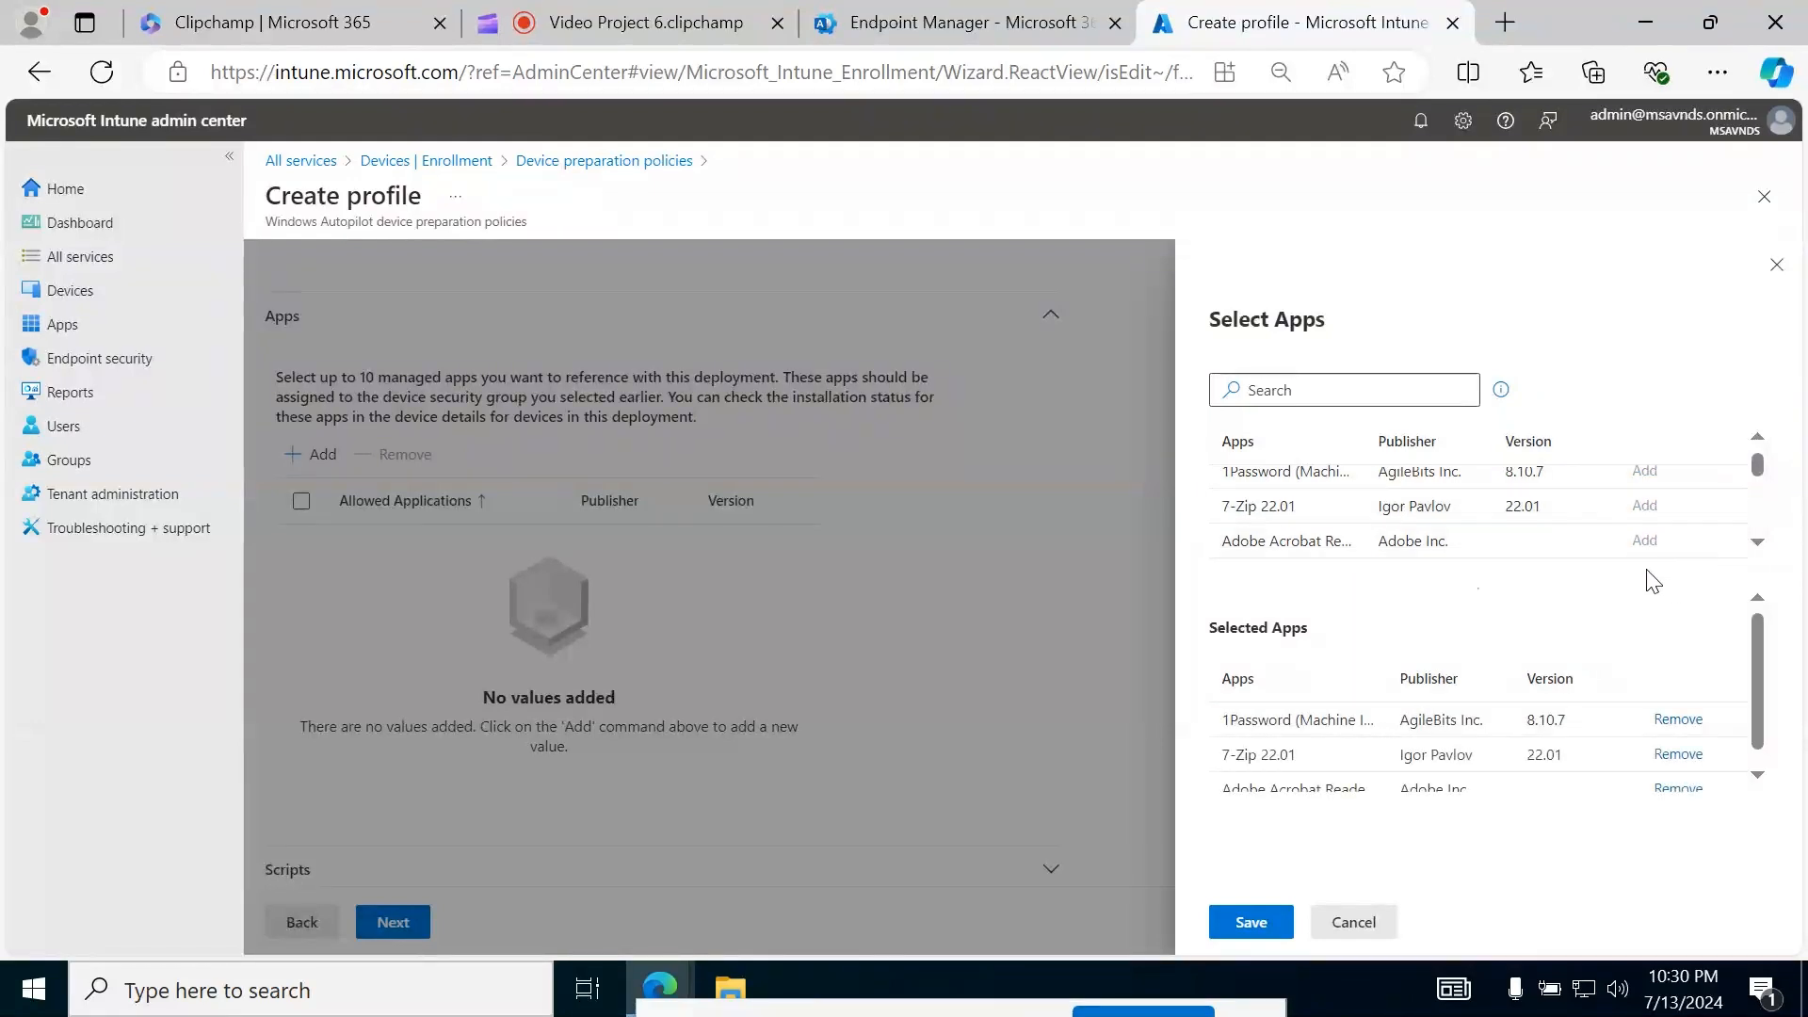
- Add Google Chrome to the selected apps, check the selection and save it to the profile
scroll(1602, 504, down, 10)
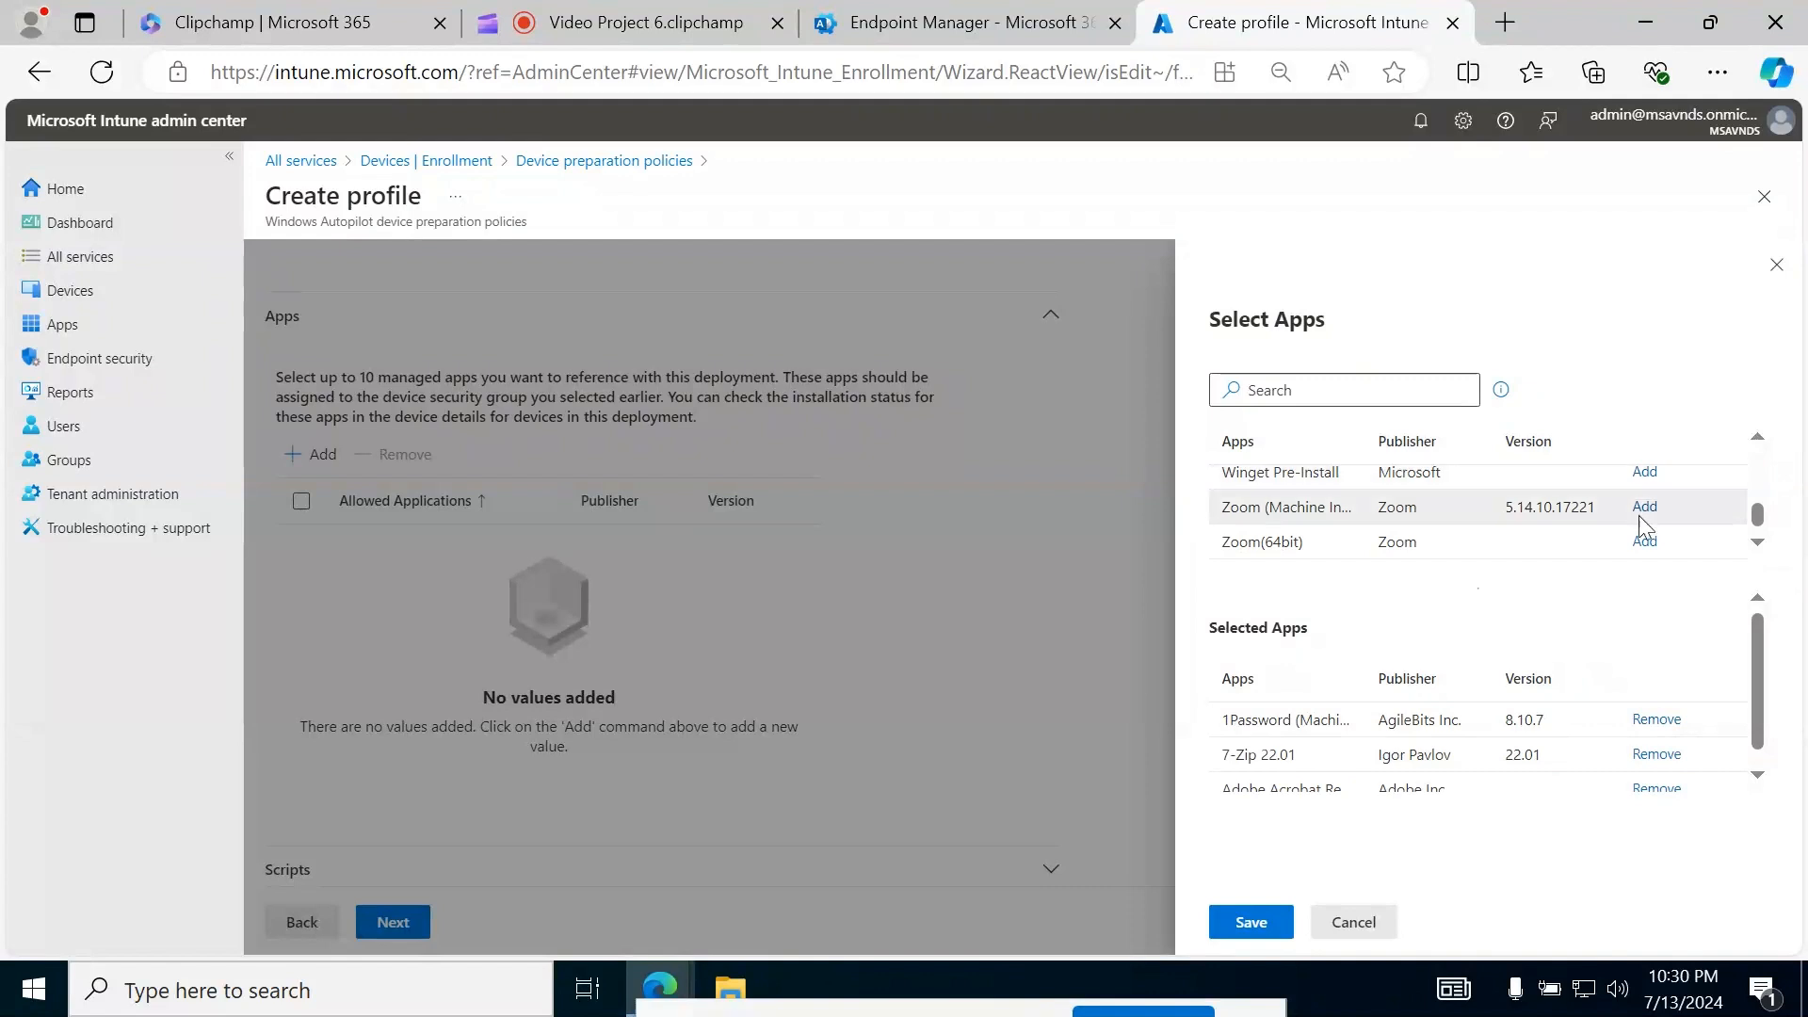
click(1644, 542)
scroll(1467, 518, up, 10)
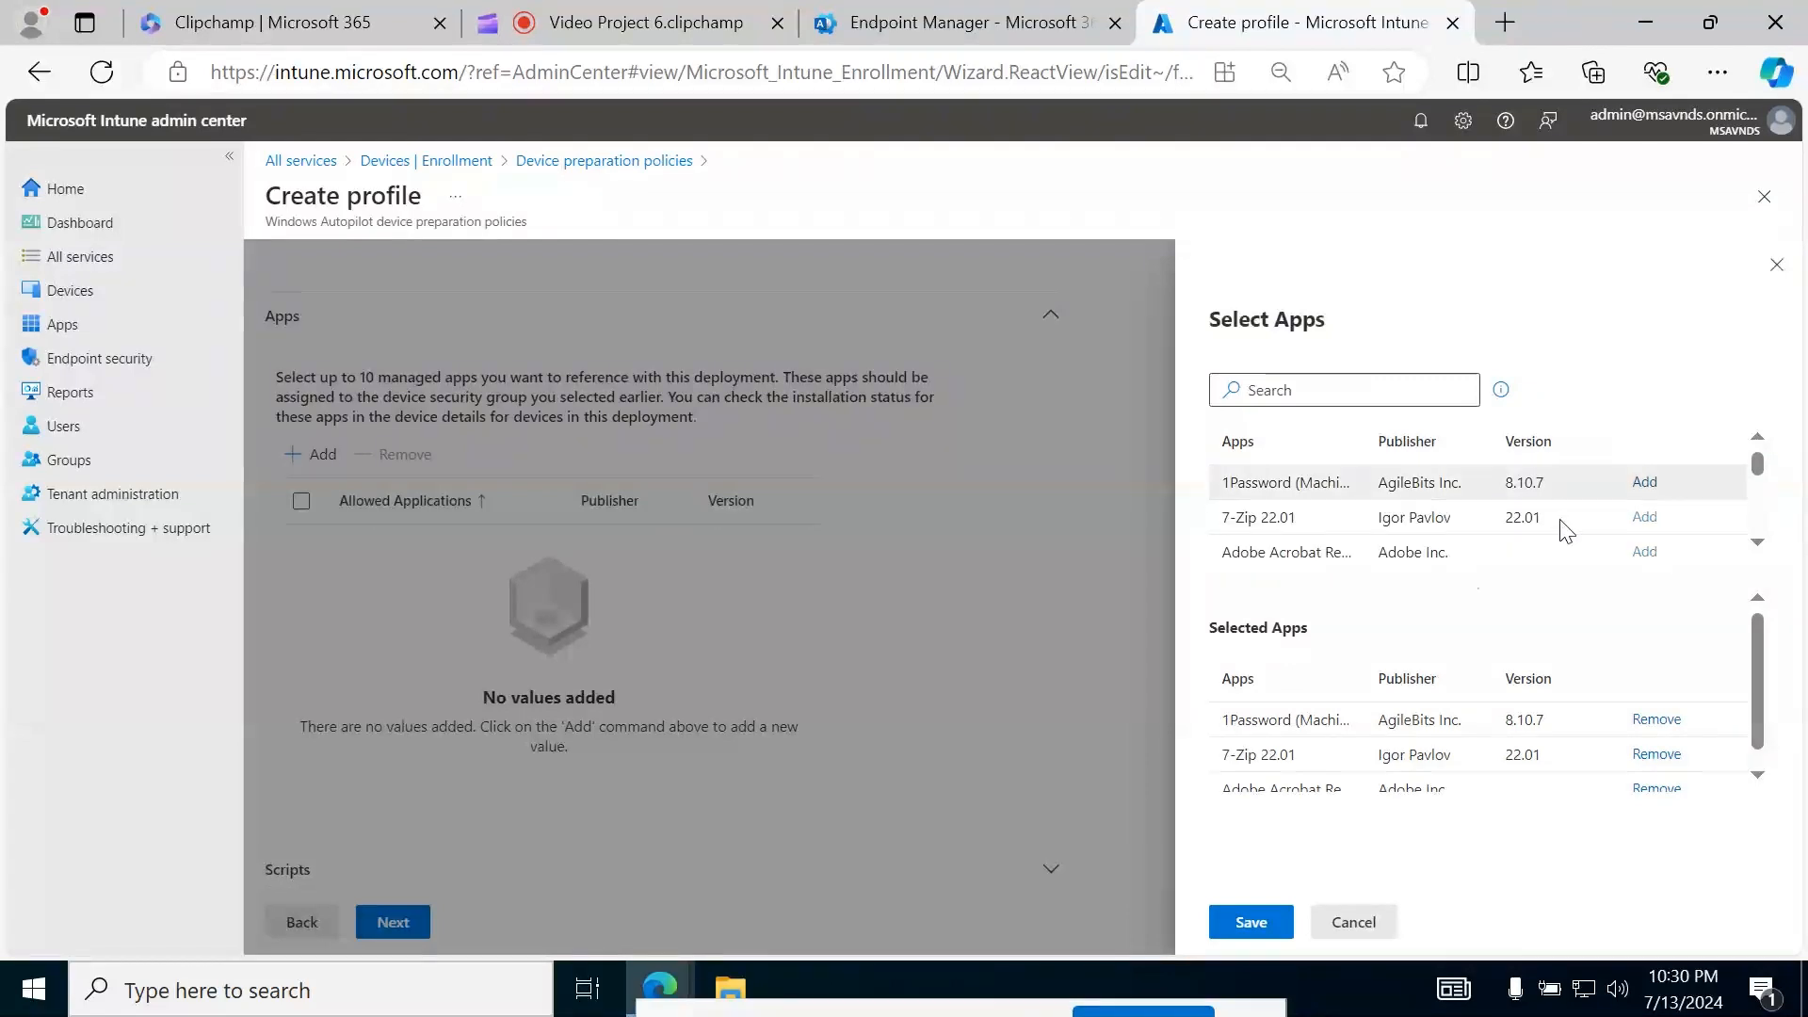
scroll(1524, 544, down, 3)
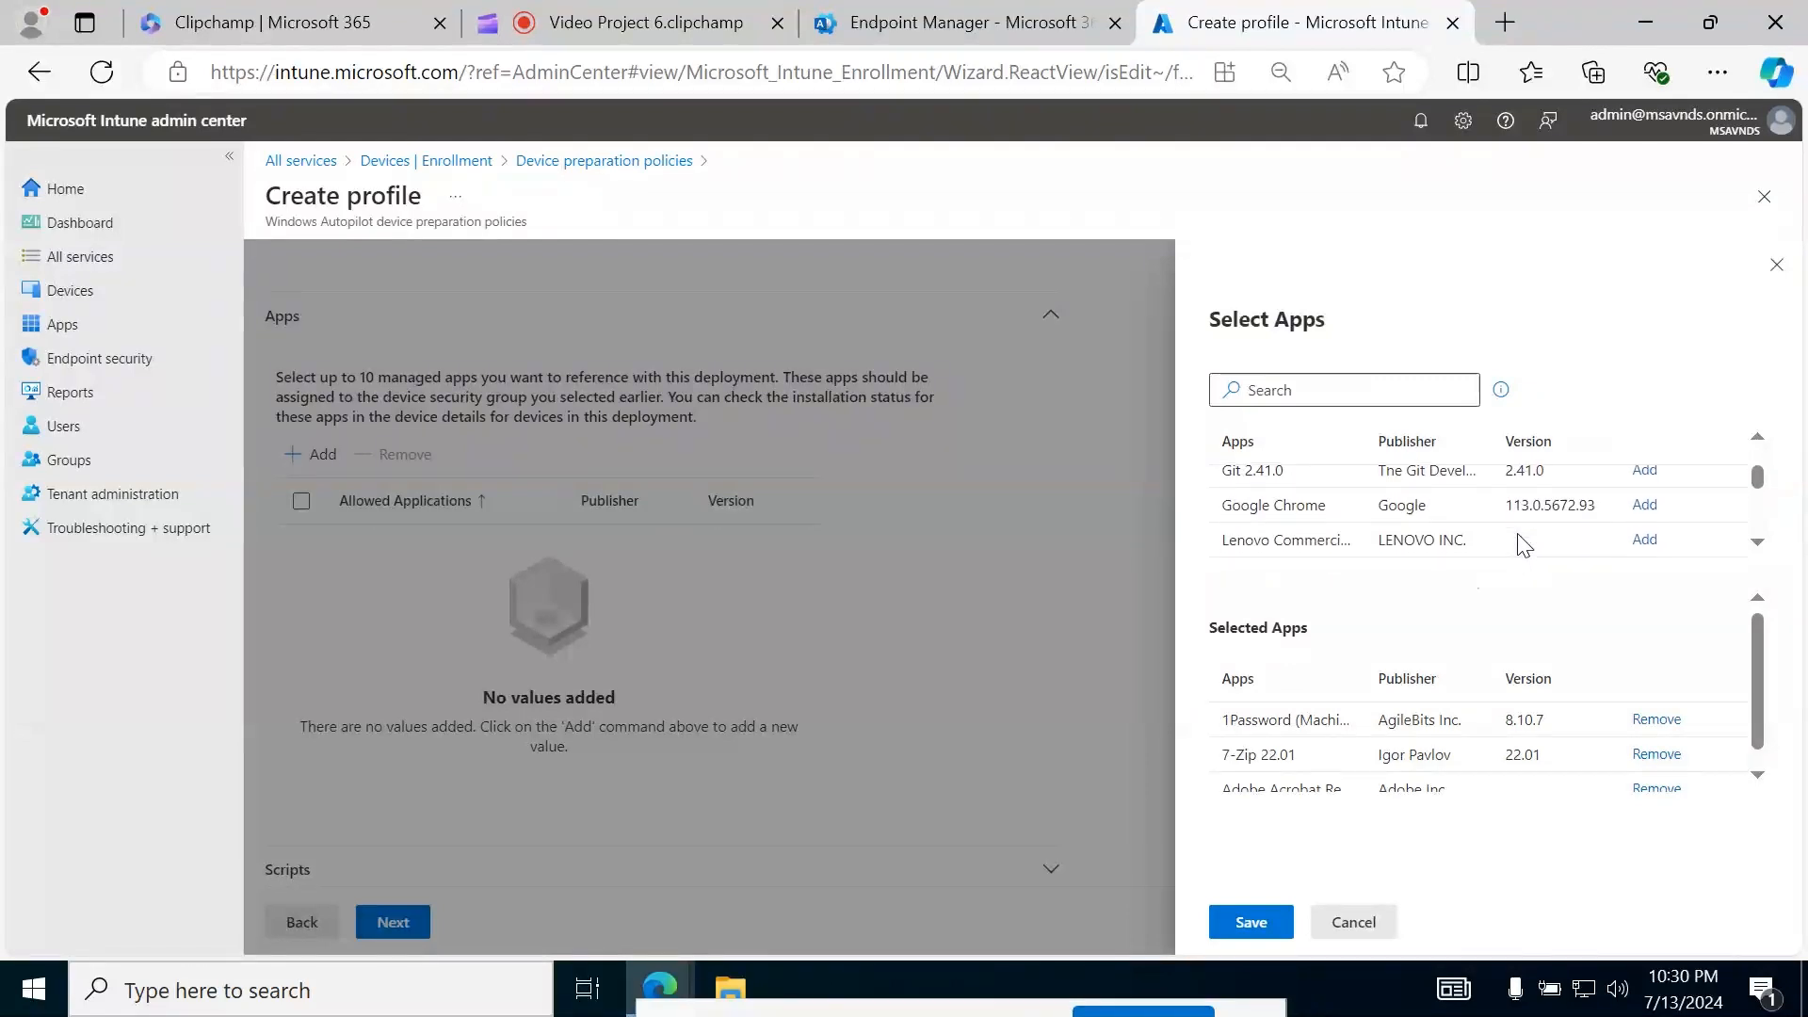
click(1640, 506)
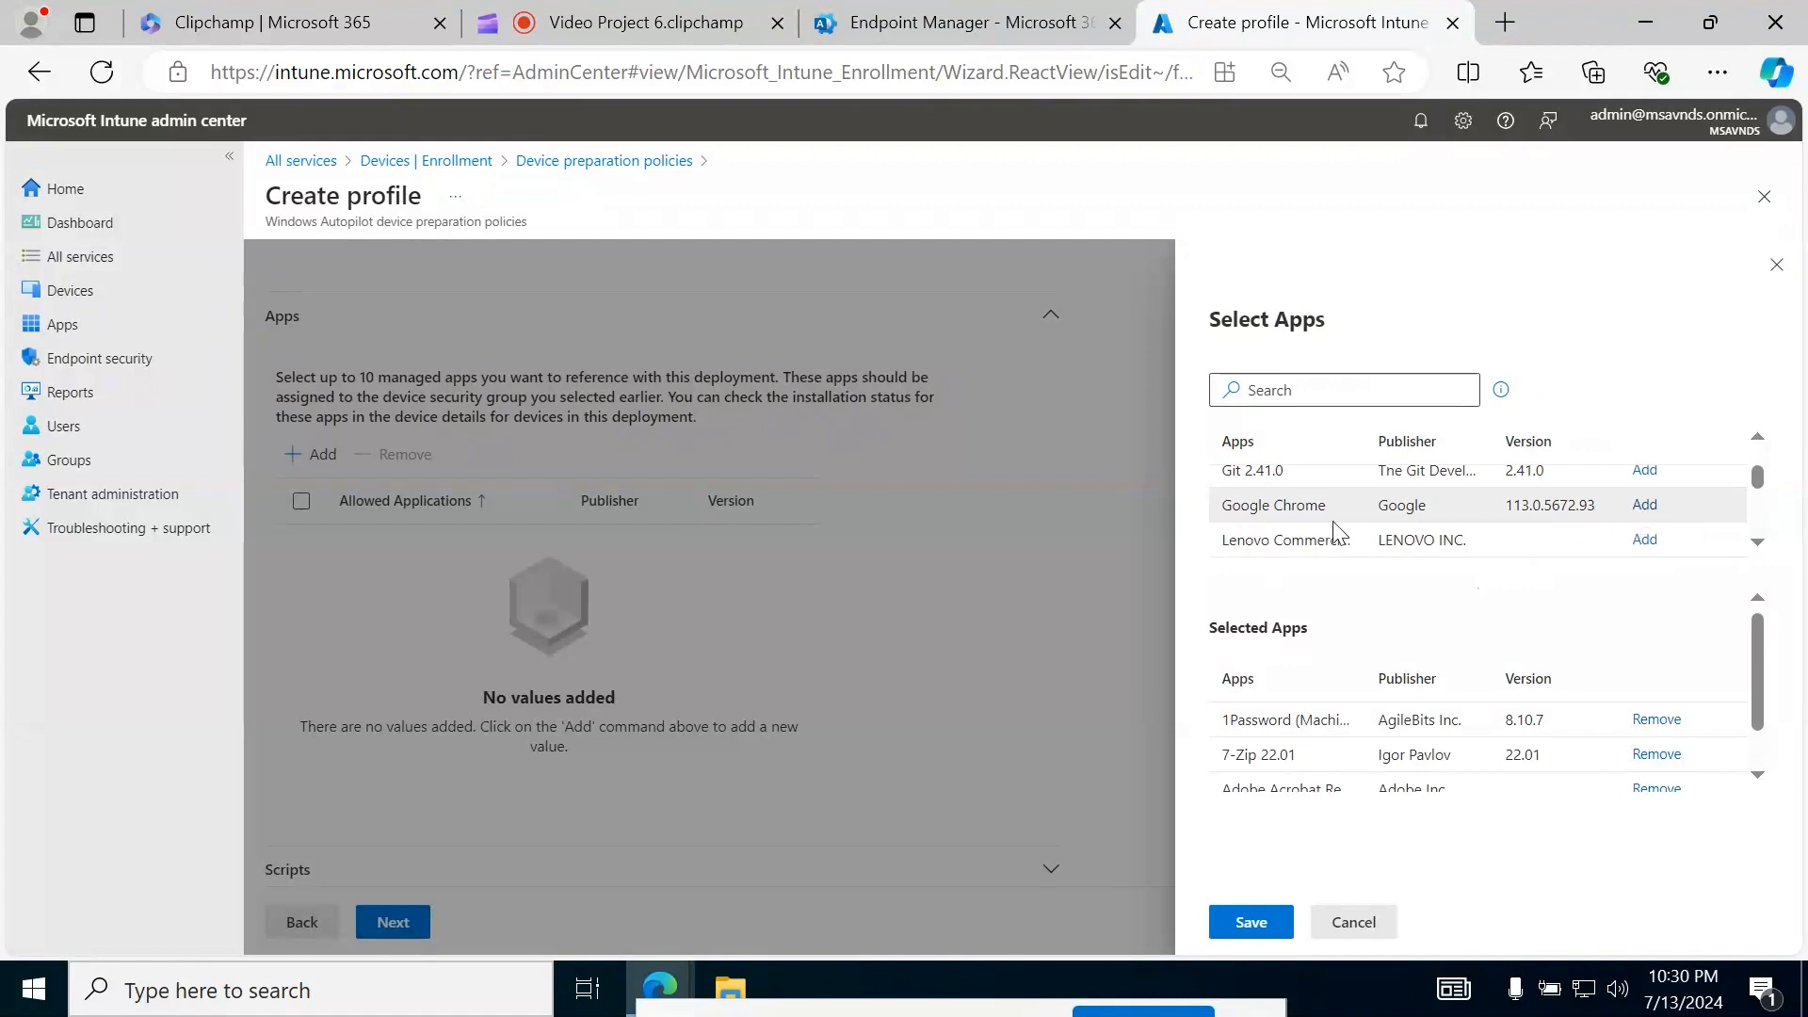
scroll(1466, 517, down, 10)
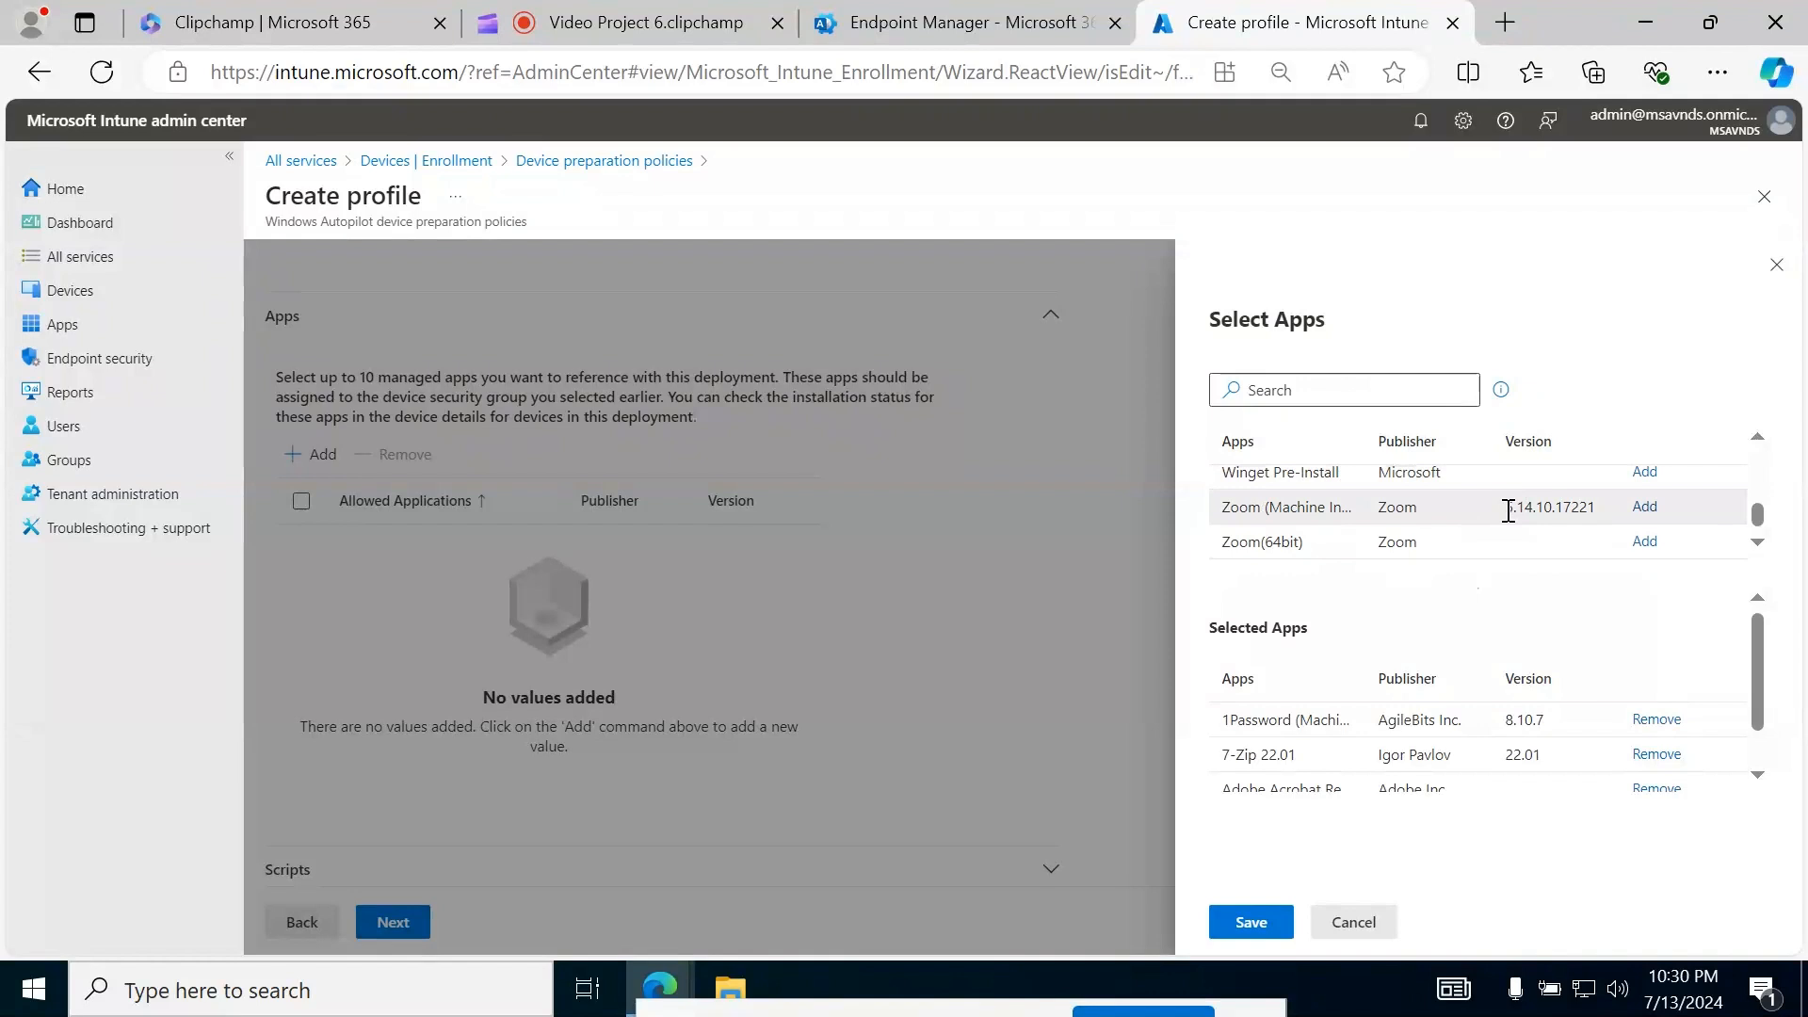
scroll(1508, 510, up, 10)
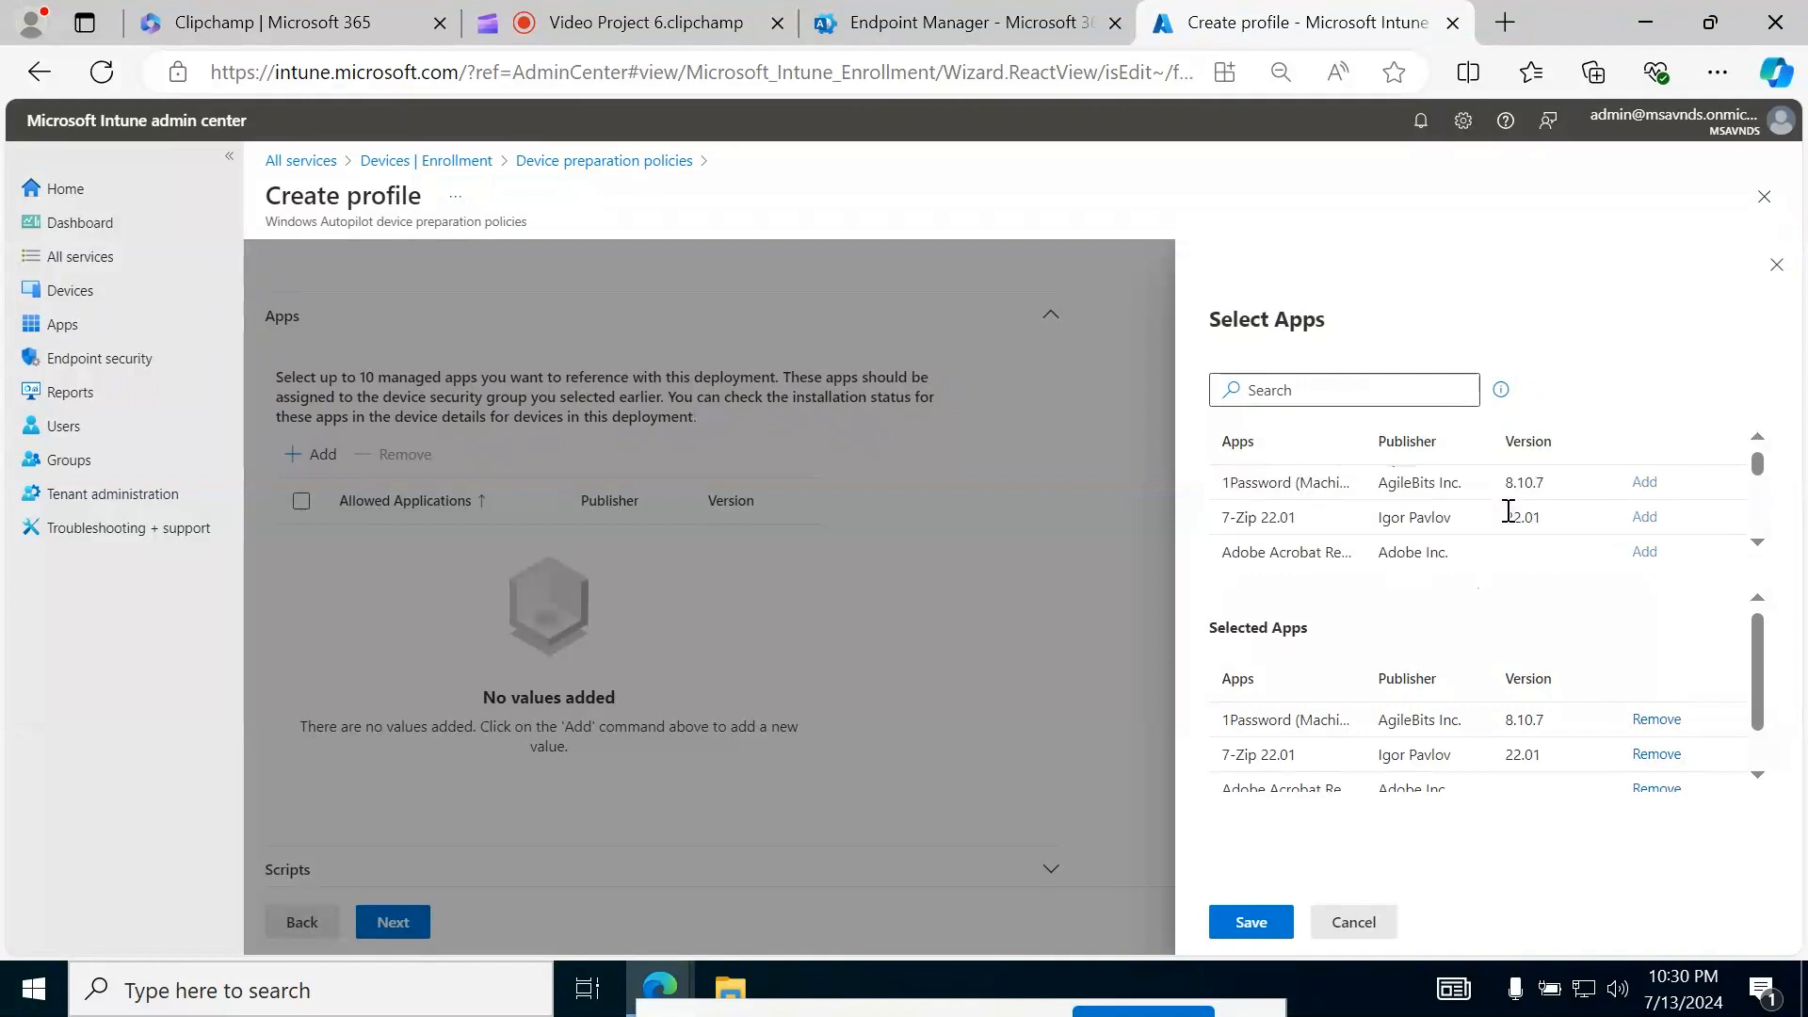
scroll(1502, 738, down, 1)
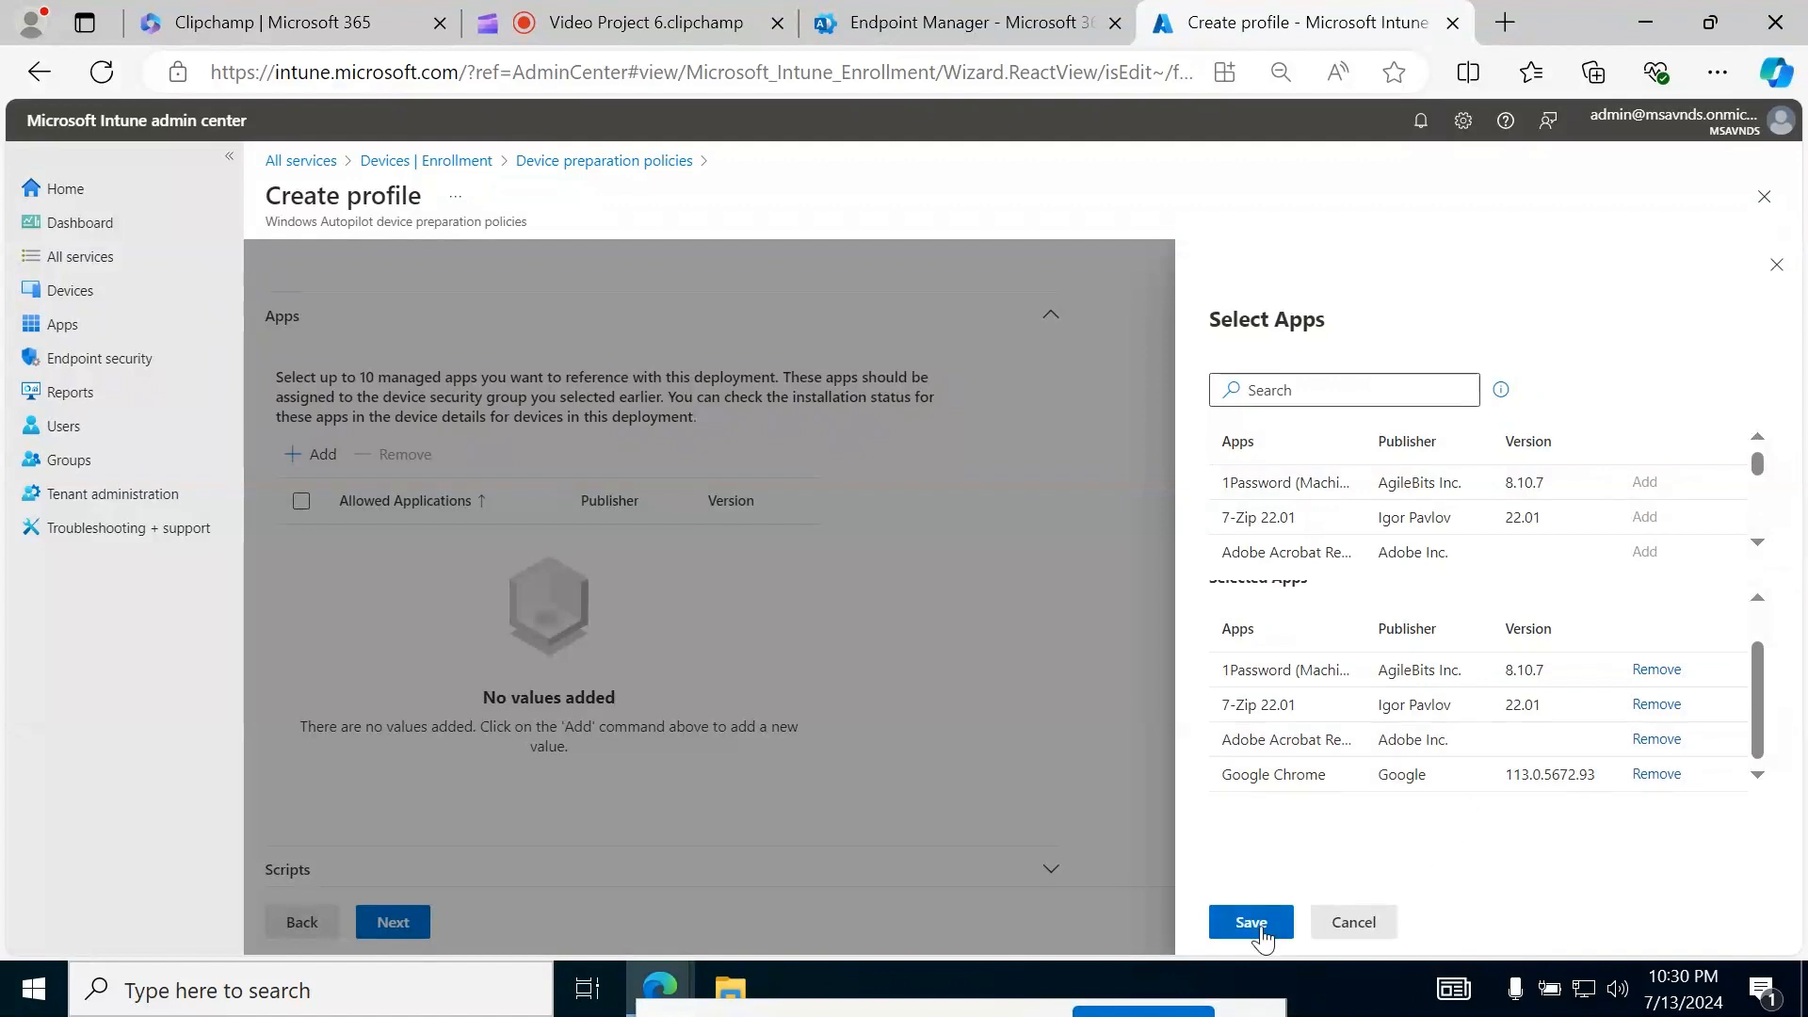
click(1251, 923)
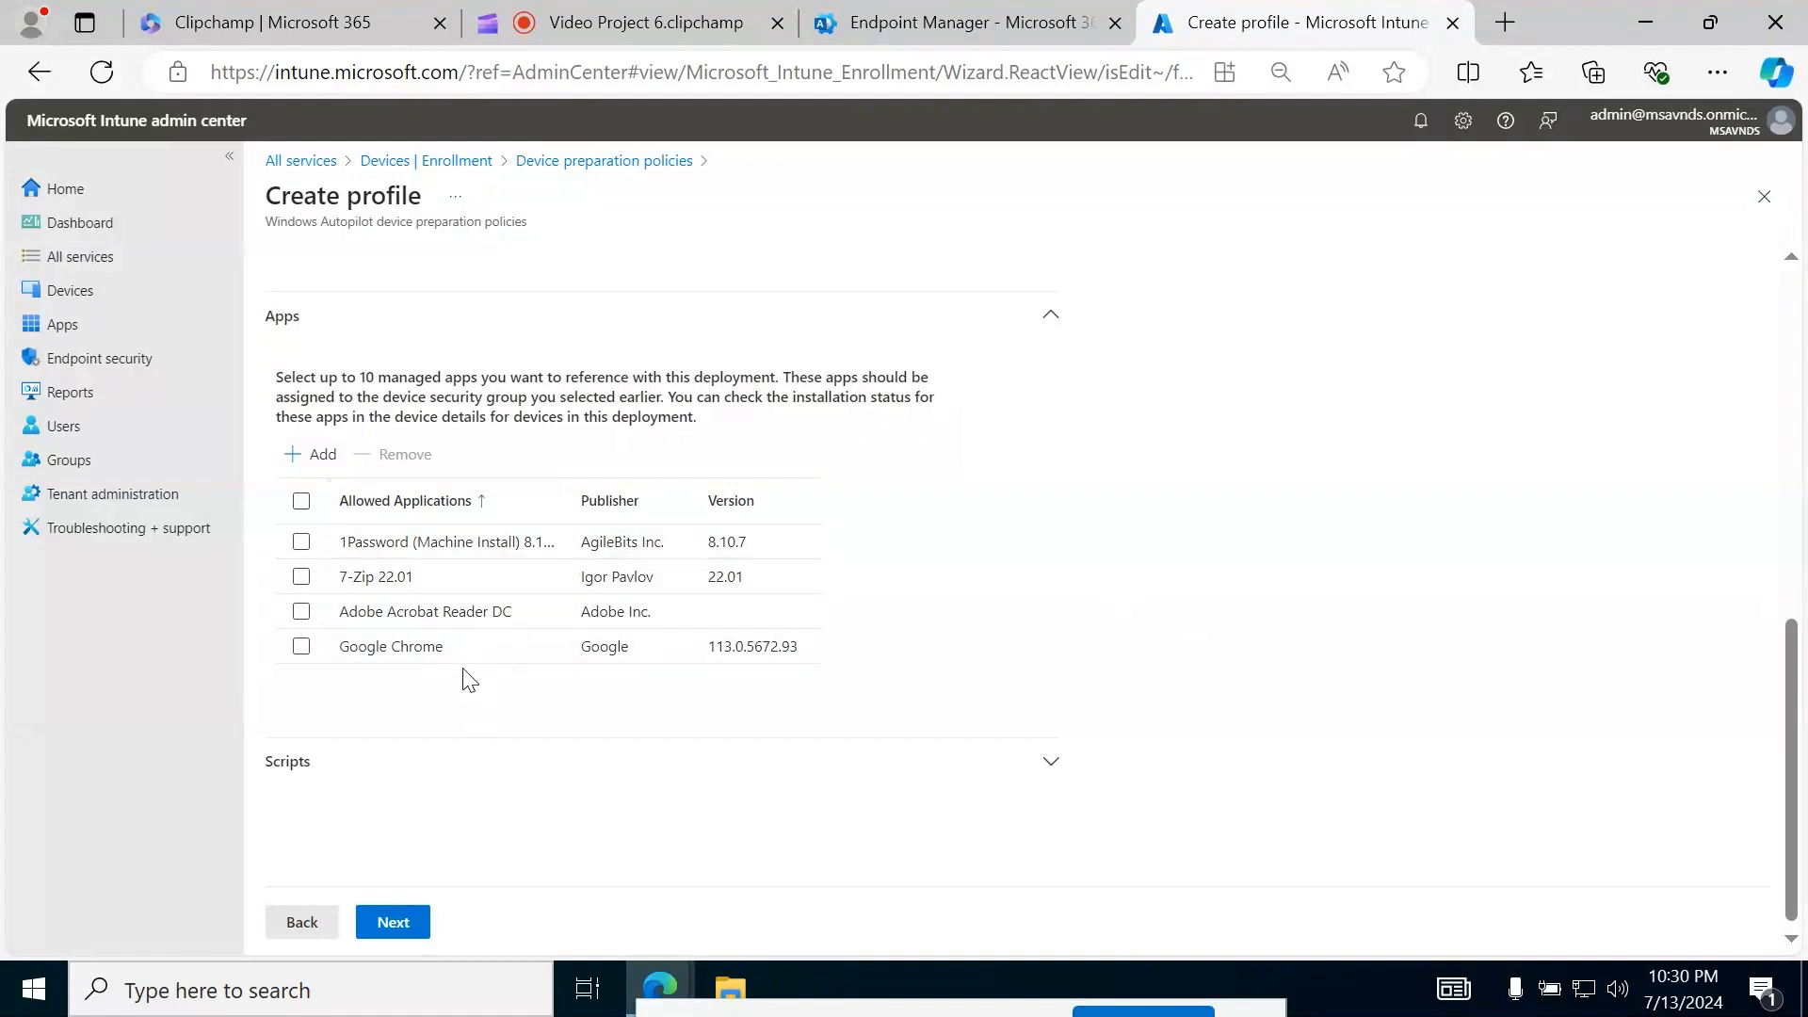
click(302, 542)
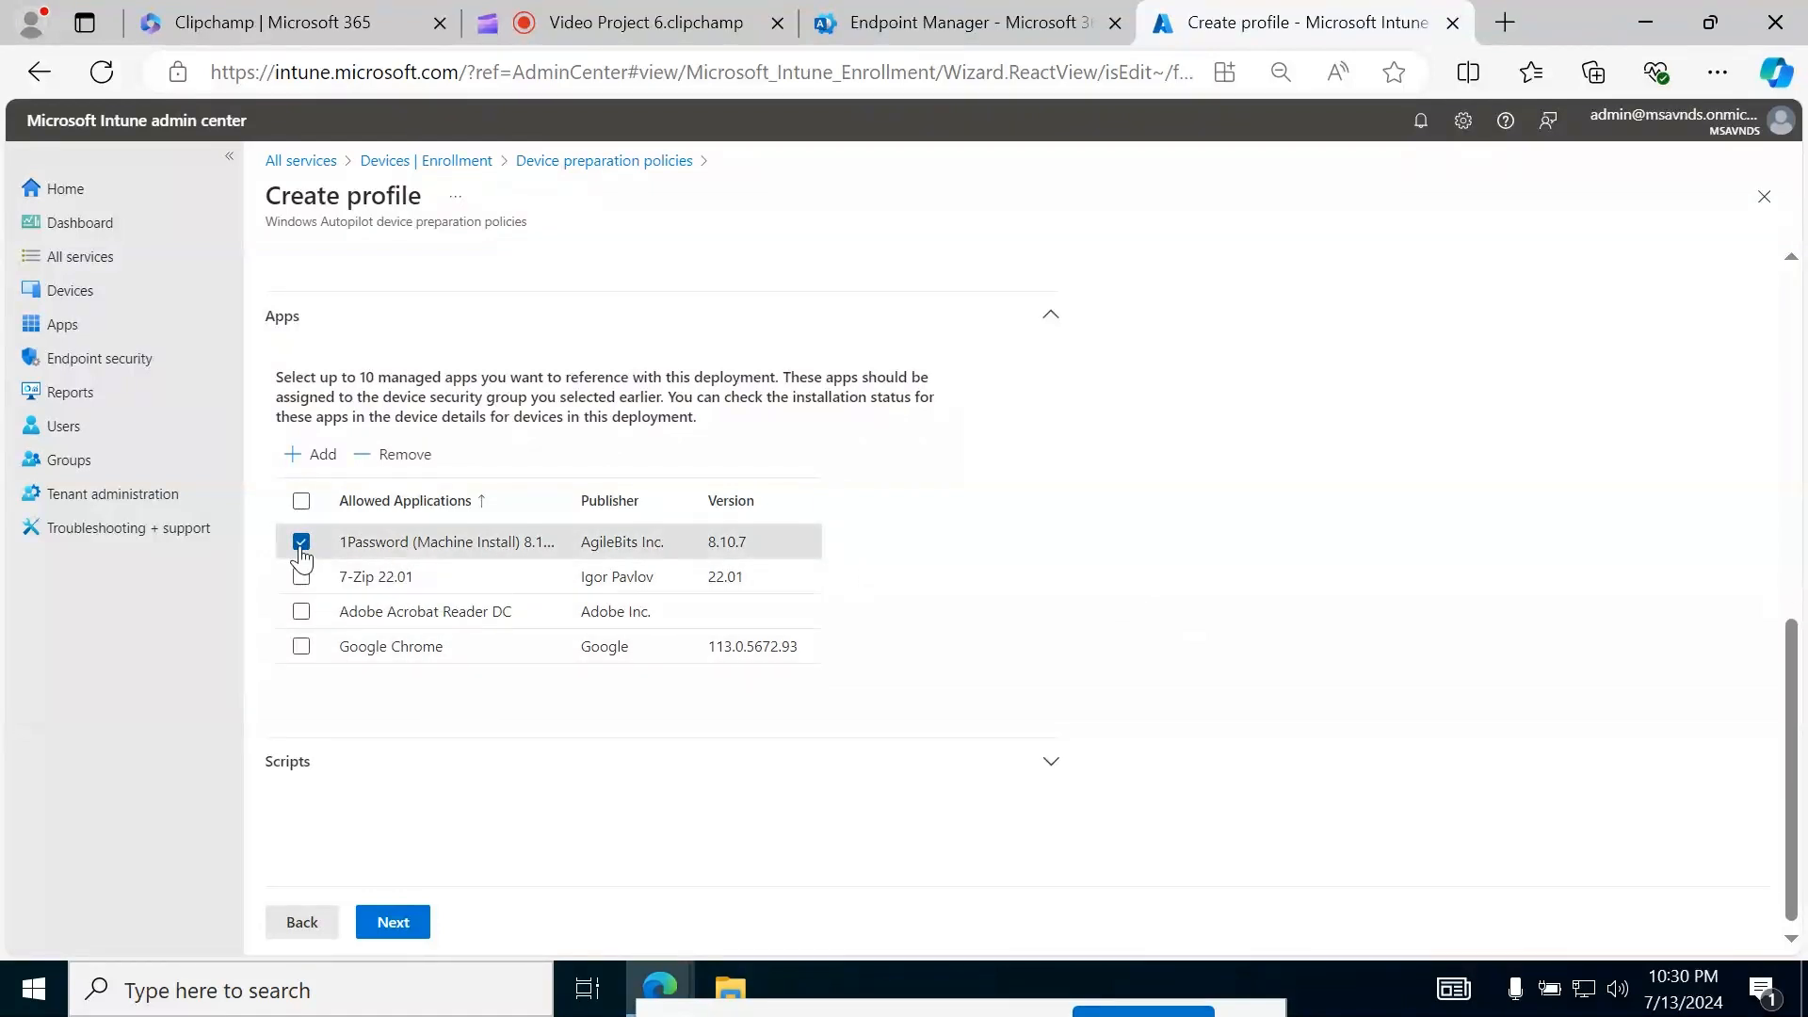
click(302, 546)
click(301, 547)
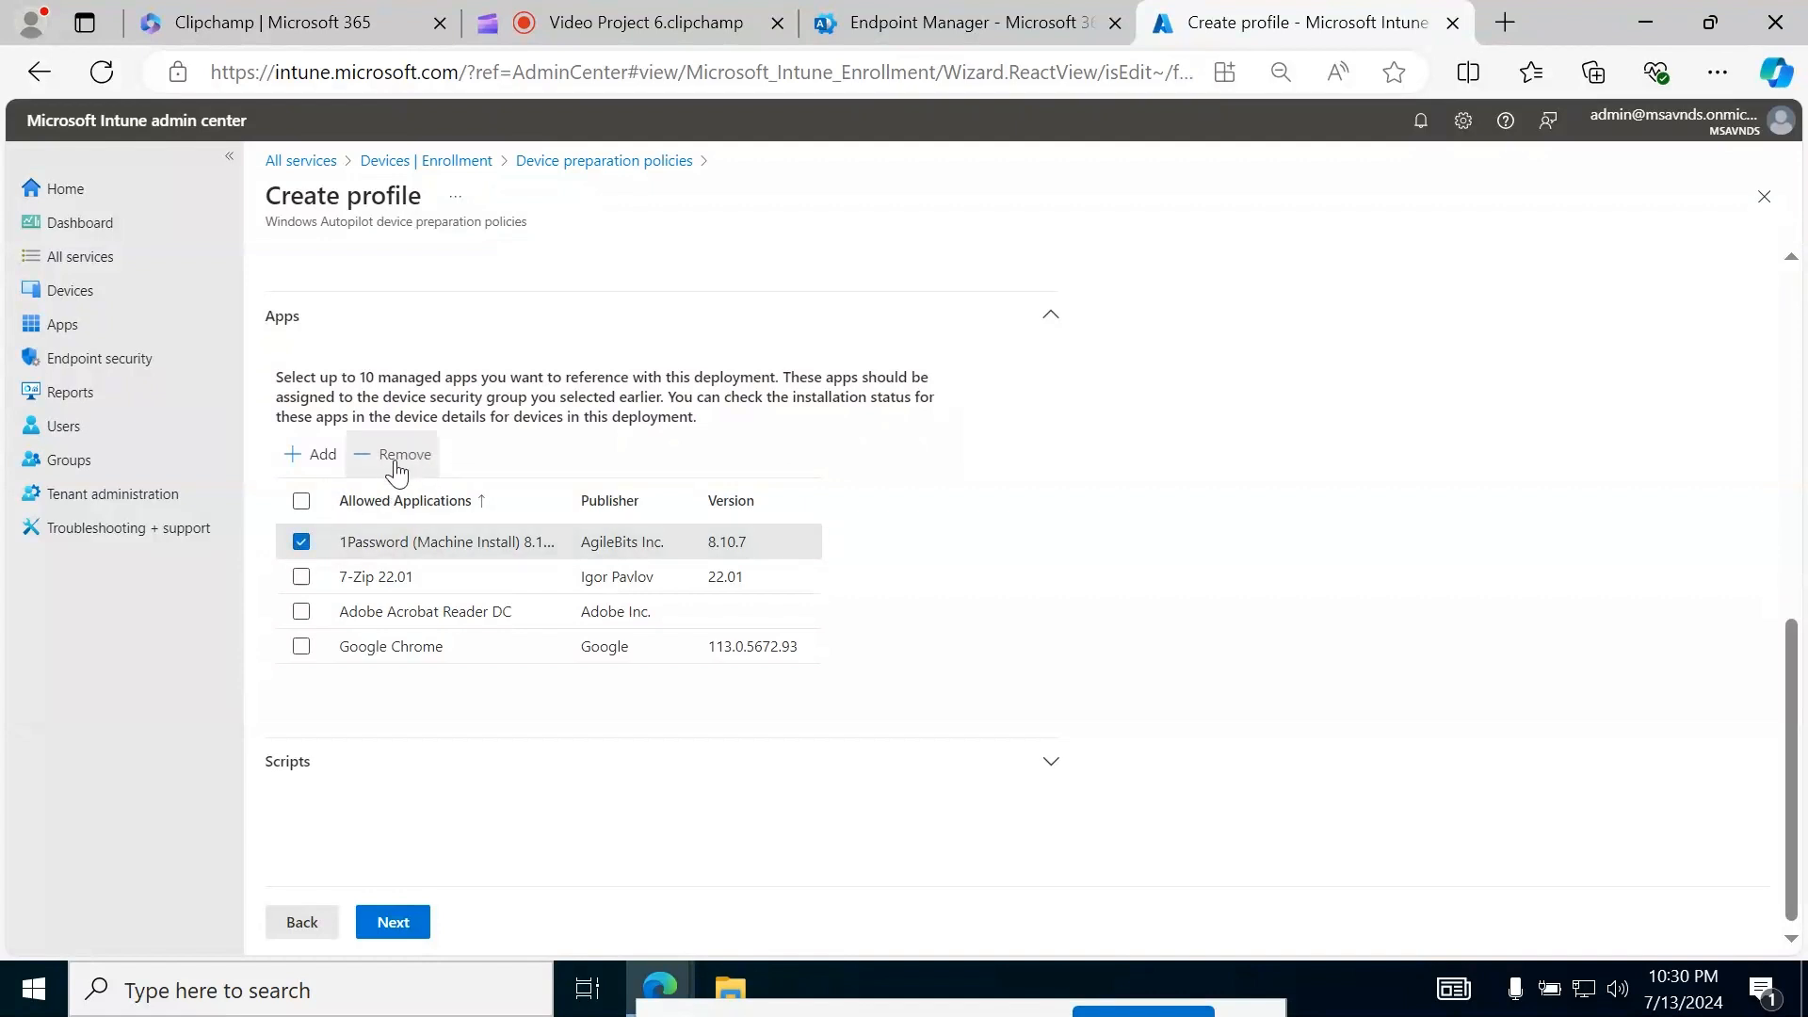
click(301, 541)
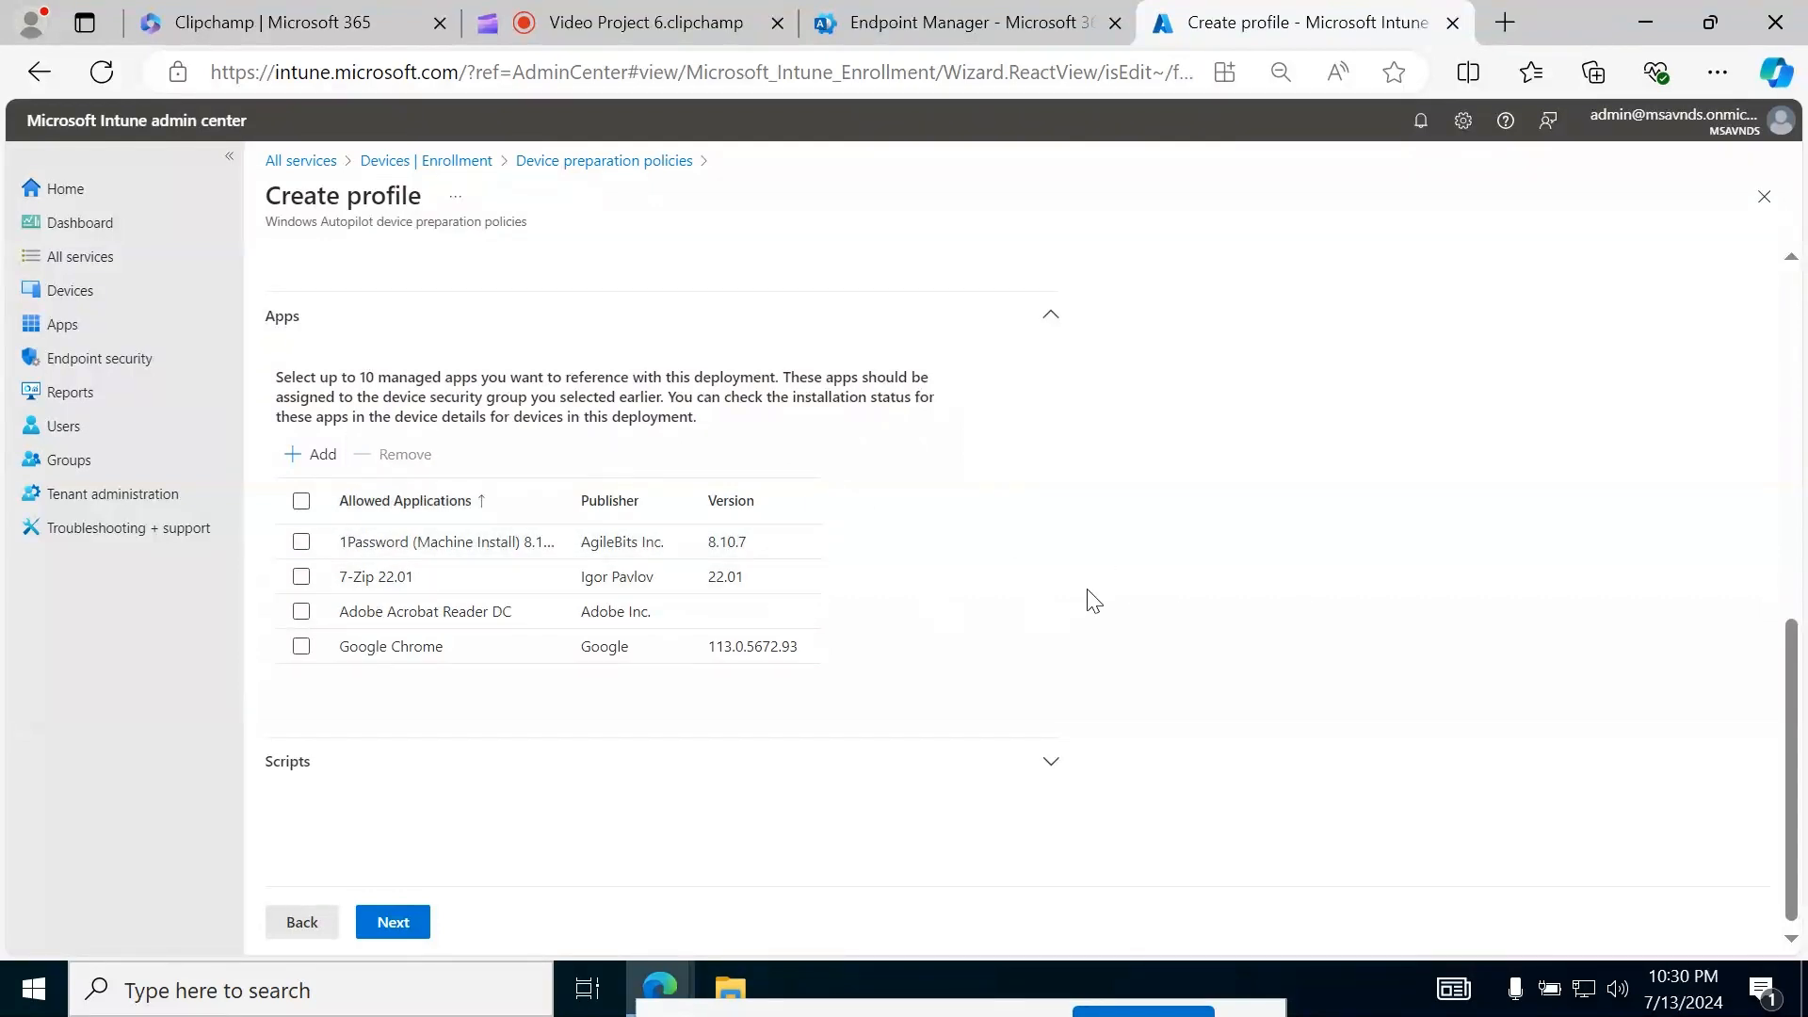
- Expand the Scripts section, add the PowerShell script cs to the selected scripts and save it to the profile
click(826, 763)
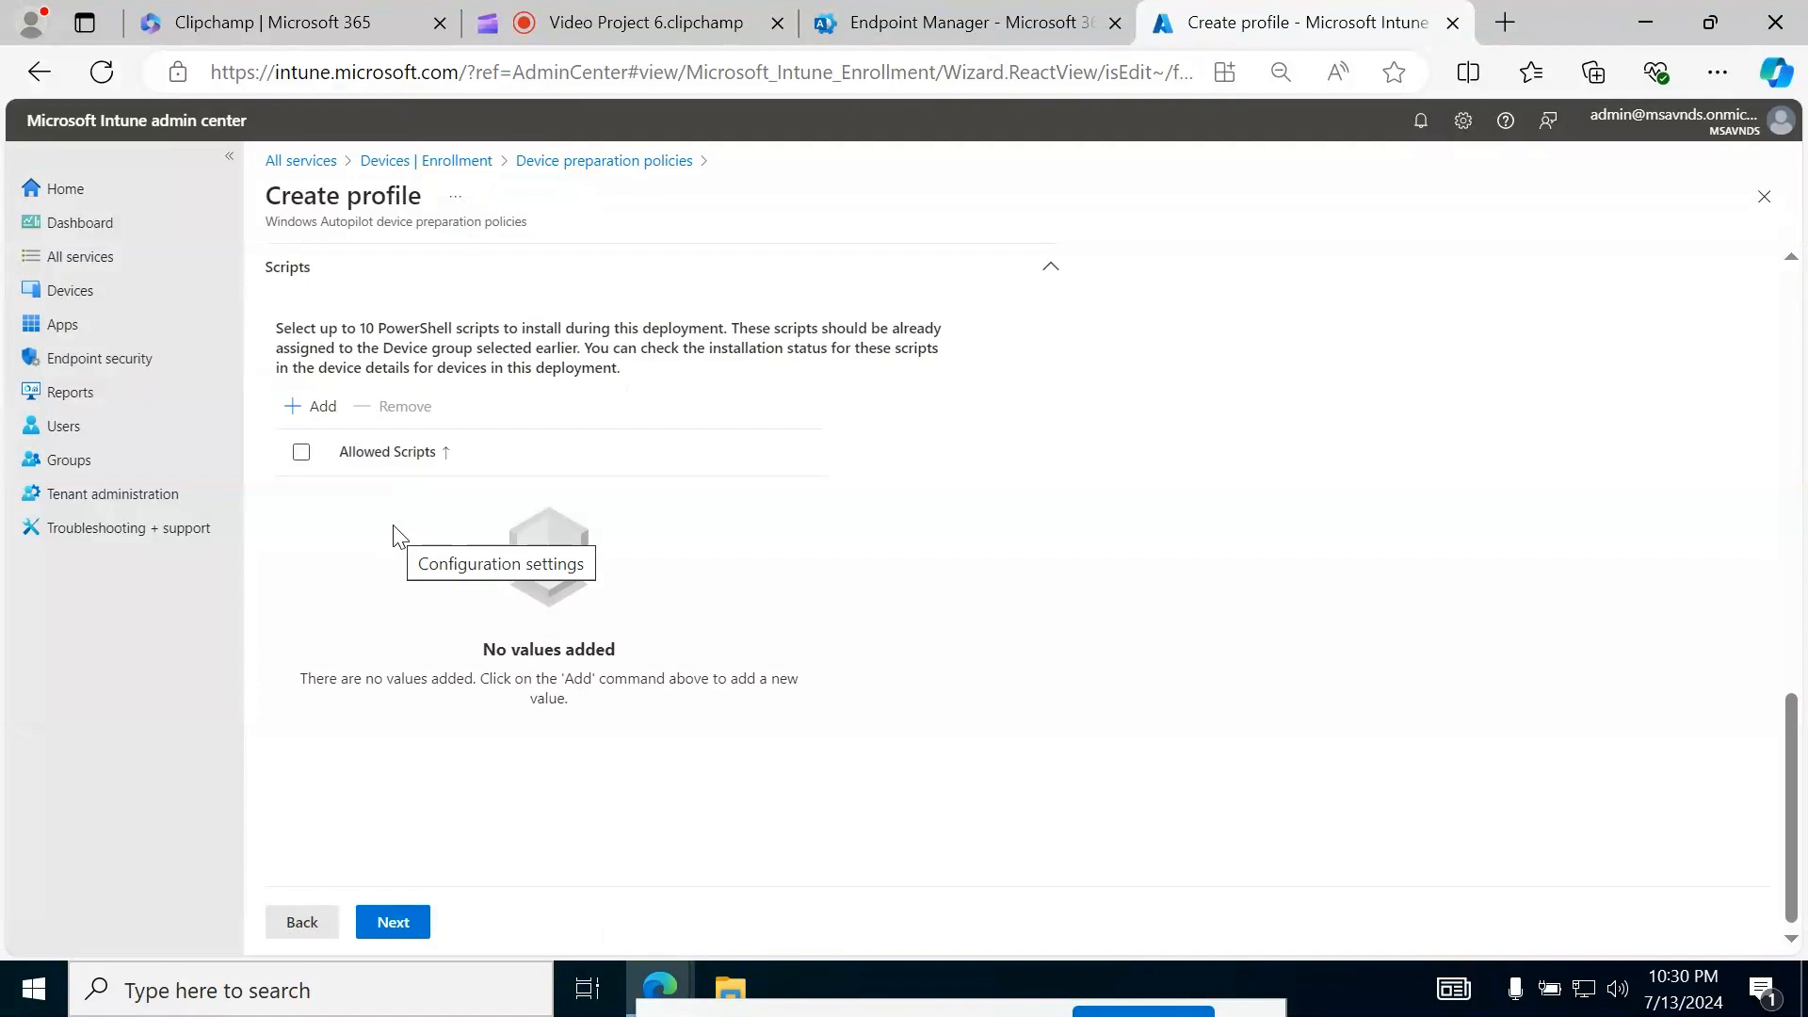
click(306, 426)
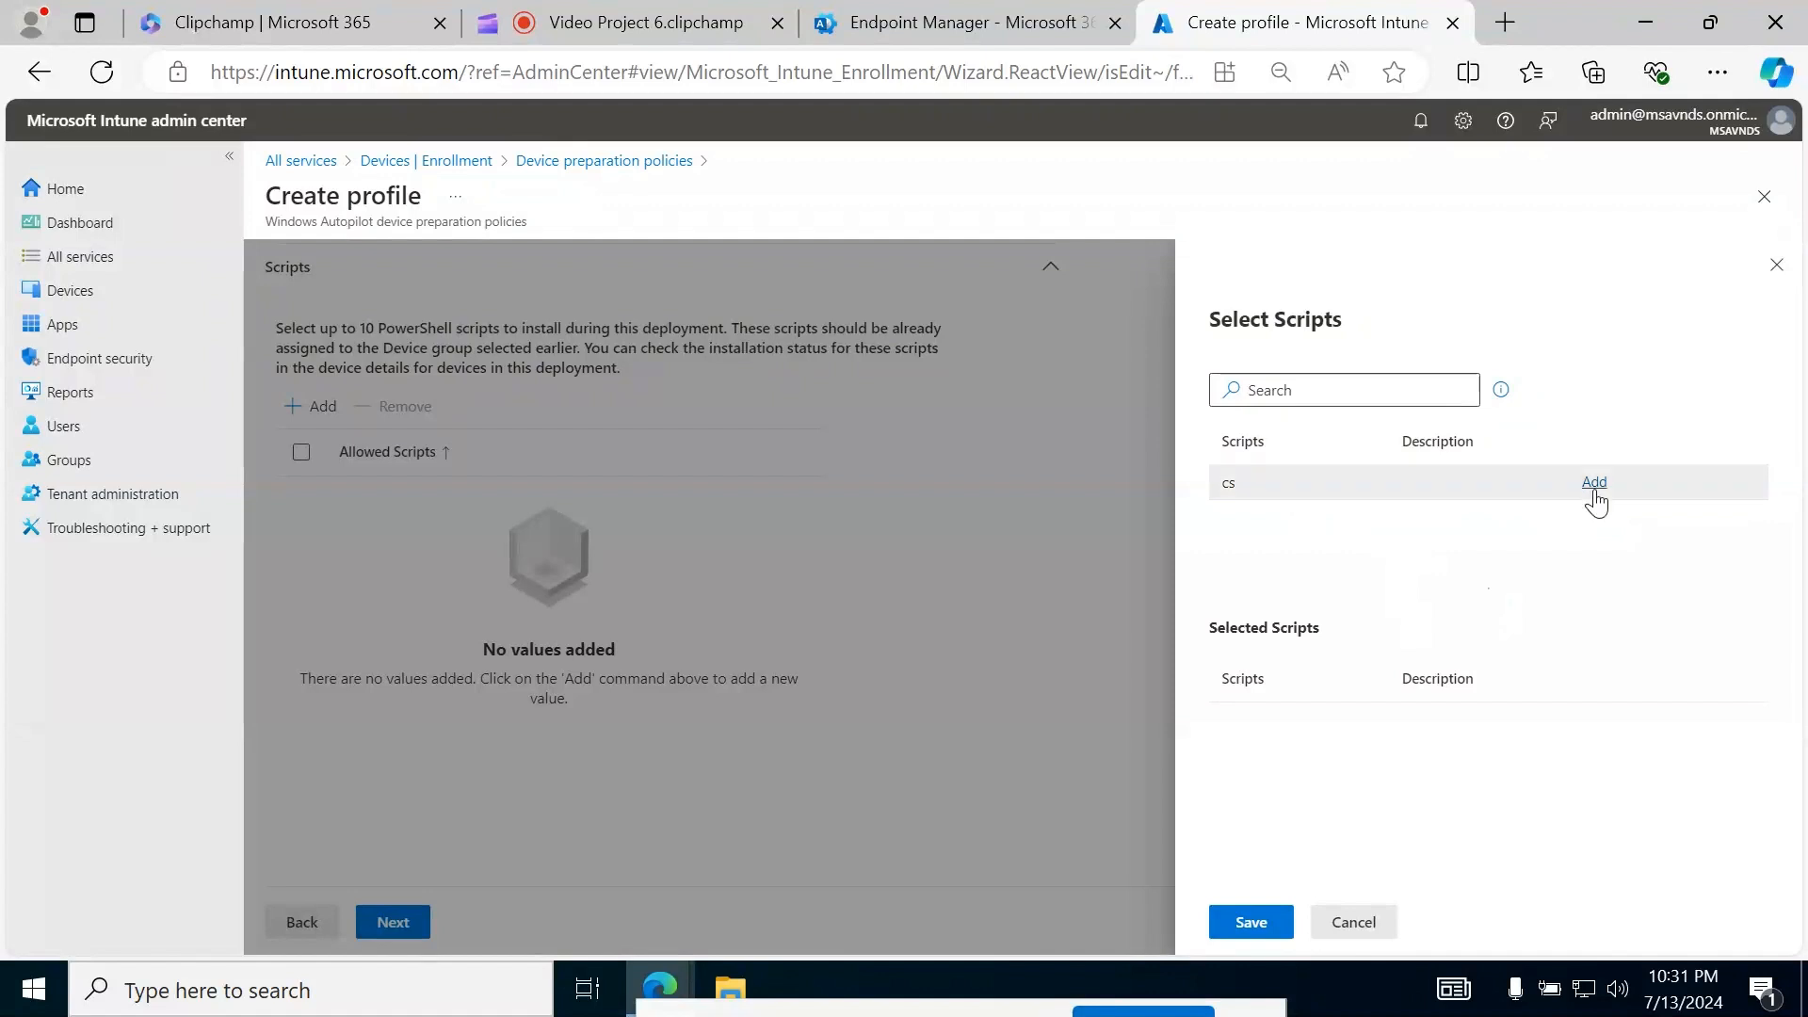
double_click(1228, 484)
click(1339, 569)
click(1598, 492)
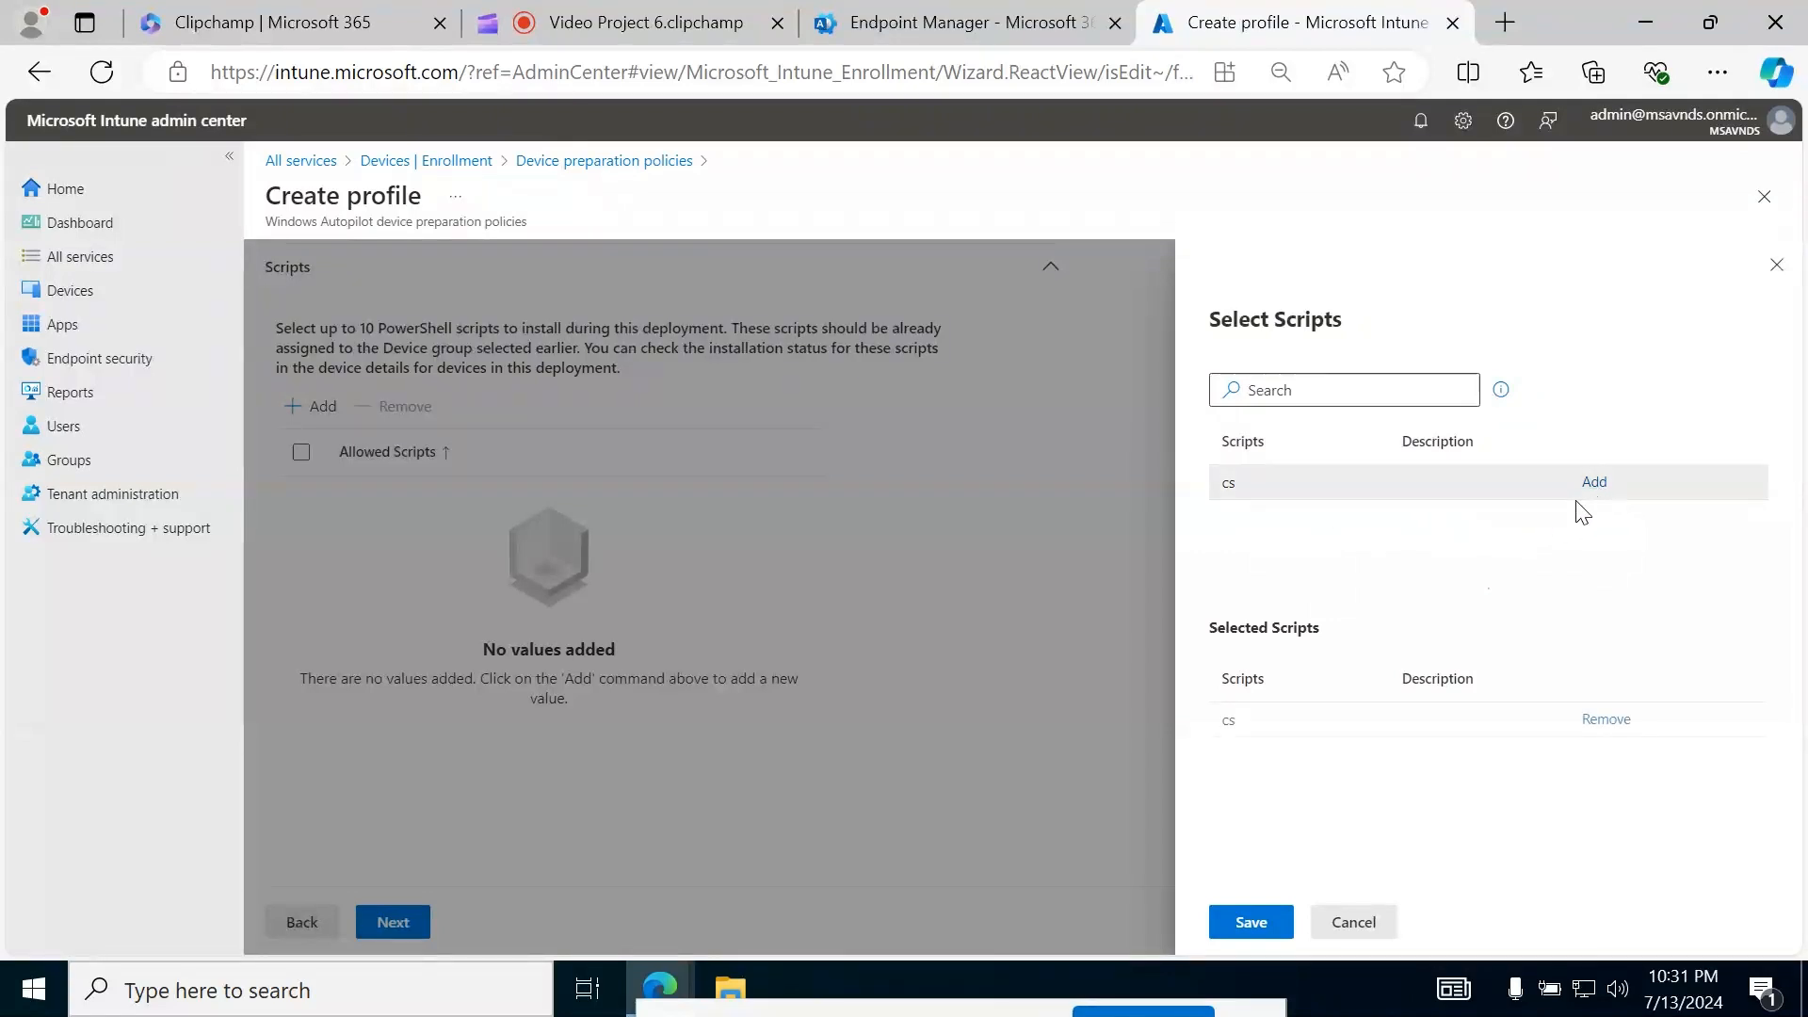
click(1252, 923)
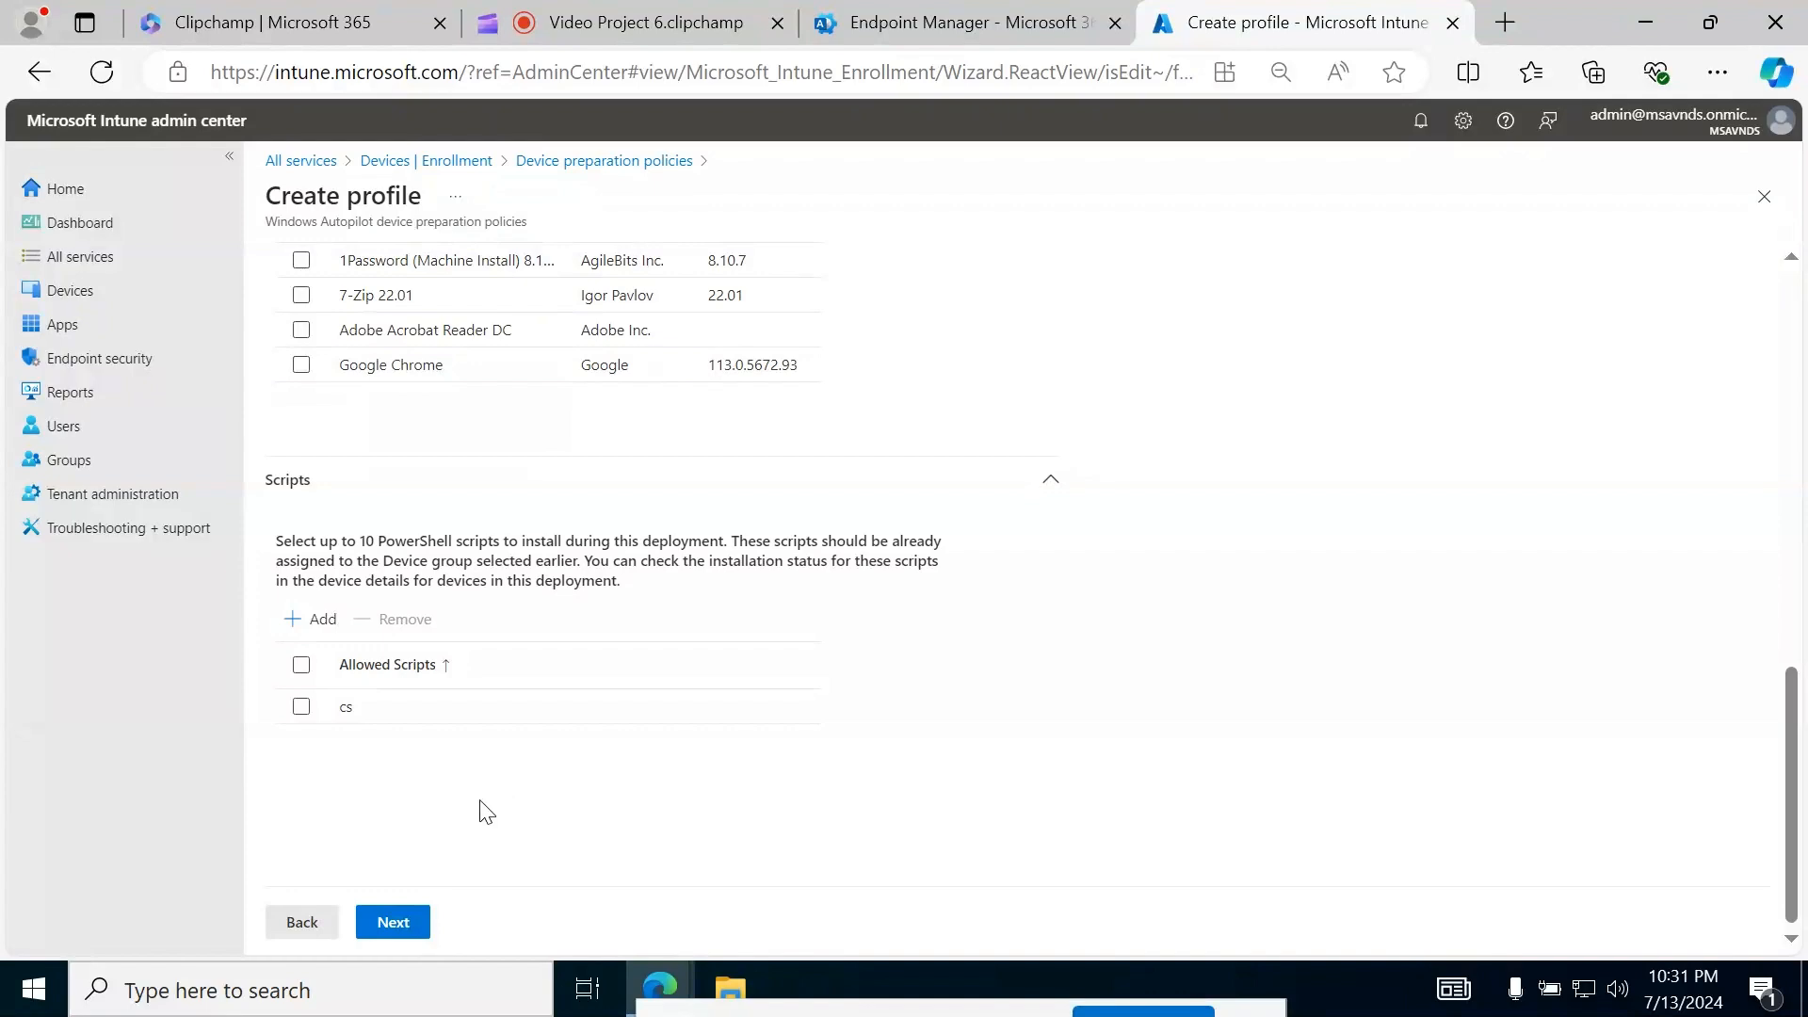
- Review the deployment, out-of-box experience, apps and scripts settings and continue to the scope tags
scroll(452, 823, up, 8)
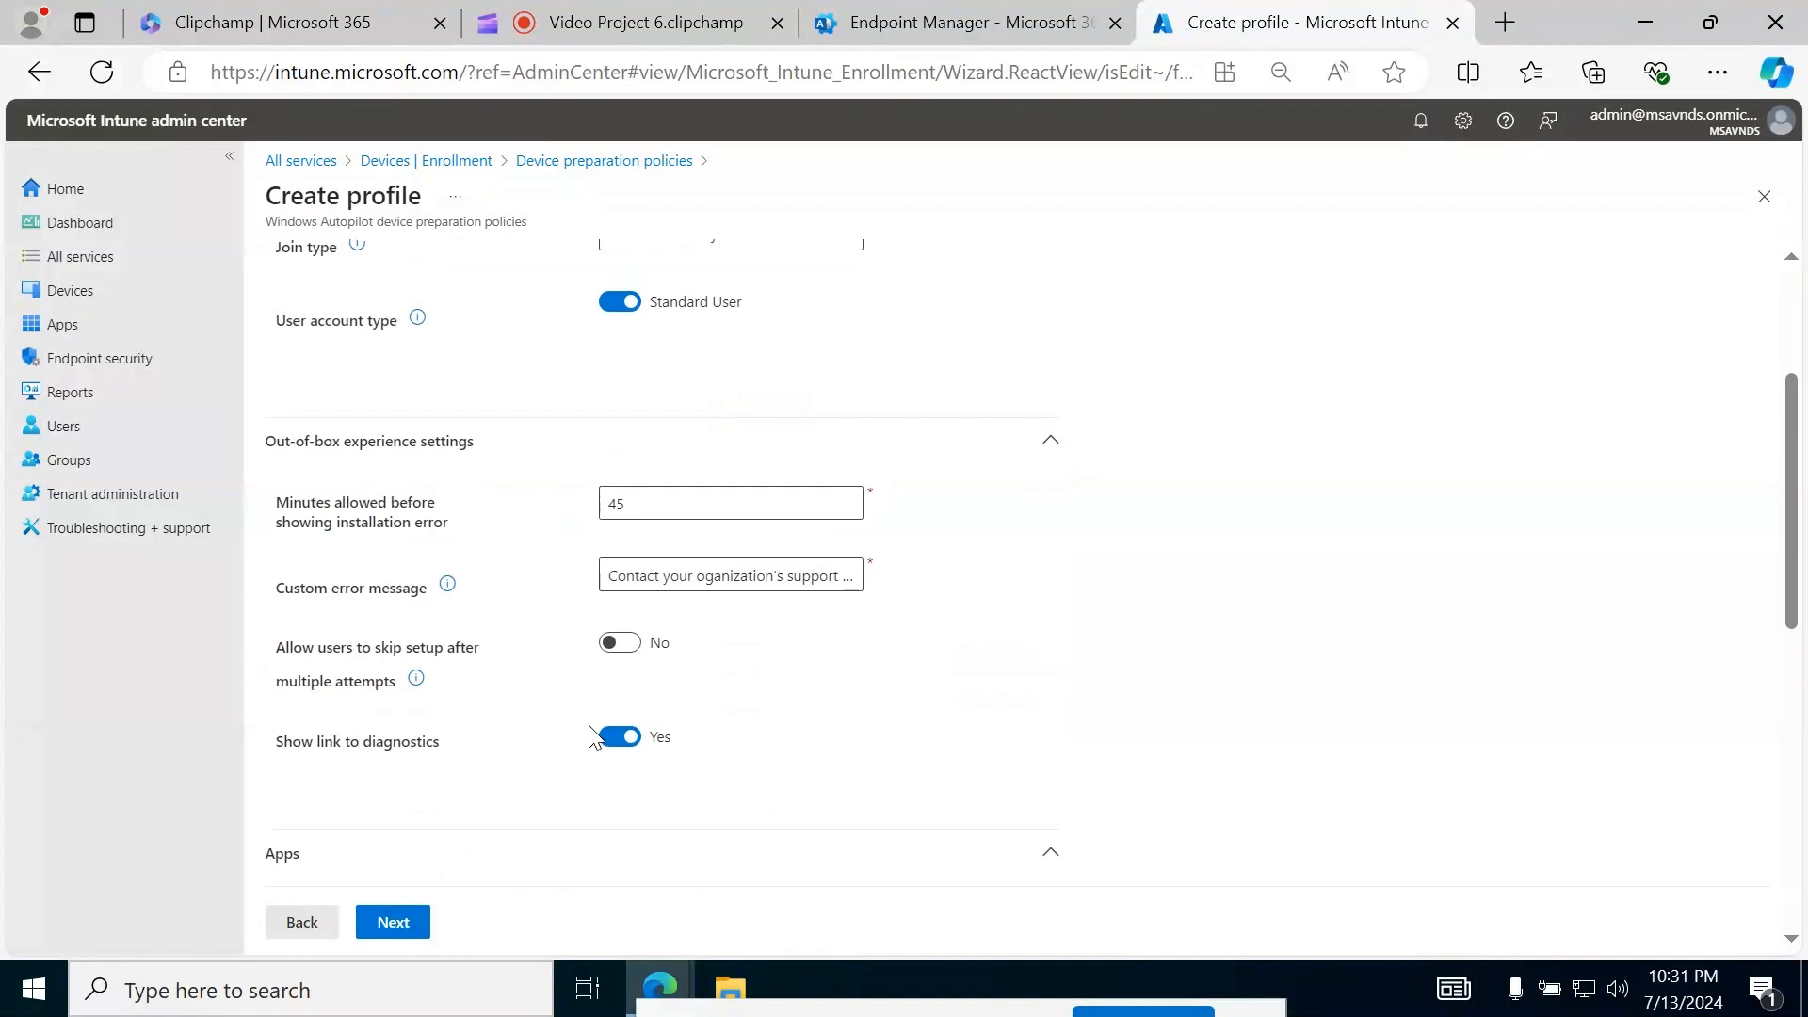
scroll(592, 736, up, 3)
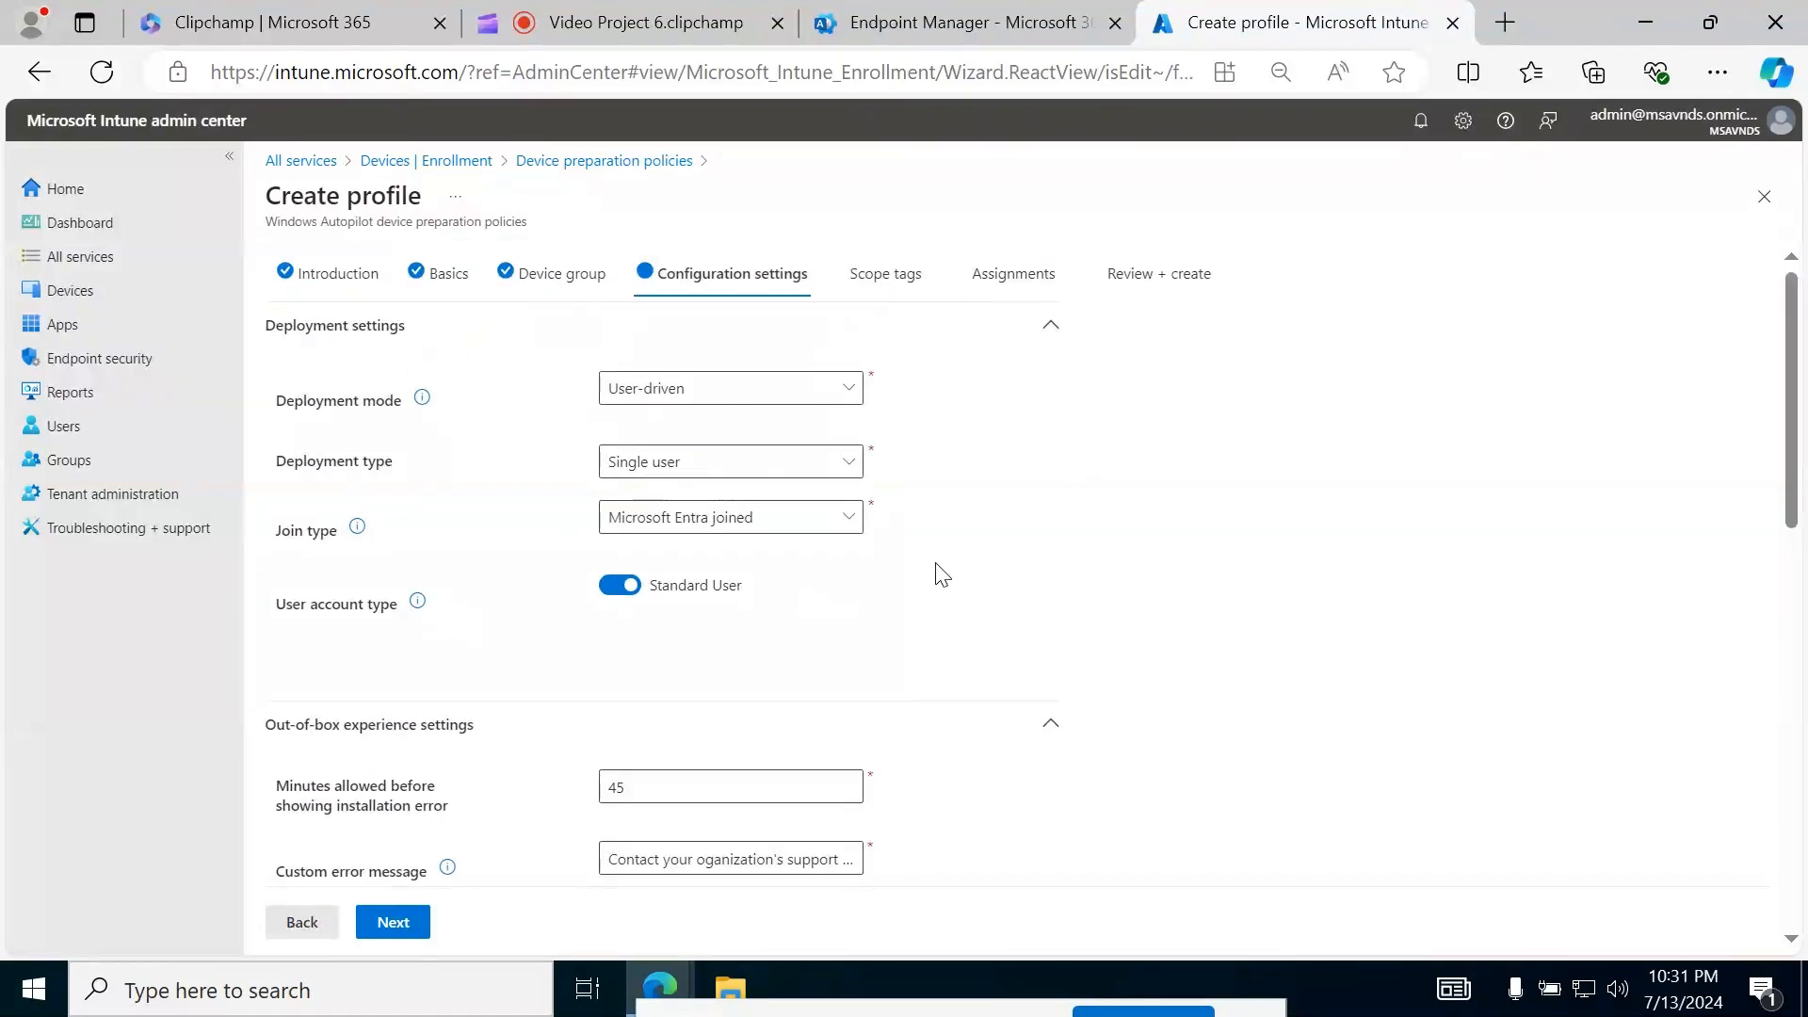
scroll(942, 575, down, 15)
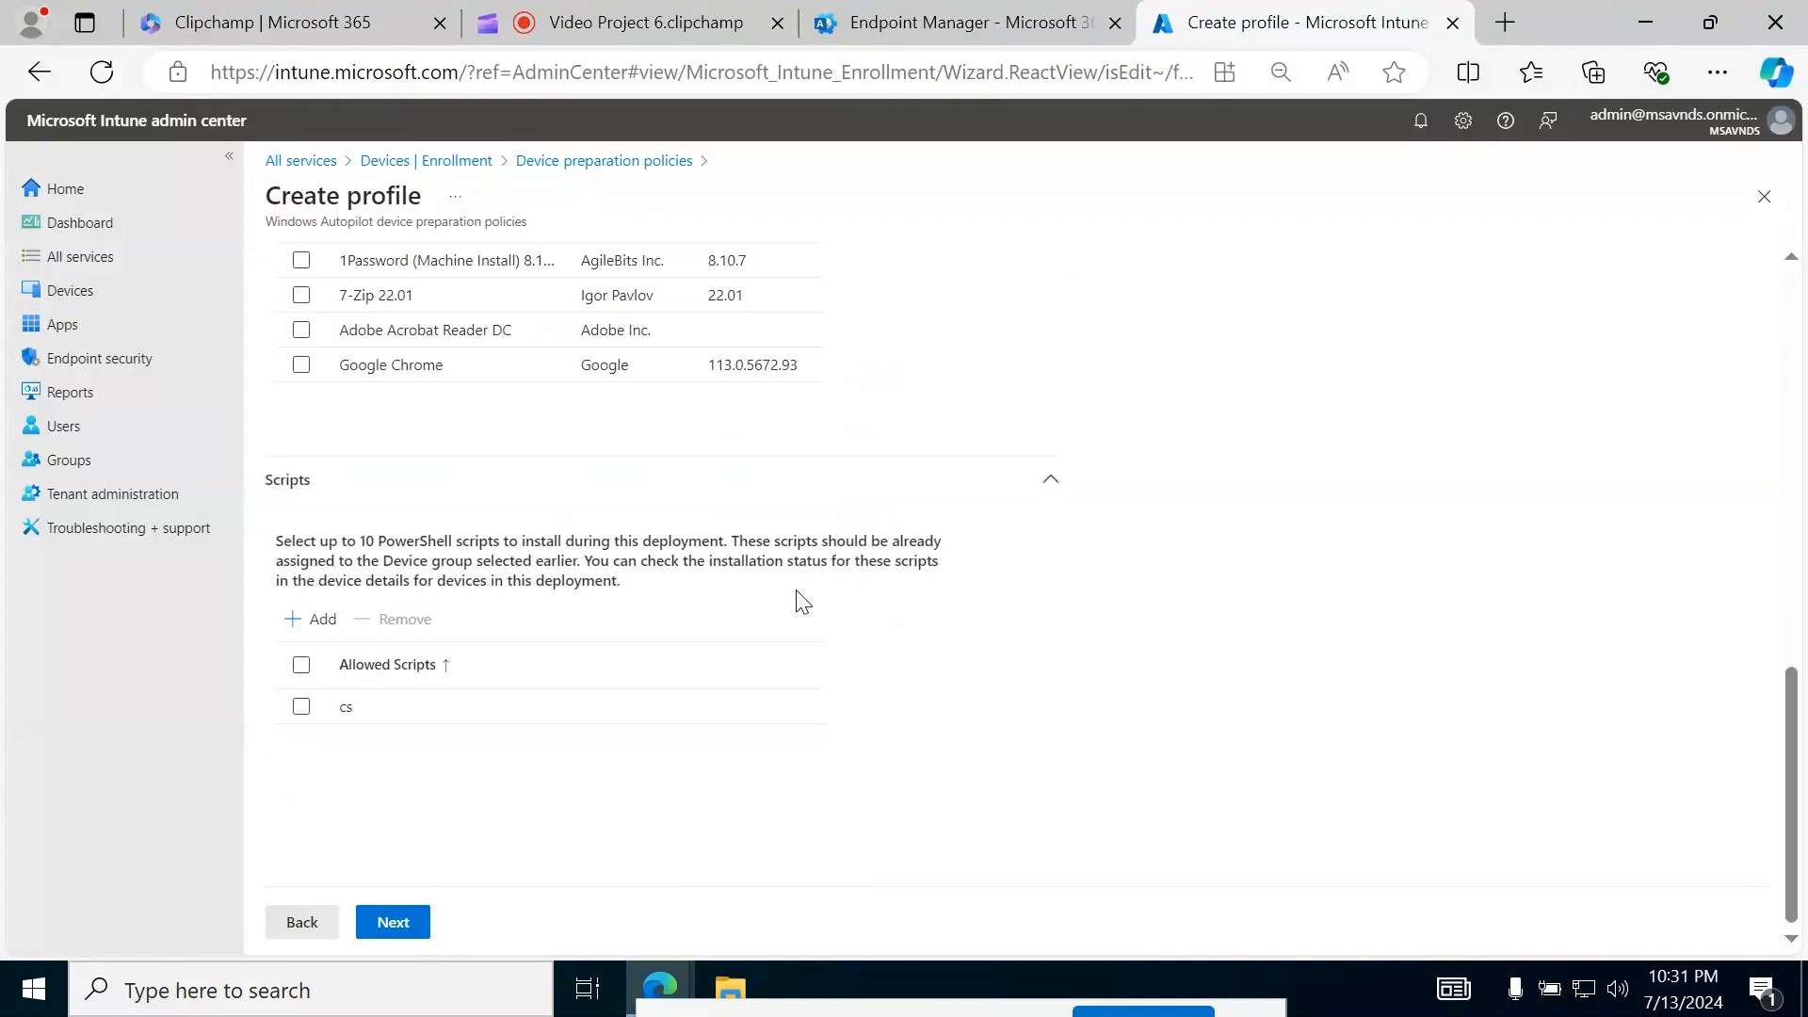
scroll(646, 477, up, 15)
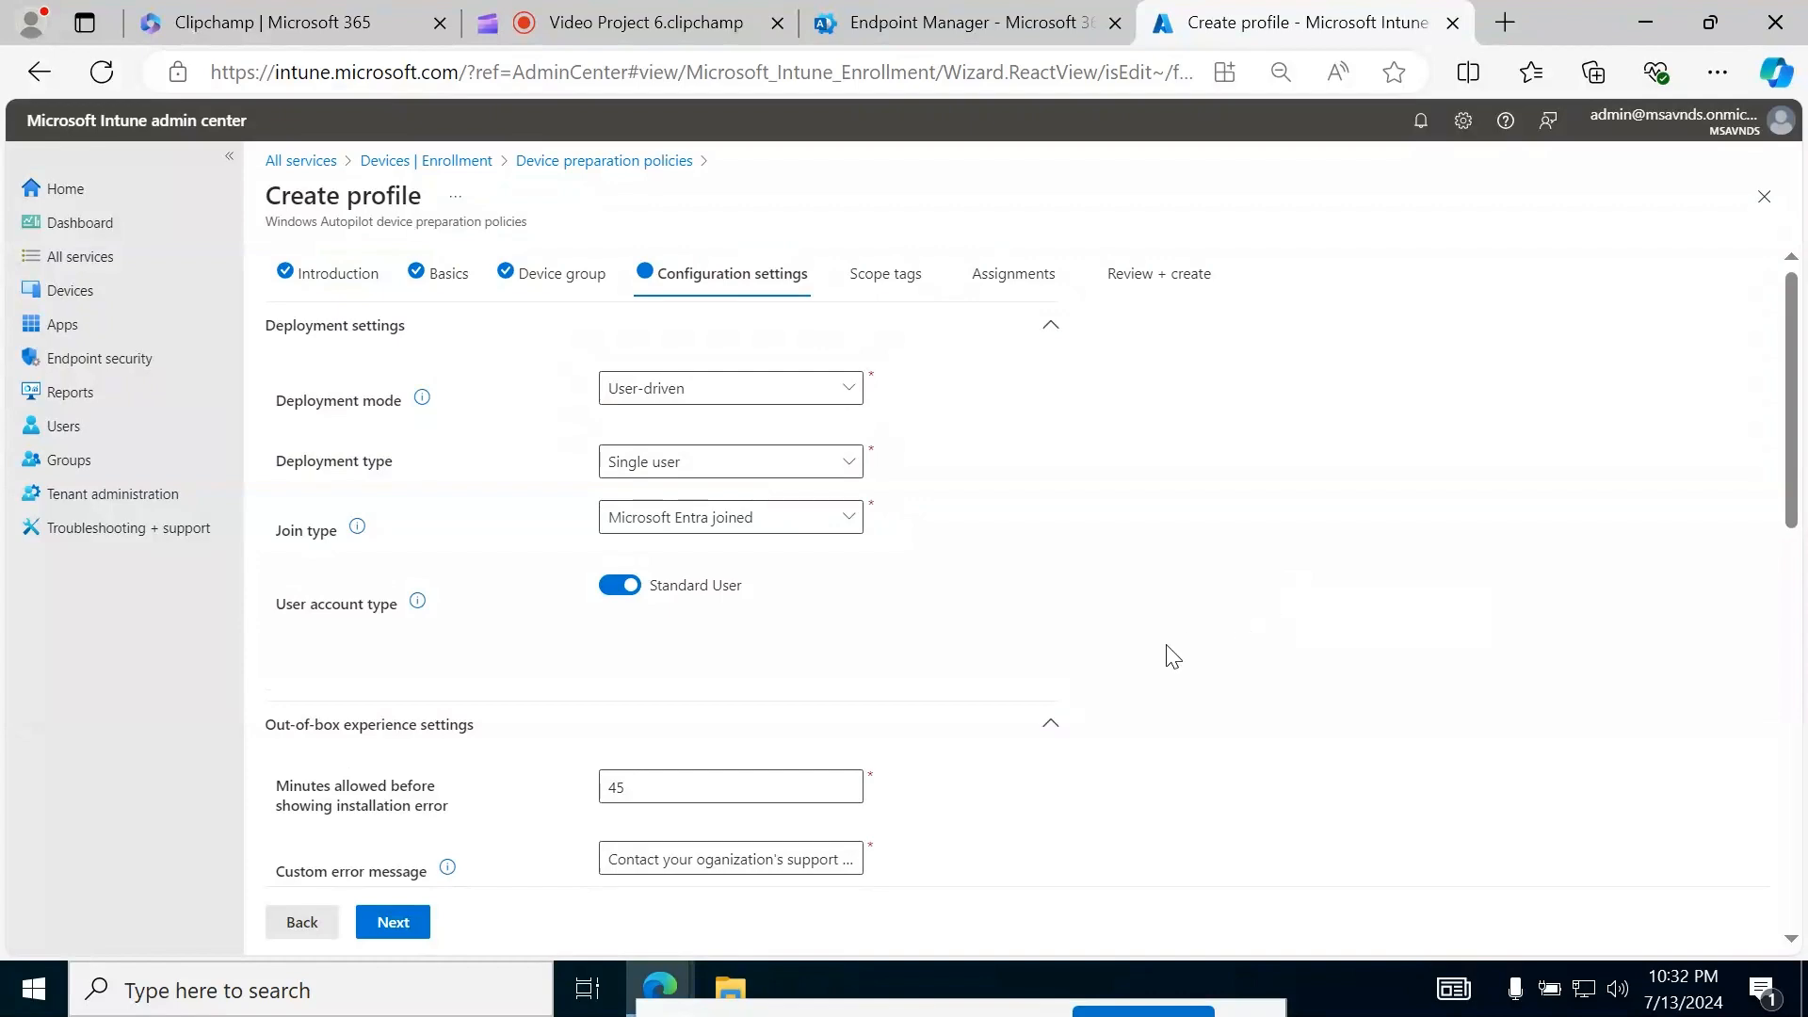
scroll(1167, 656, down, 15)
click(408, 920)
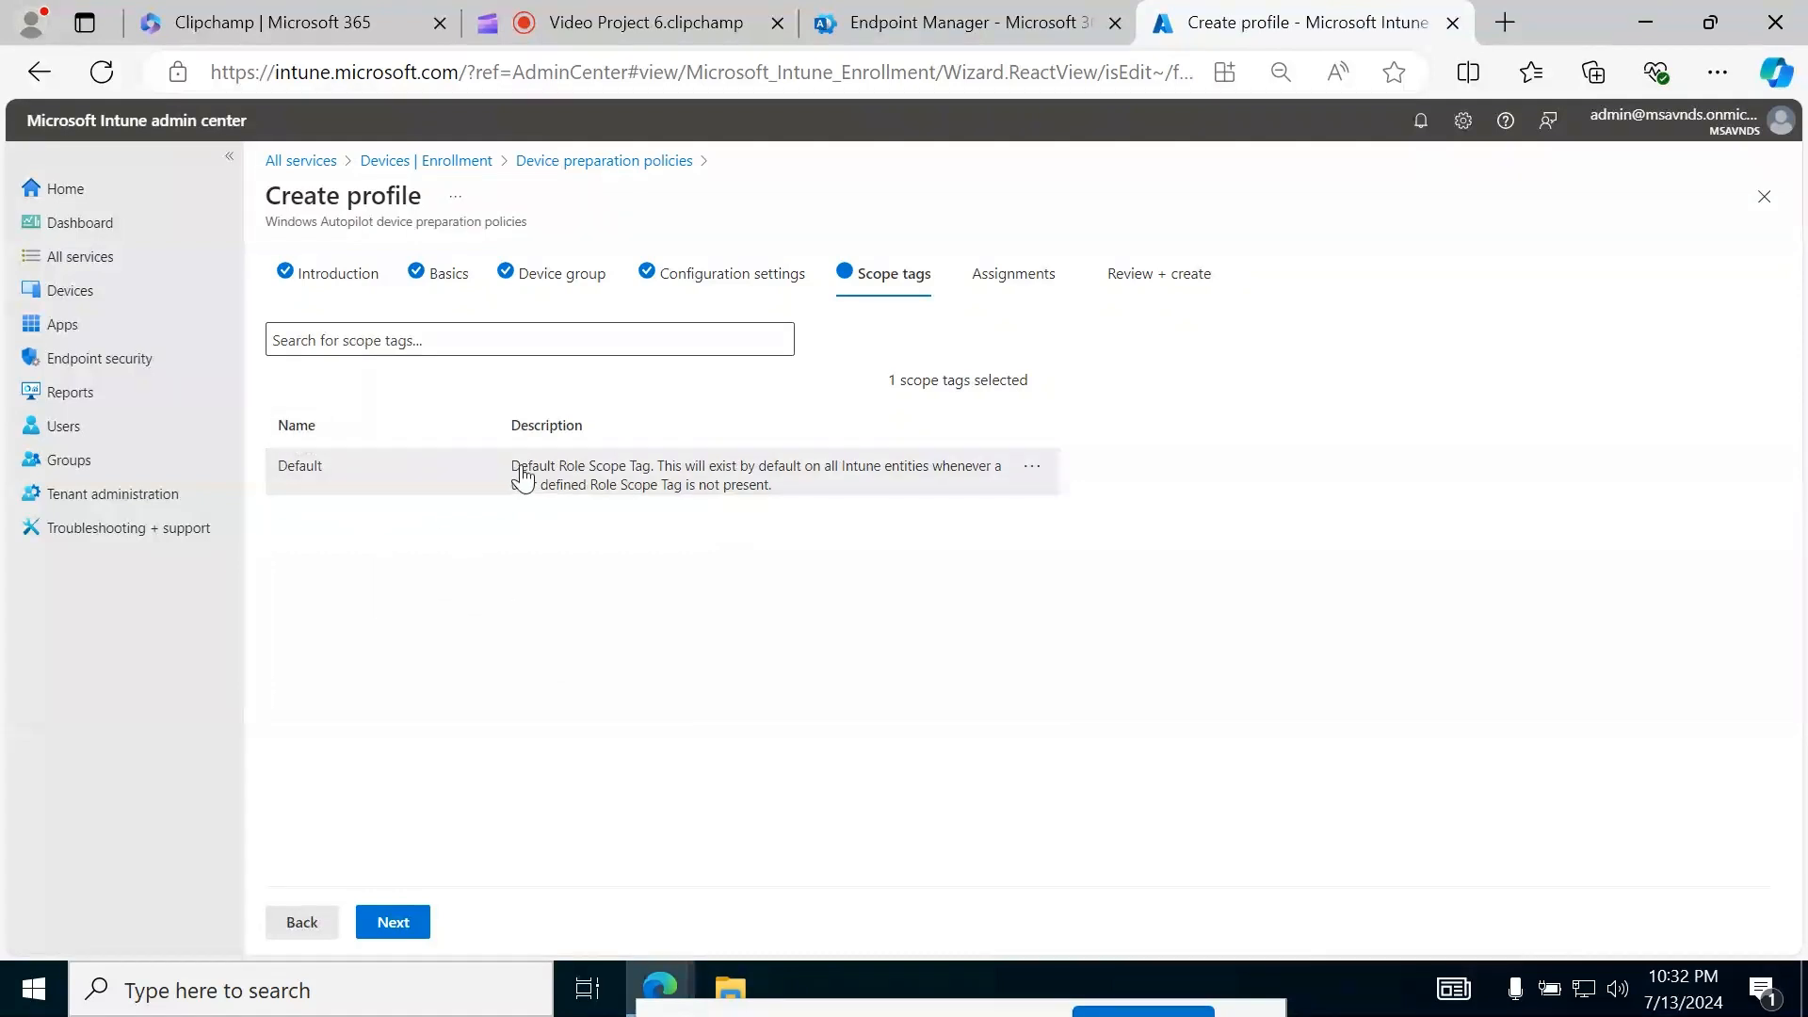
- Check which scope tags are available, keep the Default tag and continue to the assignments
click(1034, 468)
click(677, 666)
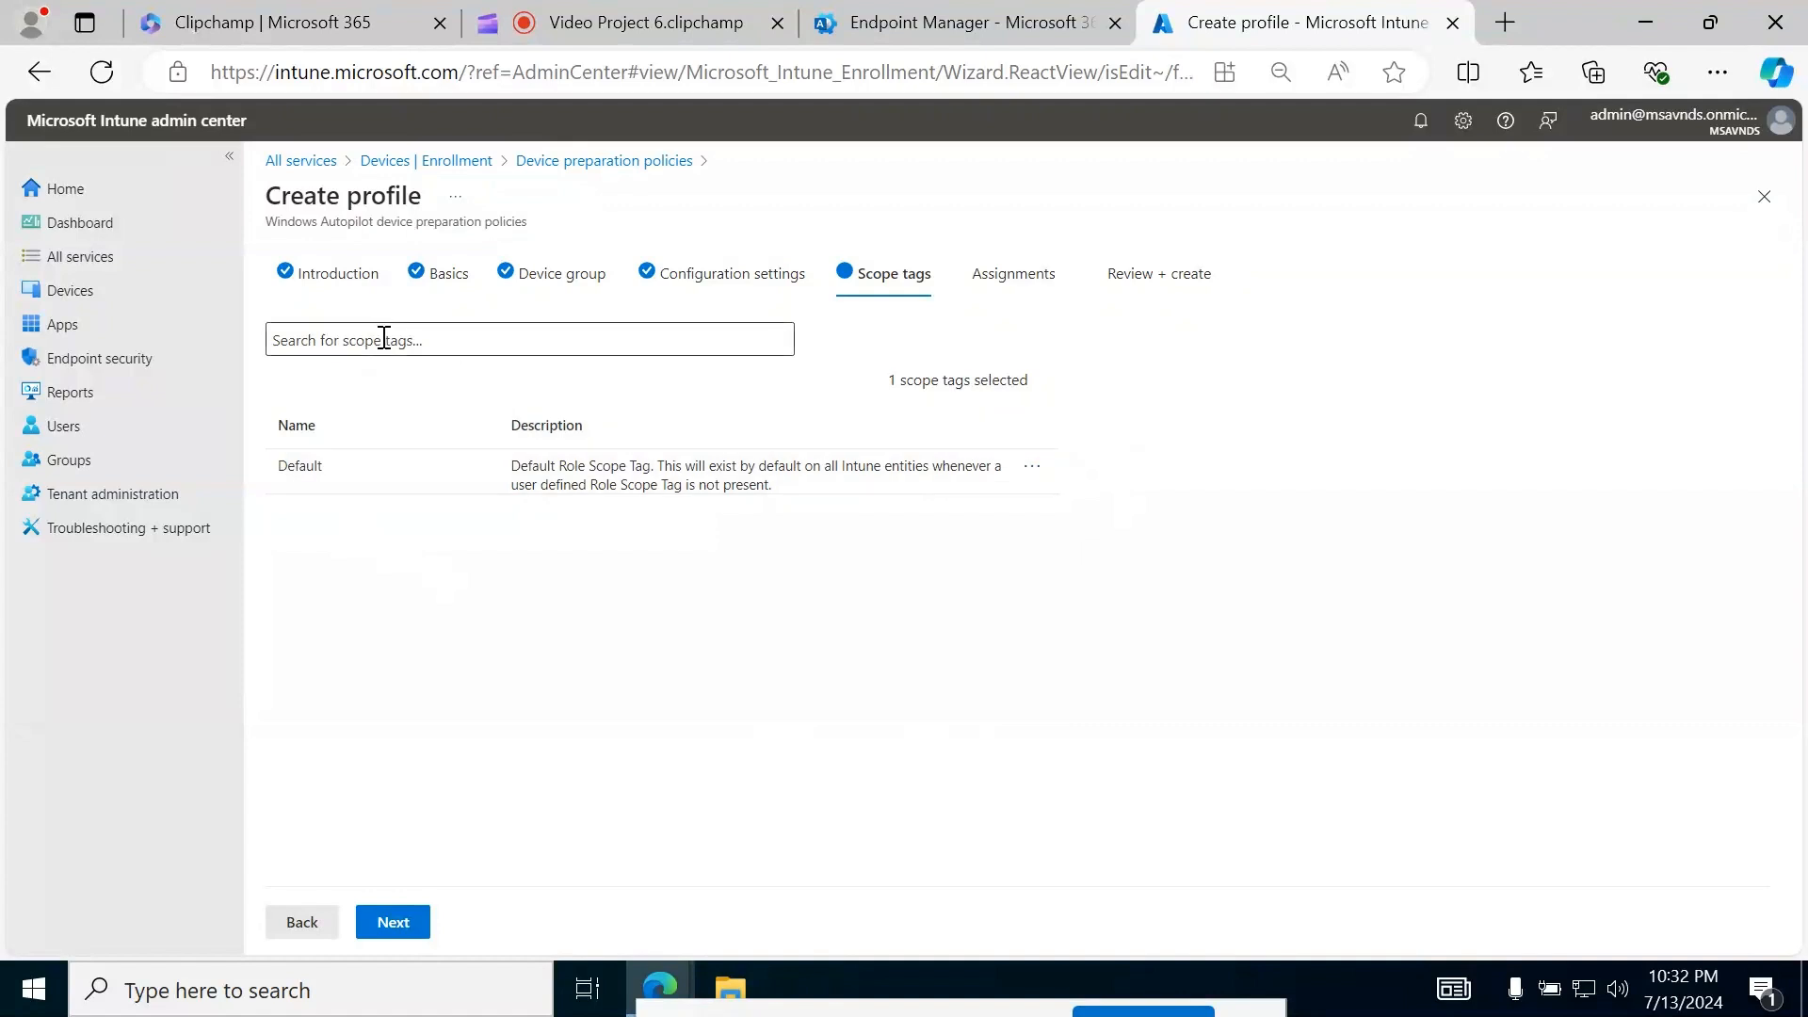
click(433, 346)
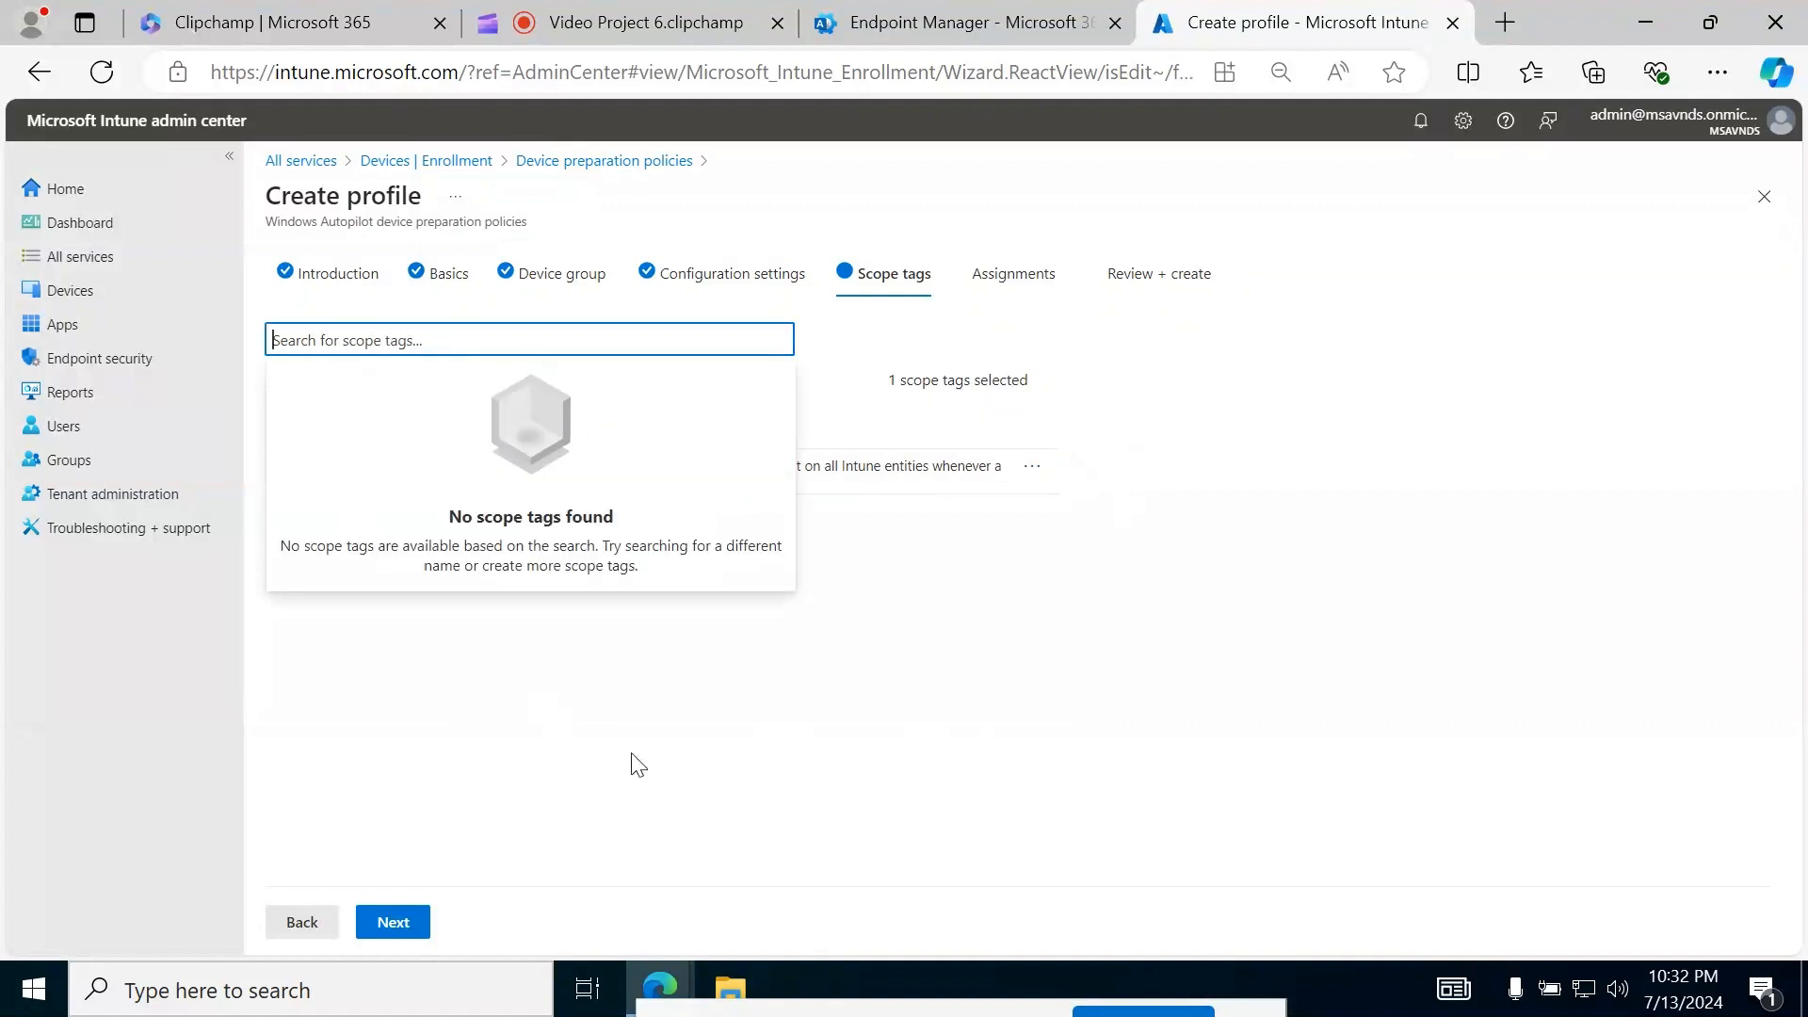
click(562, 734)
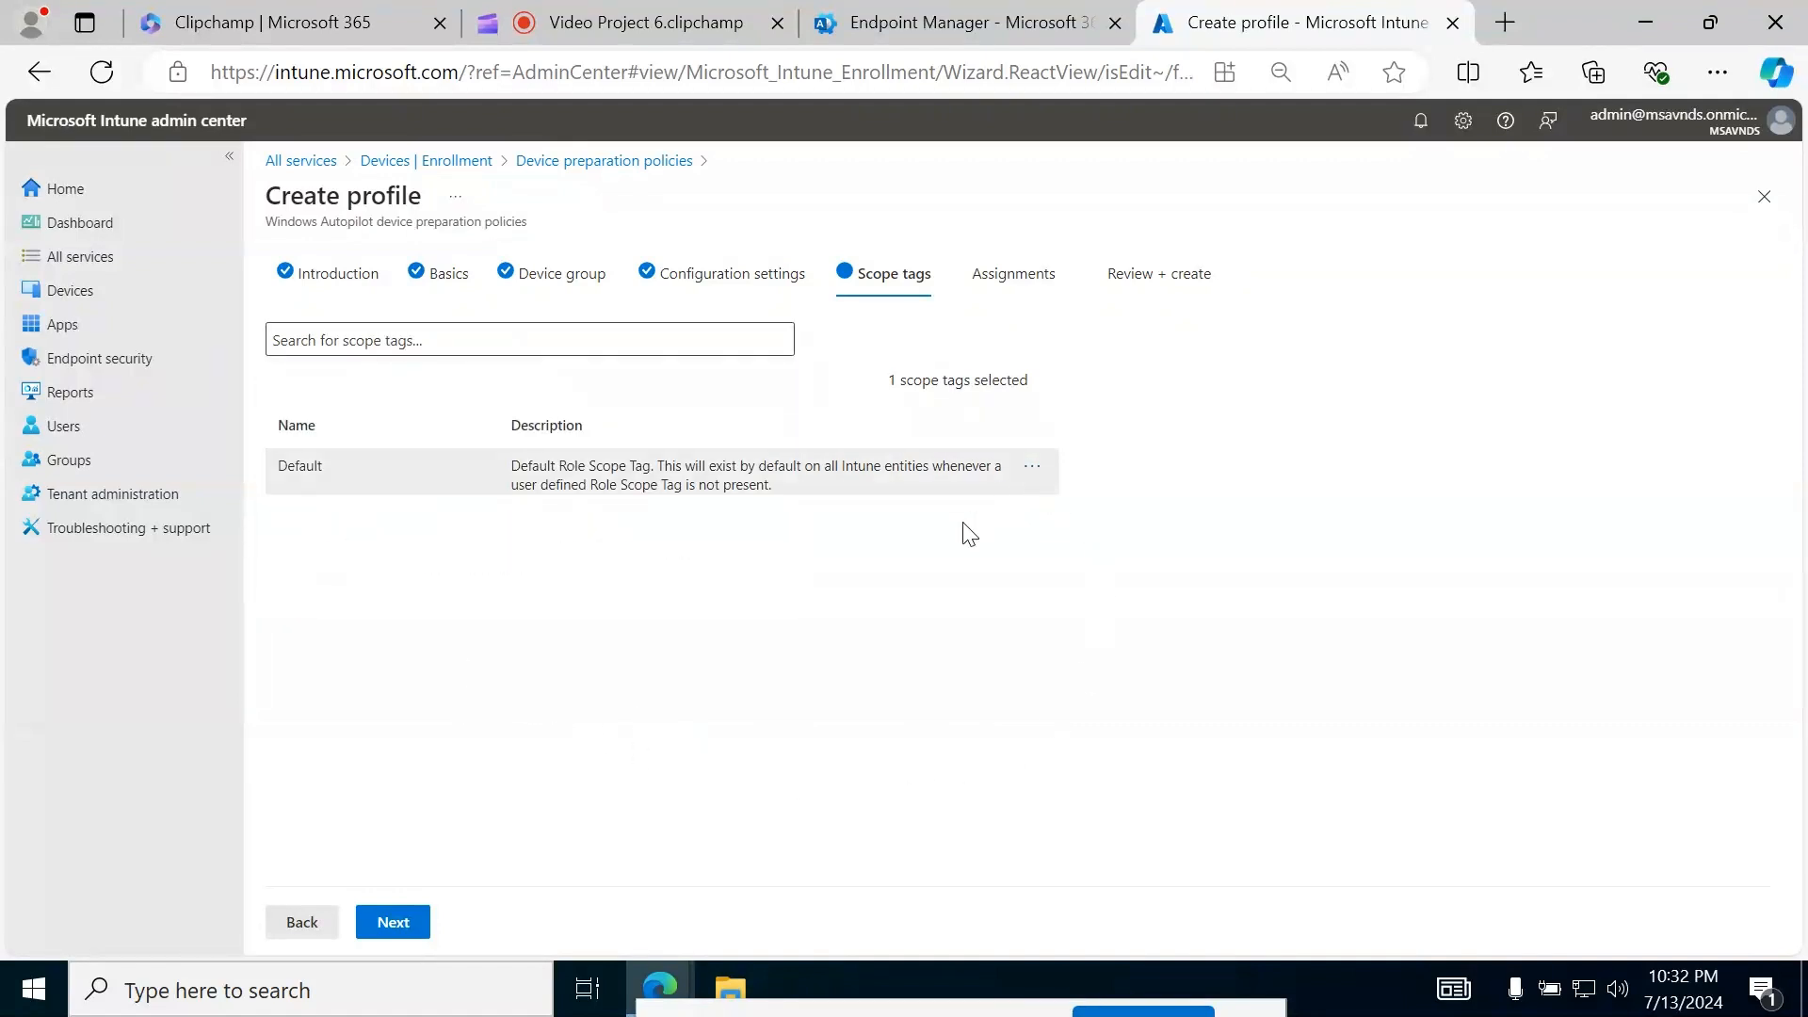
drag(271, 482, 922, 505)
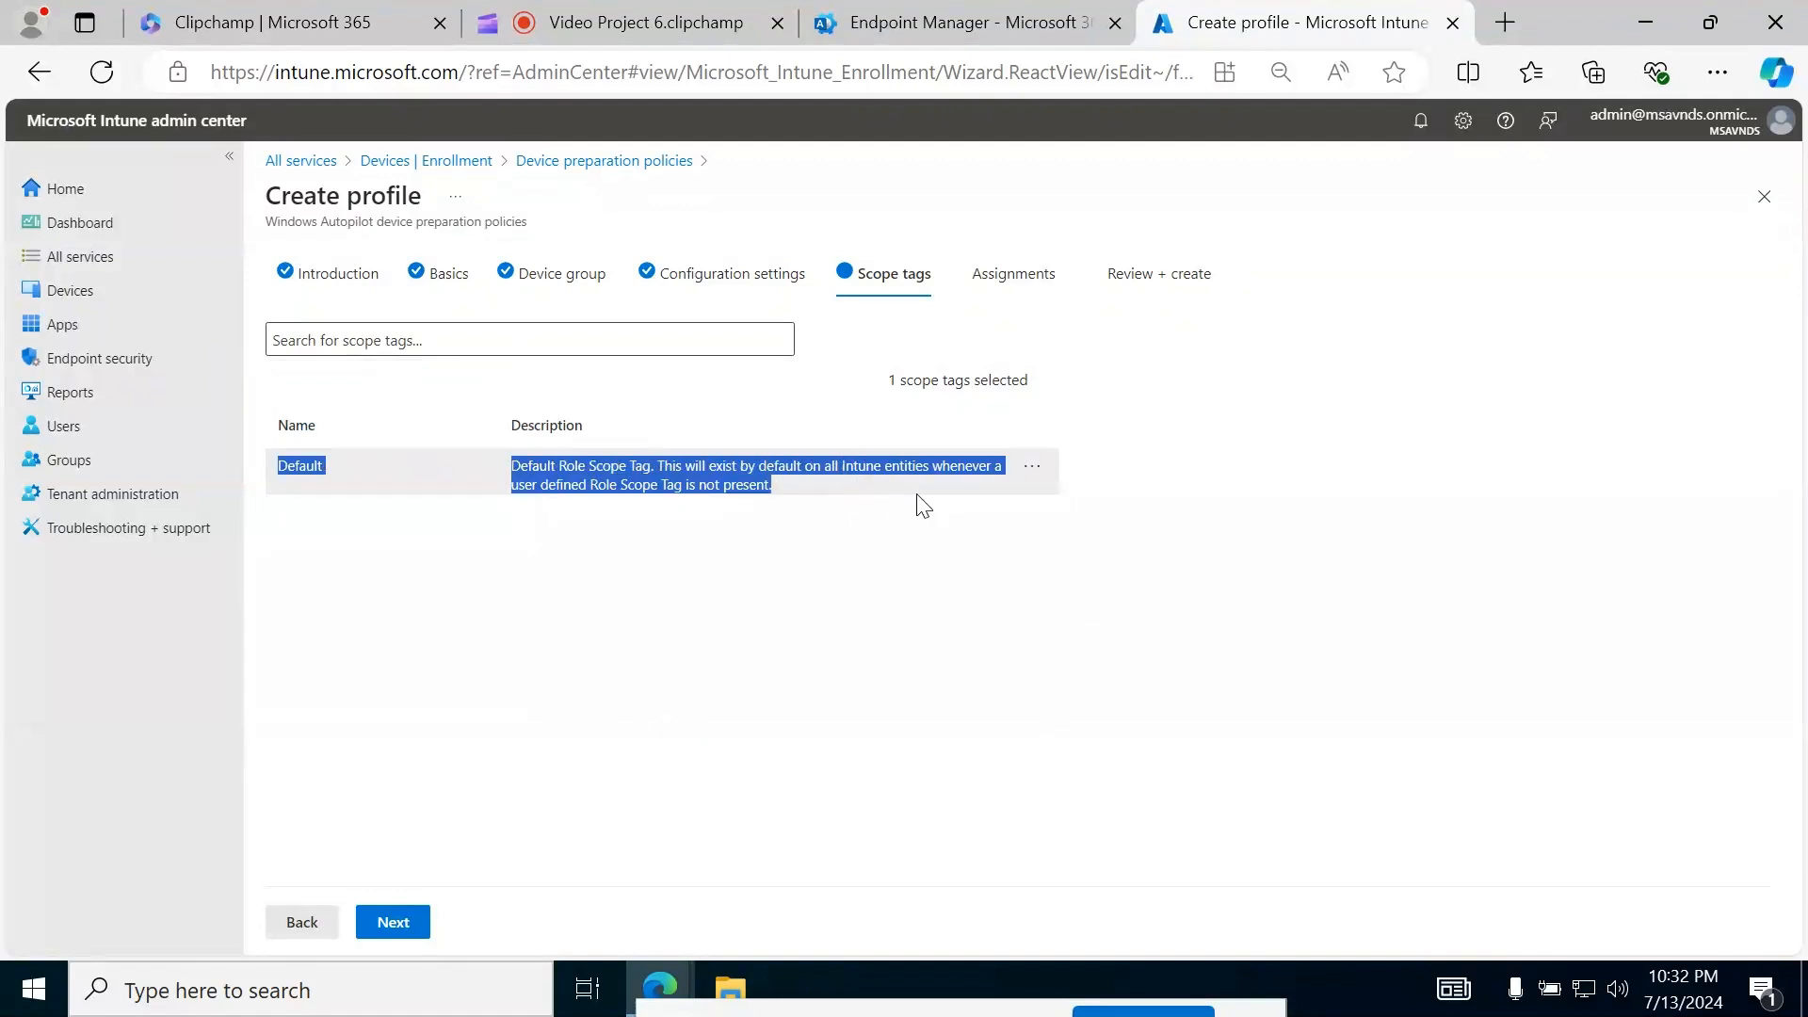
click(750, 683)
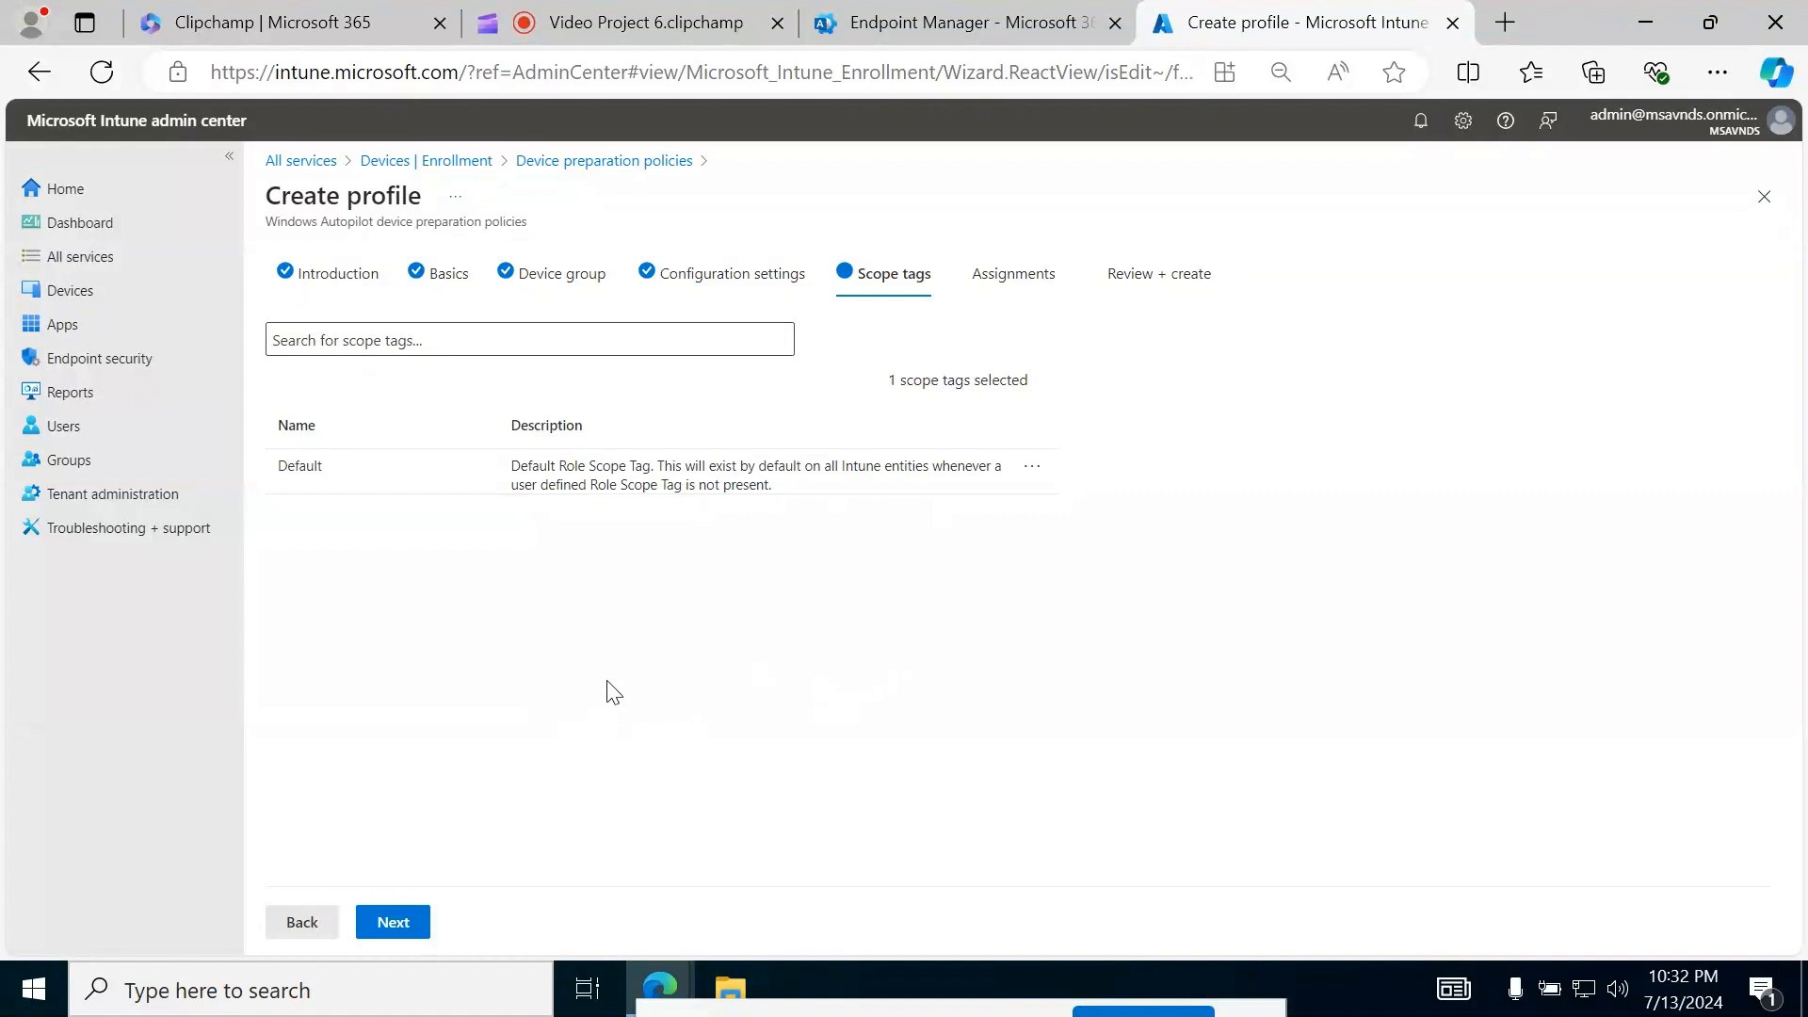
click(415, 921)
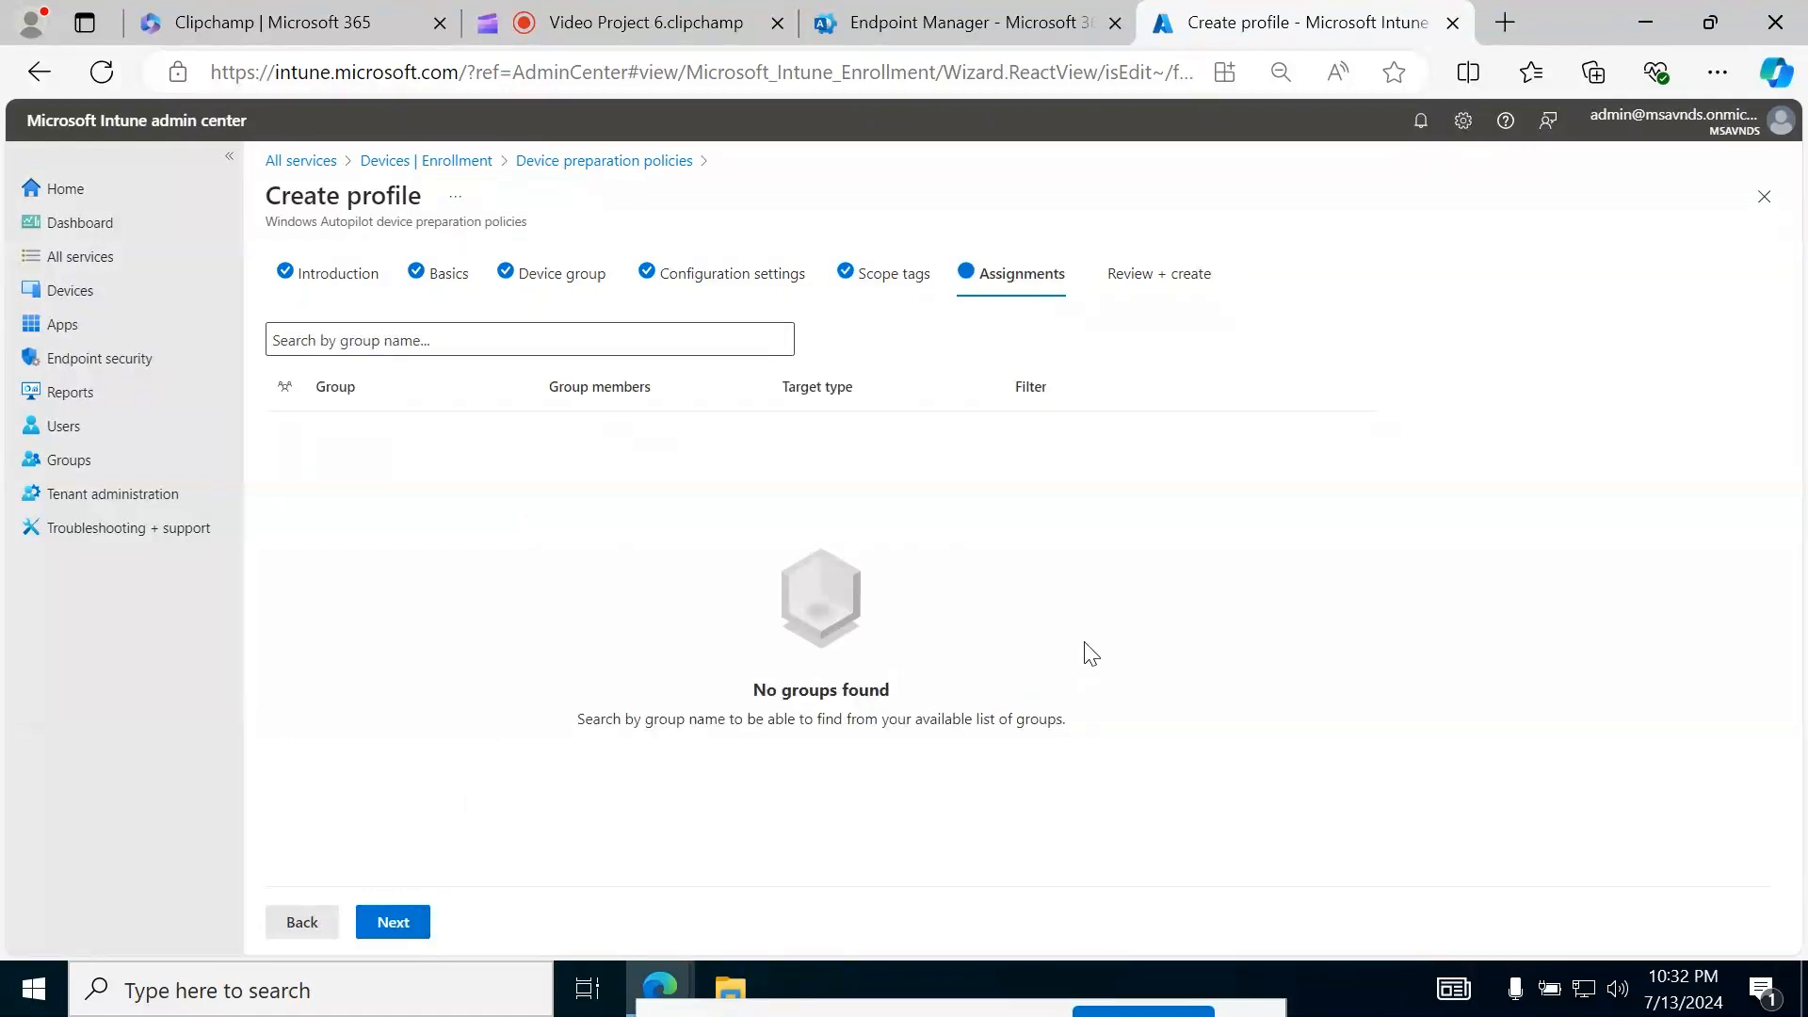
- Find the Windows 365 group with the search "wind", assign the policy to it and continue to the review
click(460, 350)
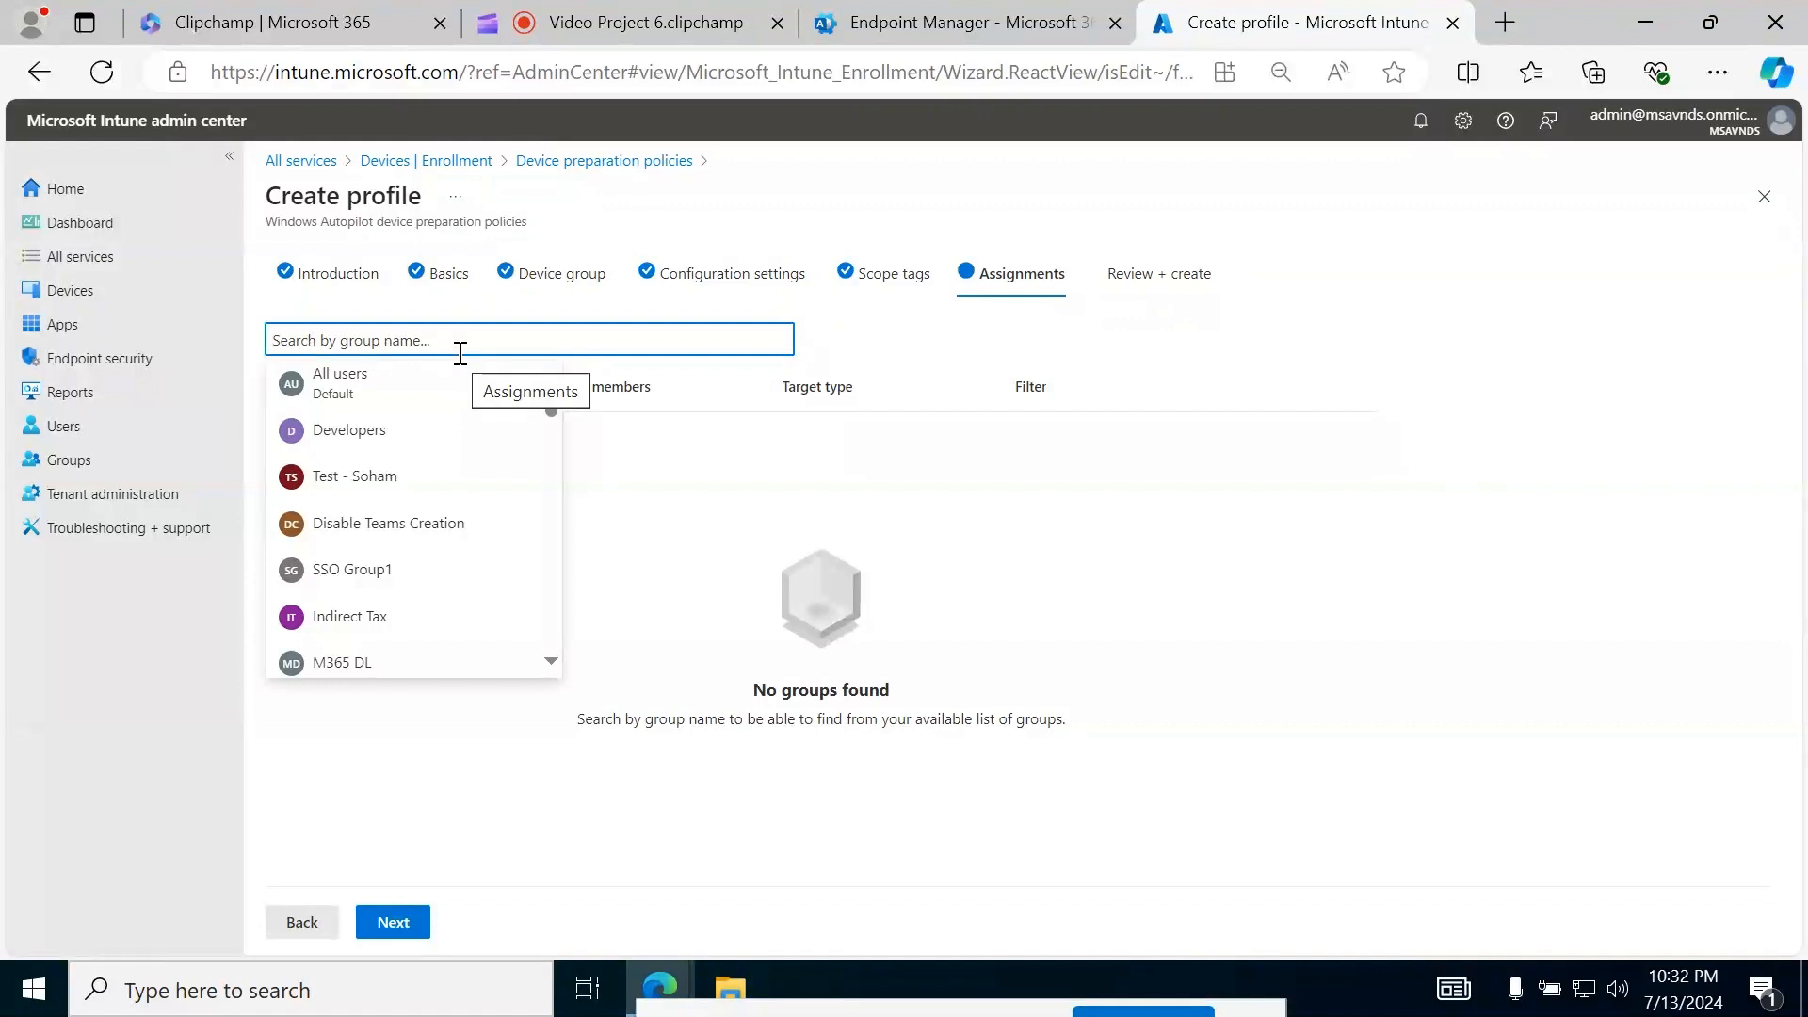
scroll(403, 579, down, 3)
scroll(403, 593, down, 5)
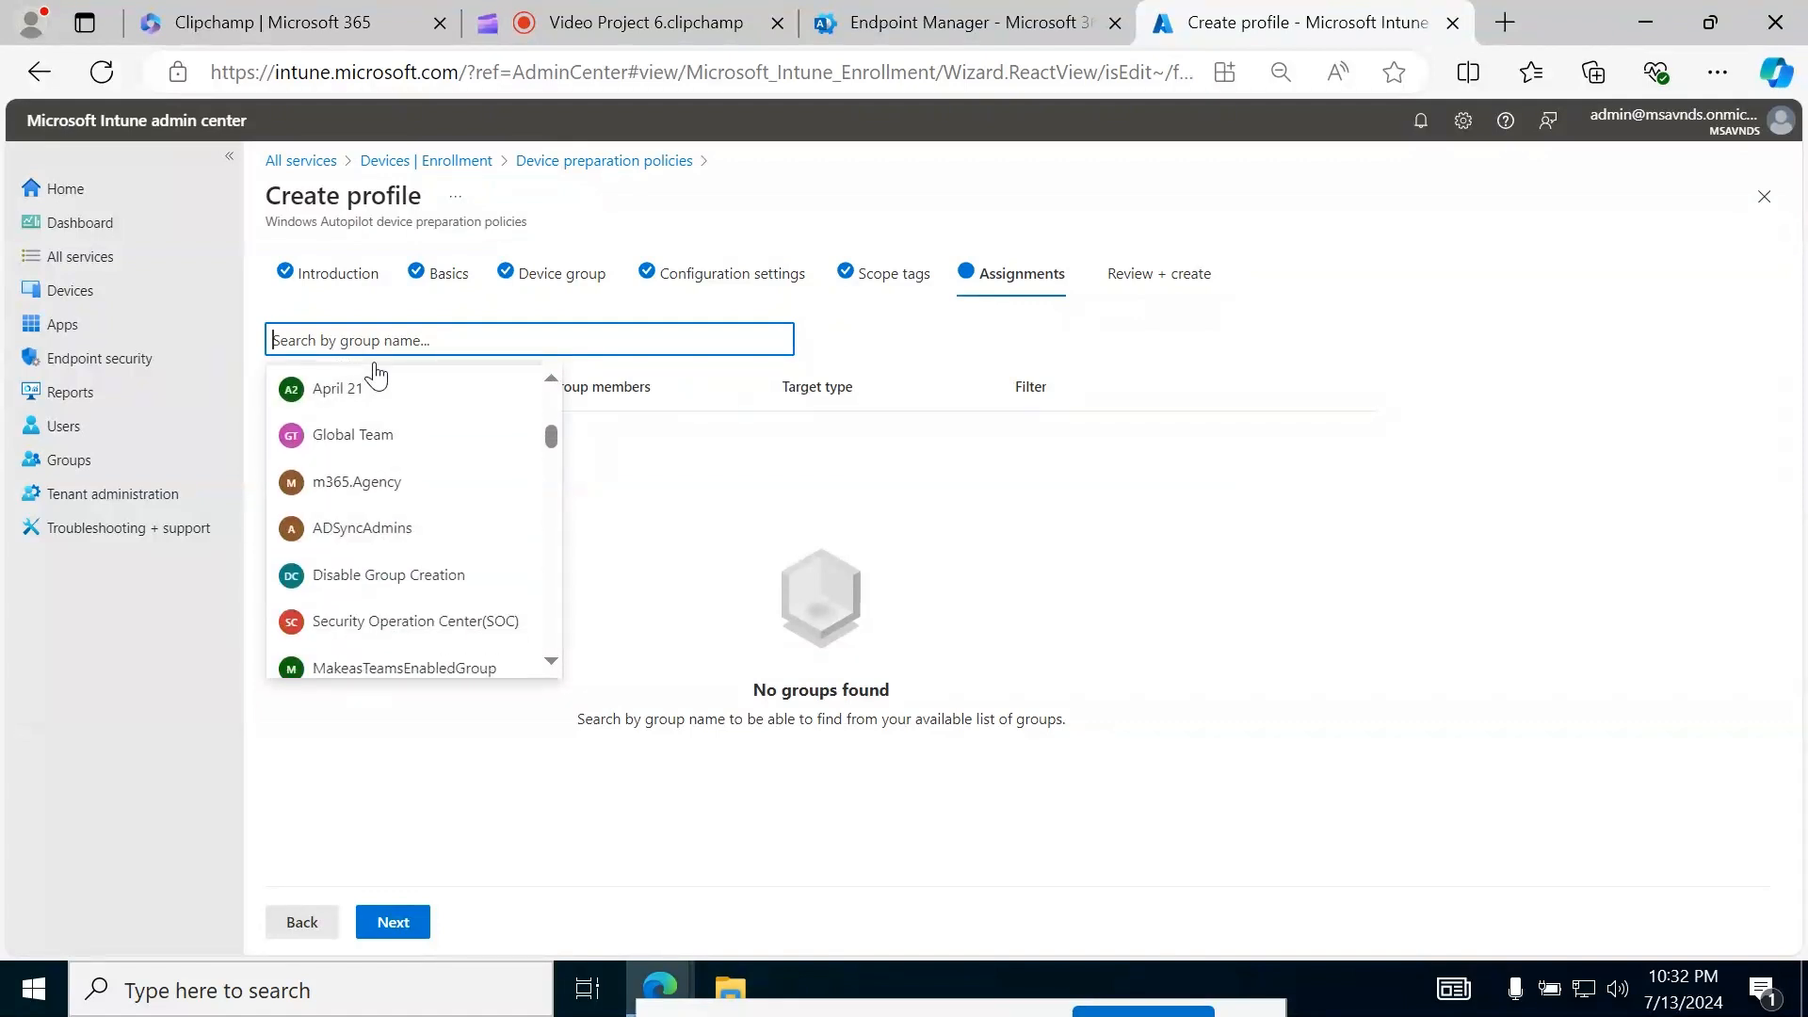
text(wind)
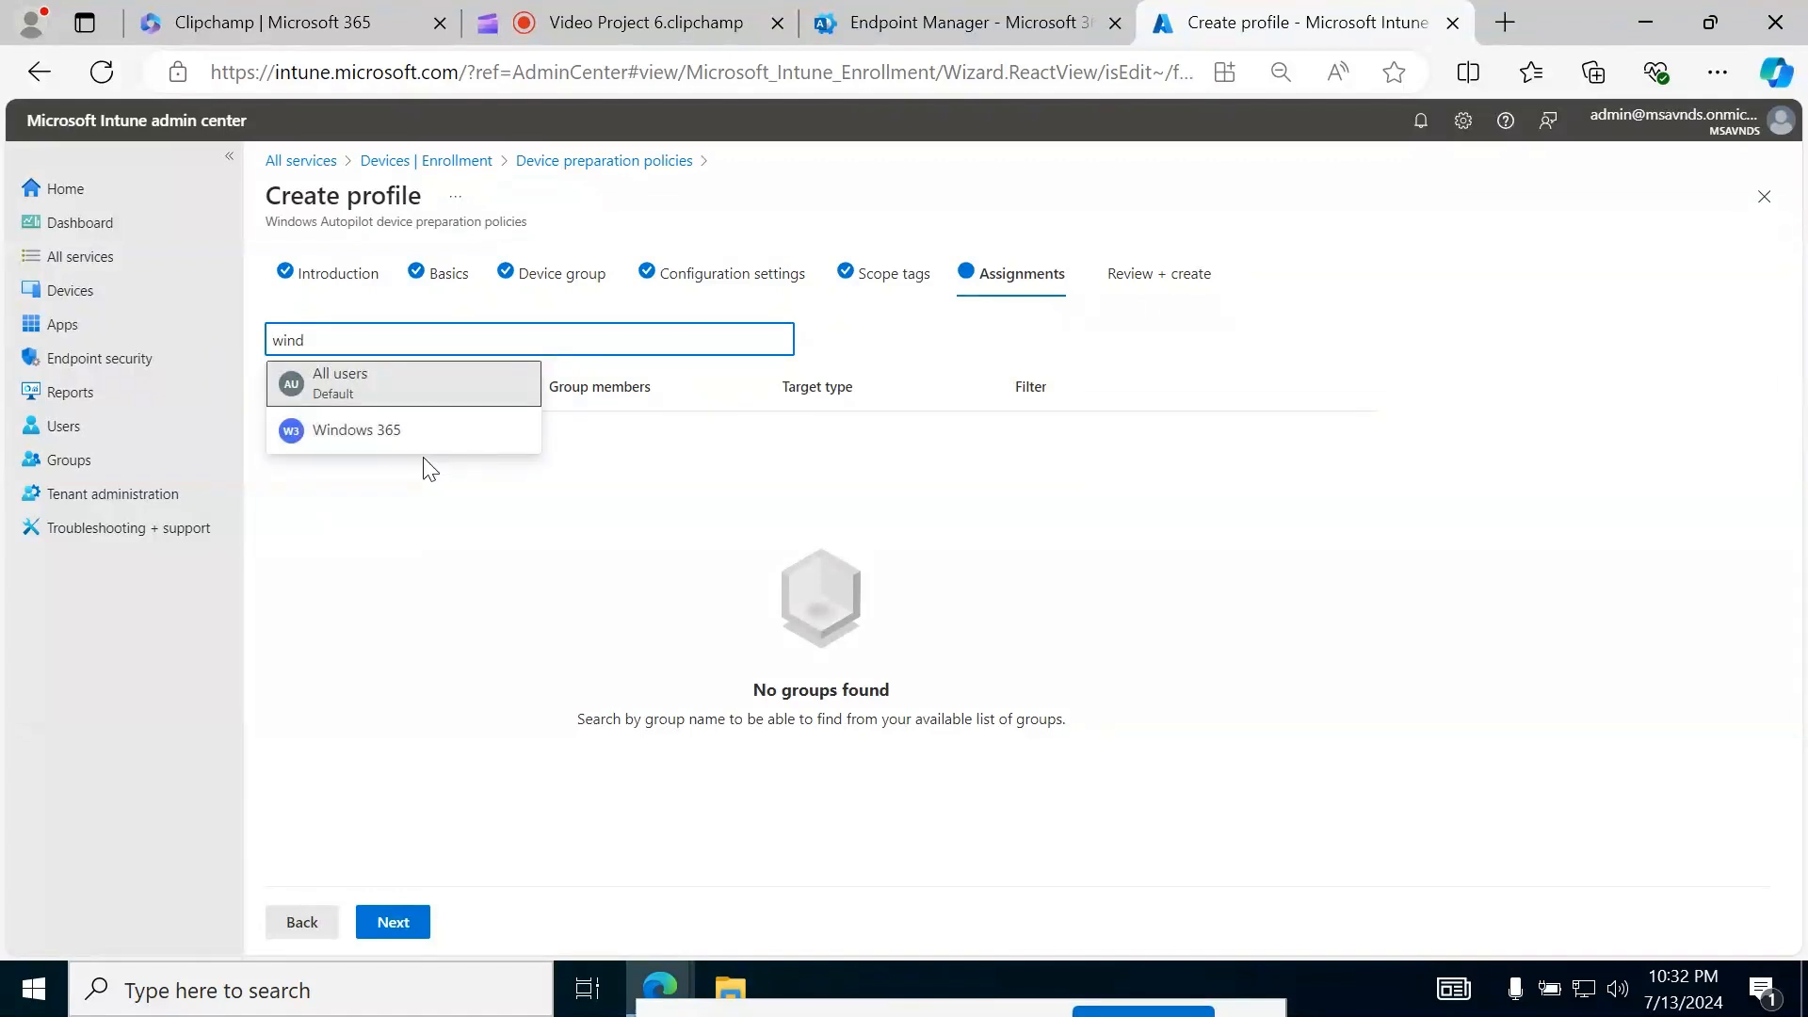
click(422, 433)
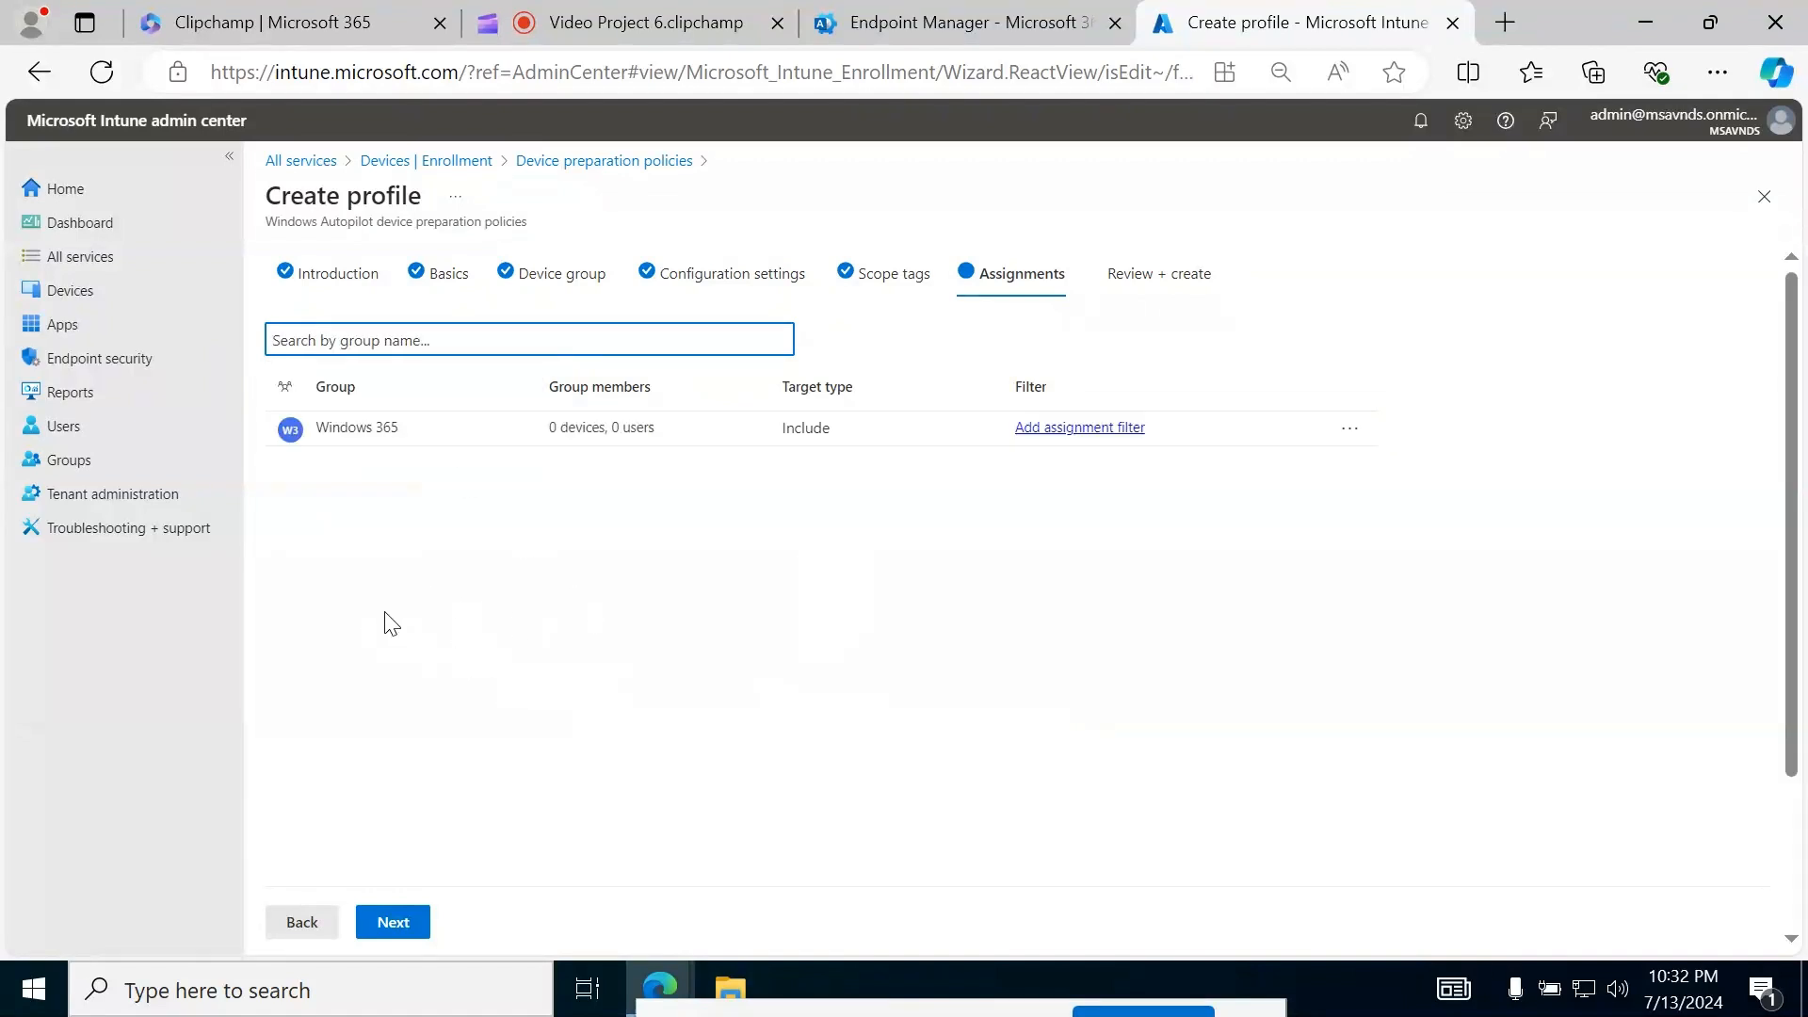
click(492, 581)
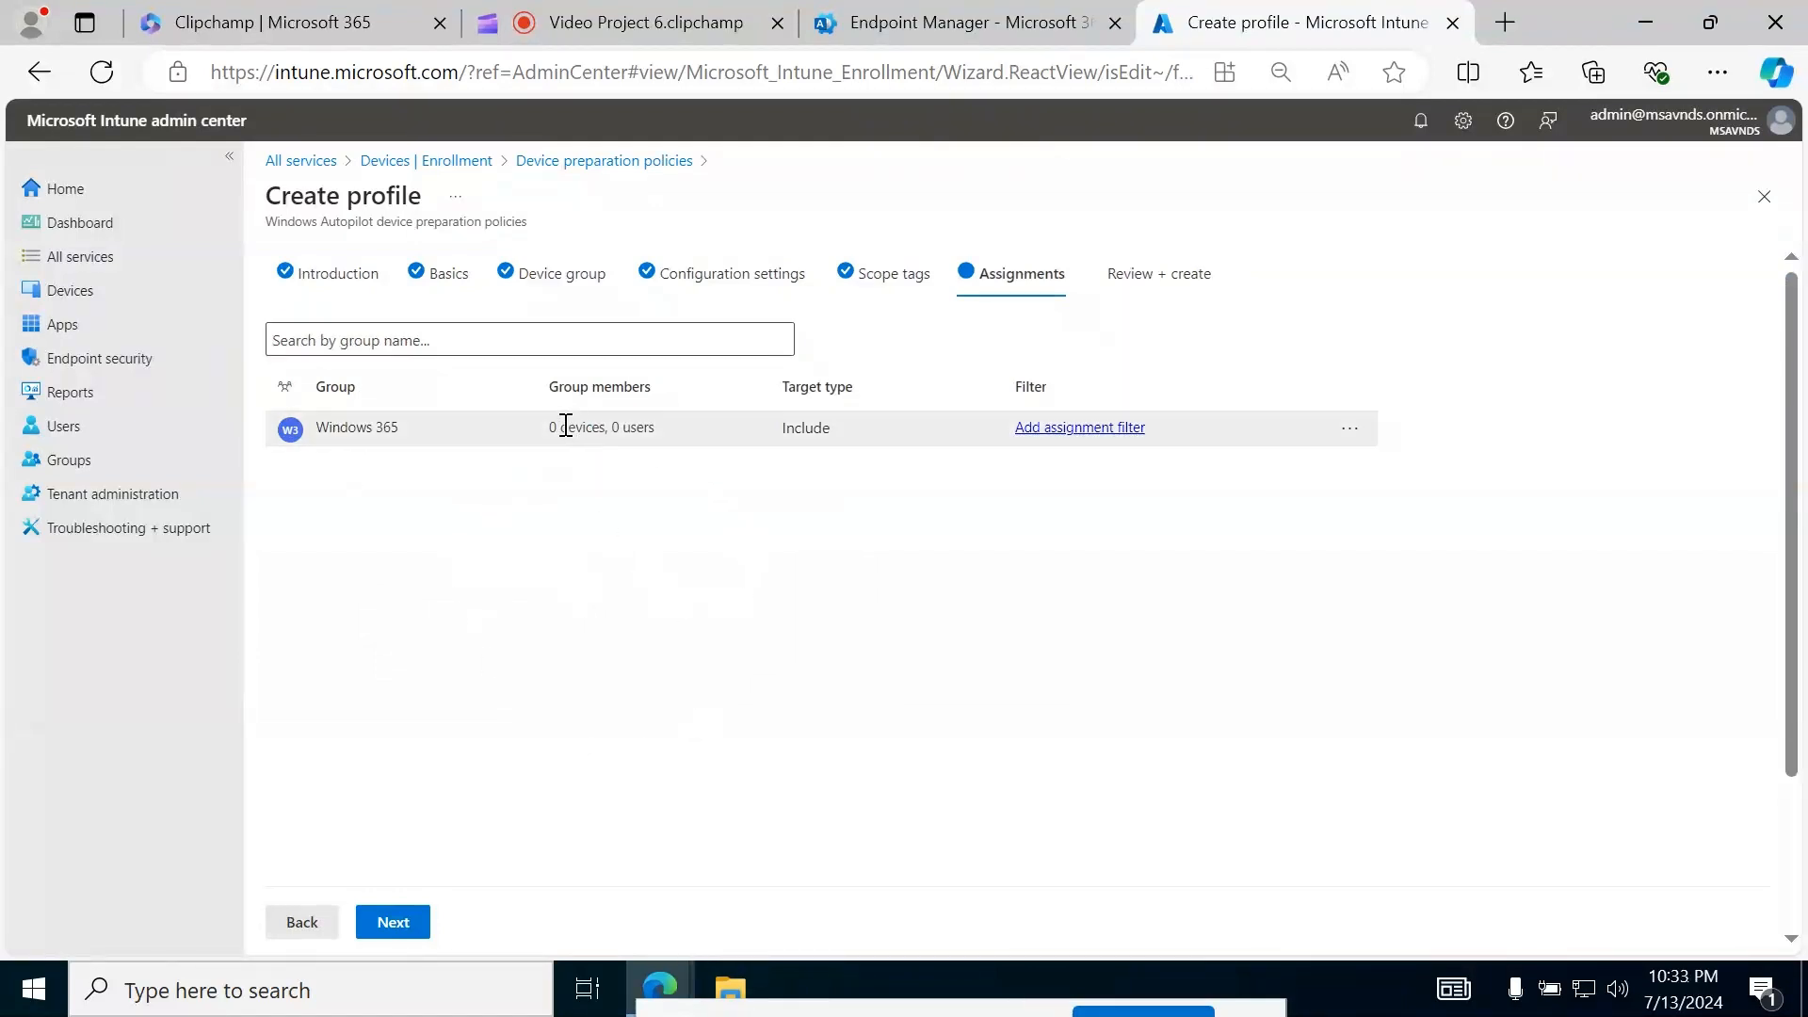
drag(552, 428, 698, 428)
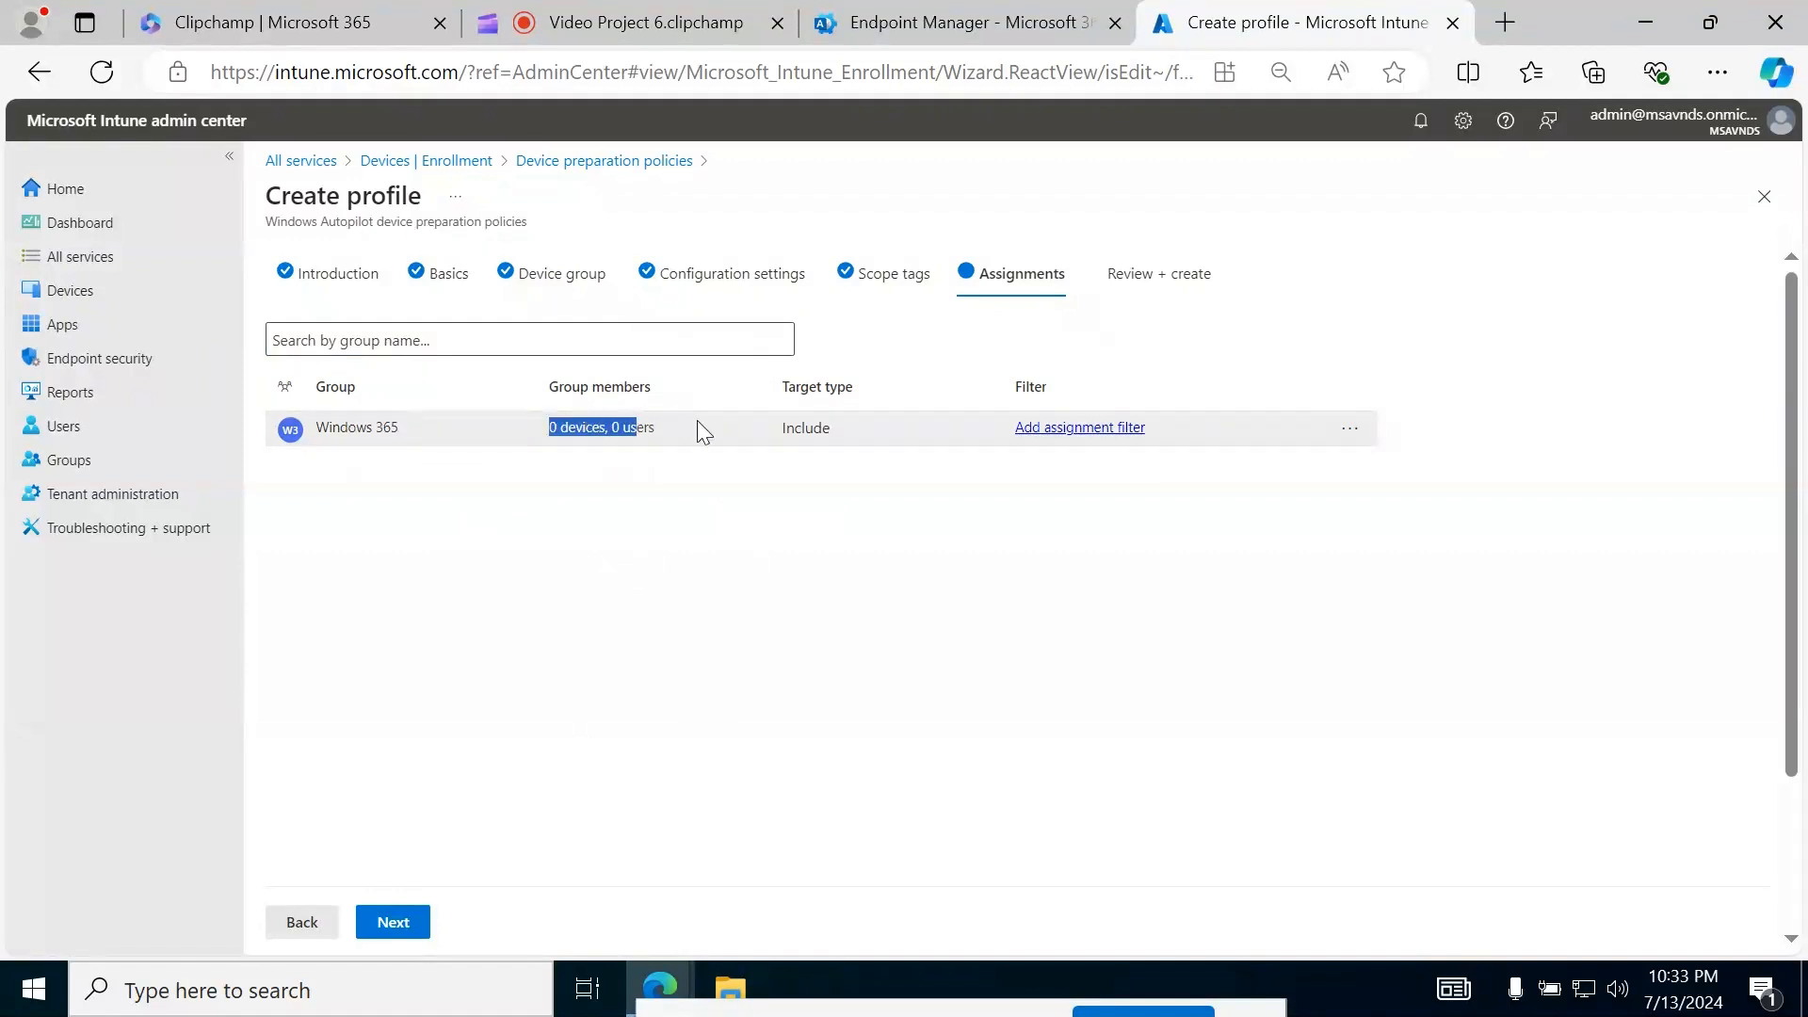
click(513, 641)
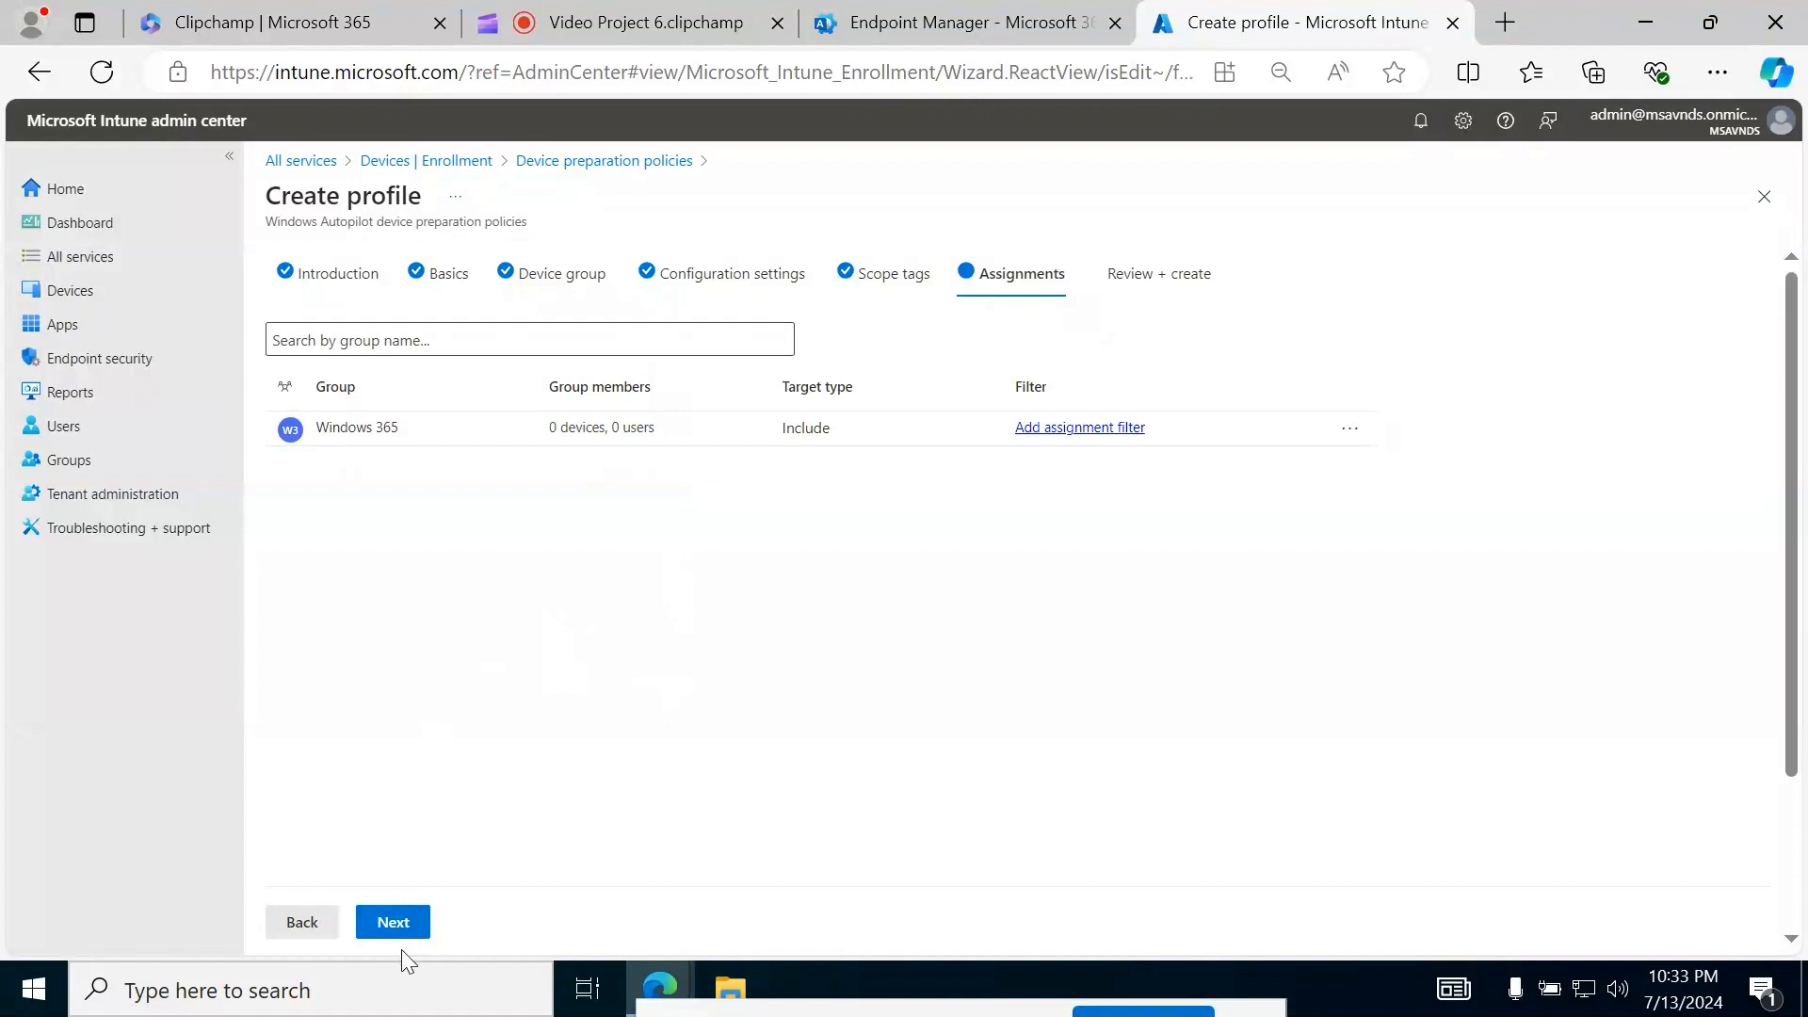
click(369, 923)
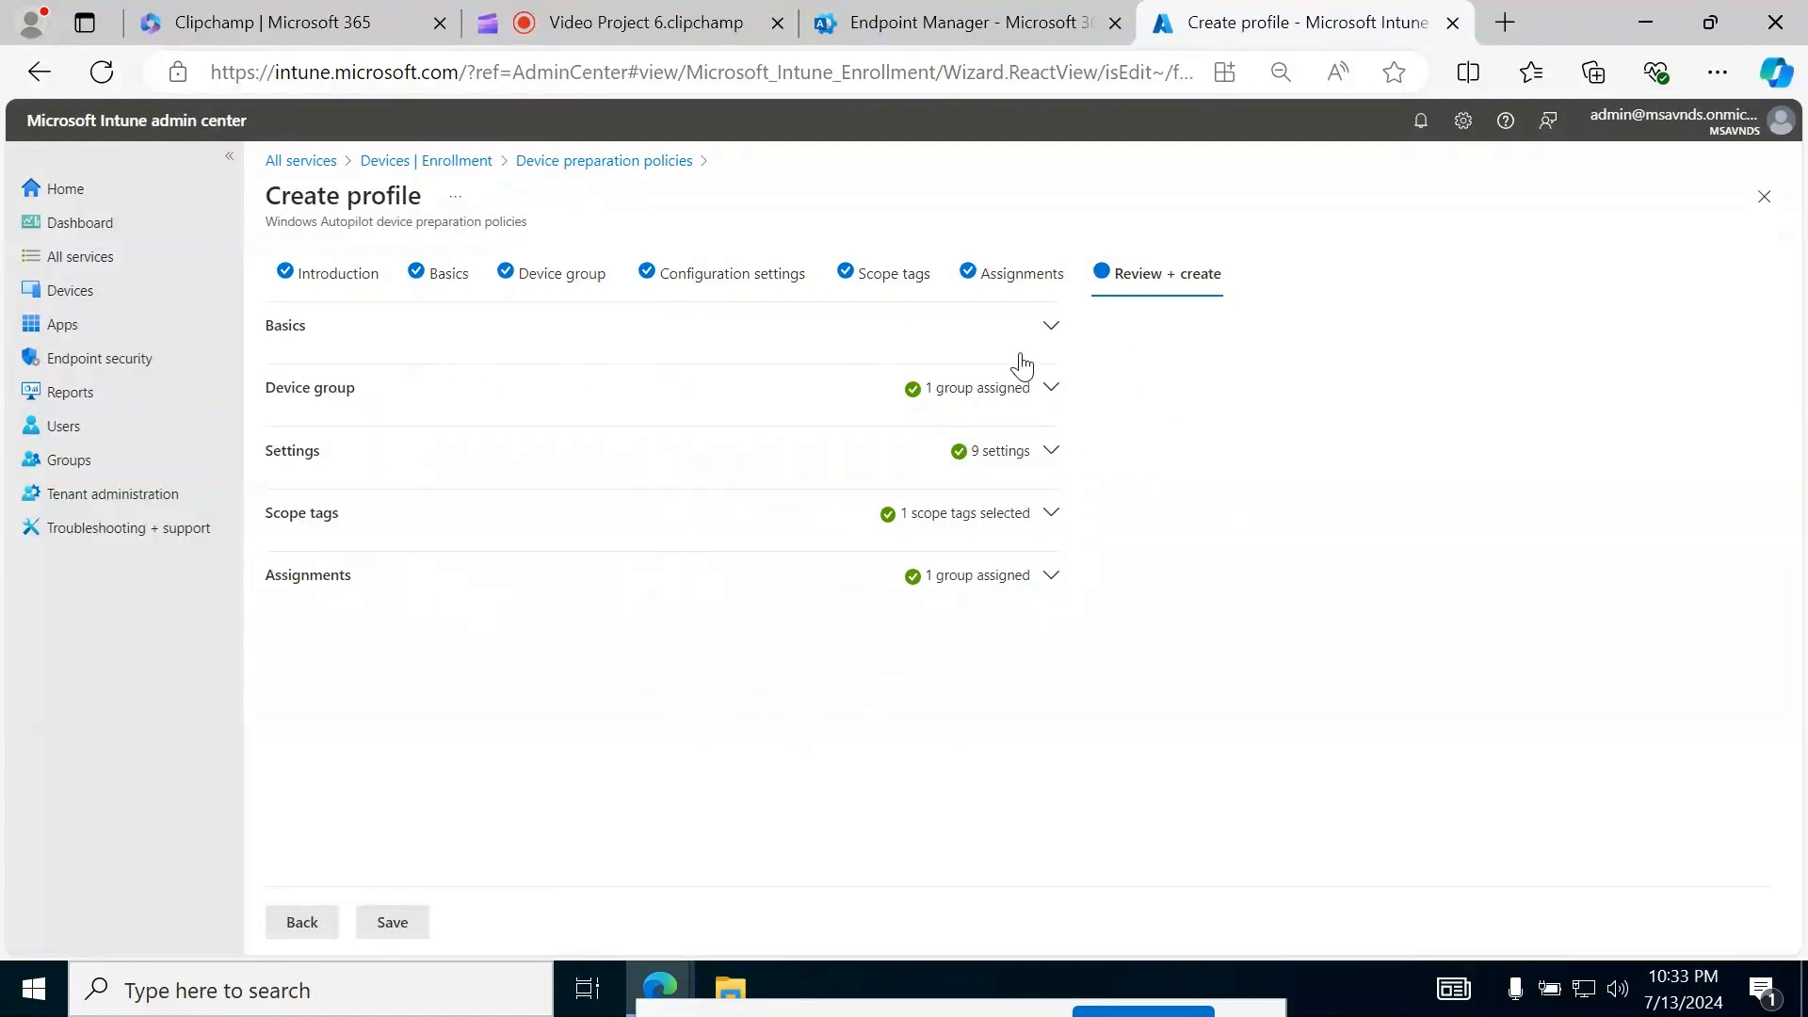
- Review the basics, device group, settings, scope tags and assignments in the profile summary and save the policy
click(1049, 329)
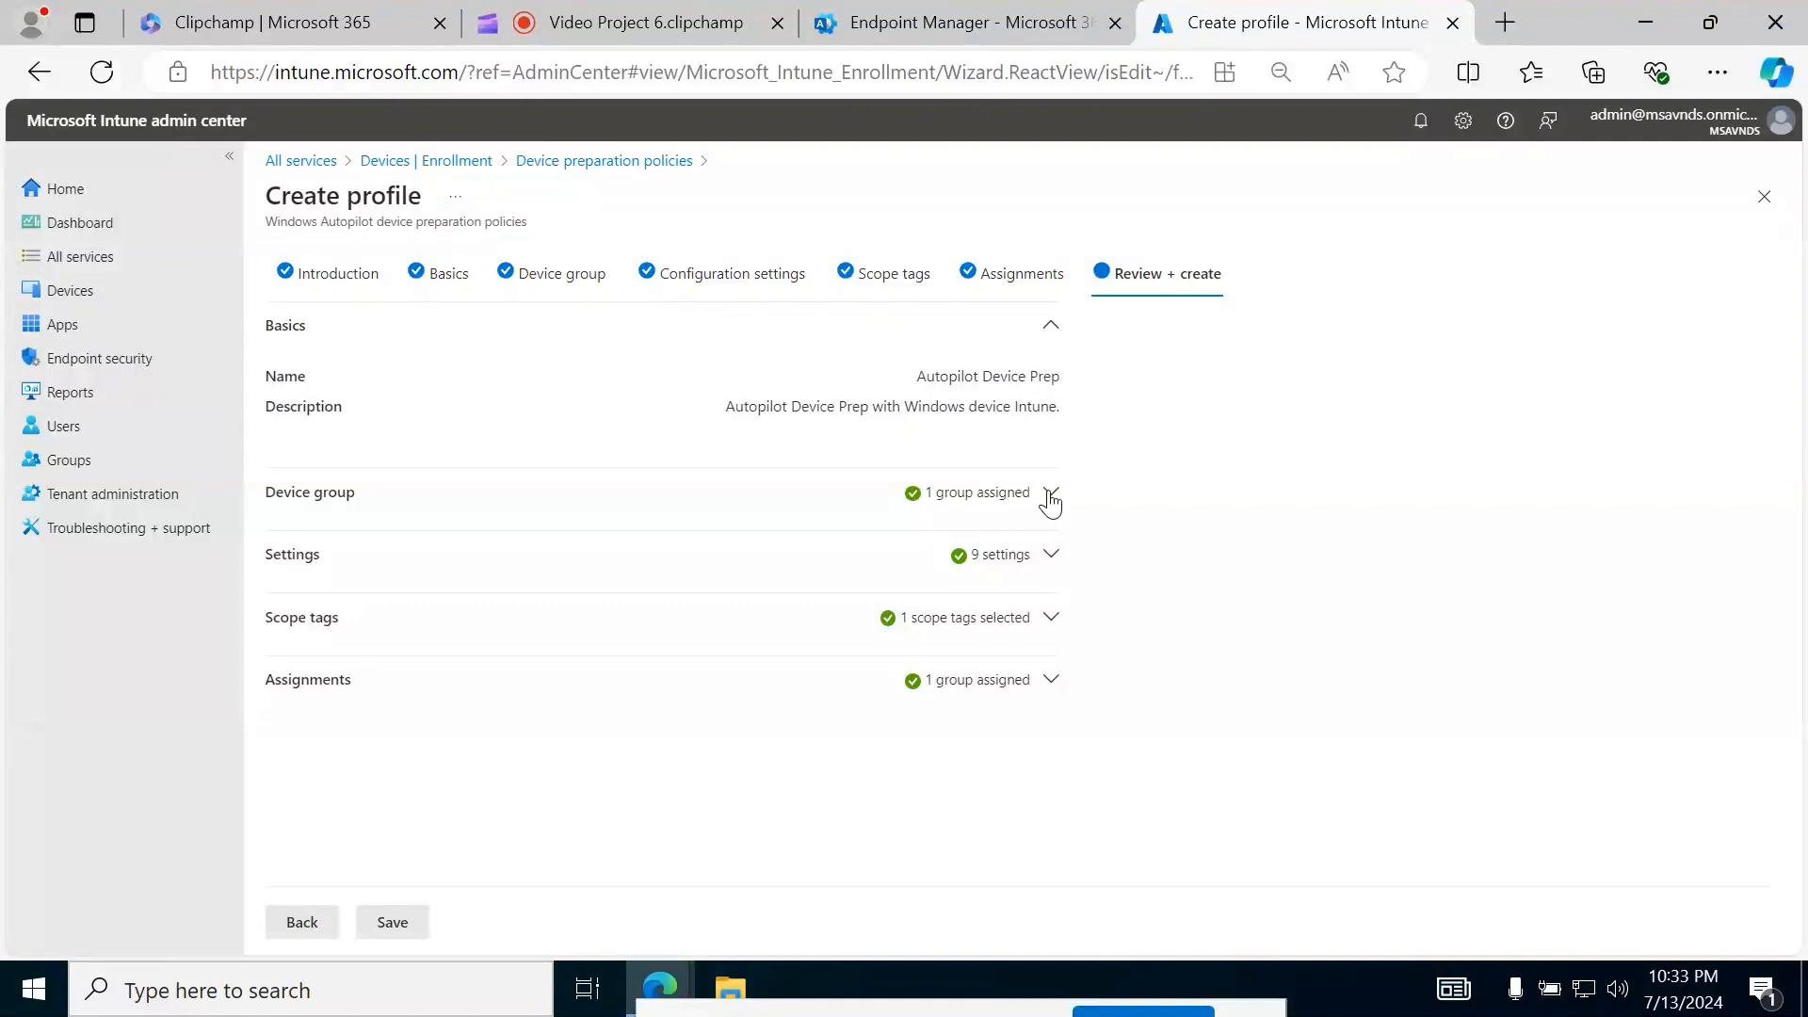
click(1051, 494)
click(1051, 681)
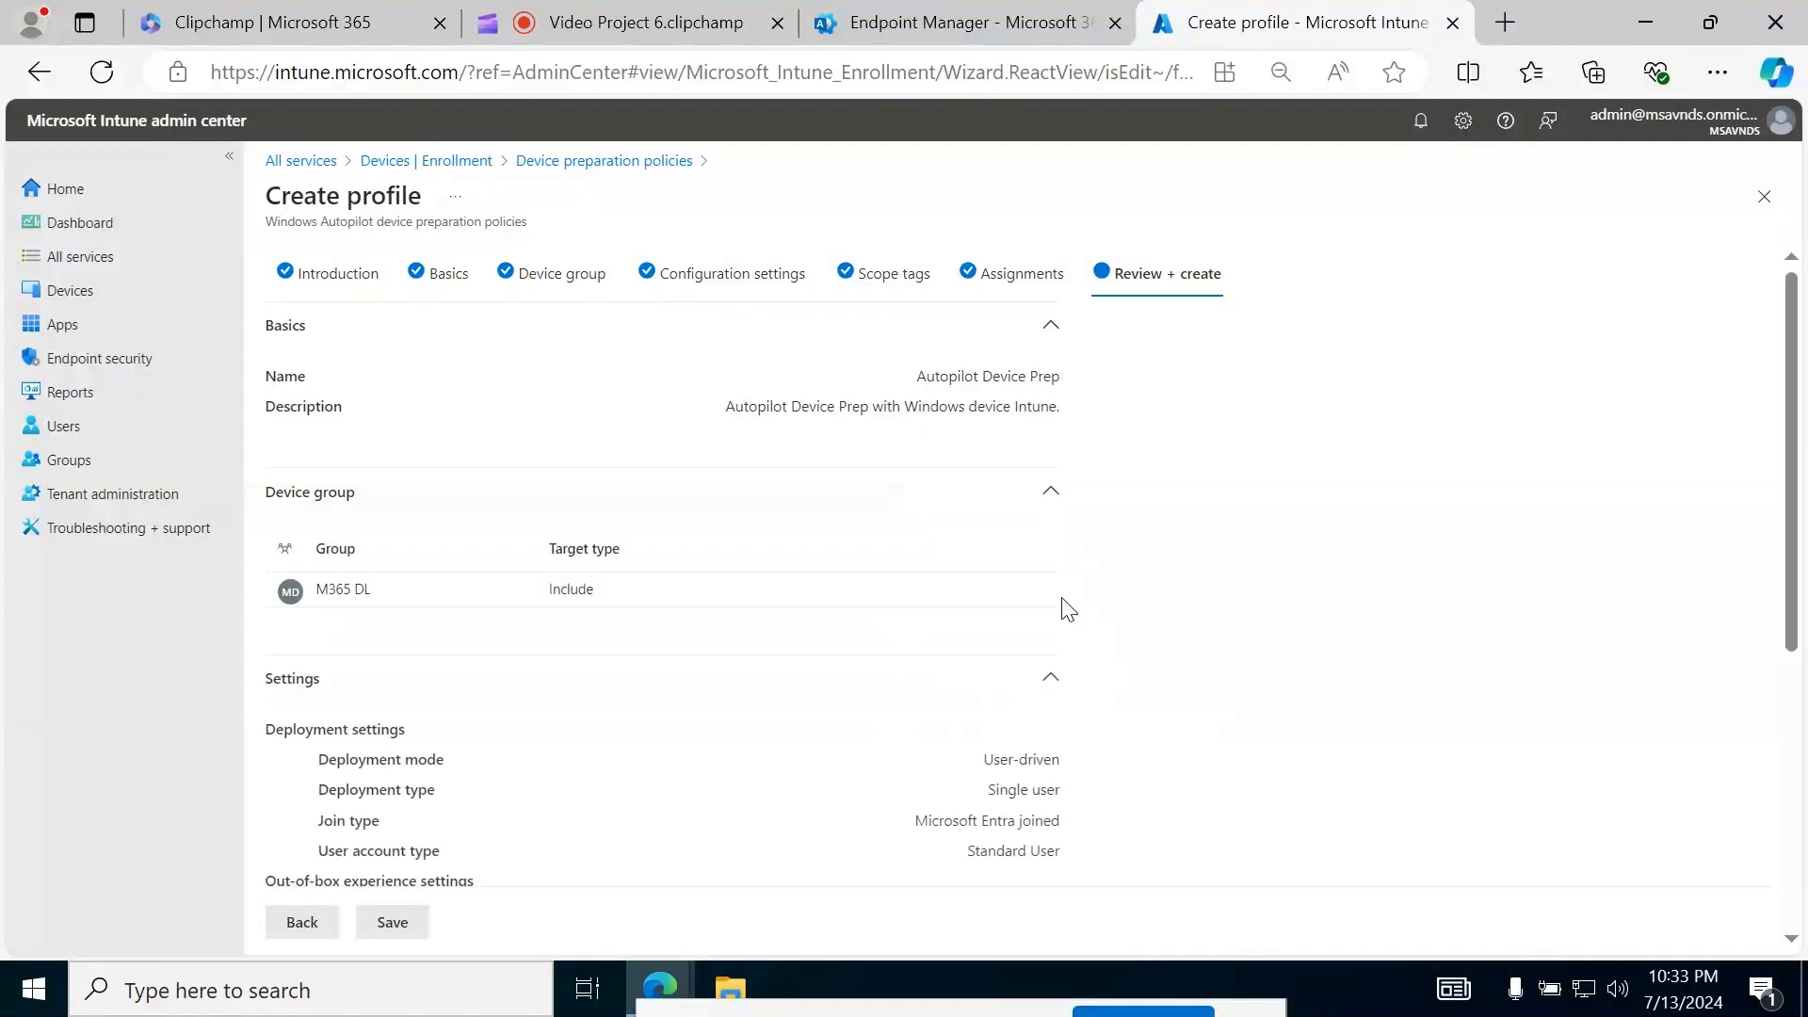
scroll(763, 590, down, 5)
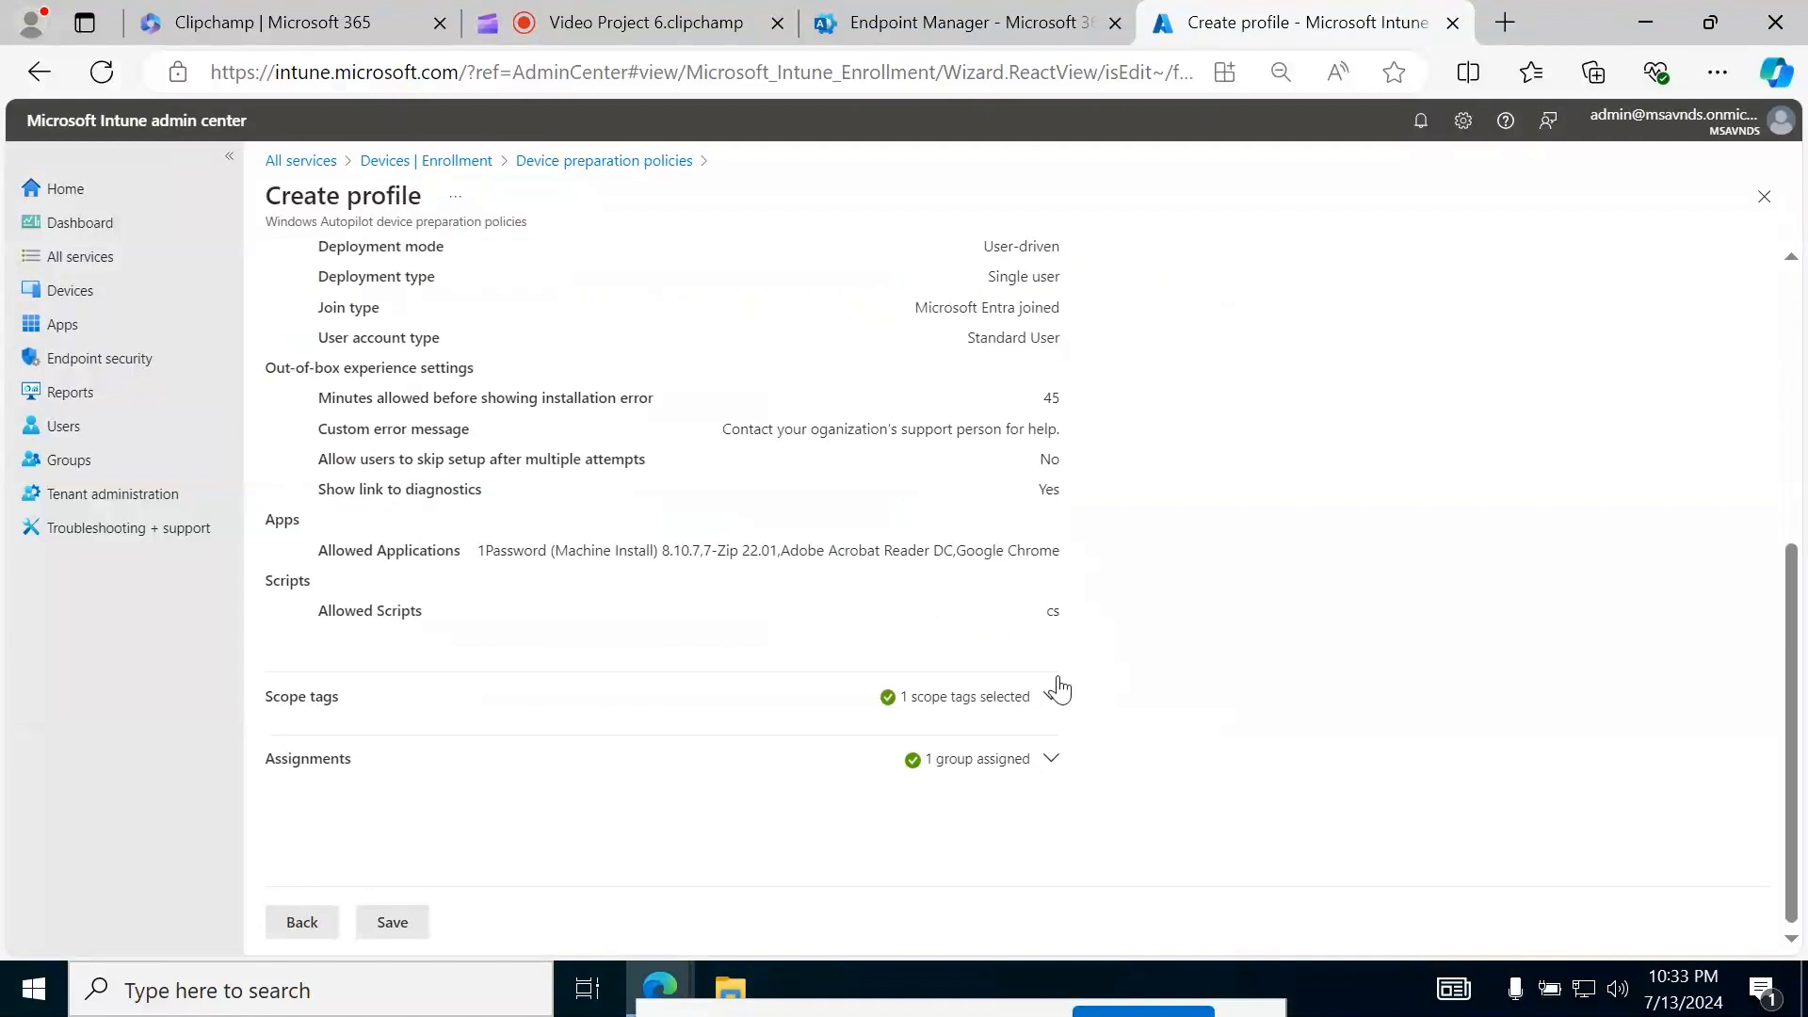
click(1053, 697)
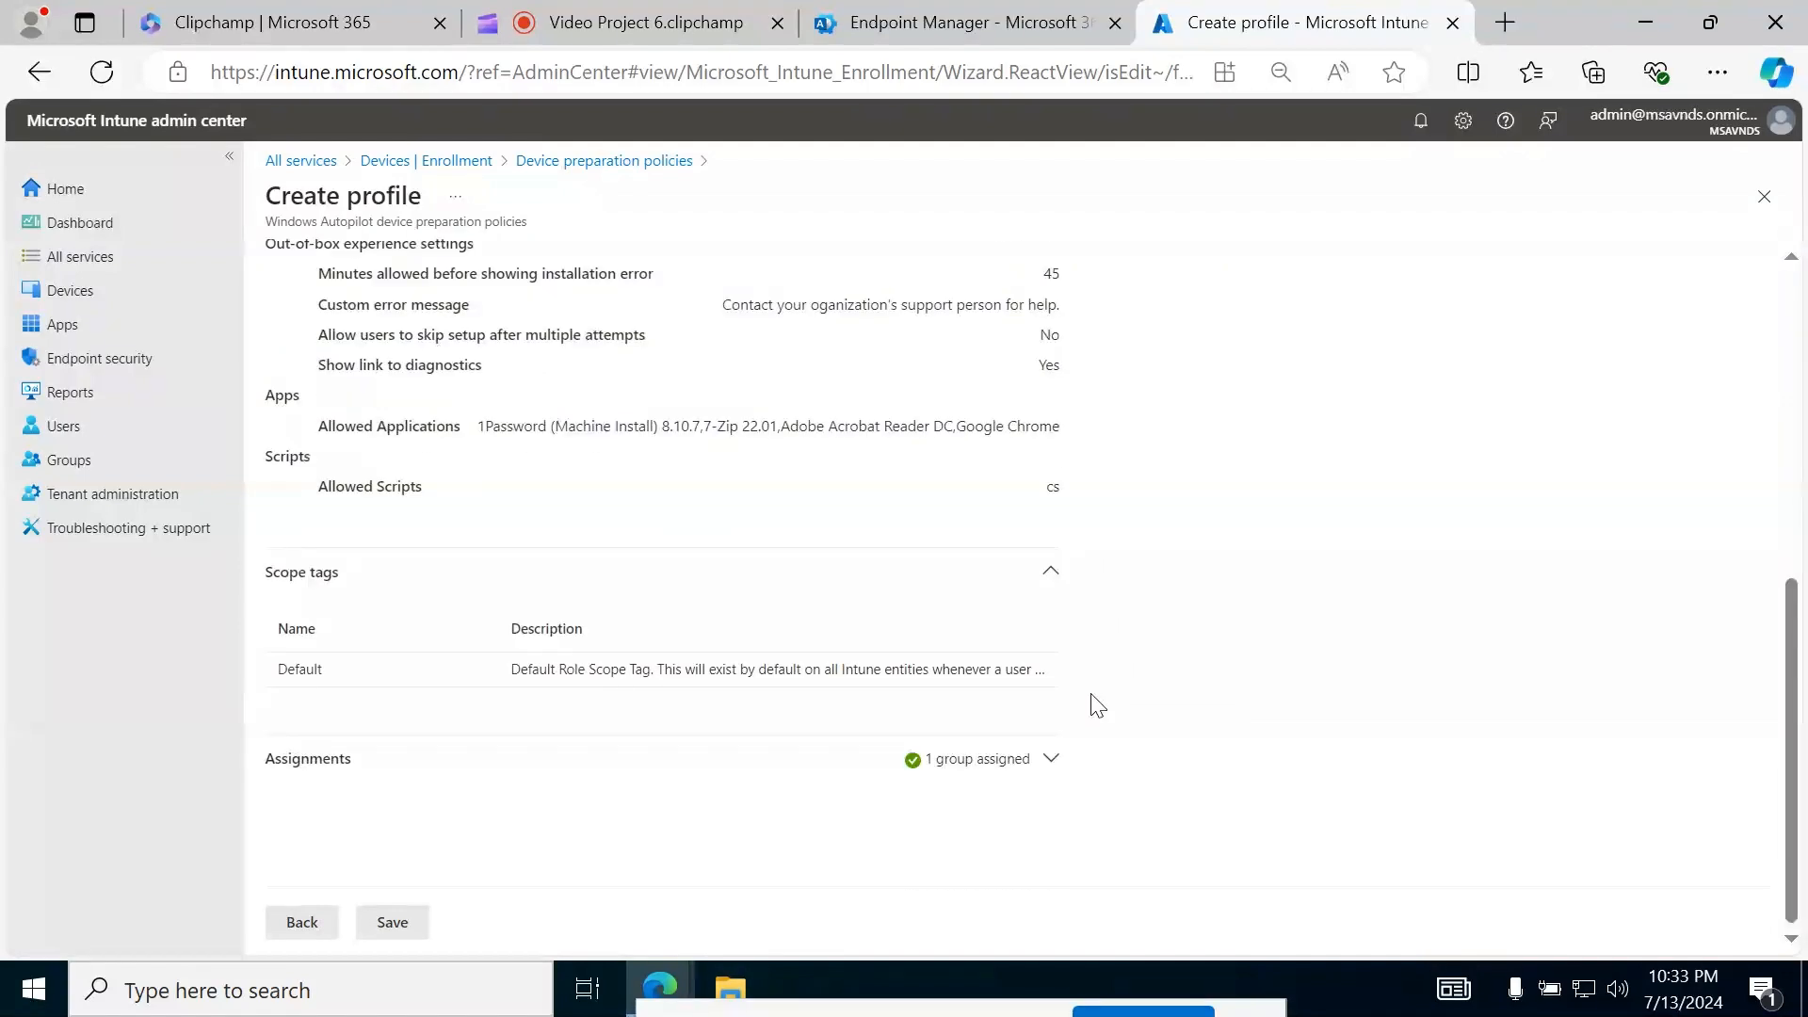
click(1053, 763)
scroll(942, 668, down, 1)
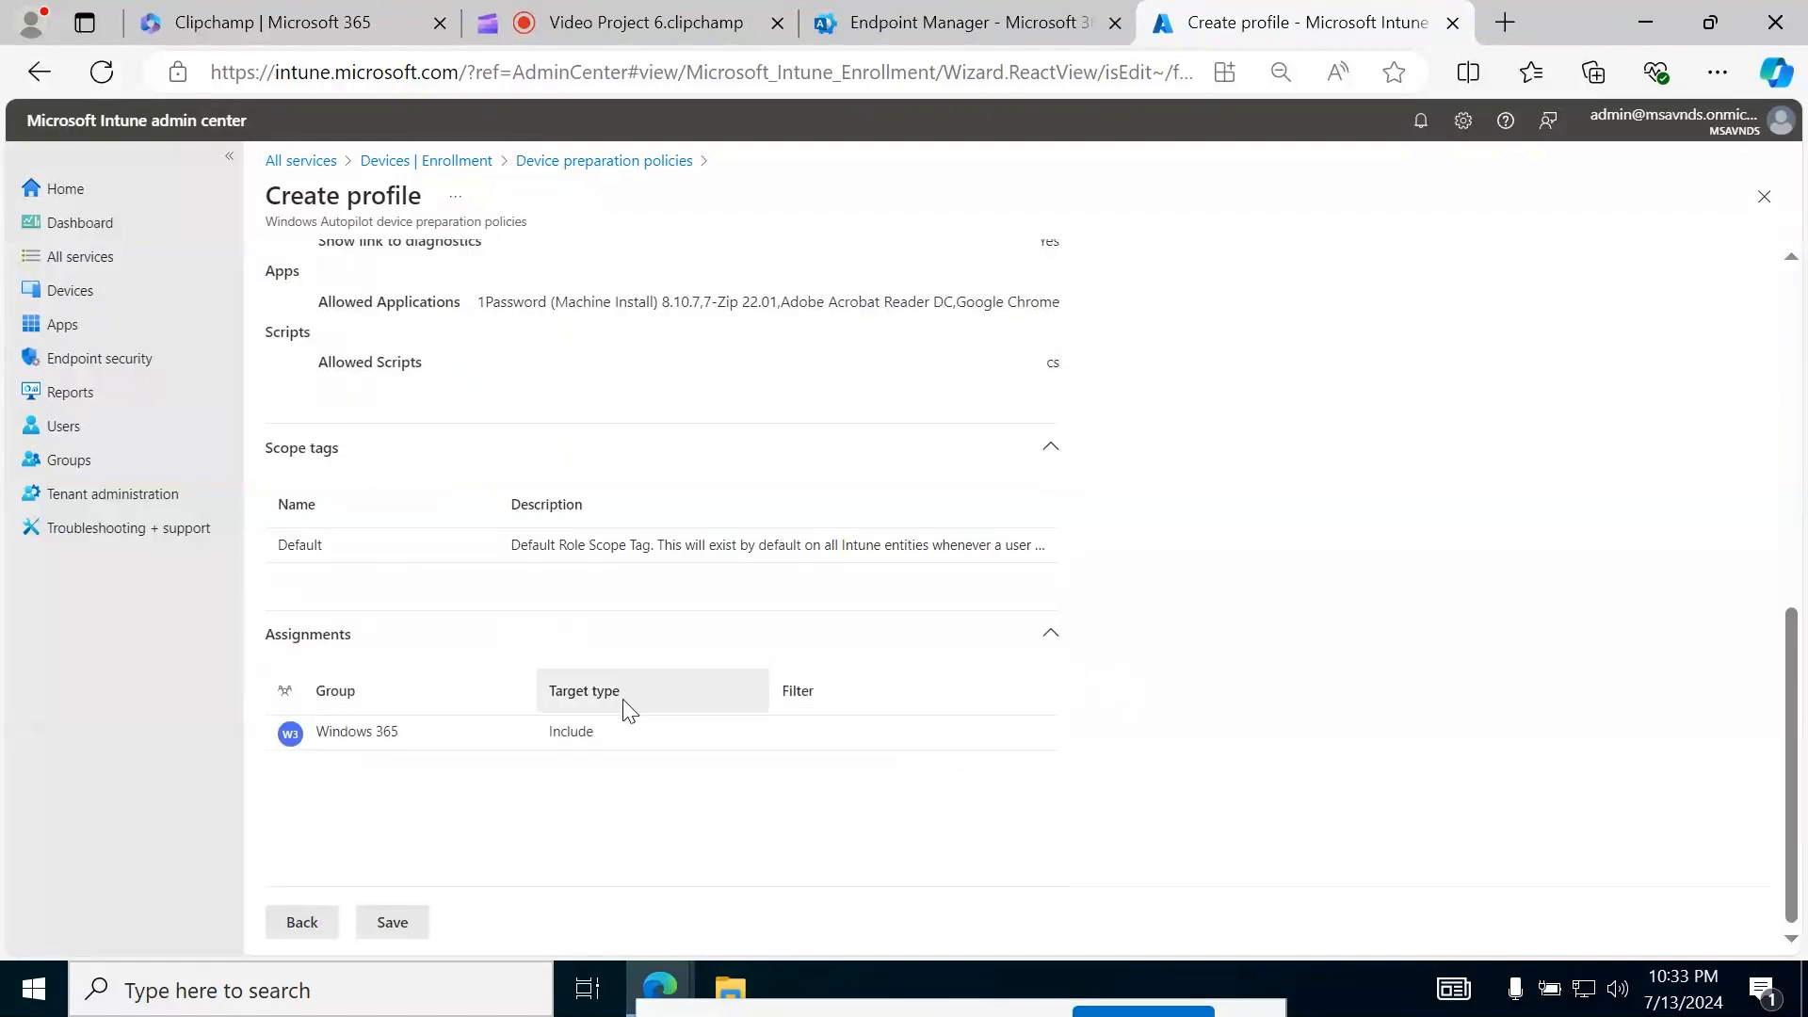
scroll(625, 708, up, 10)
scroll(731, 674, down, 10)
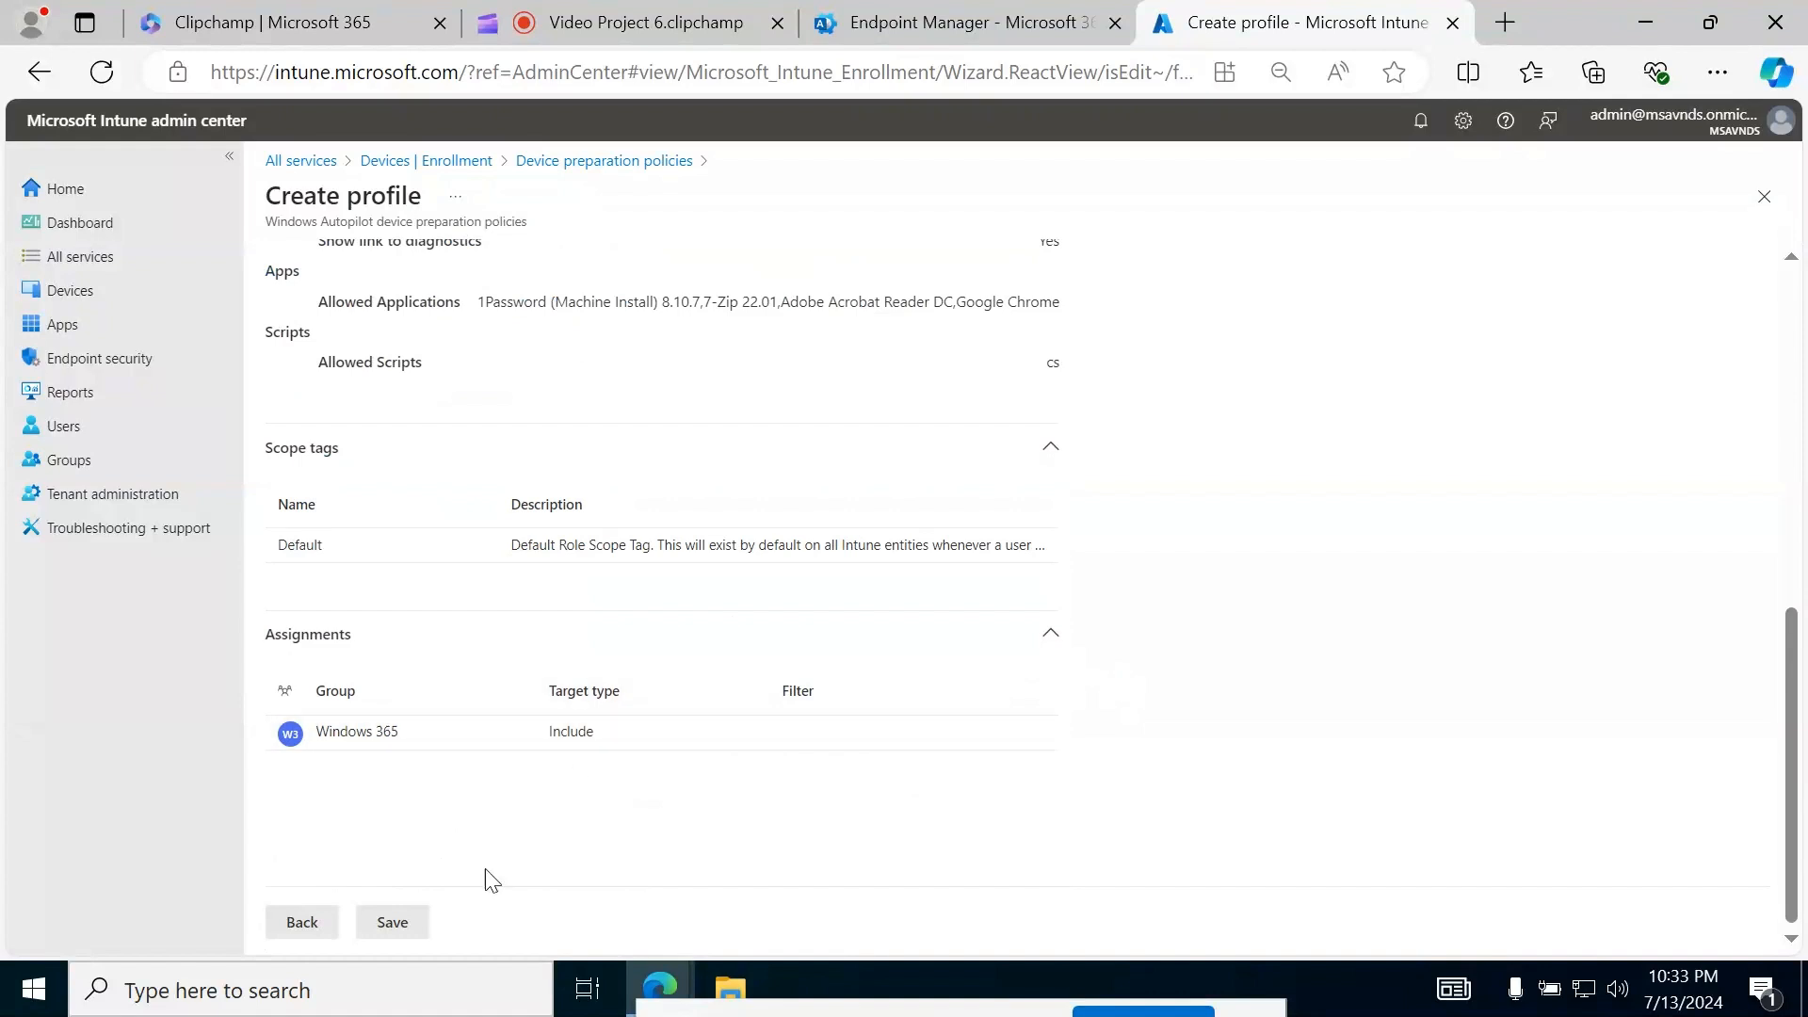
click(407, 923)
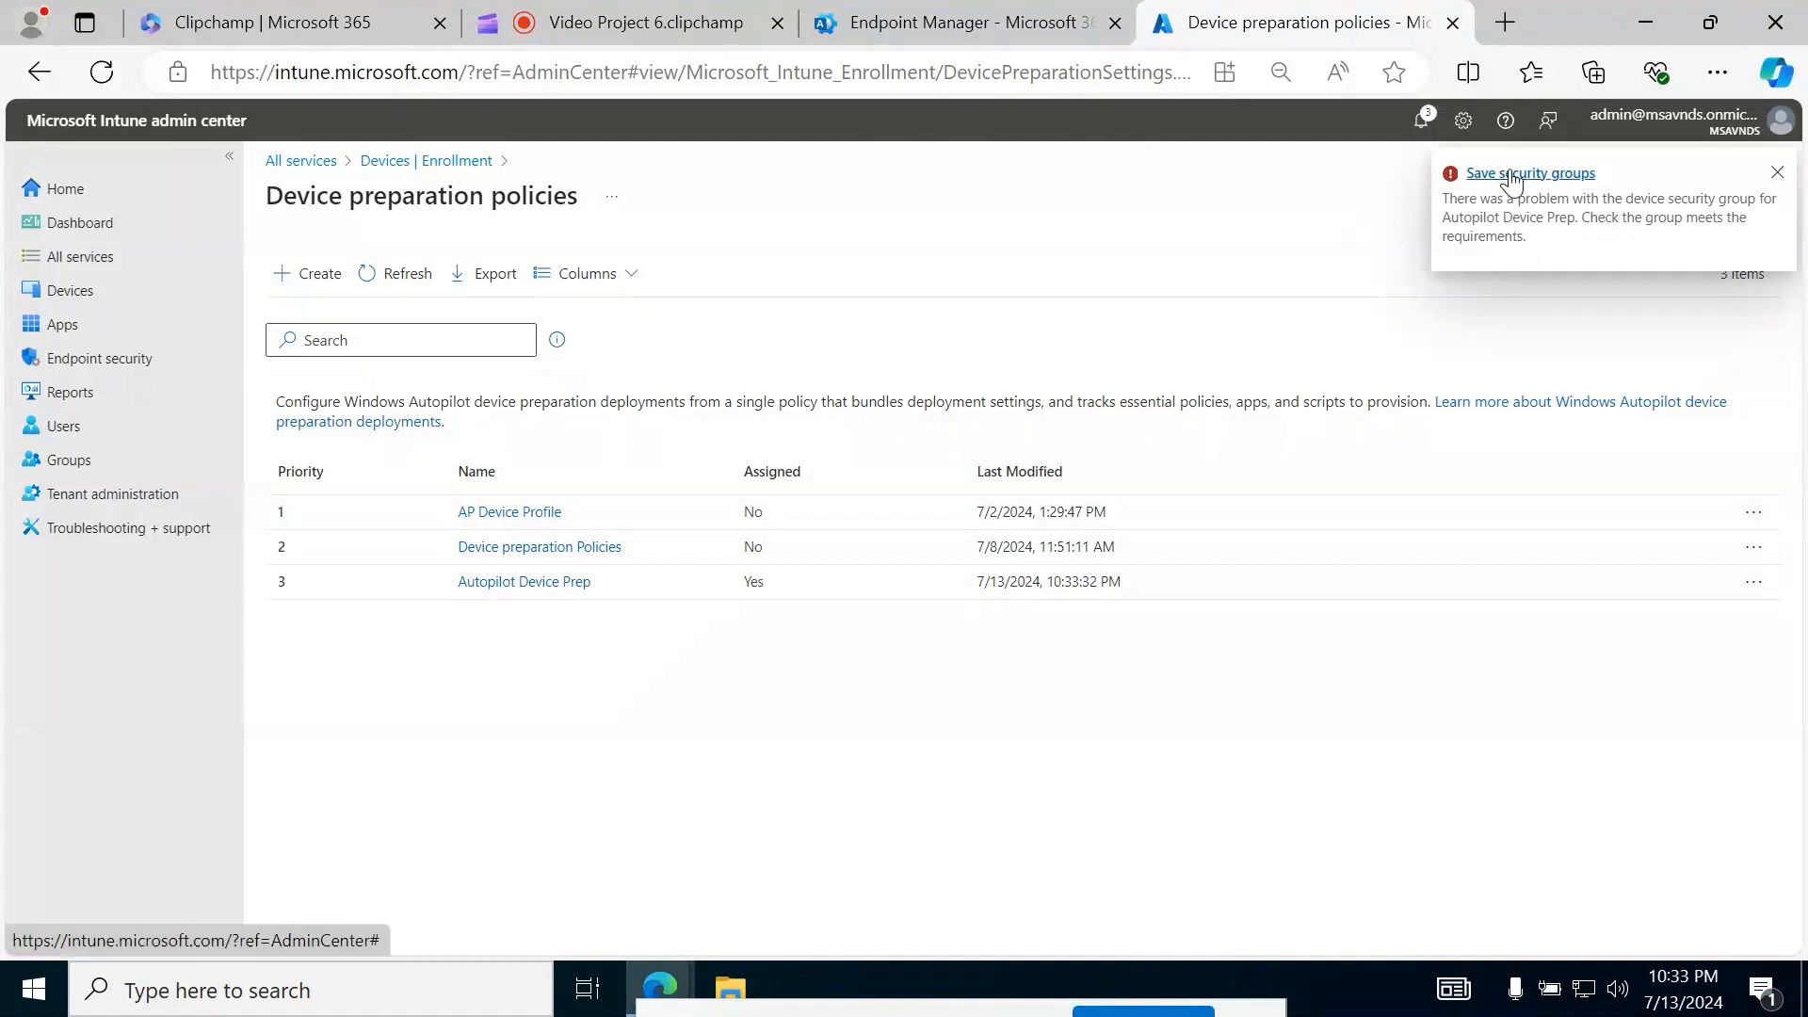
- Open the help article from the Save security groups notification, return to Intune and open the Autopilot Device Prep policy
click(1511, 179)
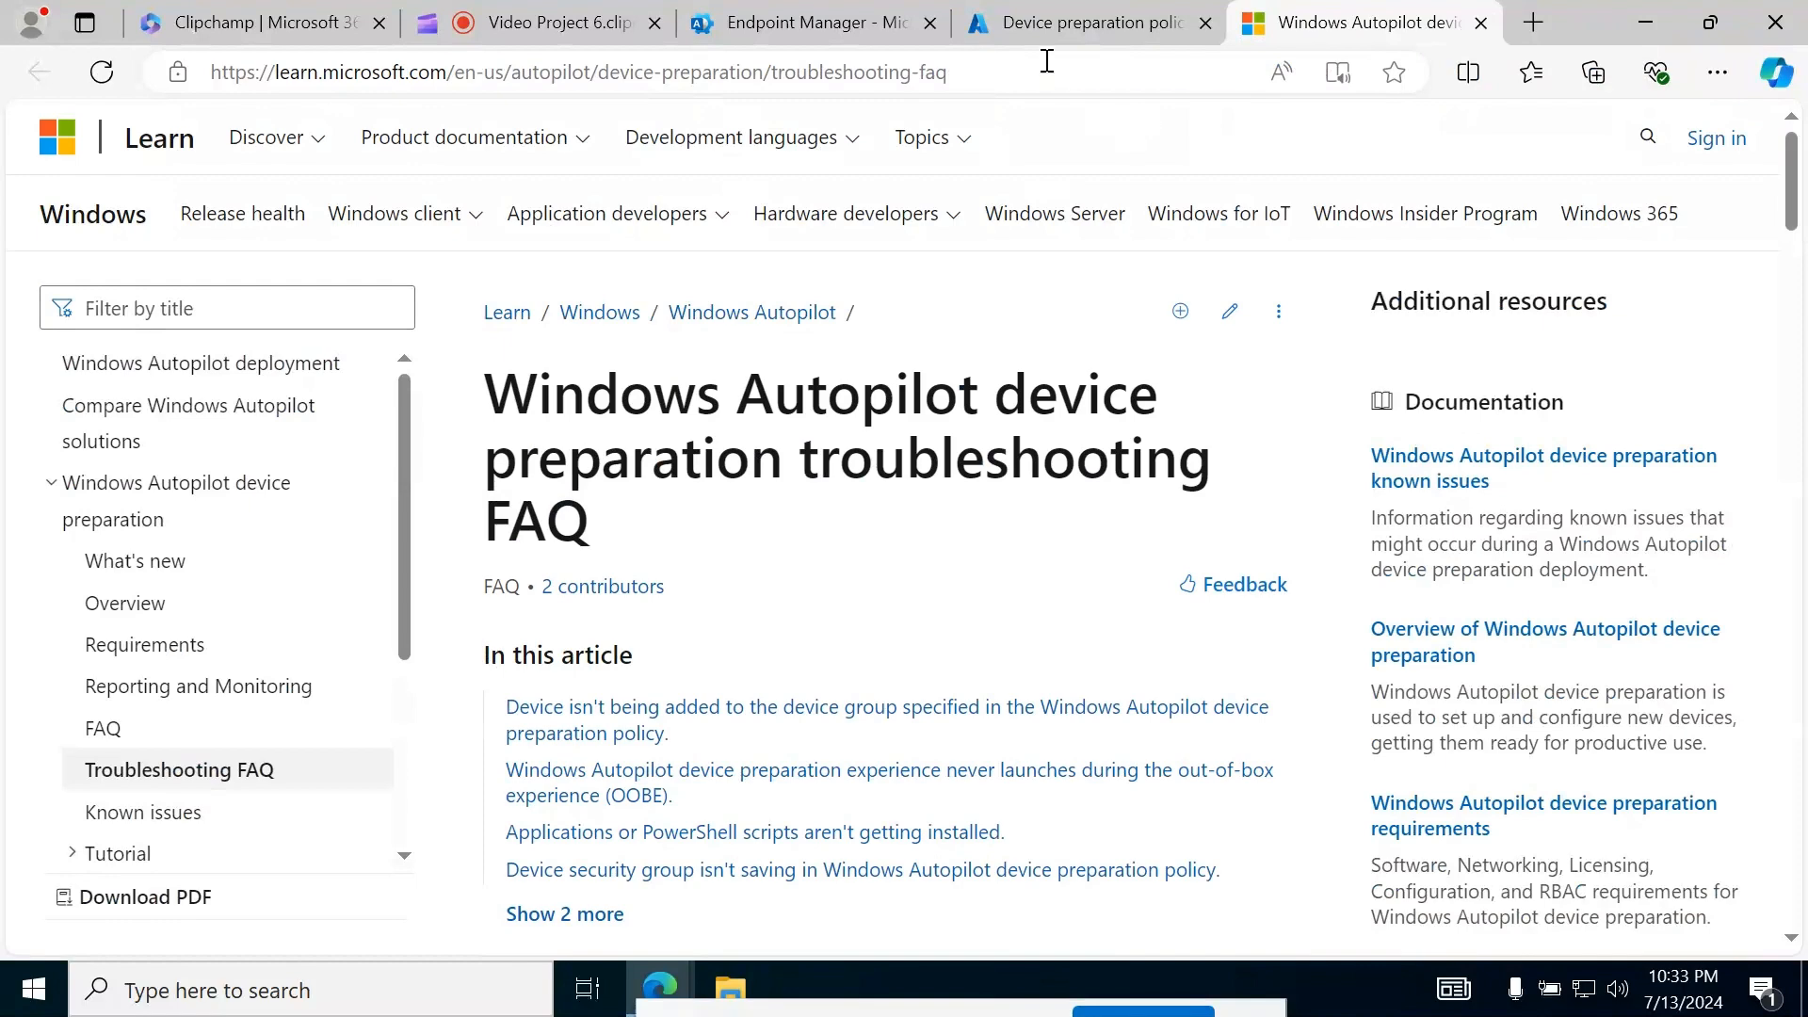
click(1093, 23)
click(507, 584)
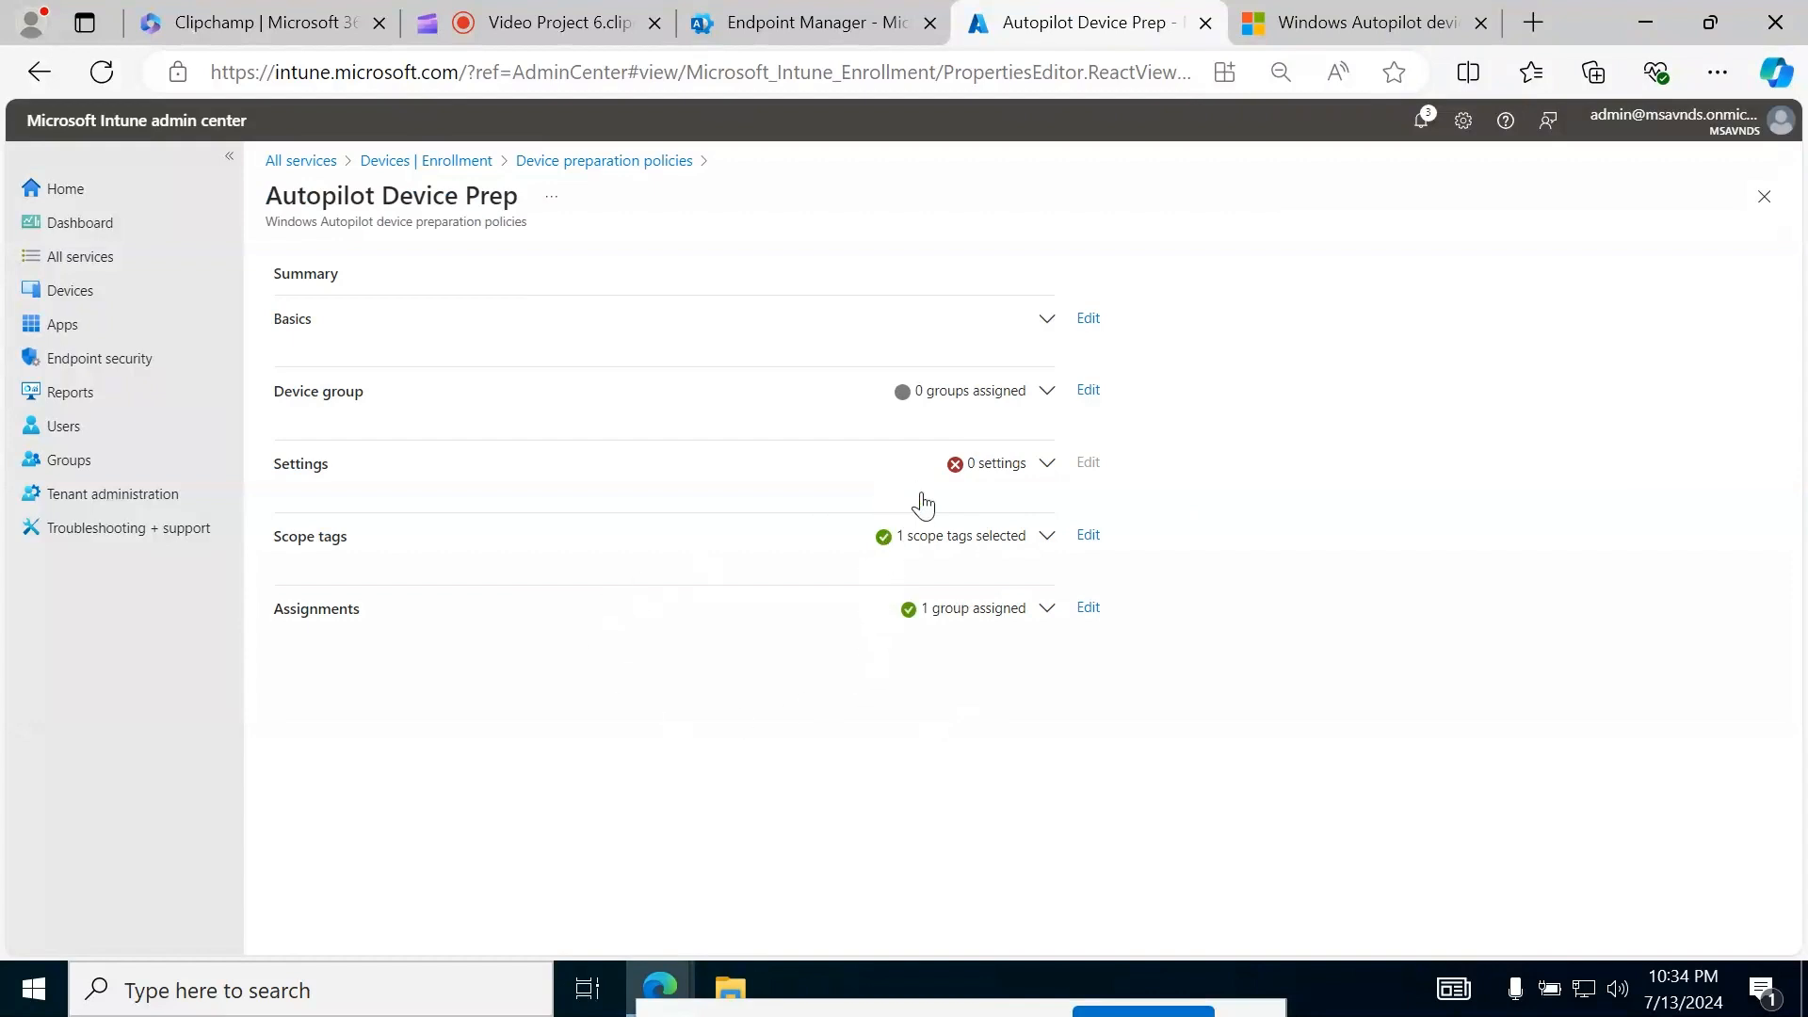
- Review the policy's configured settings and its device group assignment, and collapse both sections again
click(1031, 476)
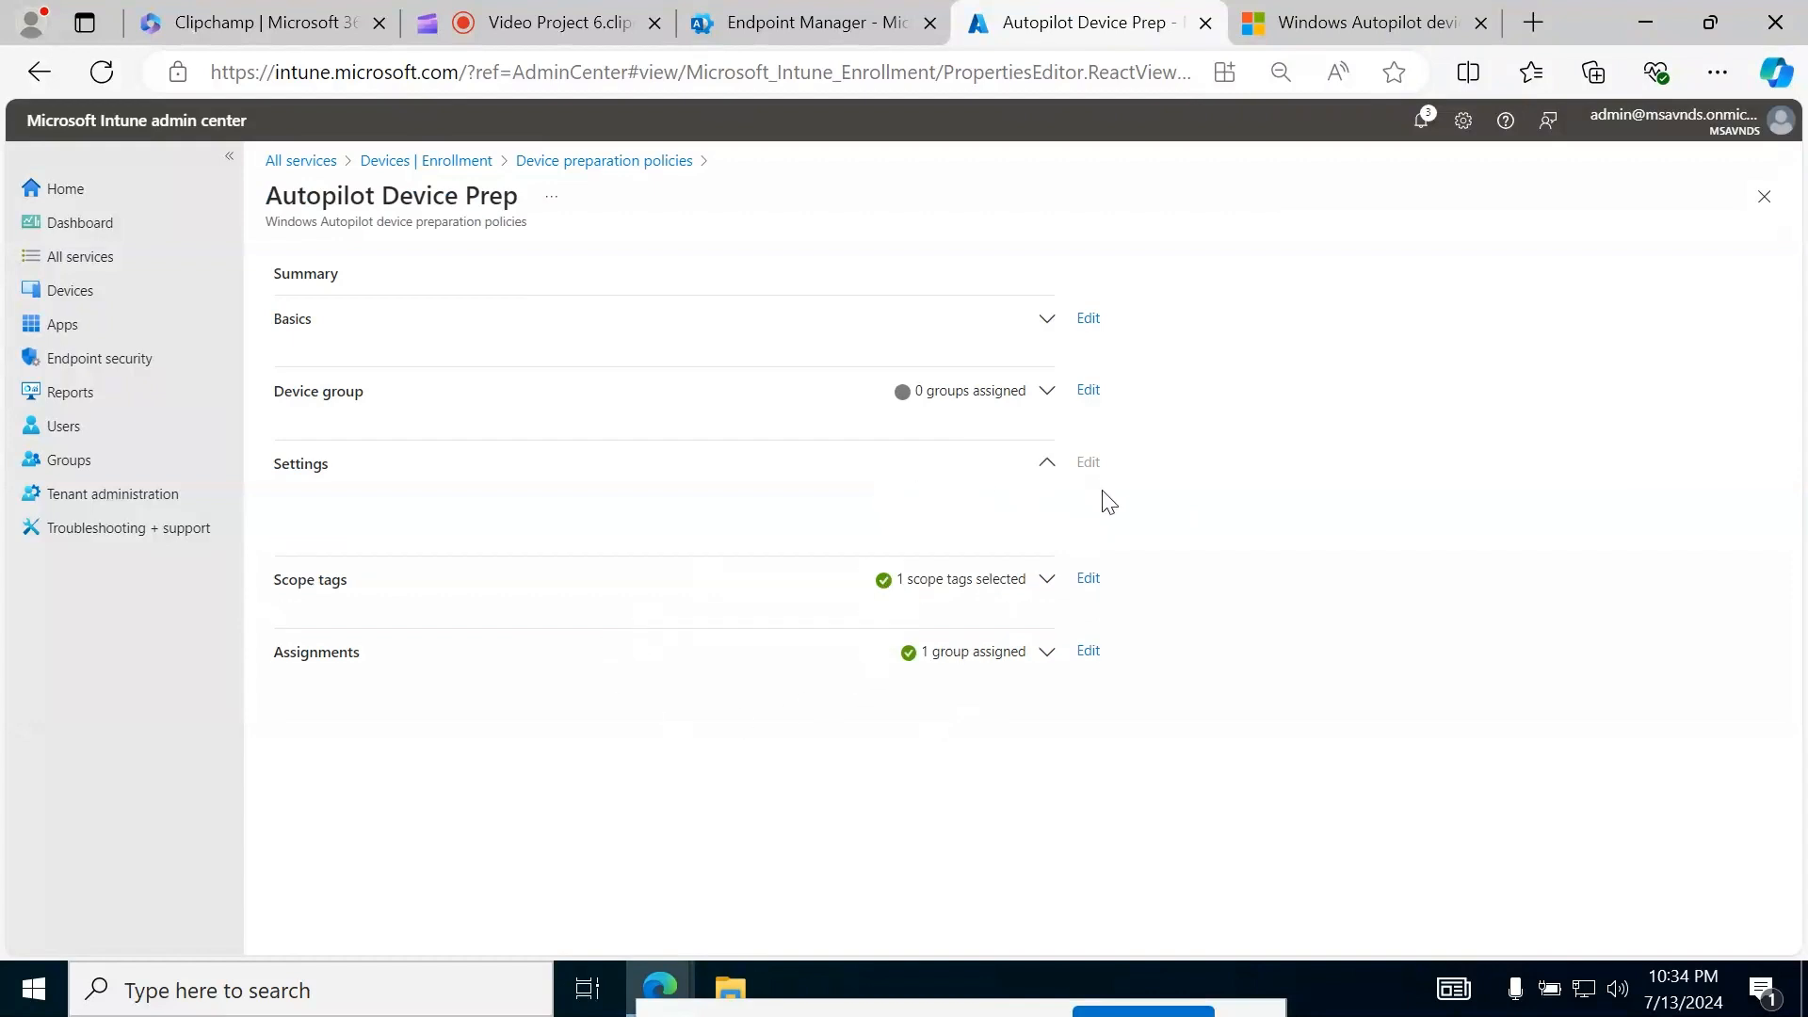
scroll(1177, 593, down, 2)
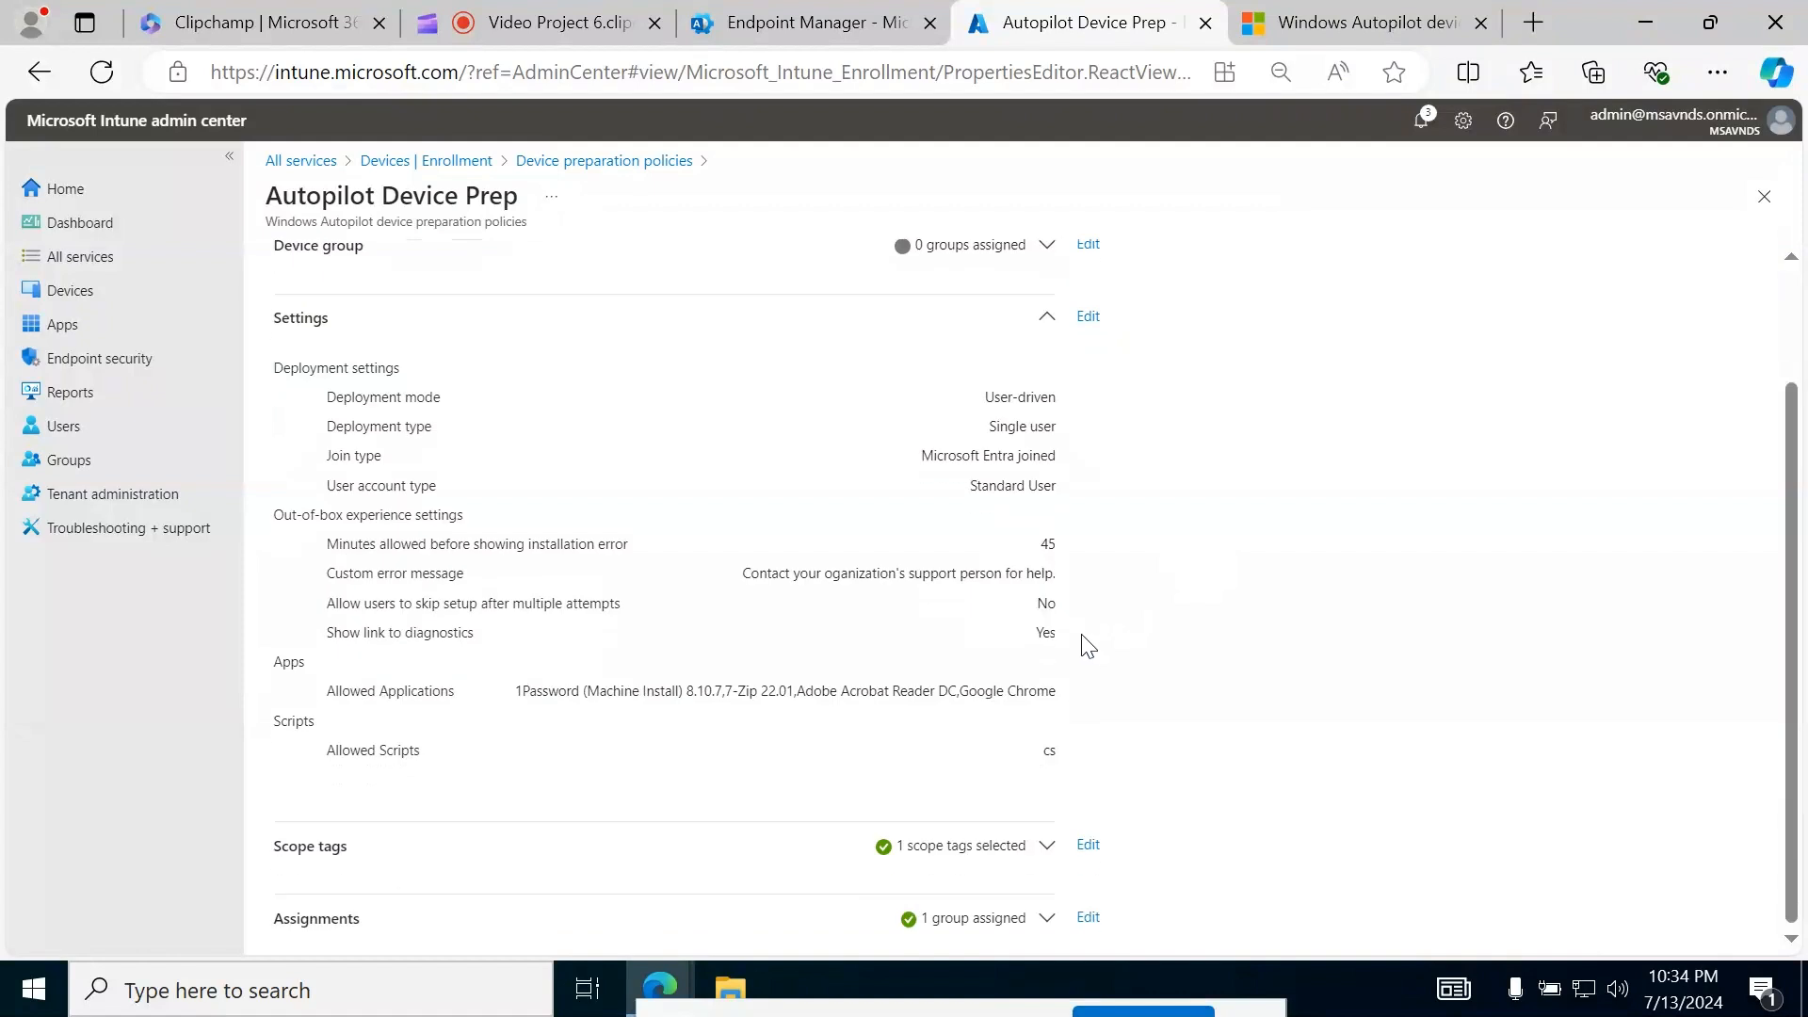
scroll(1161, 674, up, 2)
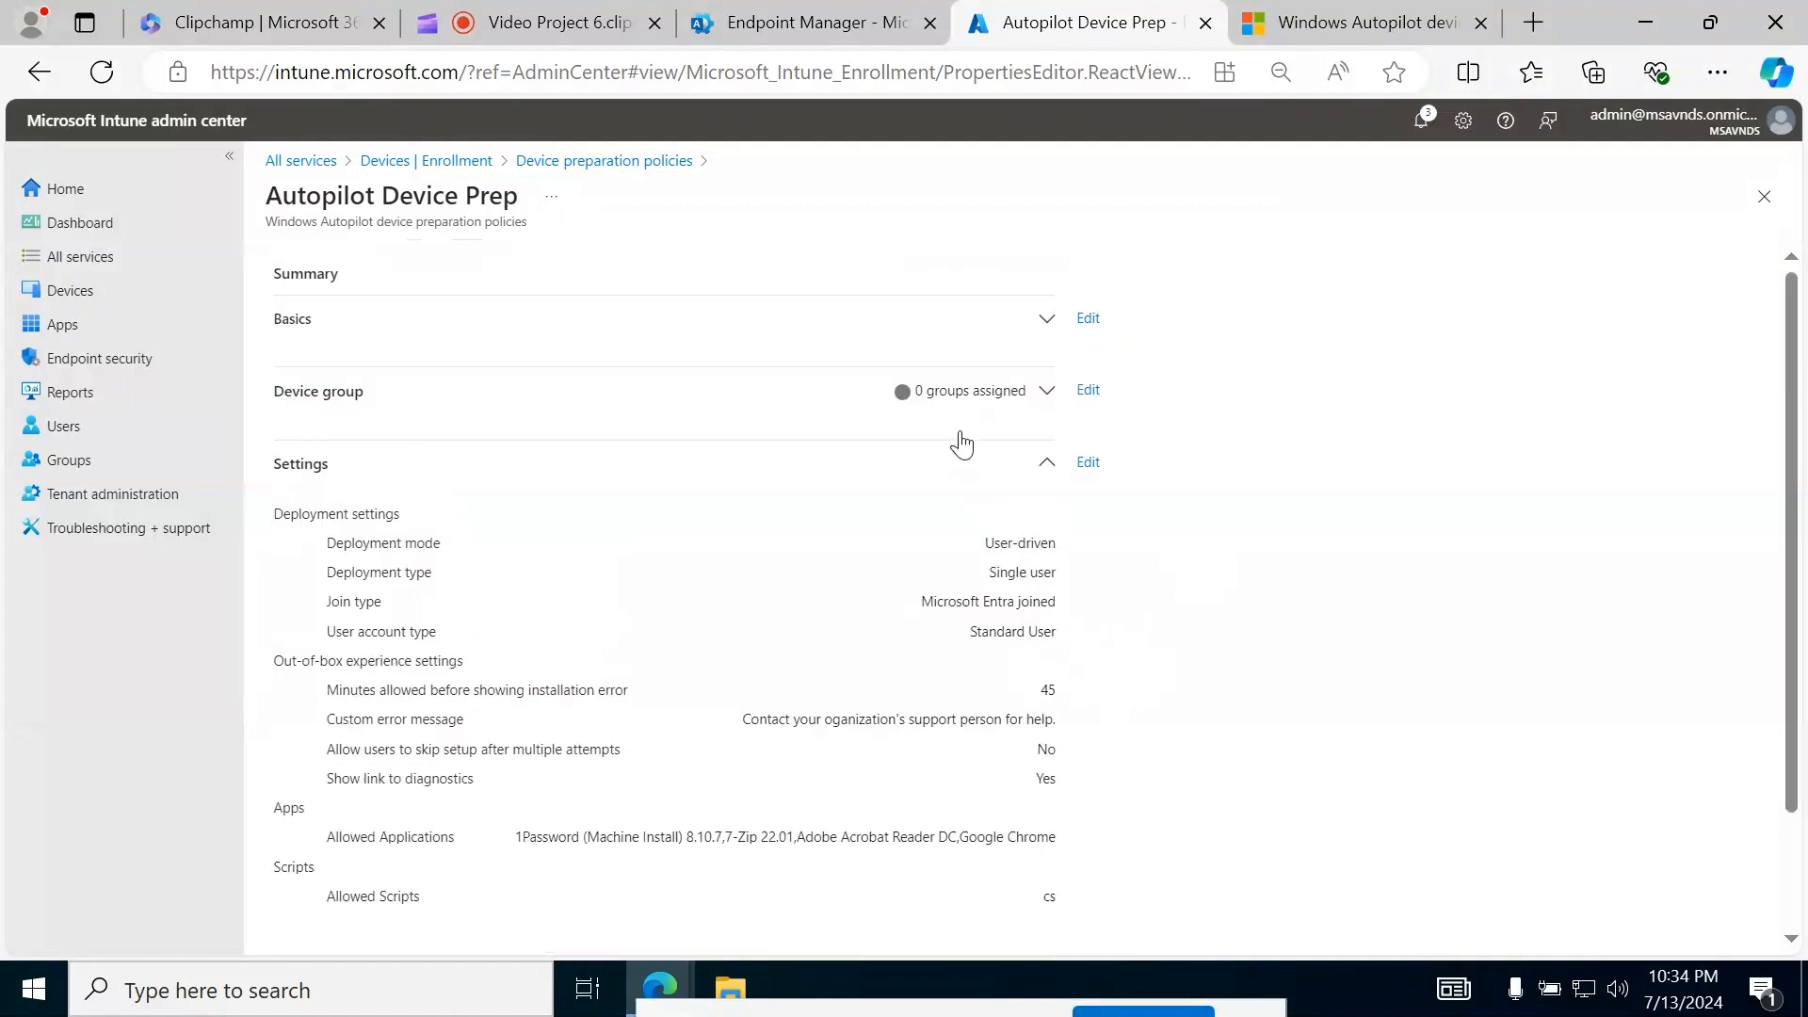
click(1043, 391)
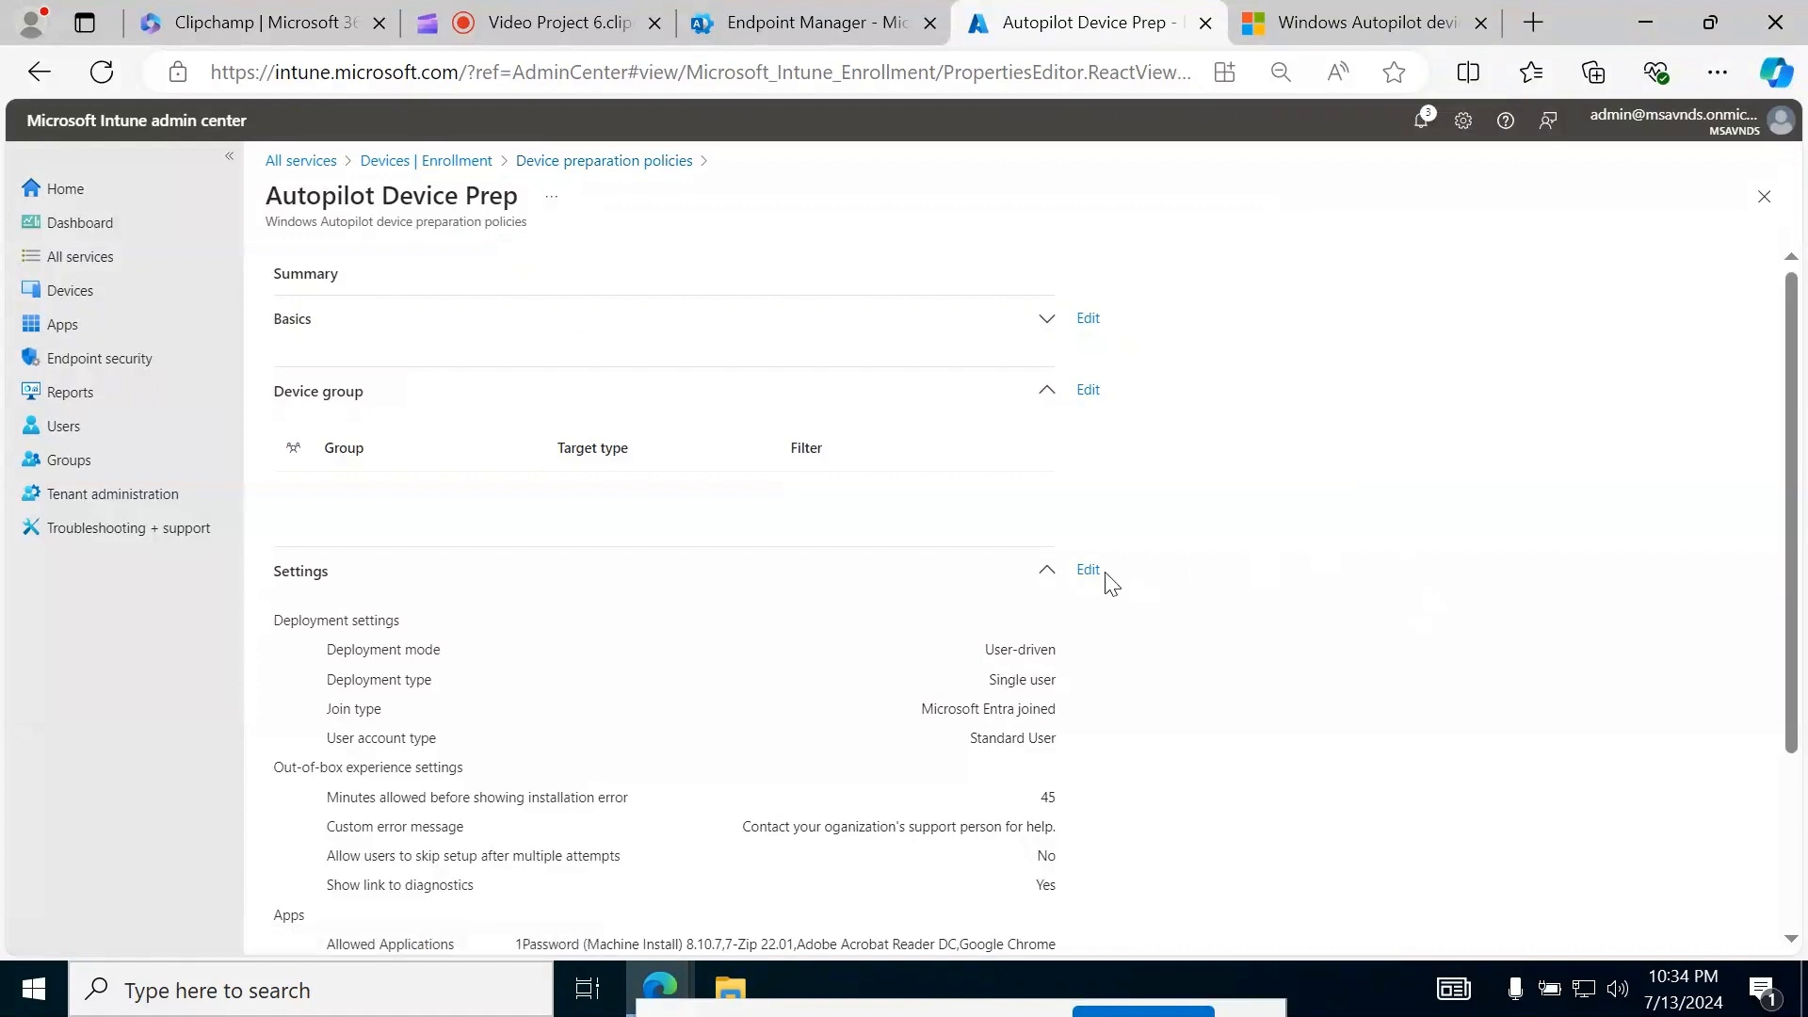
click(1044, 572)
click(1045, 390)
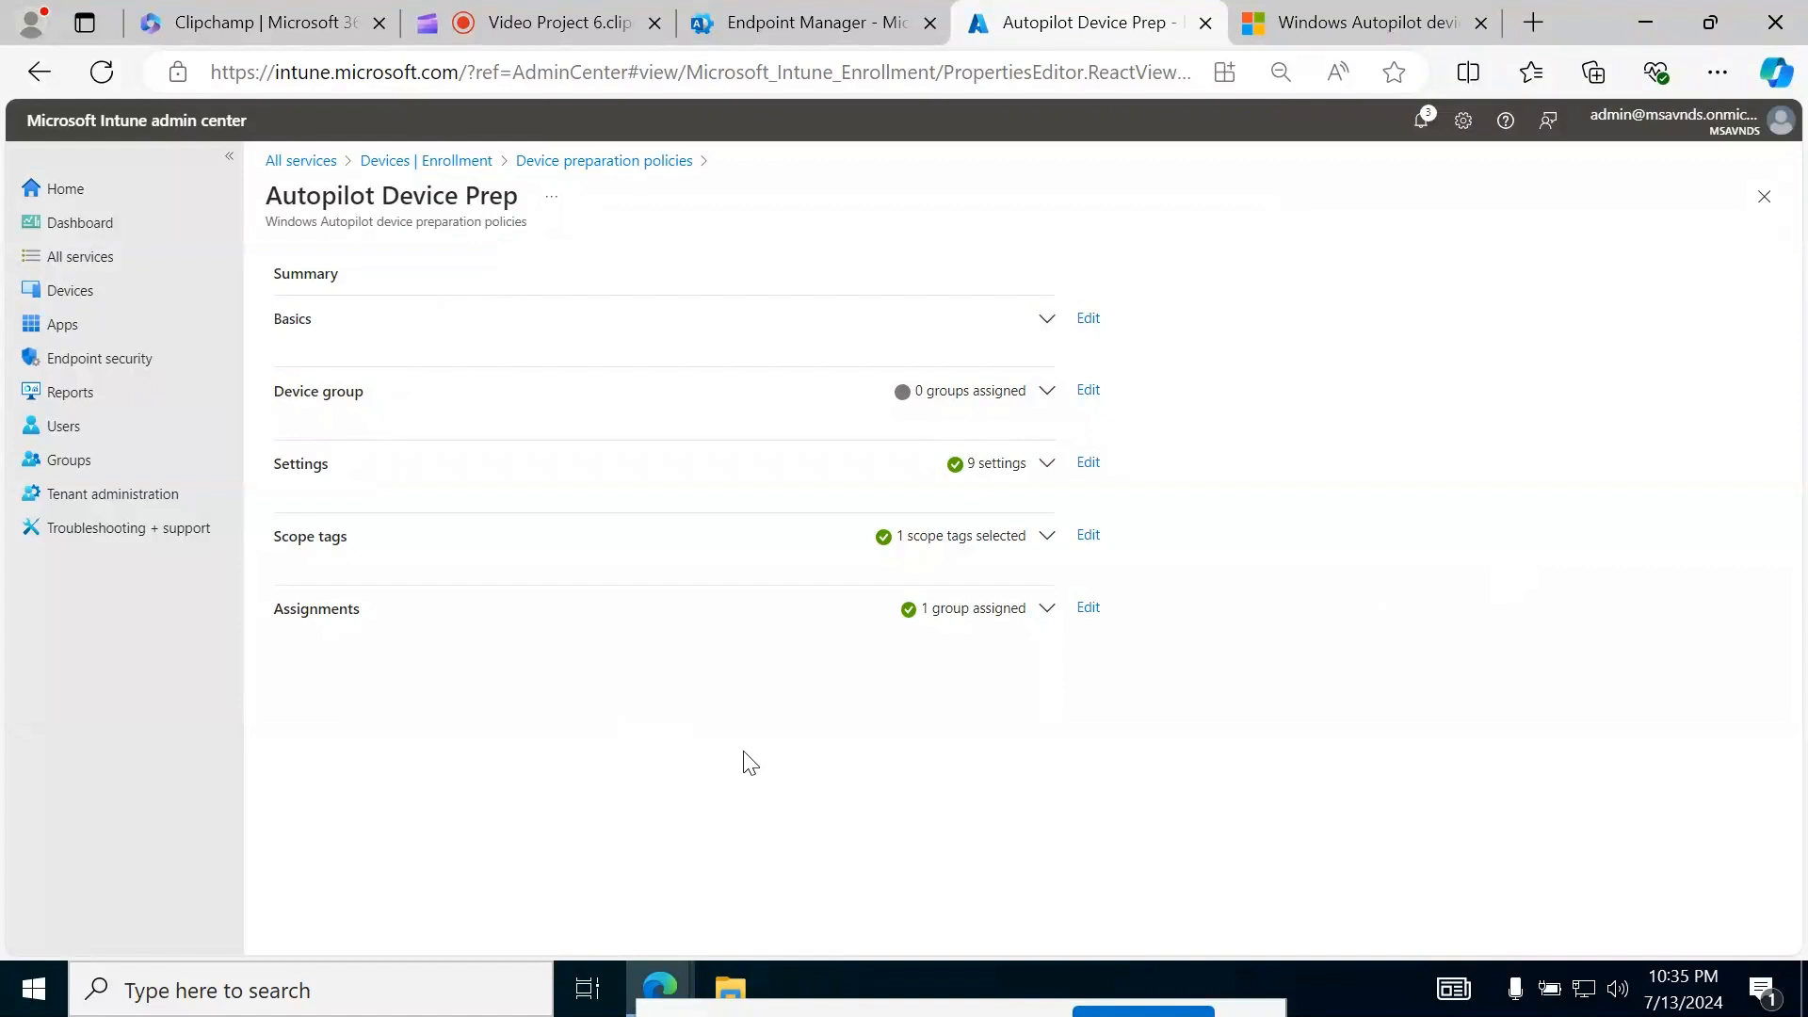
- Go back to the device enrollment options and open the Windows Autopilot devices list
click(573, 169)
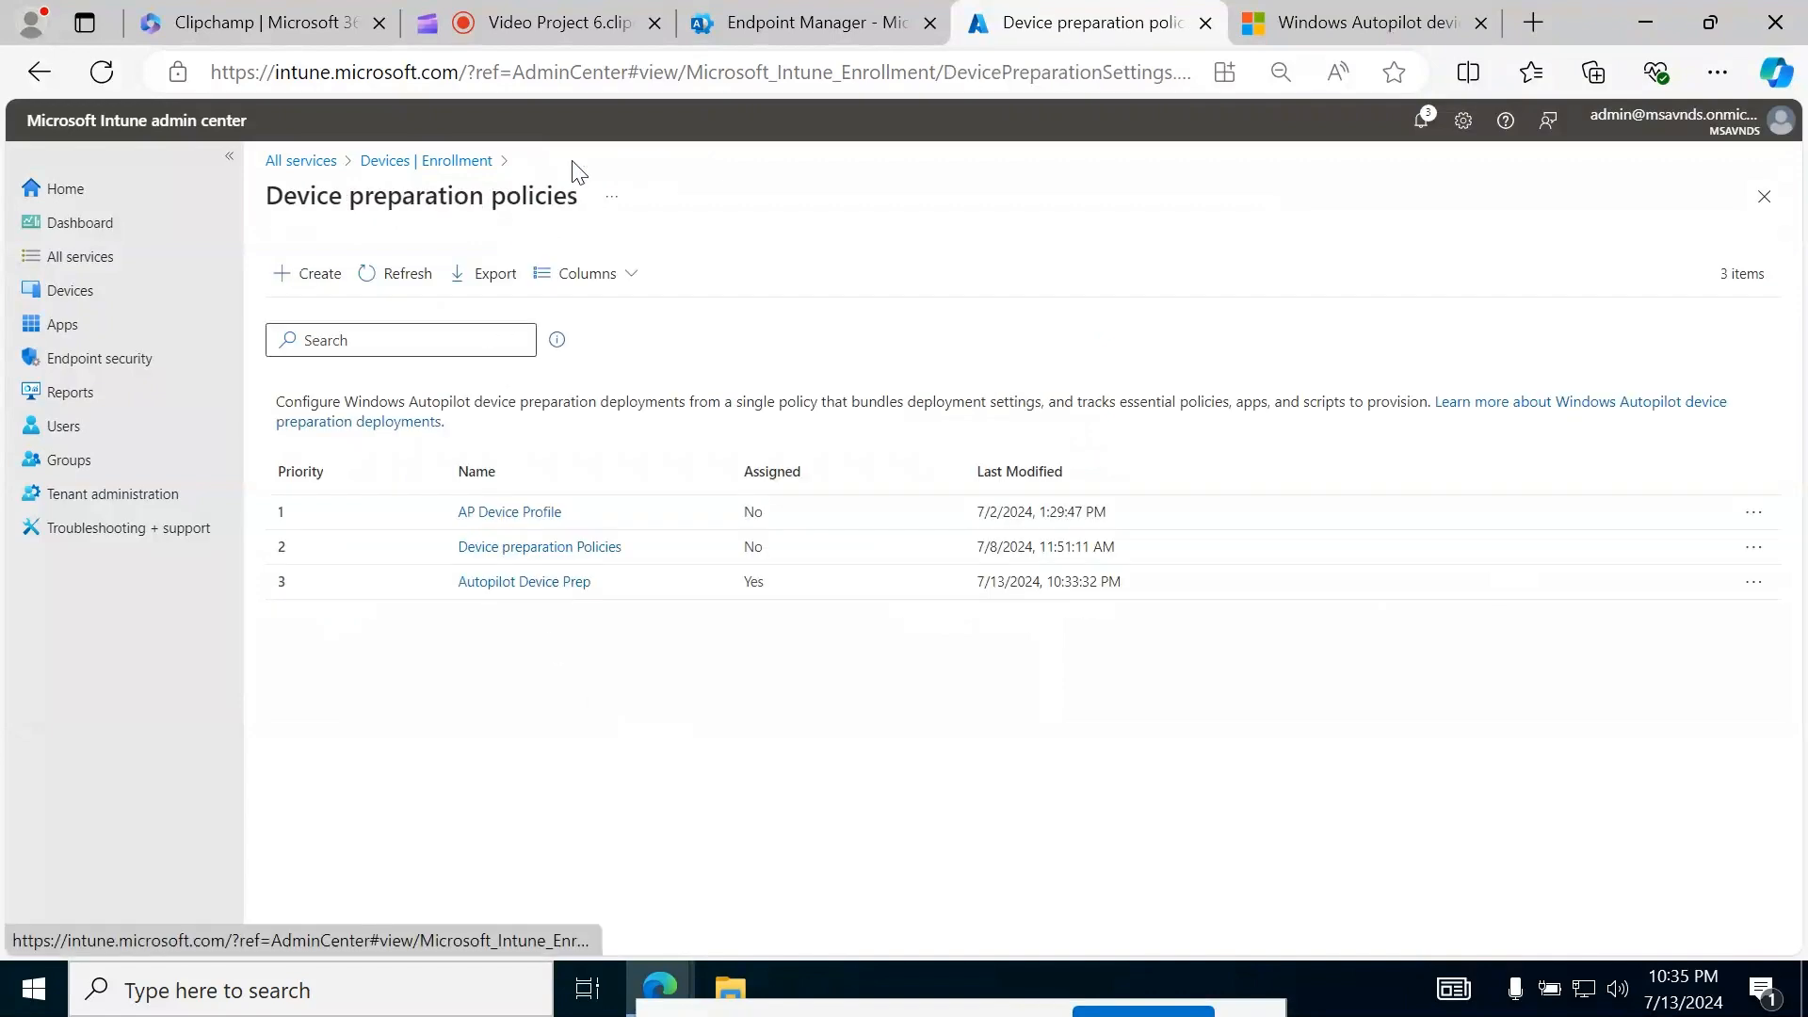
click(461, 170)
scroll(807, 779, down, 4)
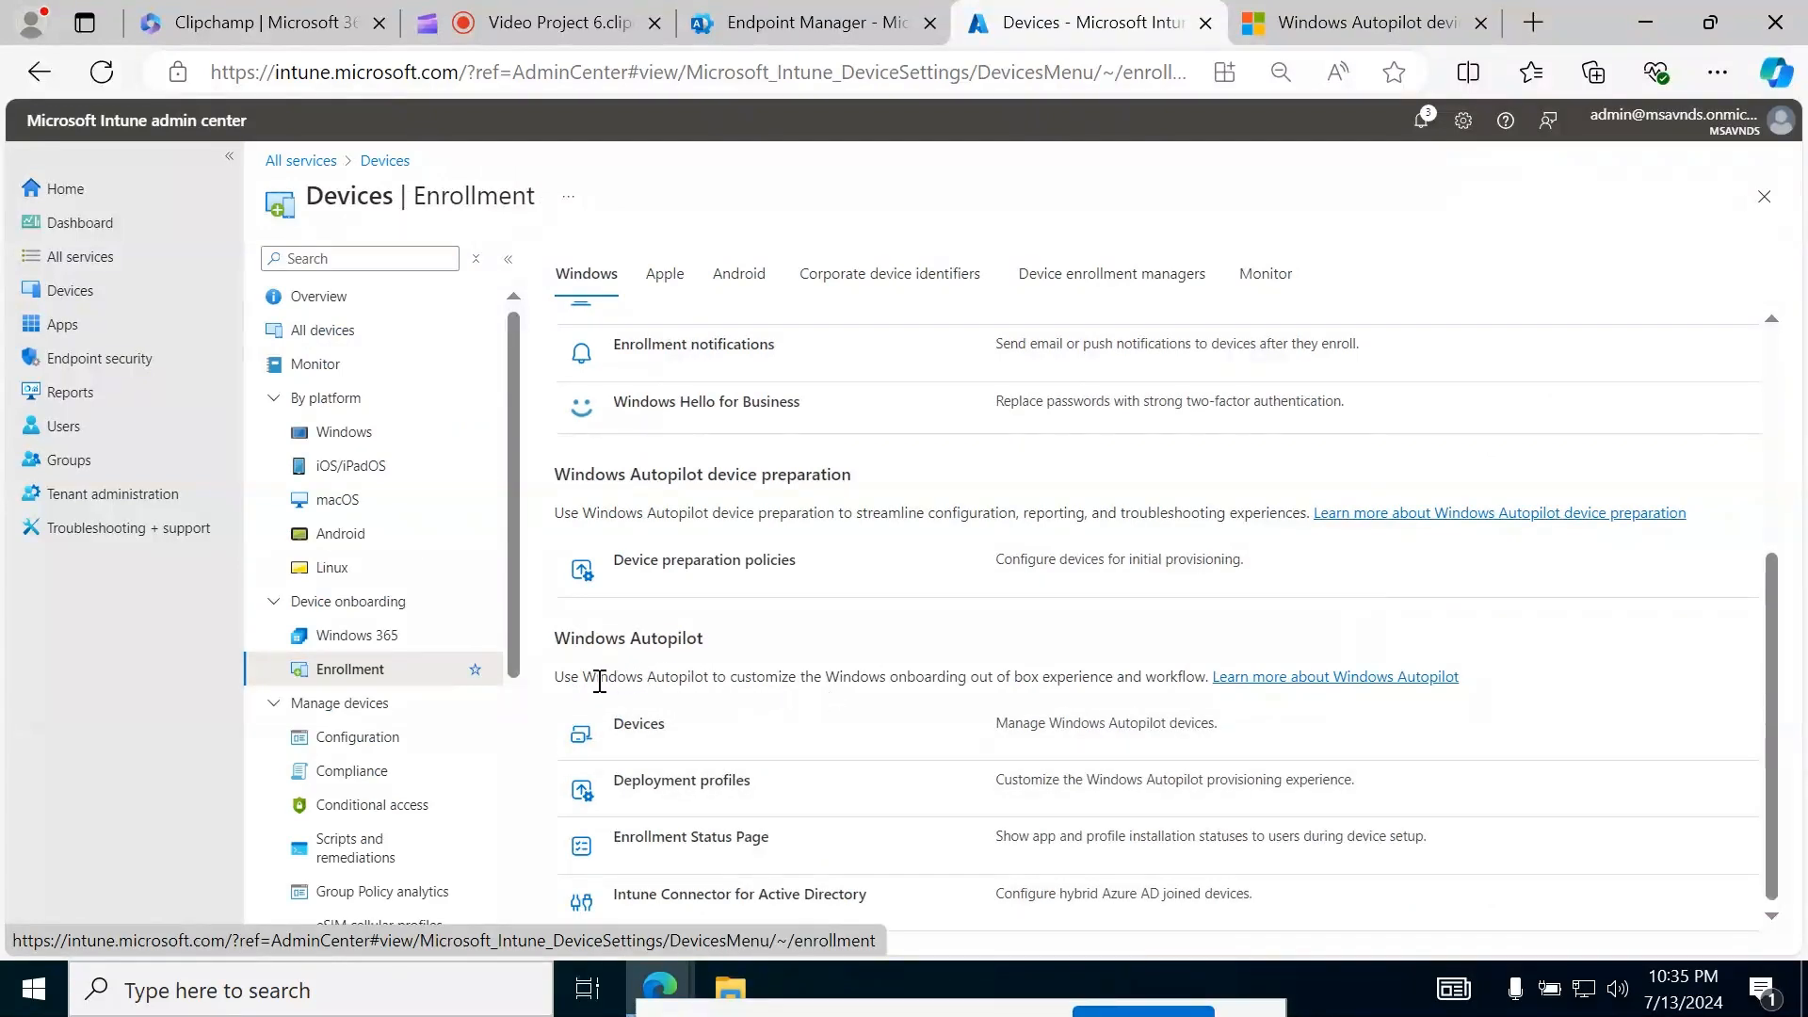
drag(598, 678, 763, 667)
click(801, 670)
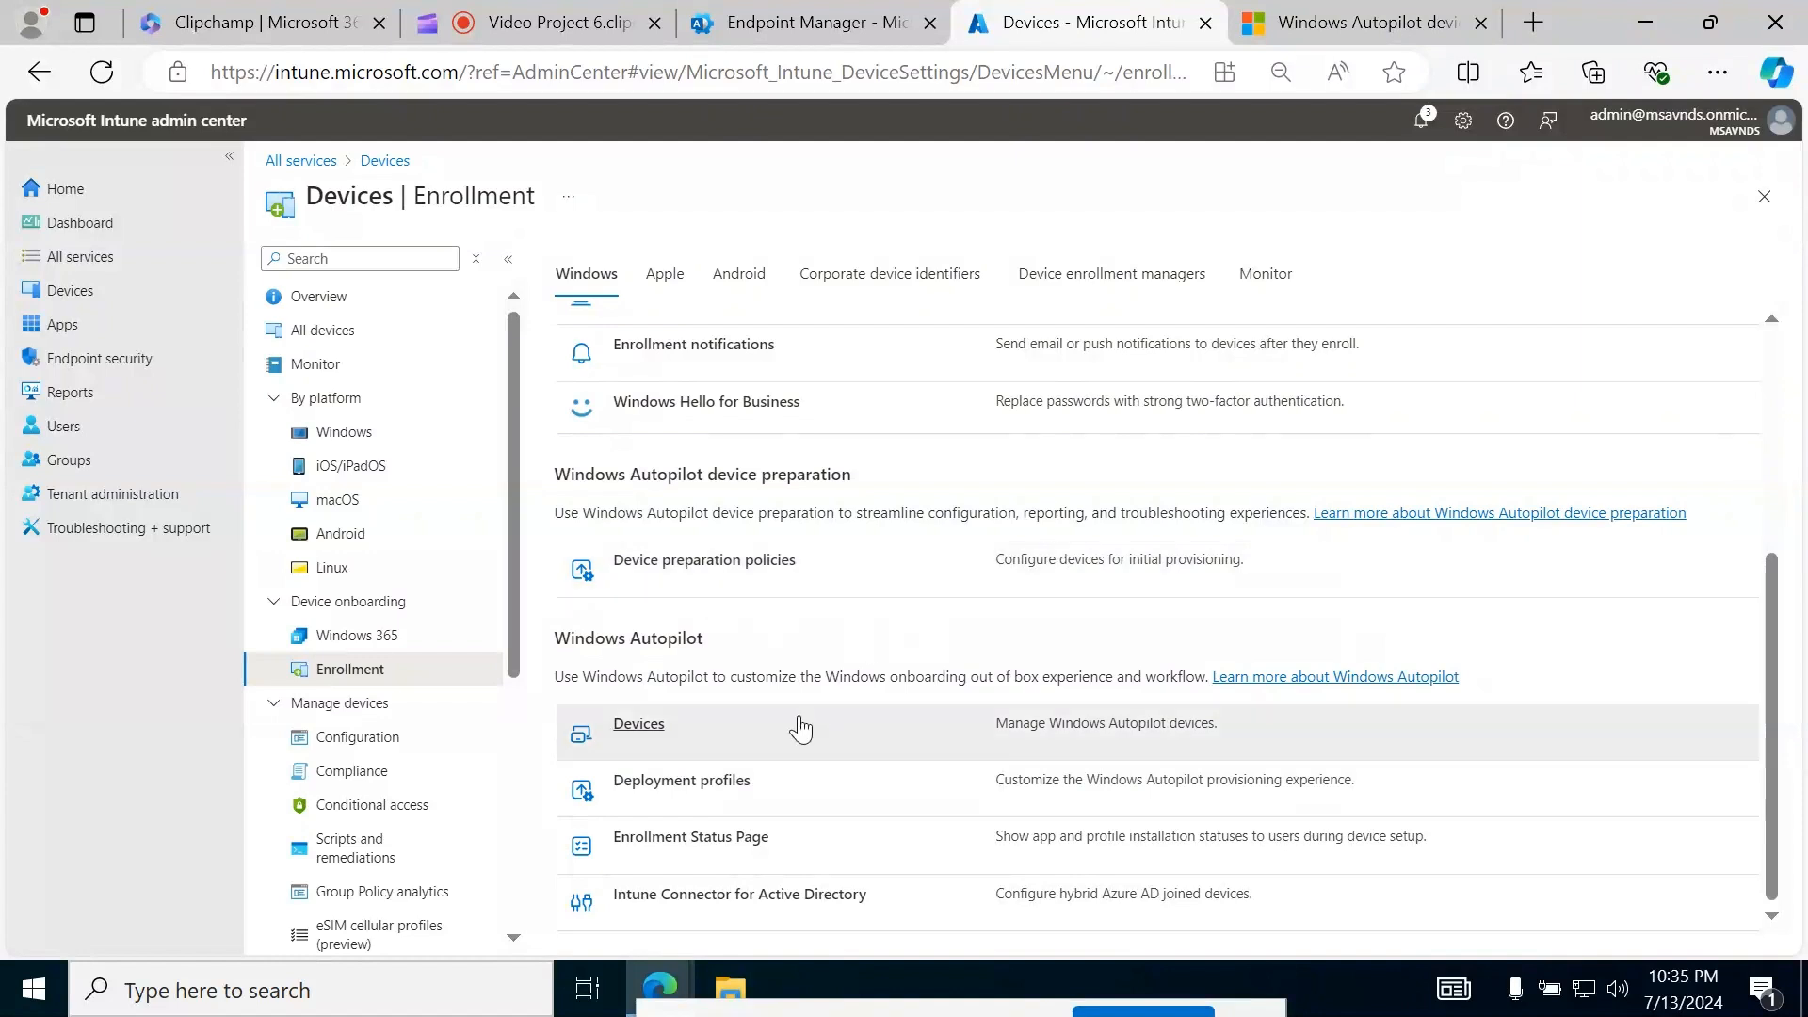
click(647, 732)
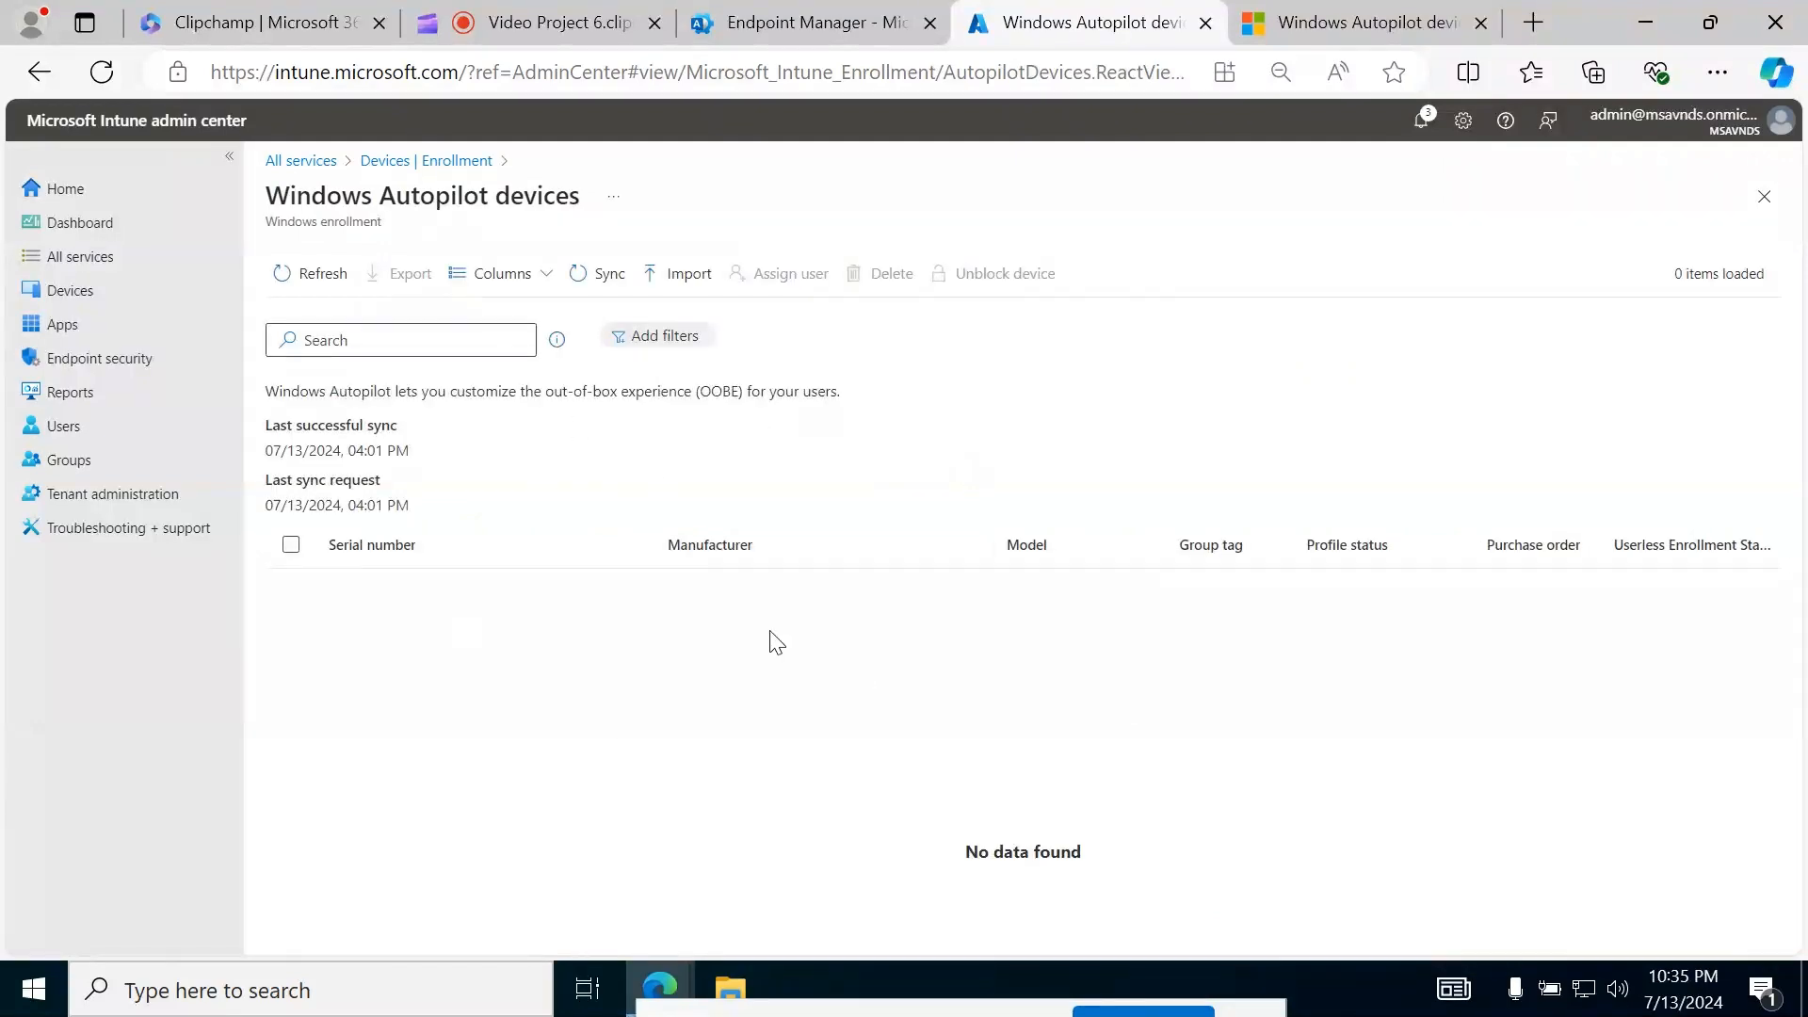
- Examine the Windows Autopilot devices page and its out-of-box experience description, revisiting it from the enrollment options
drag(313, 196, 666, 191)
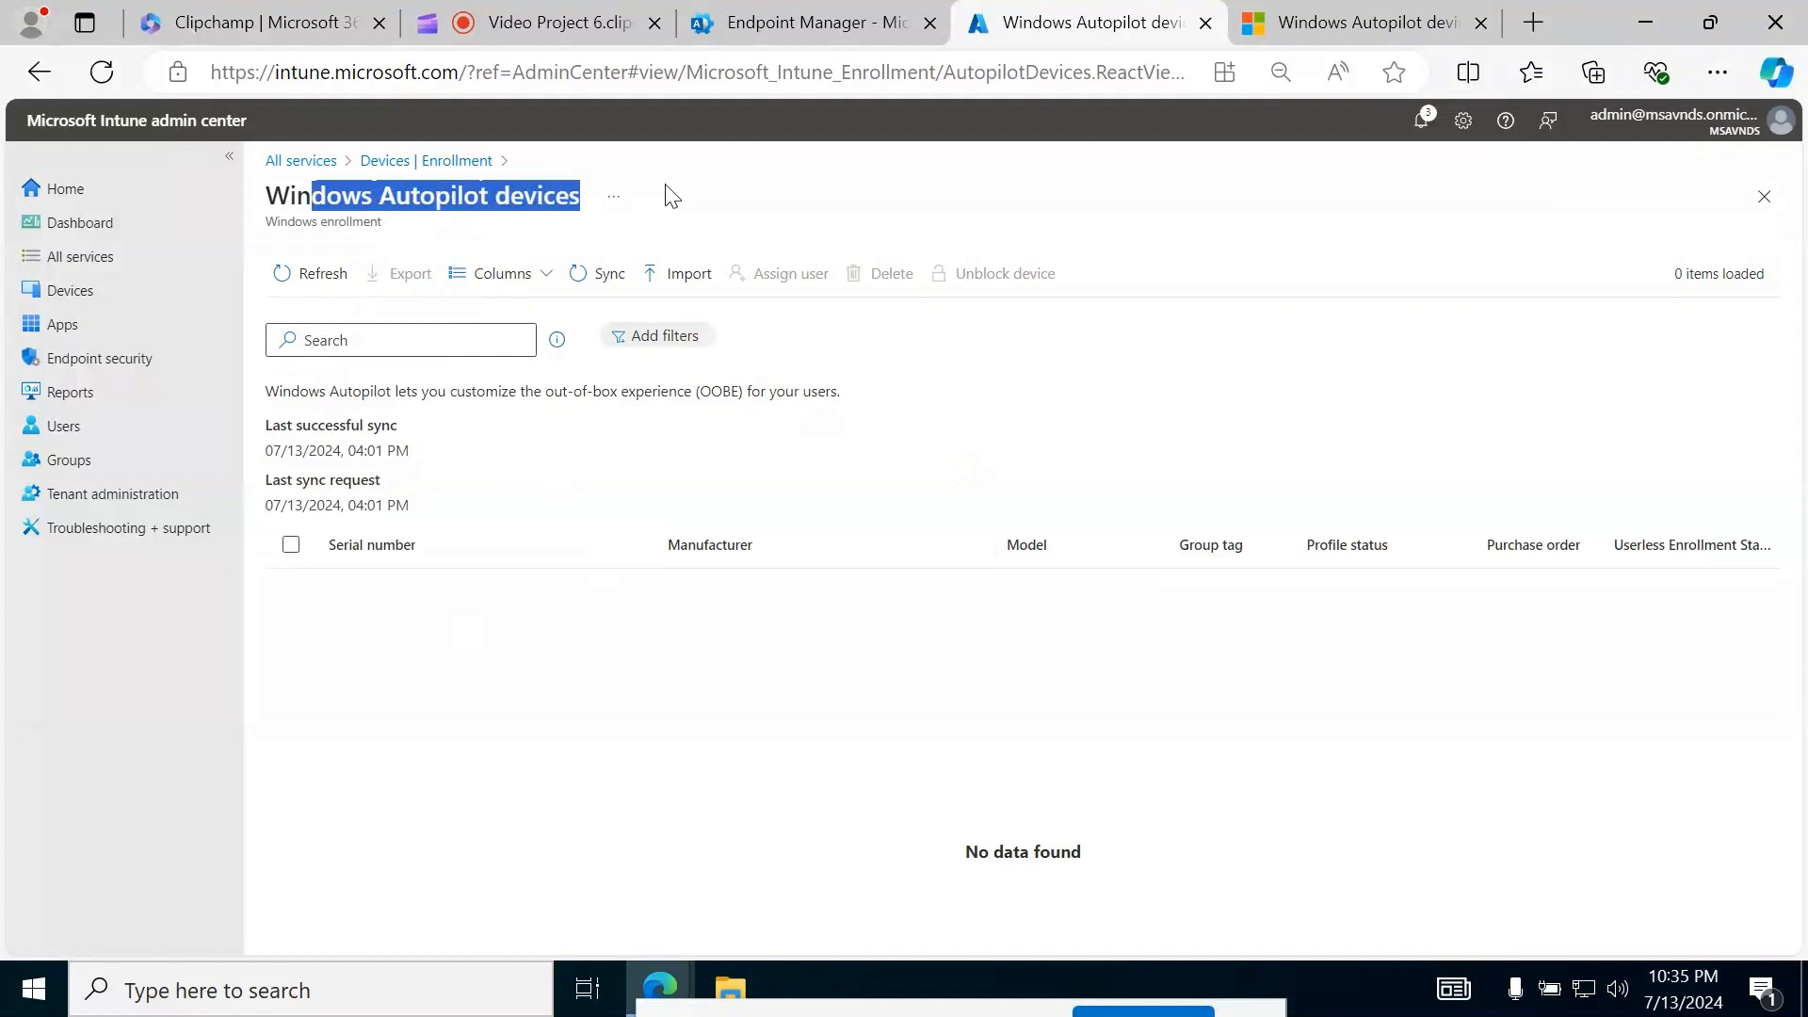
click(1228, 208)
click(498, 203)
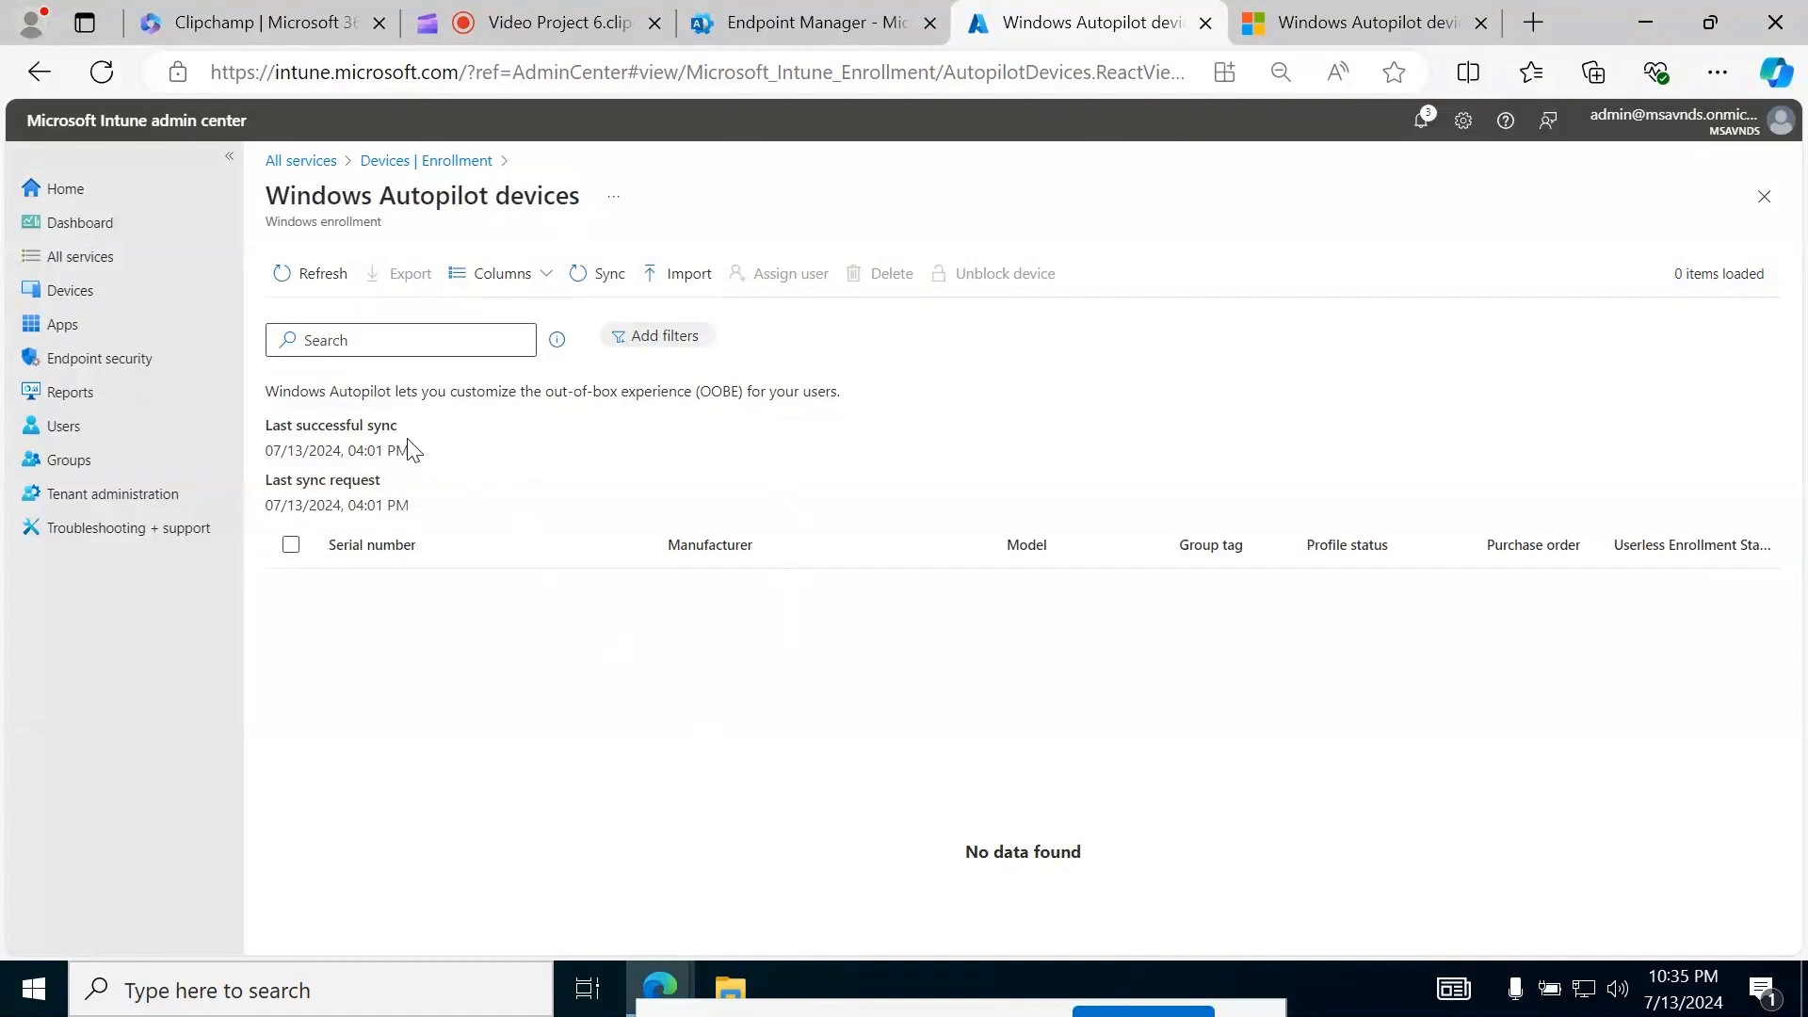
drag(279, 394, 859, 394)
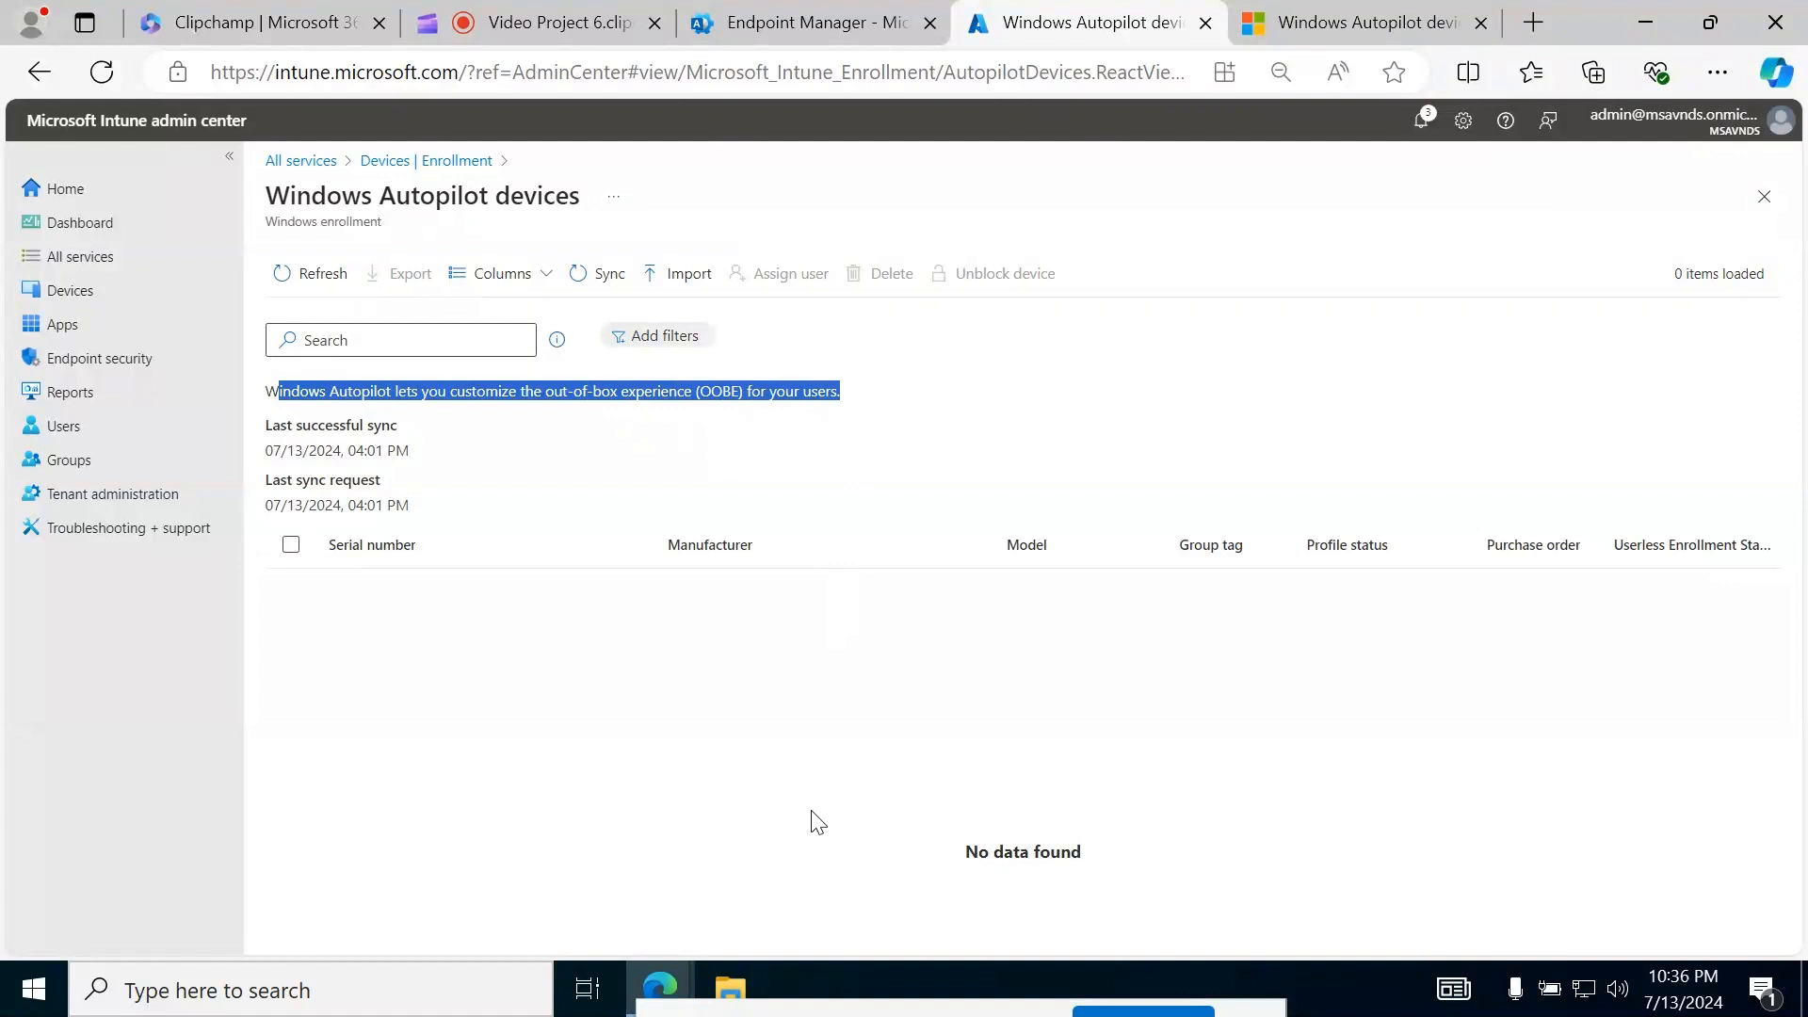
click(812, 391)
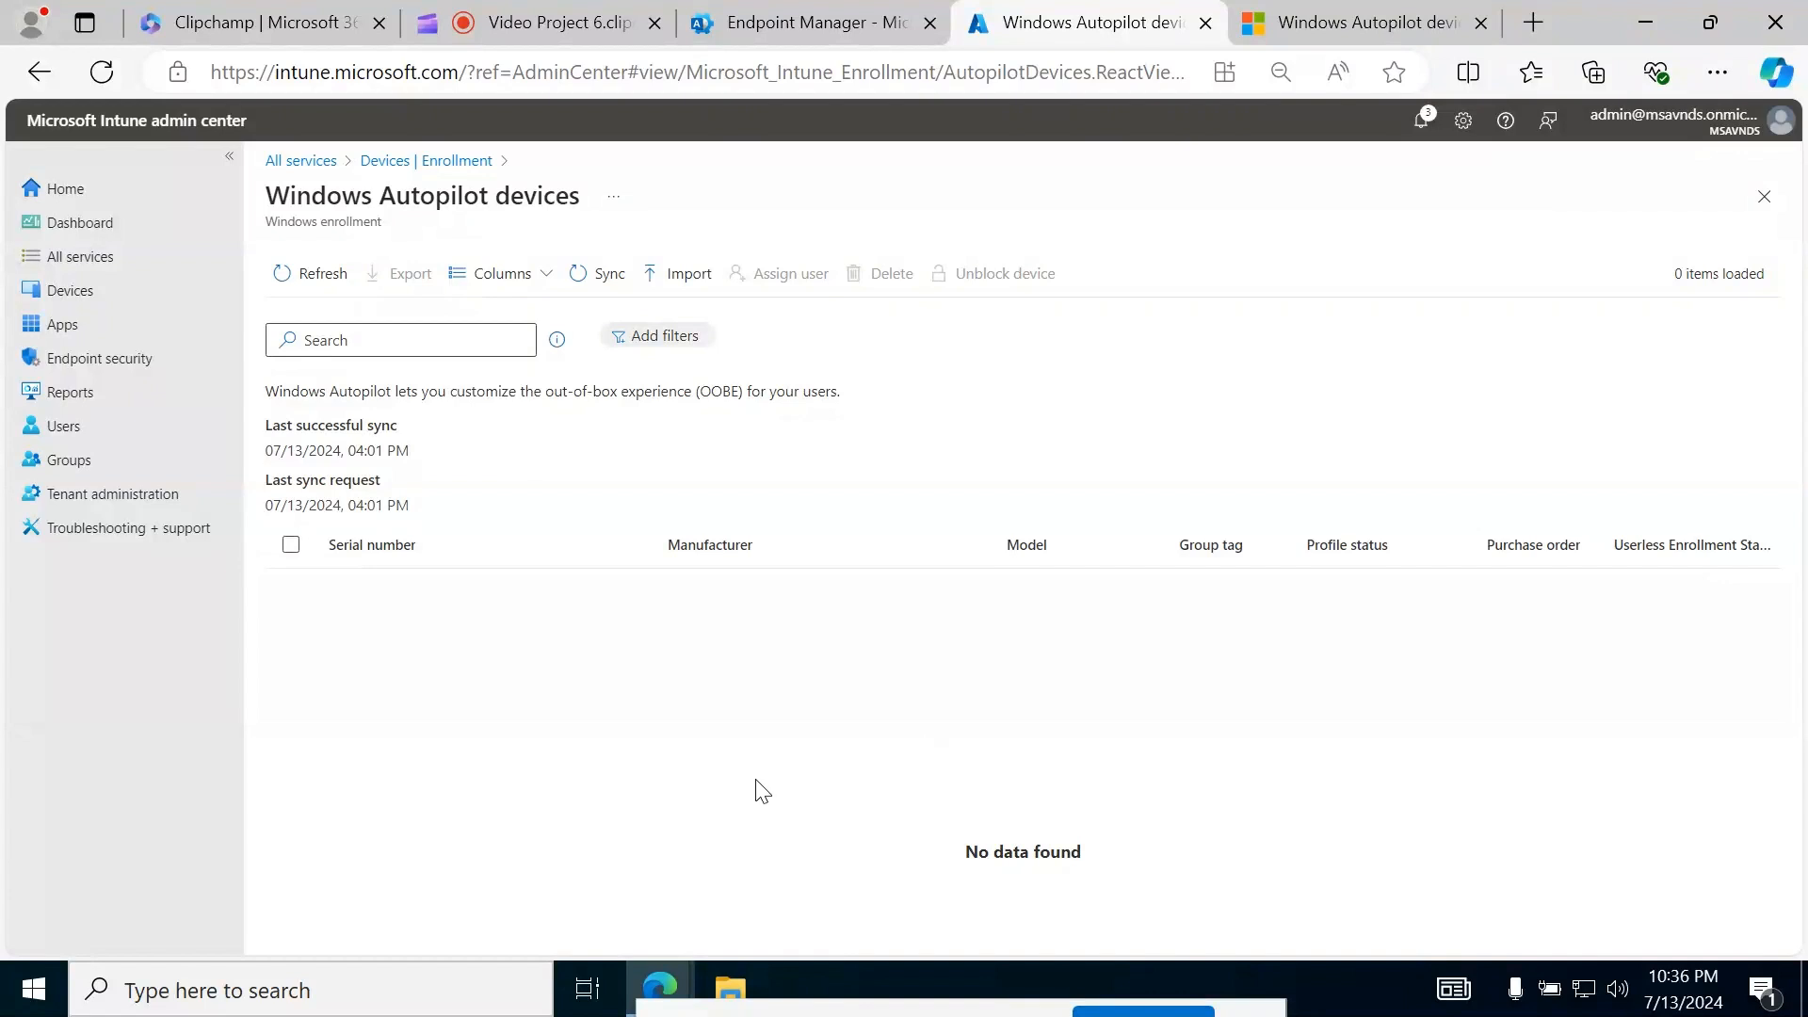
click(405, 162)
scroll(791, 688, down, 5)
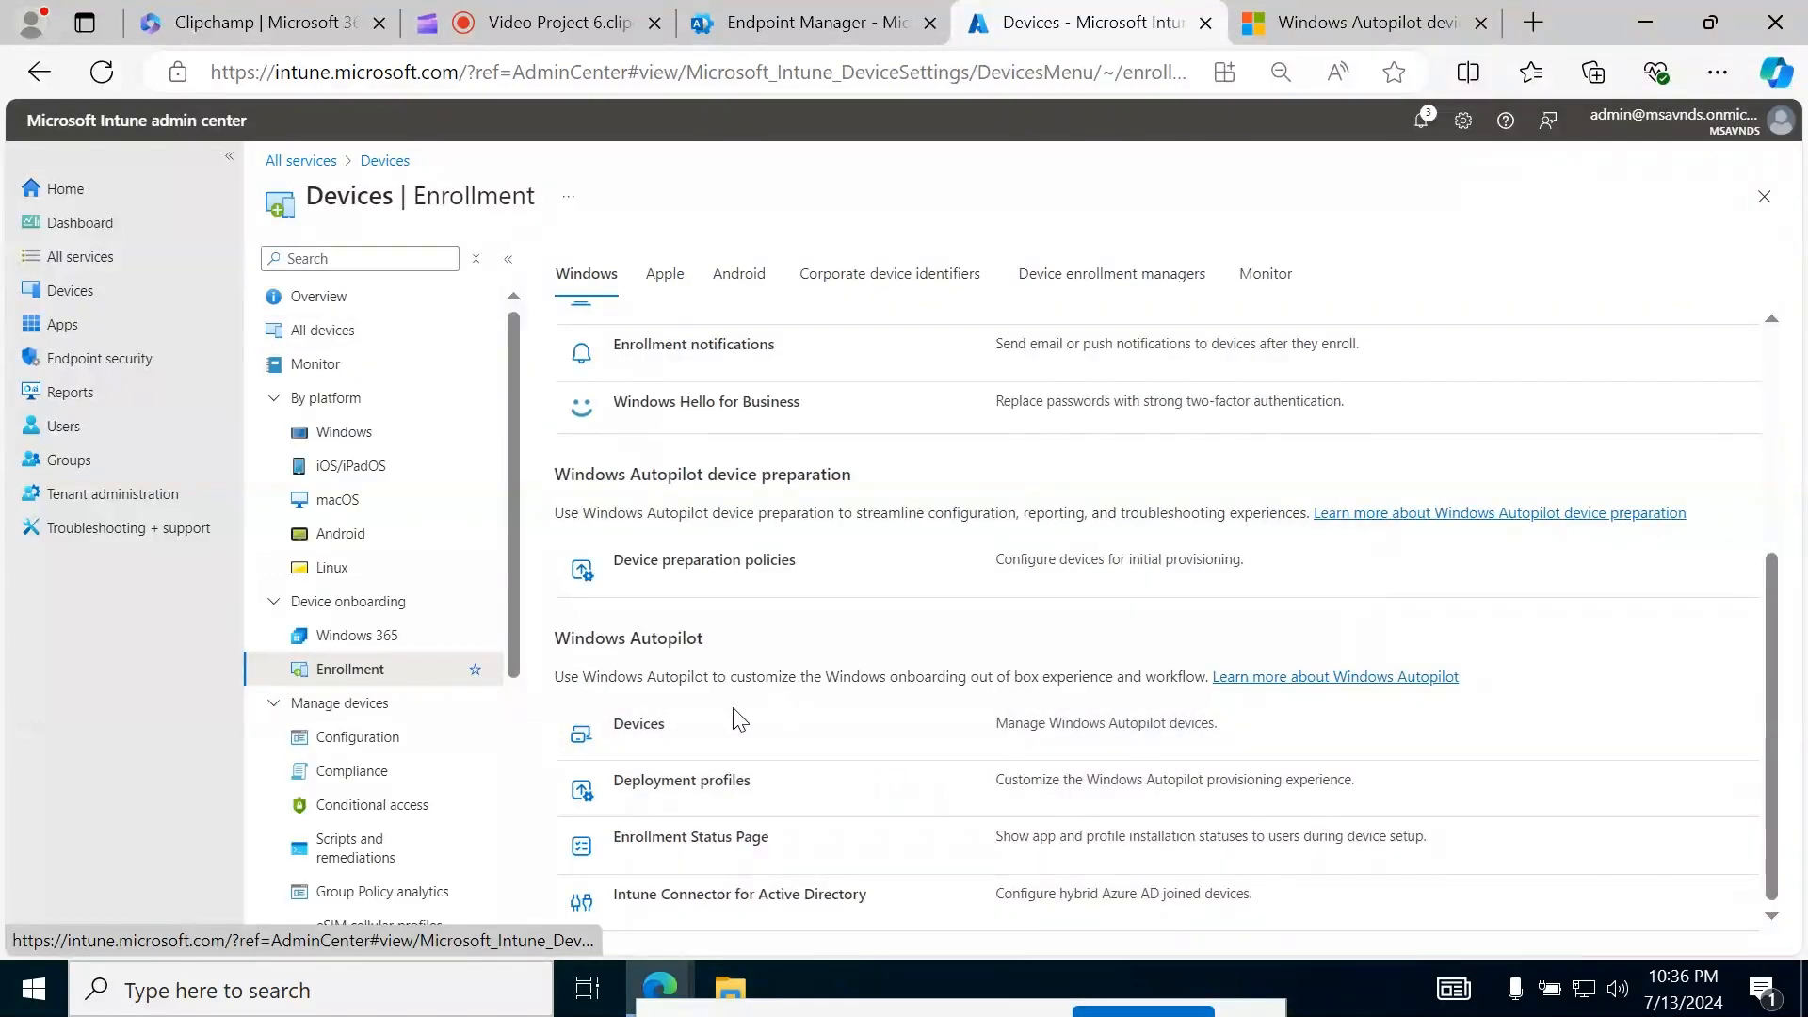
click(650, 731)
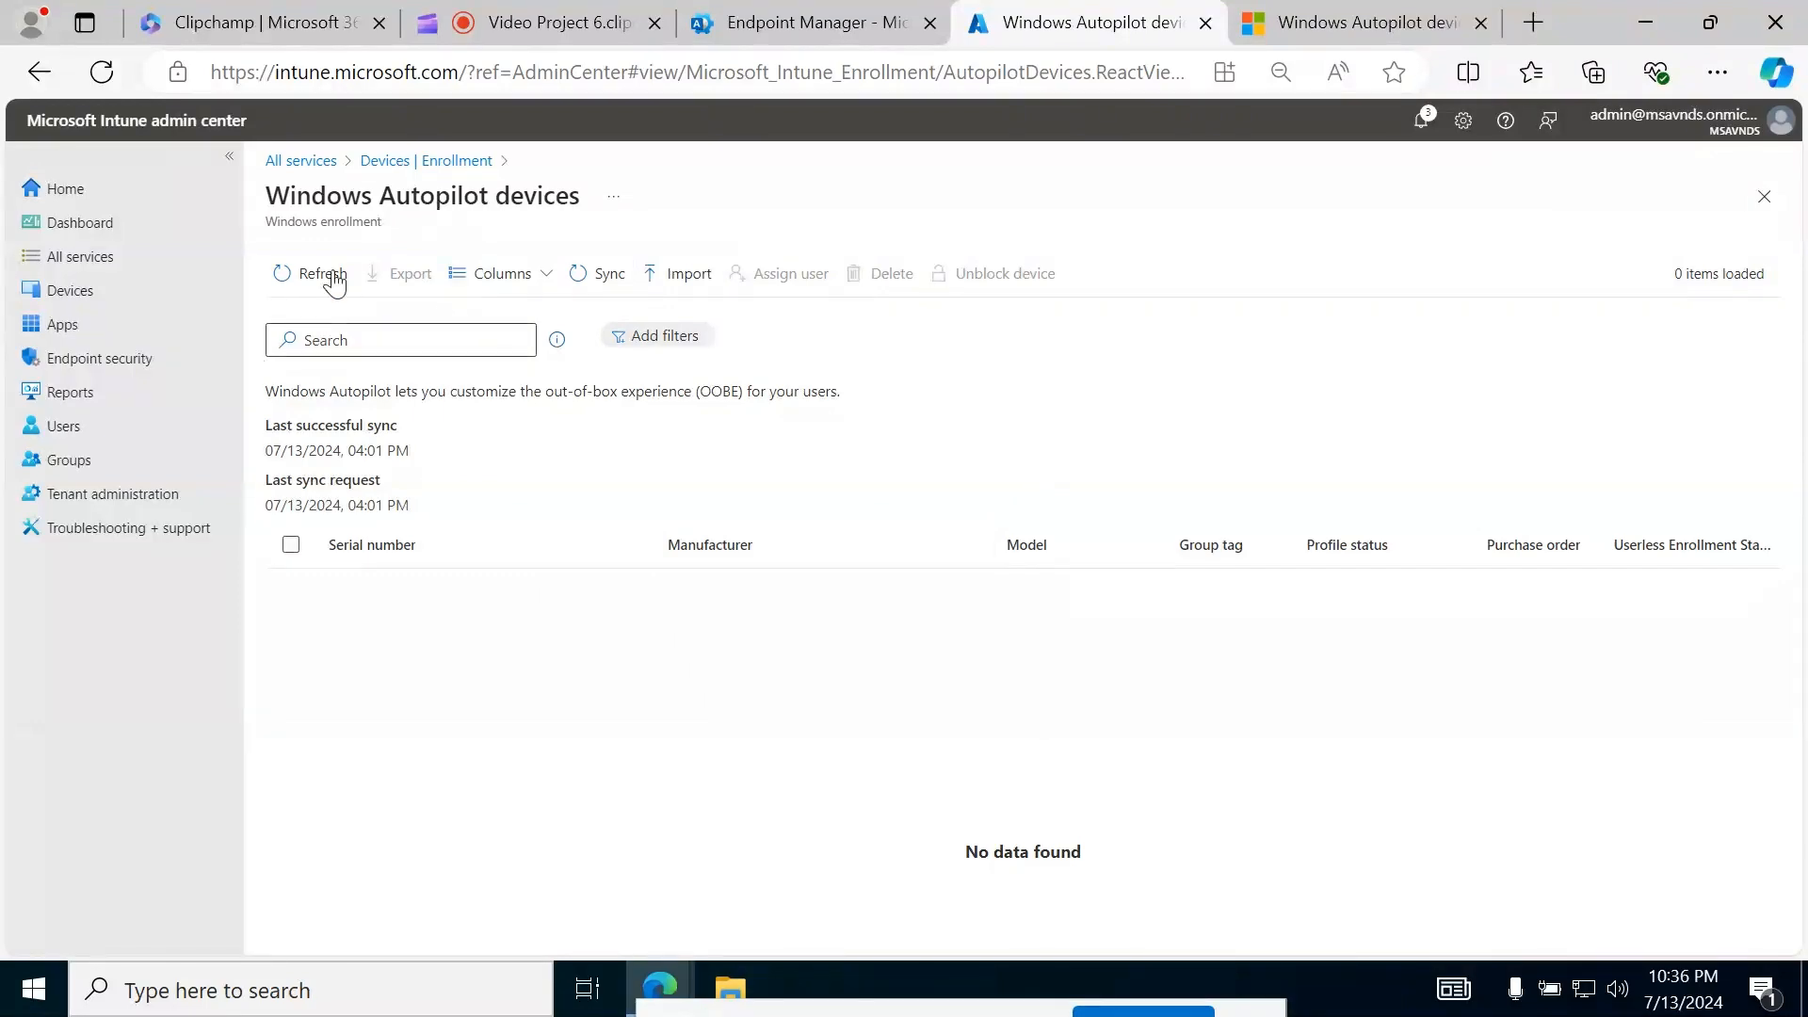
- Open the Windows Autopilot deployment profiles from the enrollment options and start a new profile for Windows PC
click(424, 162)
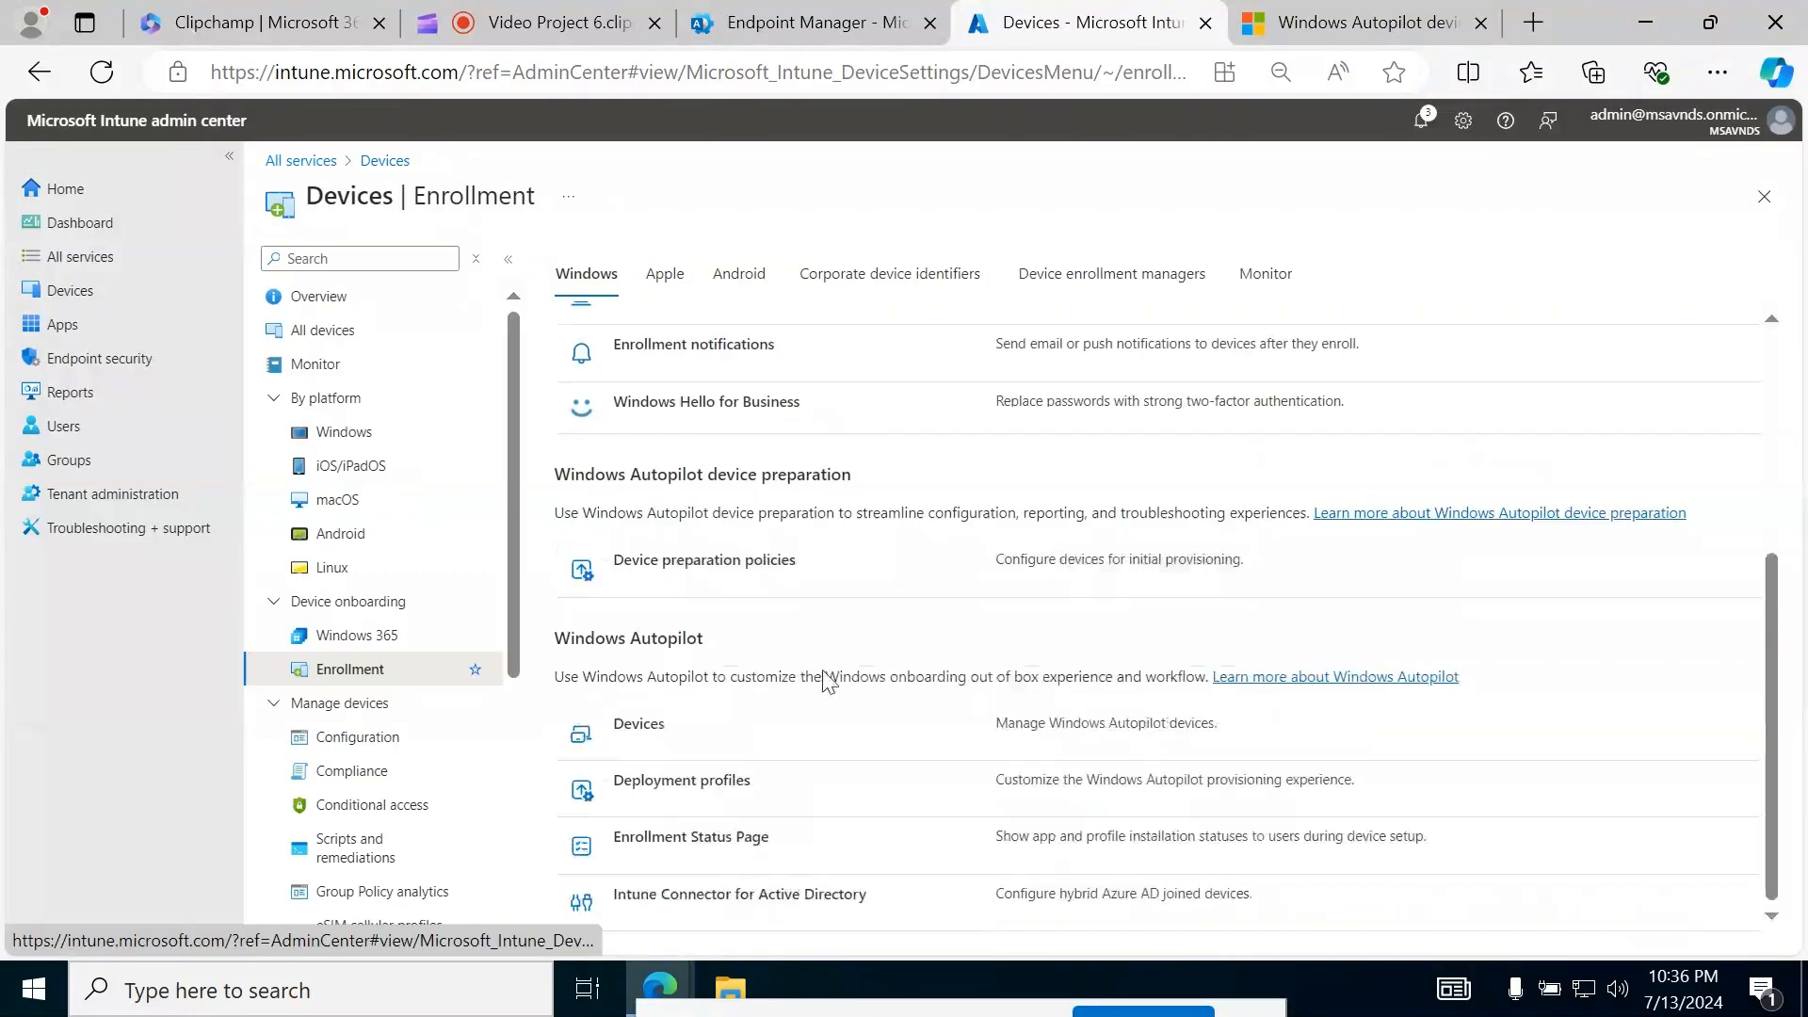
click(660, 803)
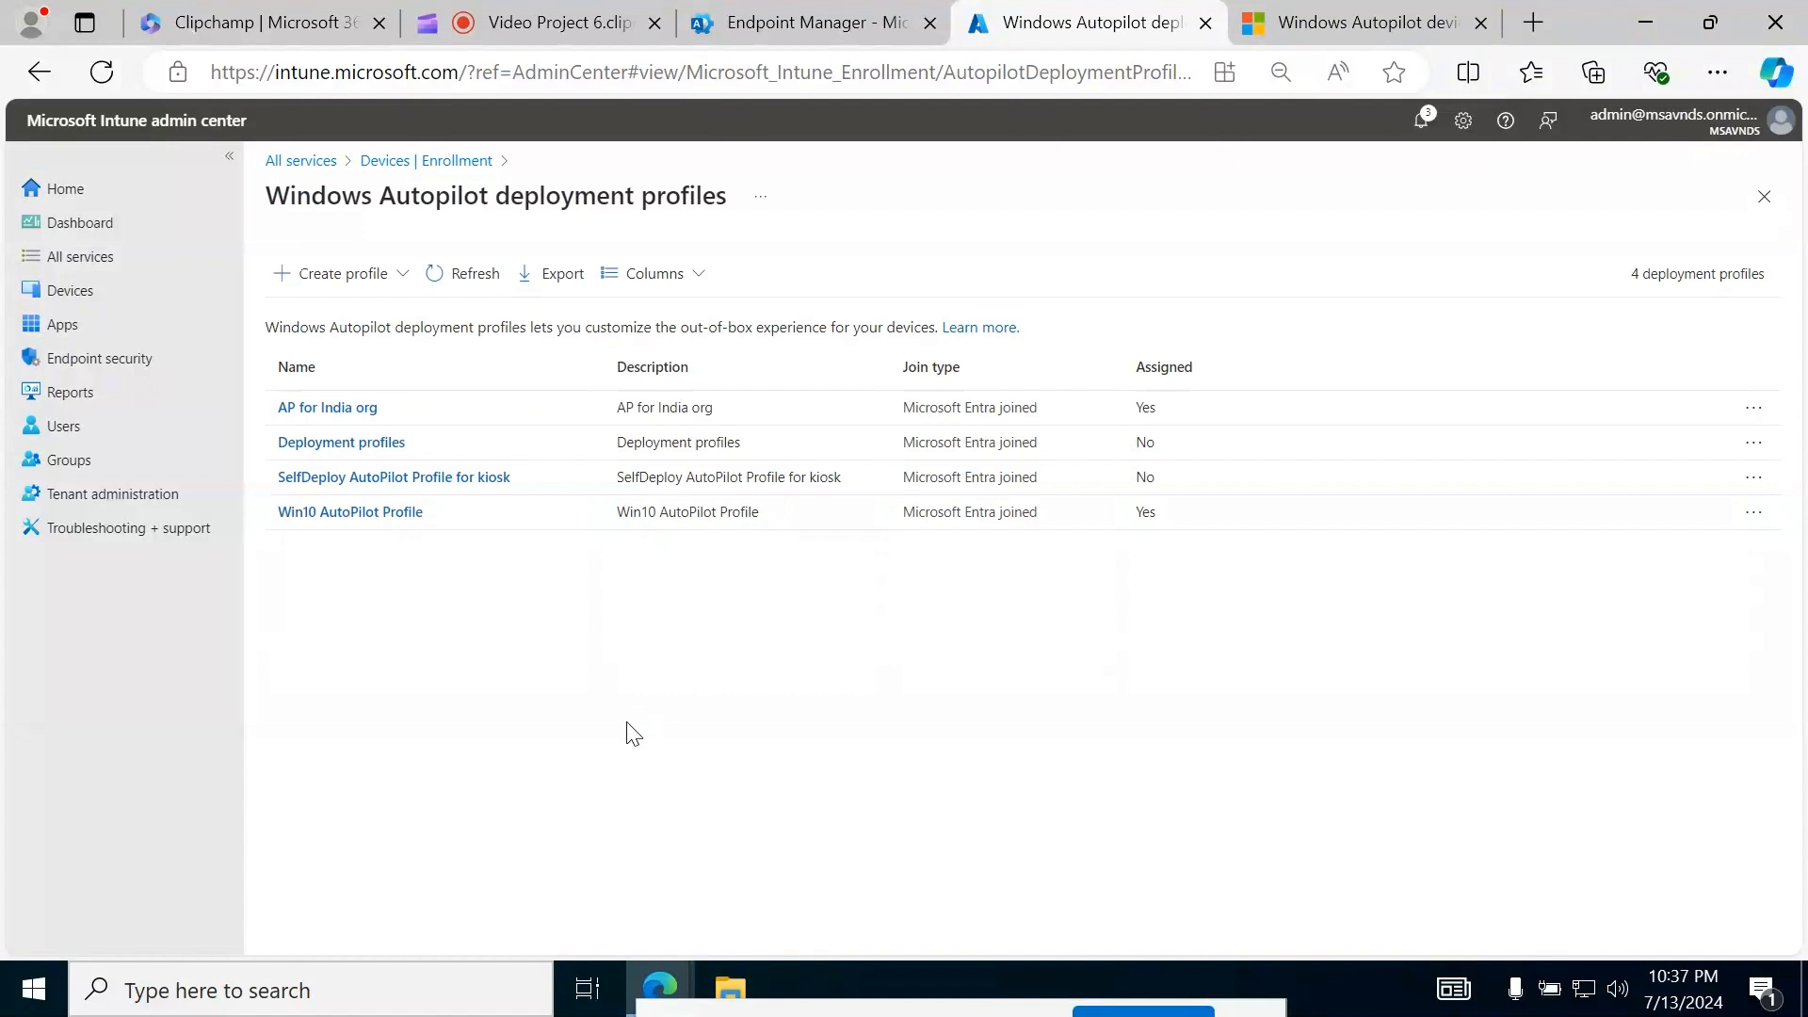
click(401, 281)
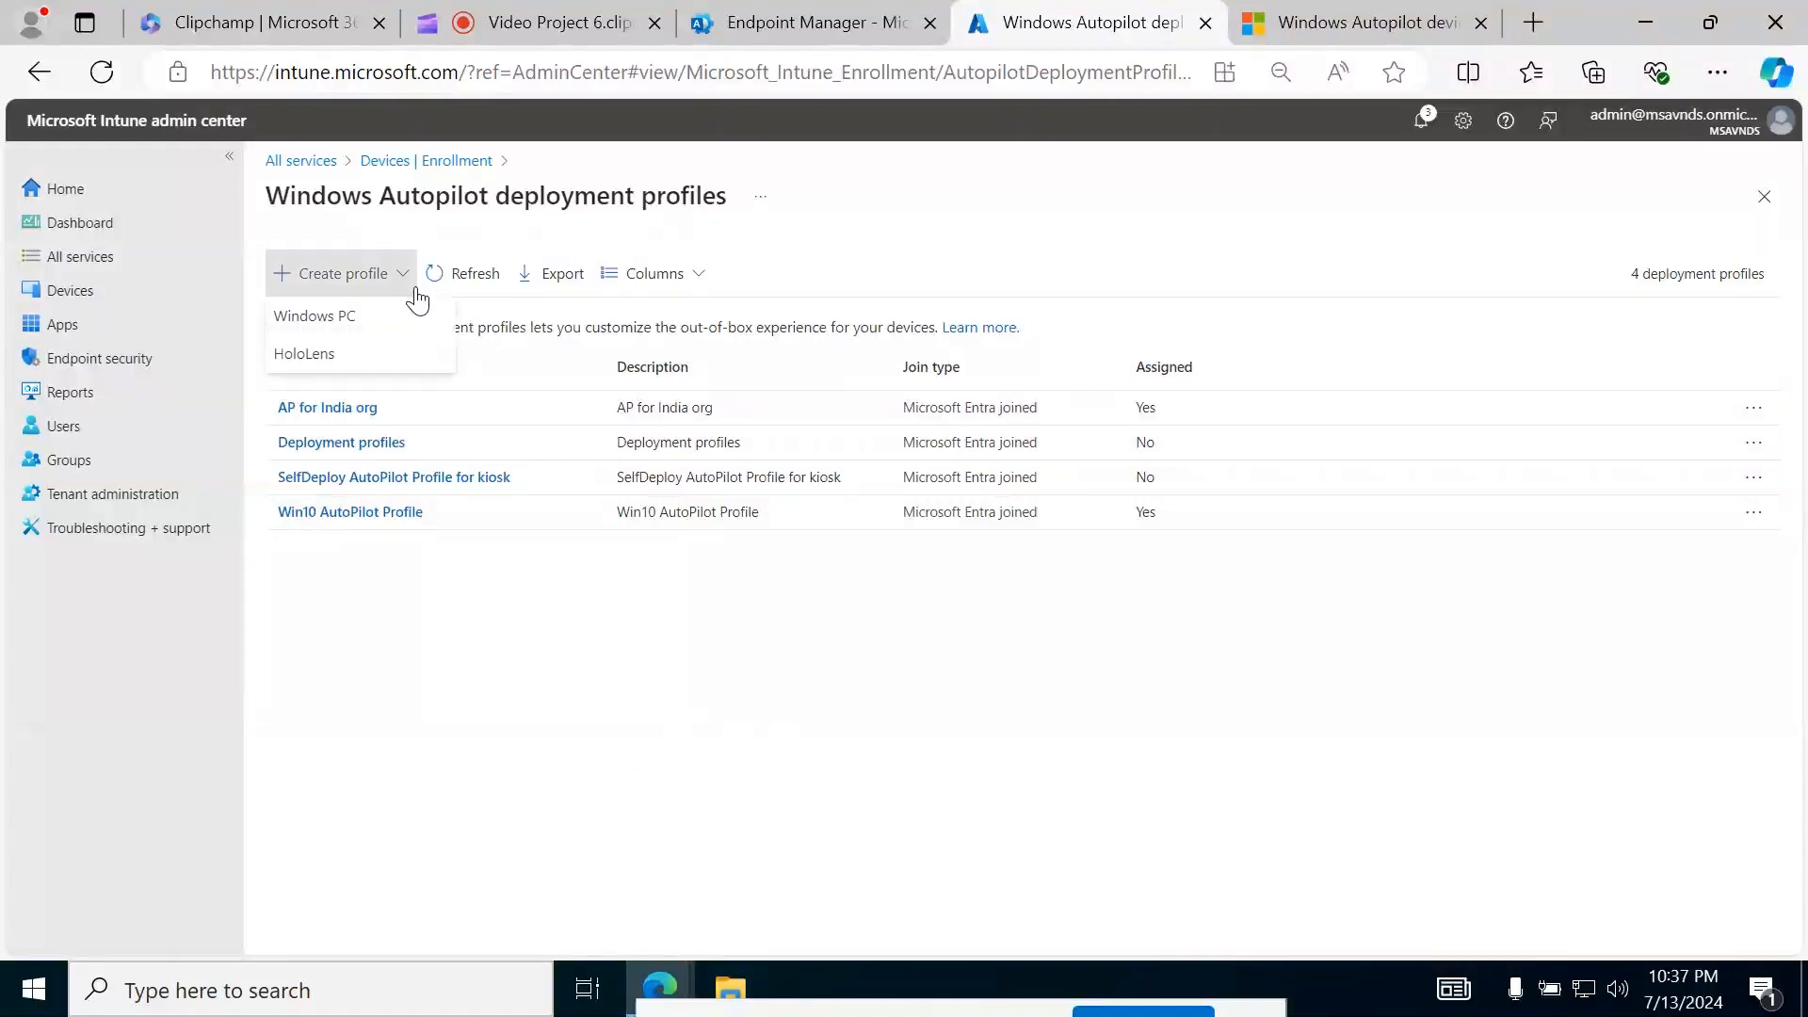
click(362, 320)
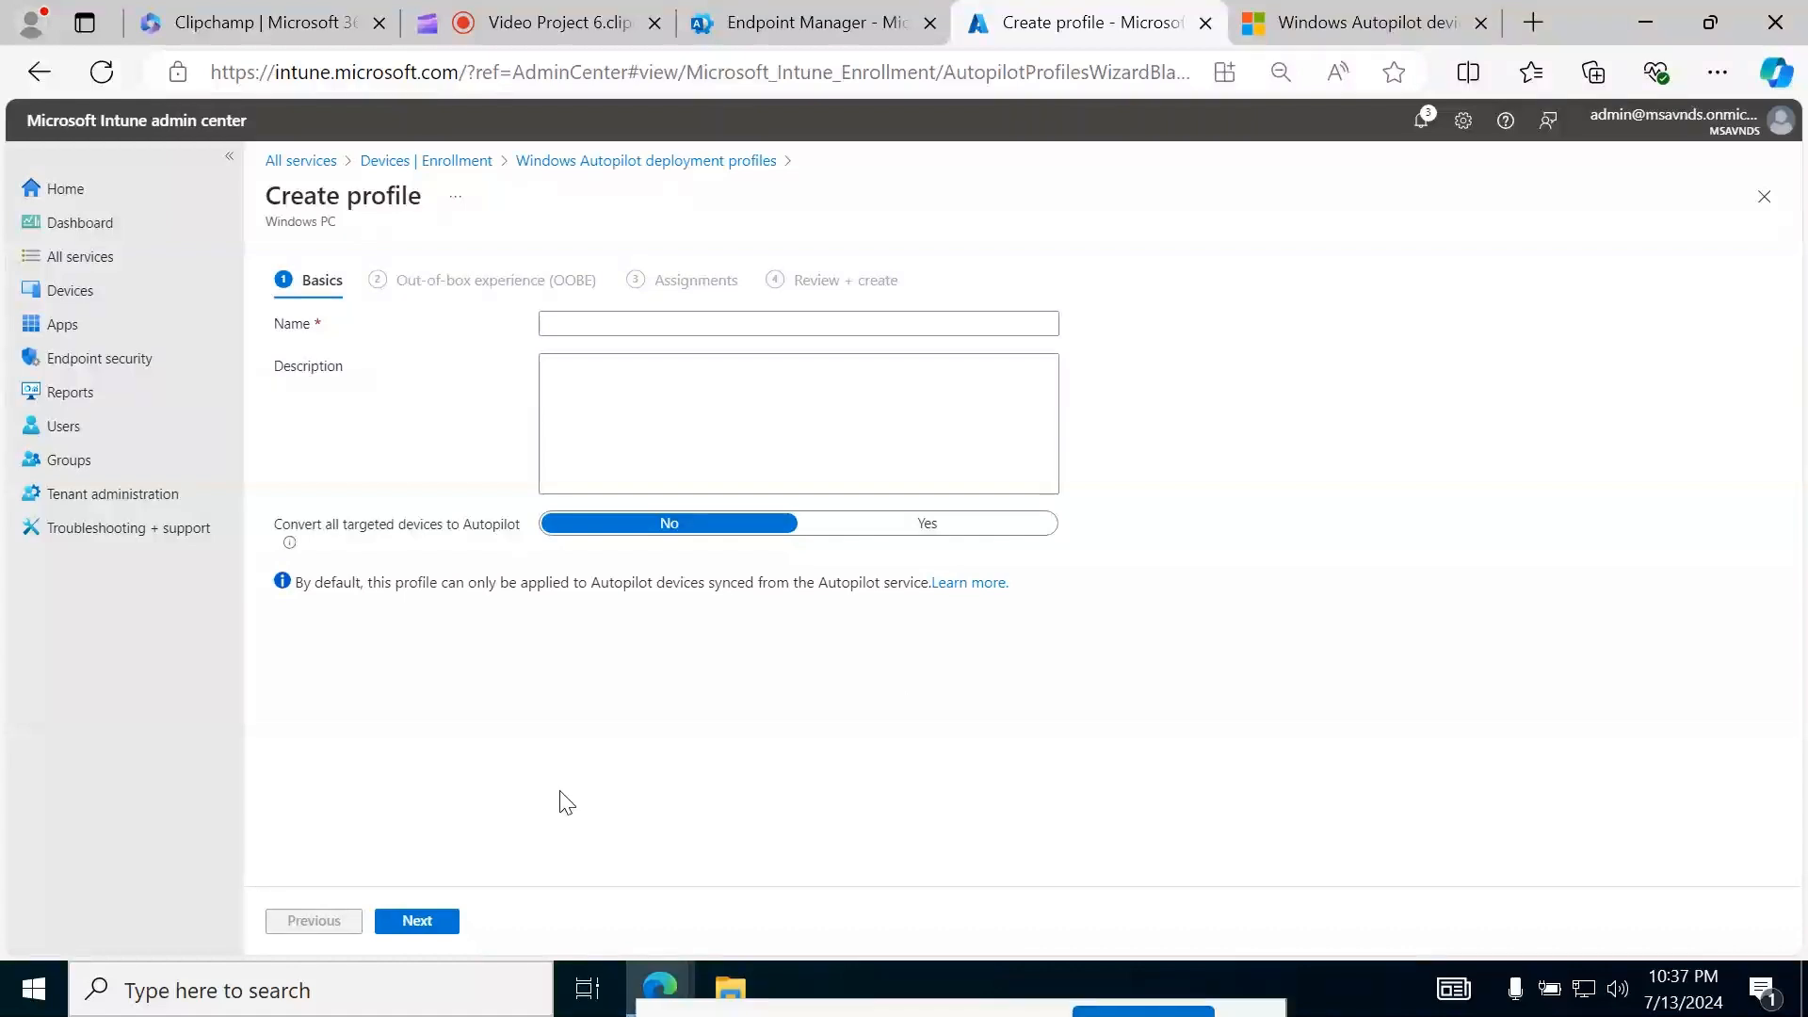
- Name the profile "Autopilot Profile for Eest US" and copy the same text into its description
click(702, 326)
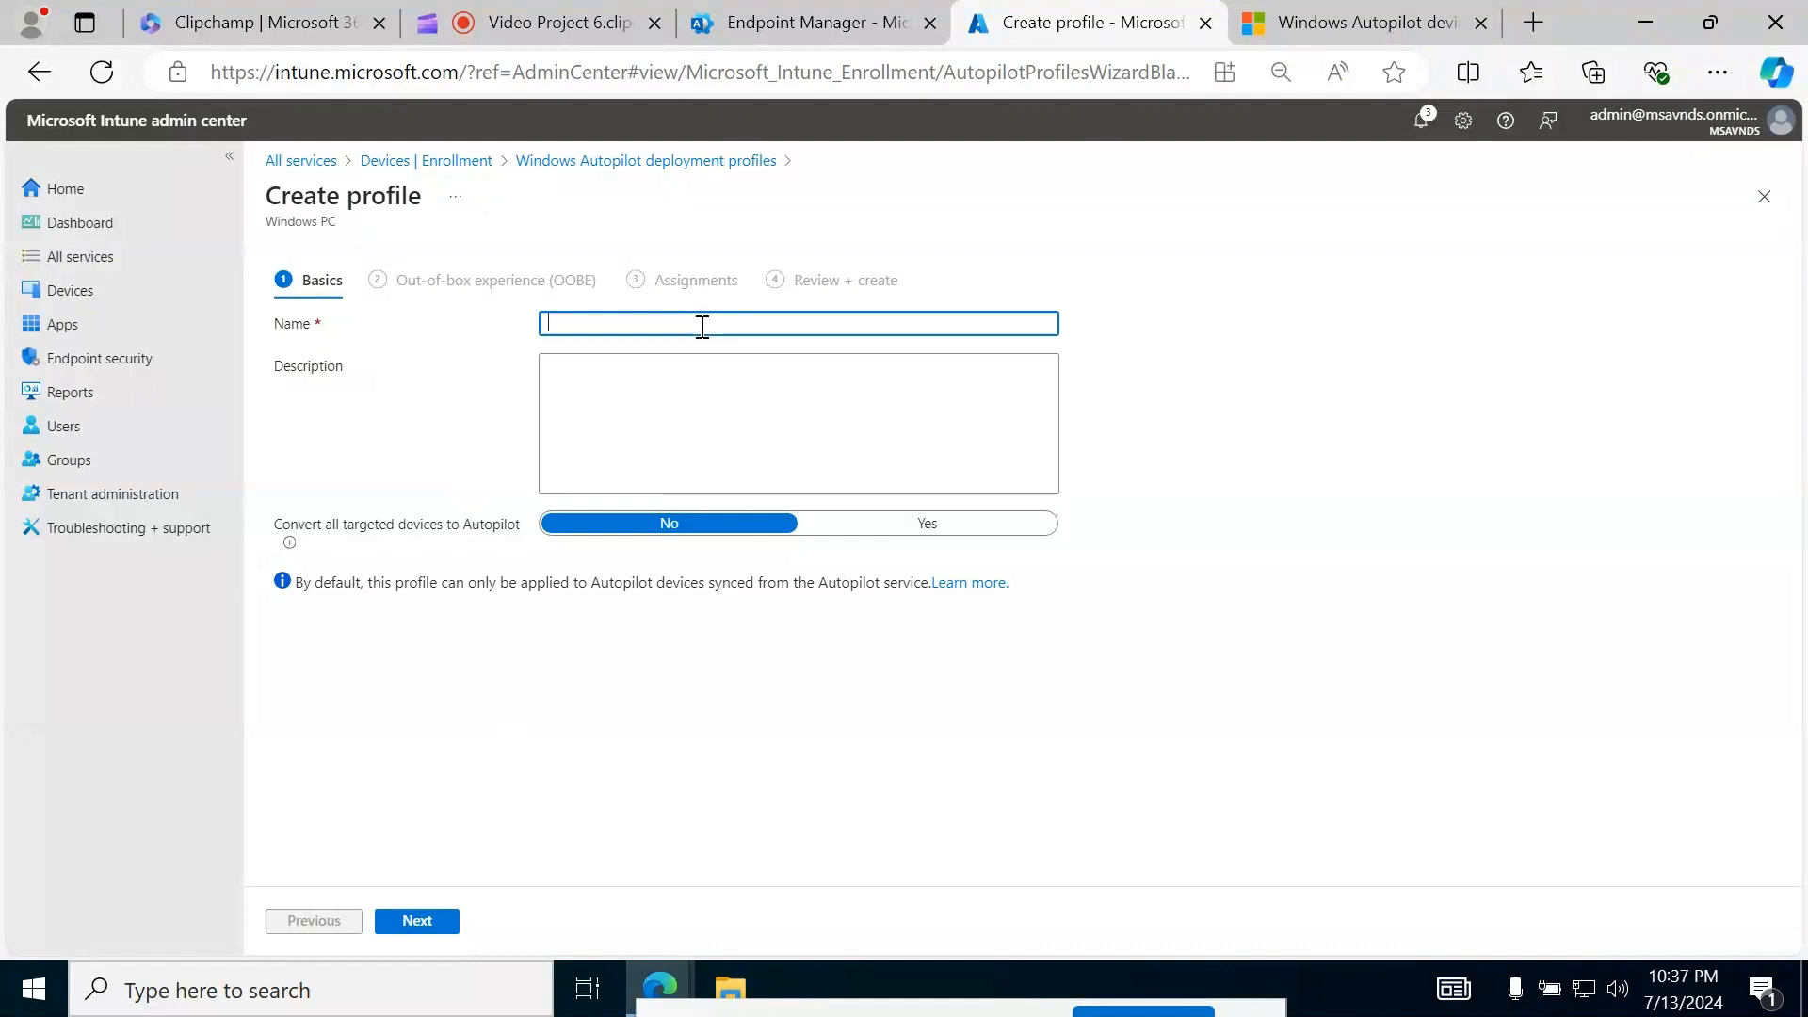
text(Autoplot)
key(Left)
text(i)
text( Profile )
text(for )
text(Est )
text(US)
text(a)
key(ctrl+a)
key(ctrl+c)
click(702, 392)
key(ctrl+v)
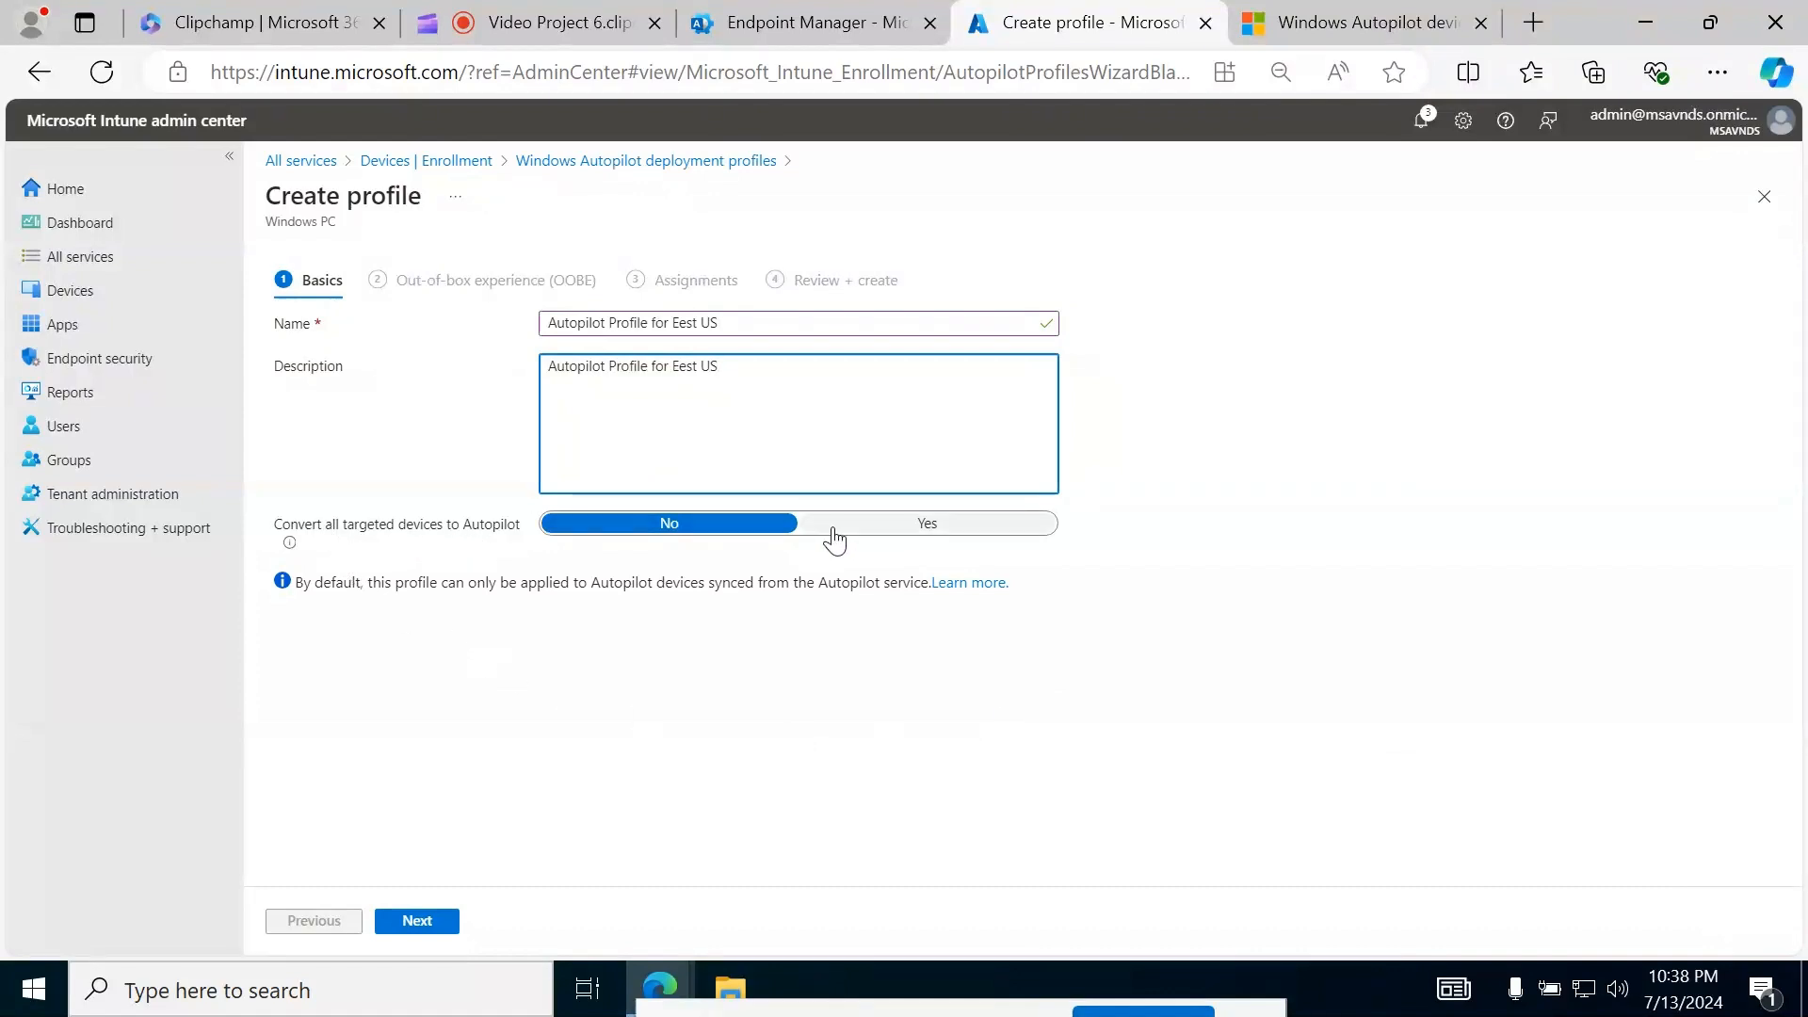
- Set the conversion of all targeted devices to Autopilot to Yes and continue to the out-of-box experience settings
click(893, 527)
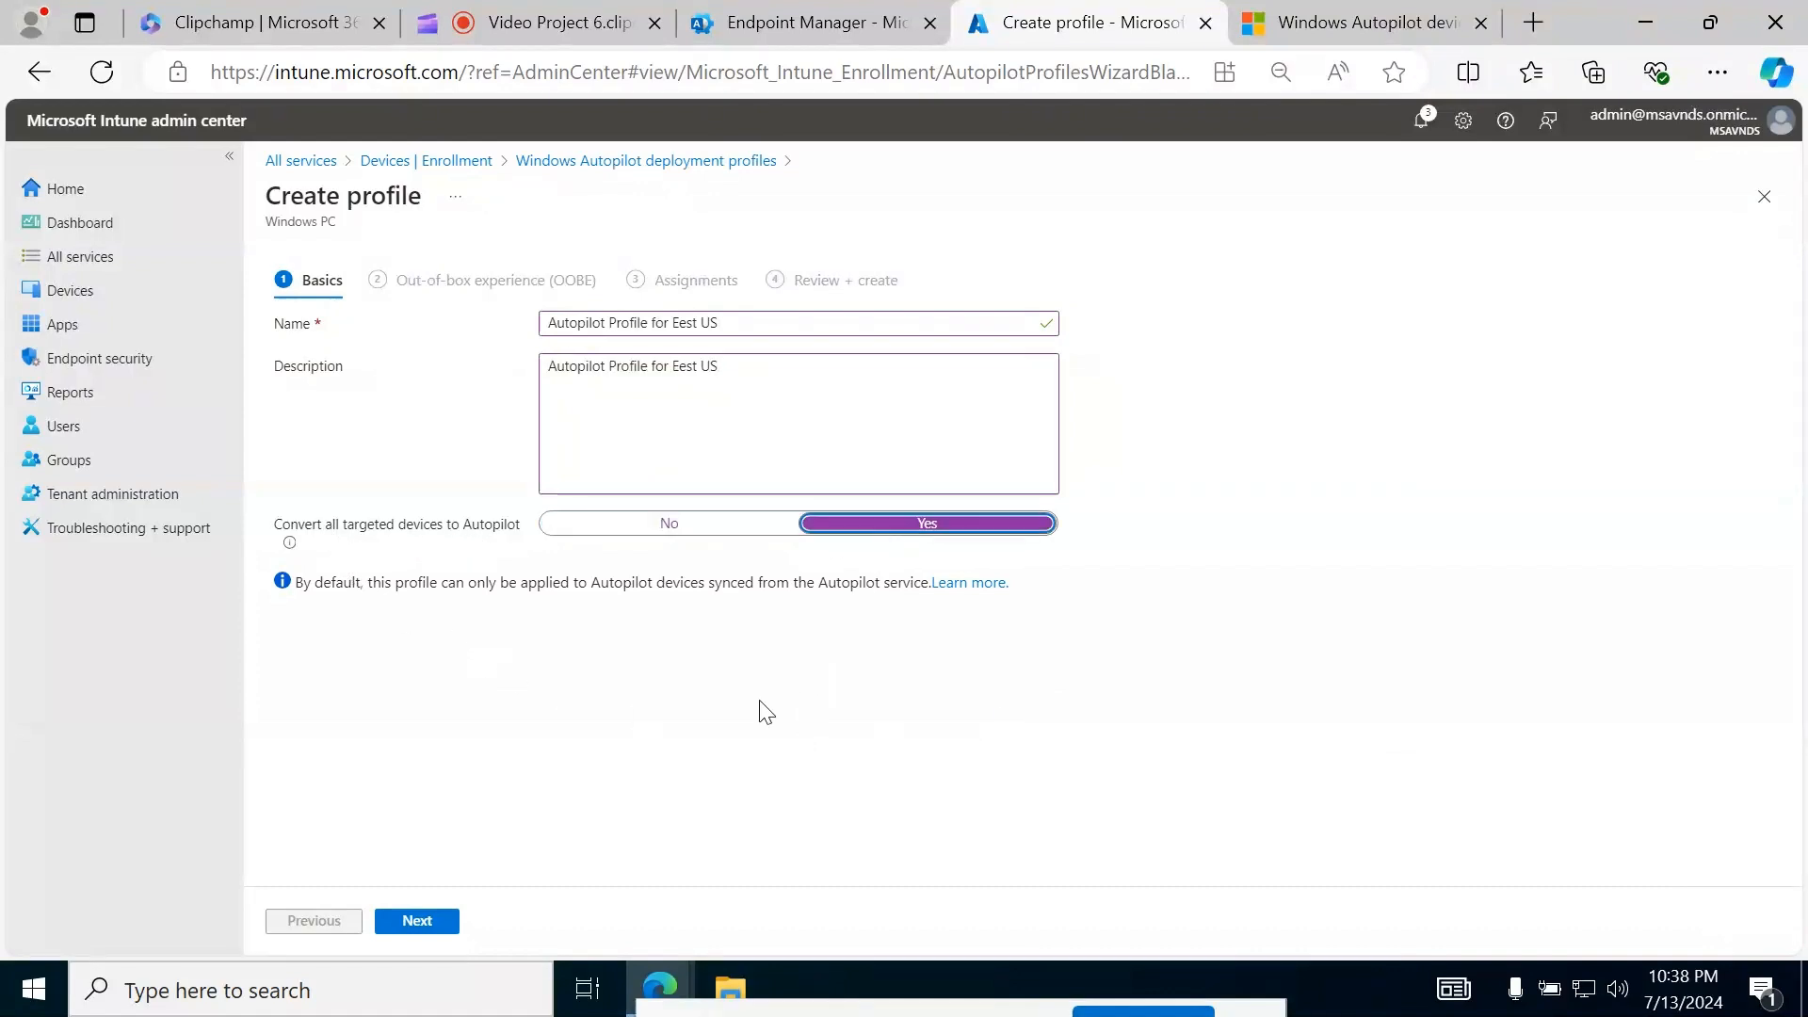
click(669, 526)
click(924, 524)
click(721, 712)
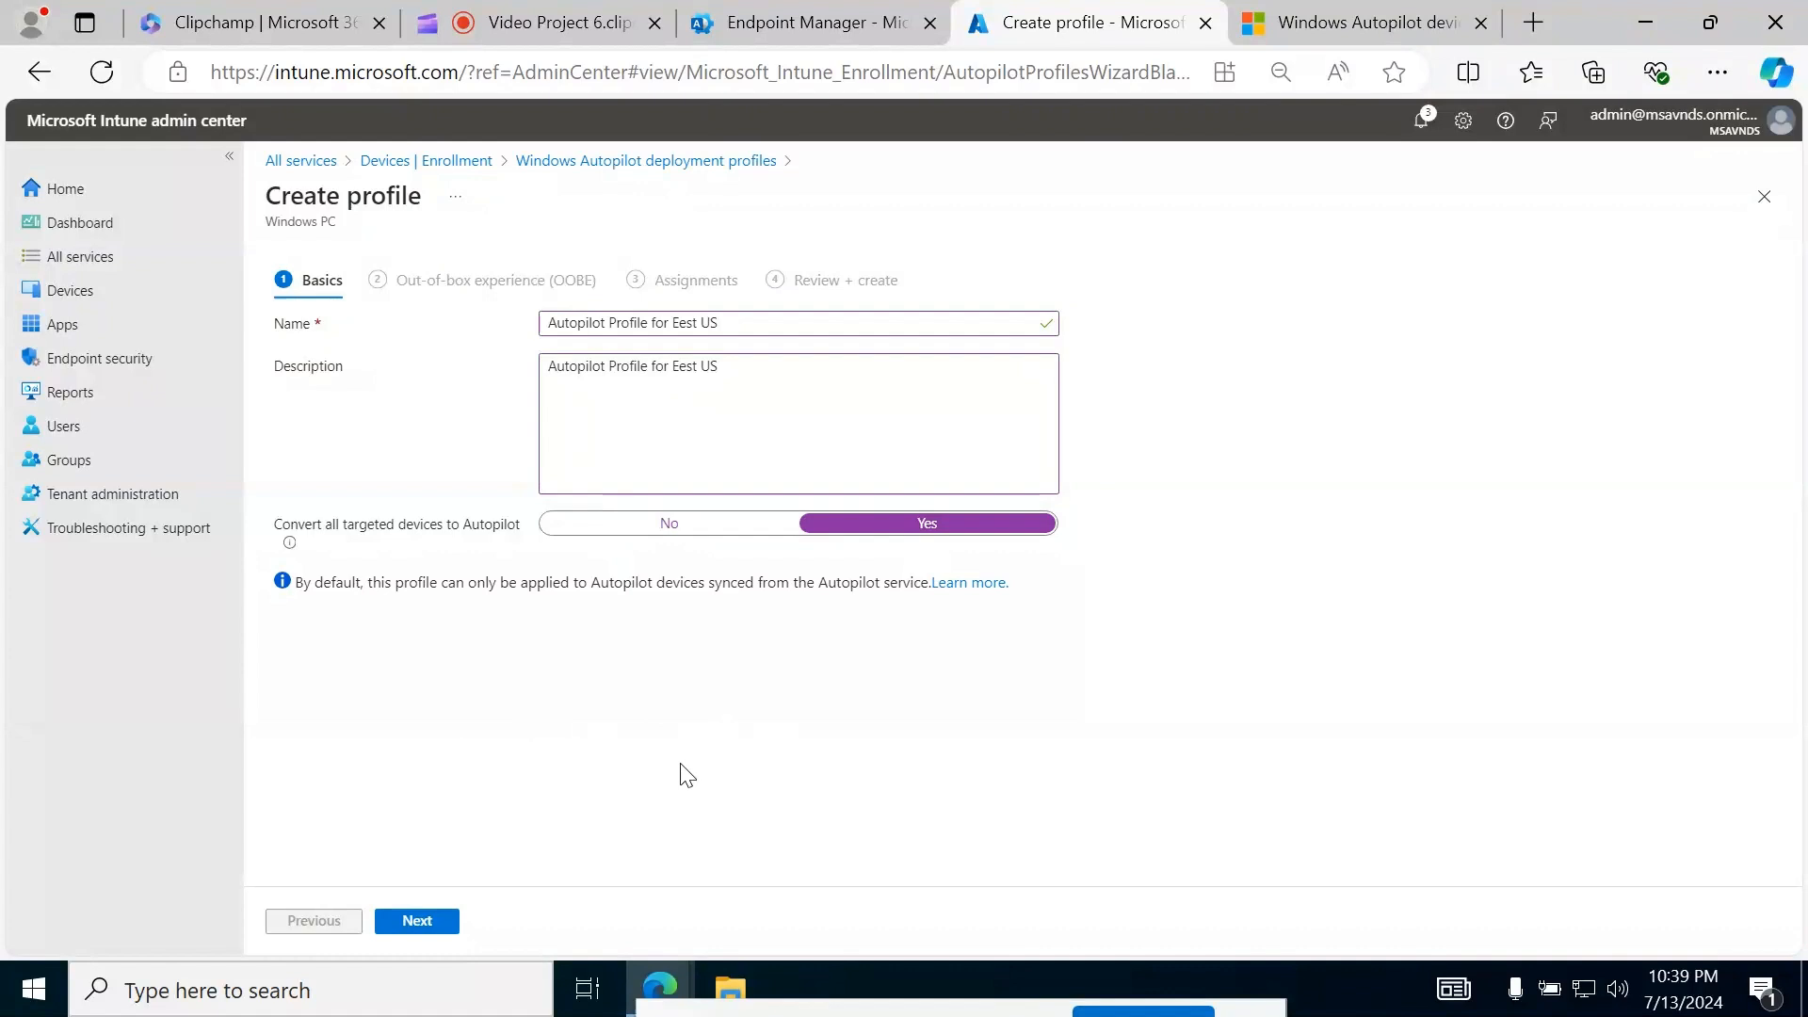
click(448, 925)
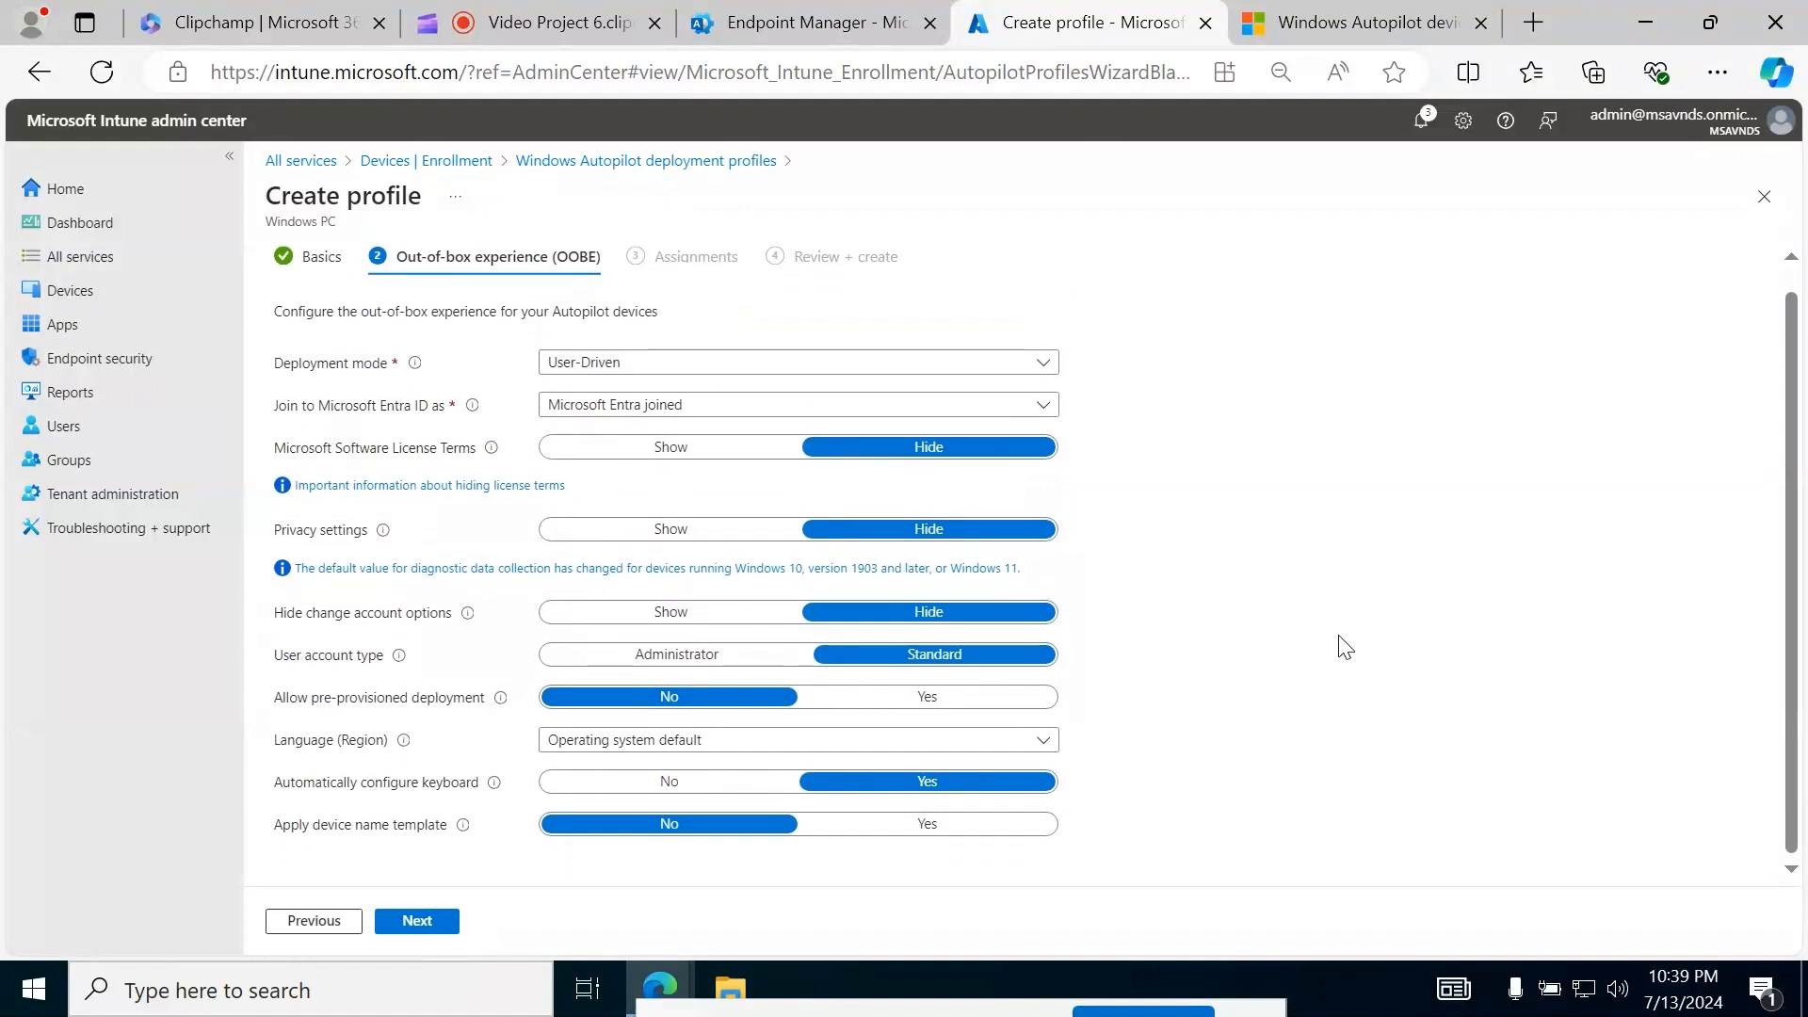
- Look over the available deployment modes for the out-of-box experience and keep User-Driven
drag(322, 314, 617, 316)
click(1250, 514)
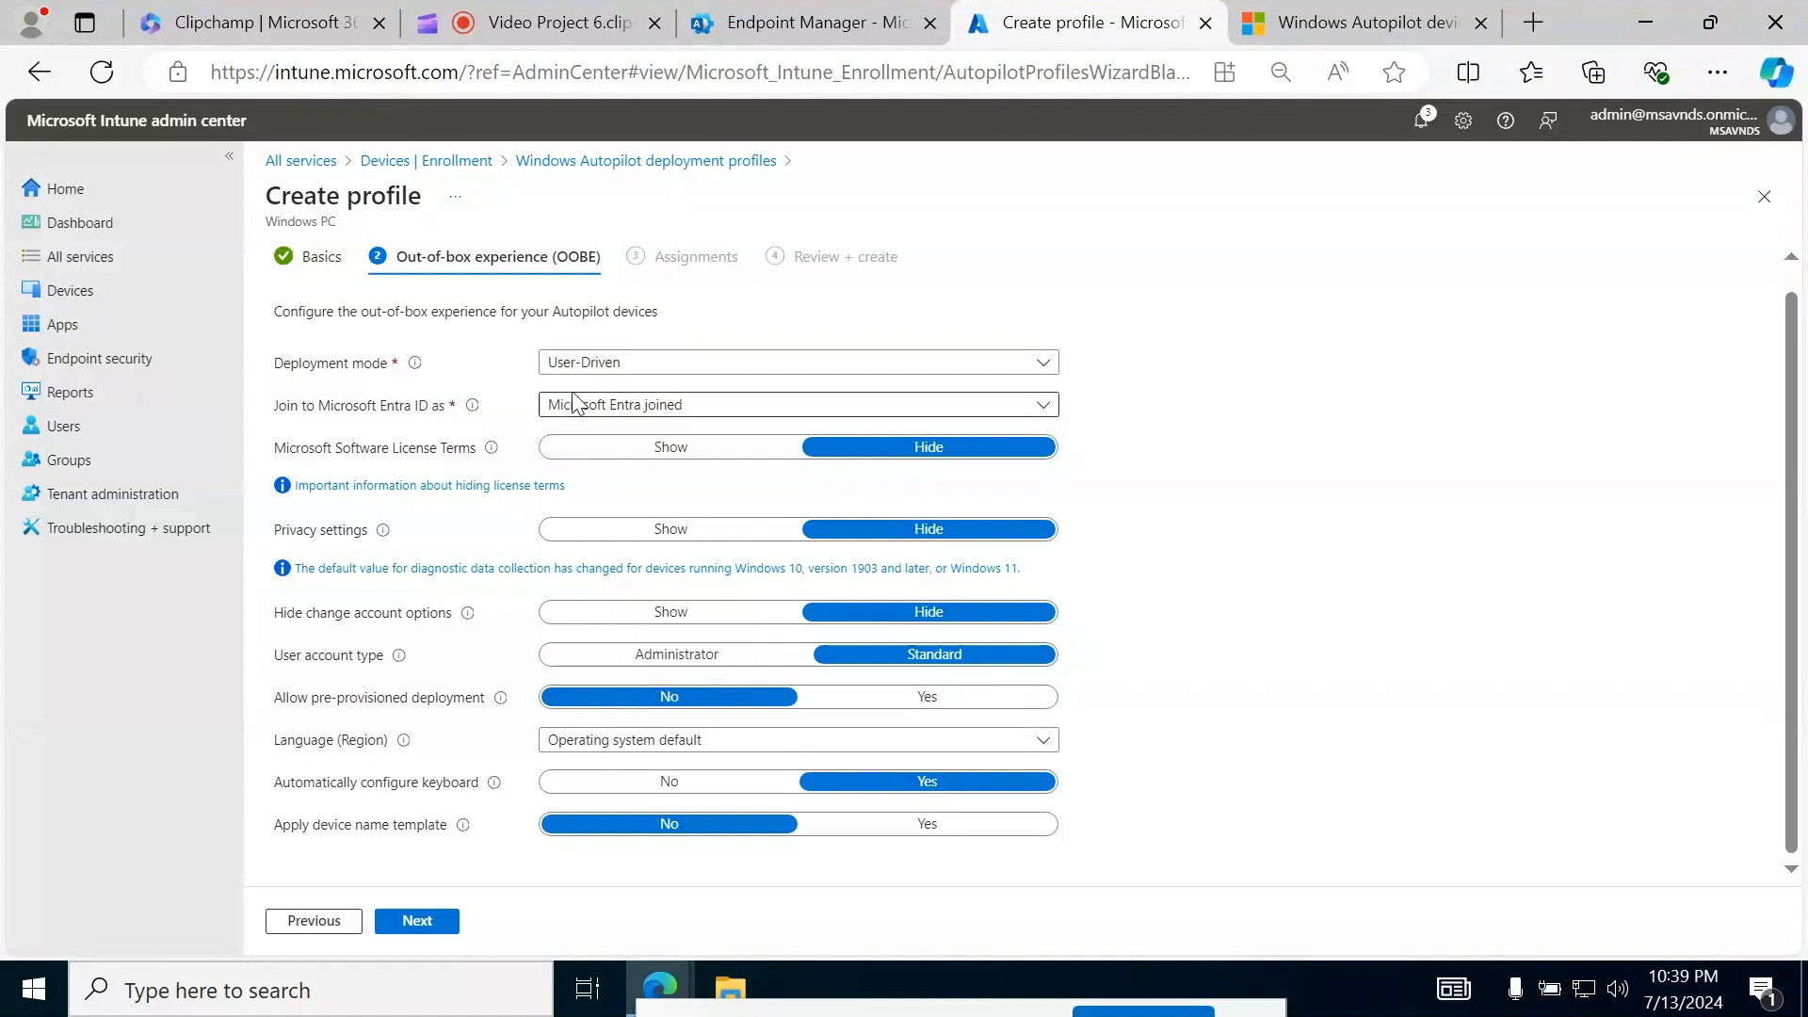
click(659, 365)
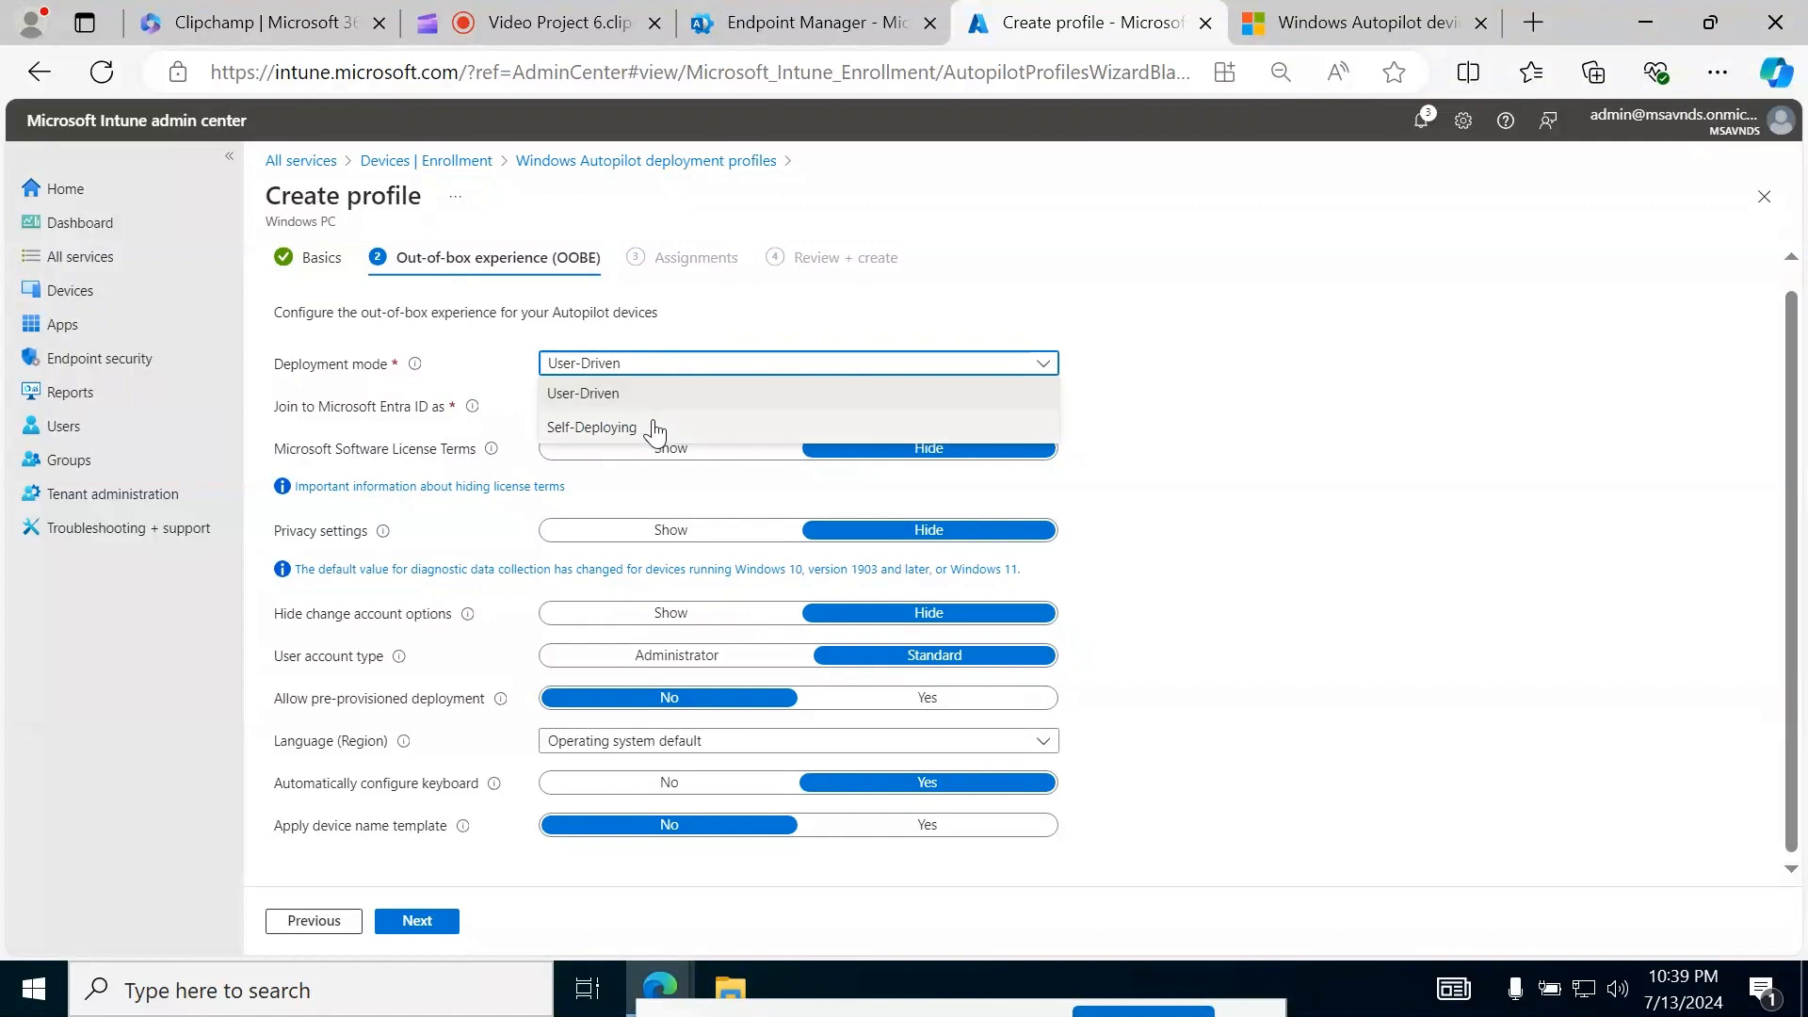
click(1340, 432)
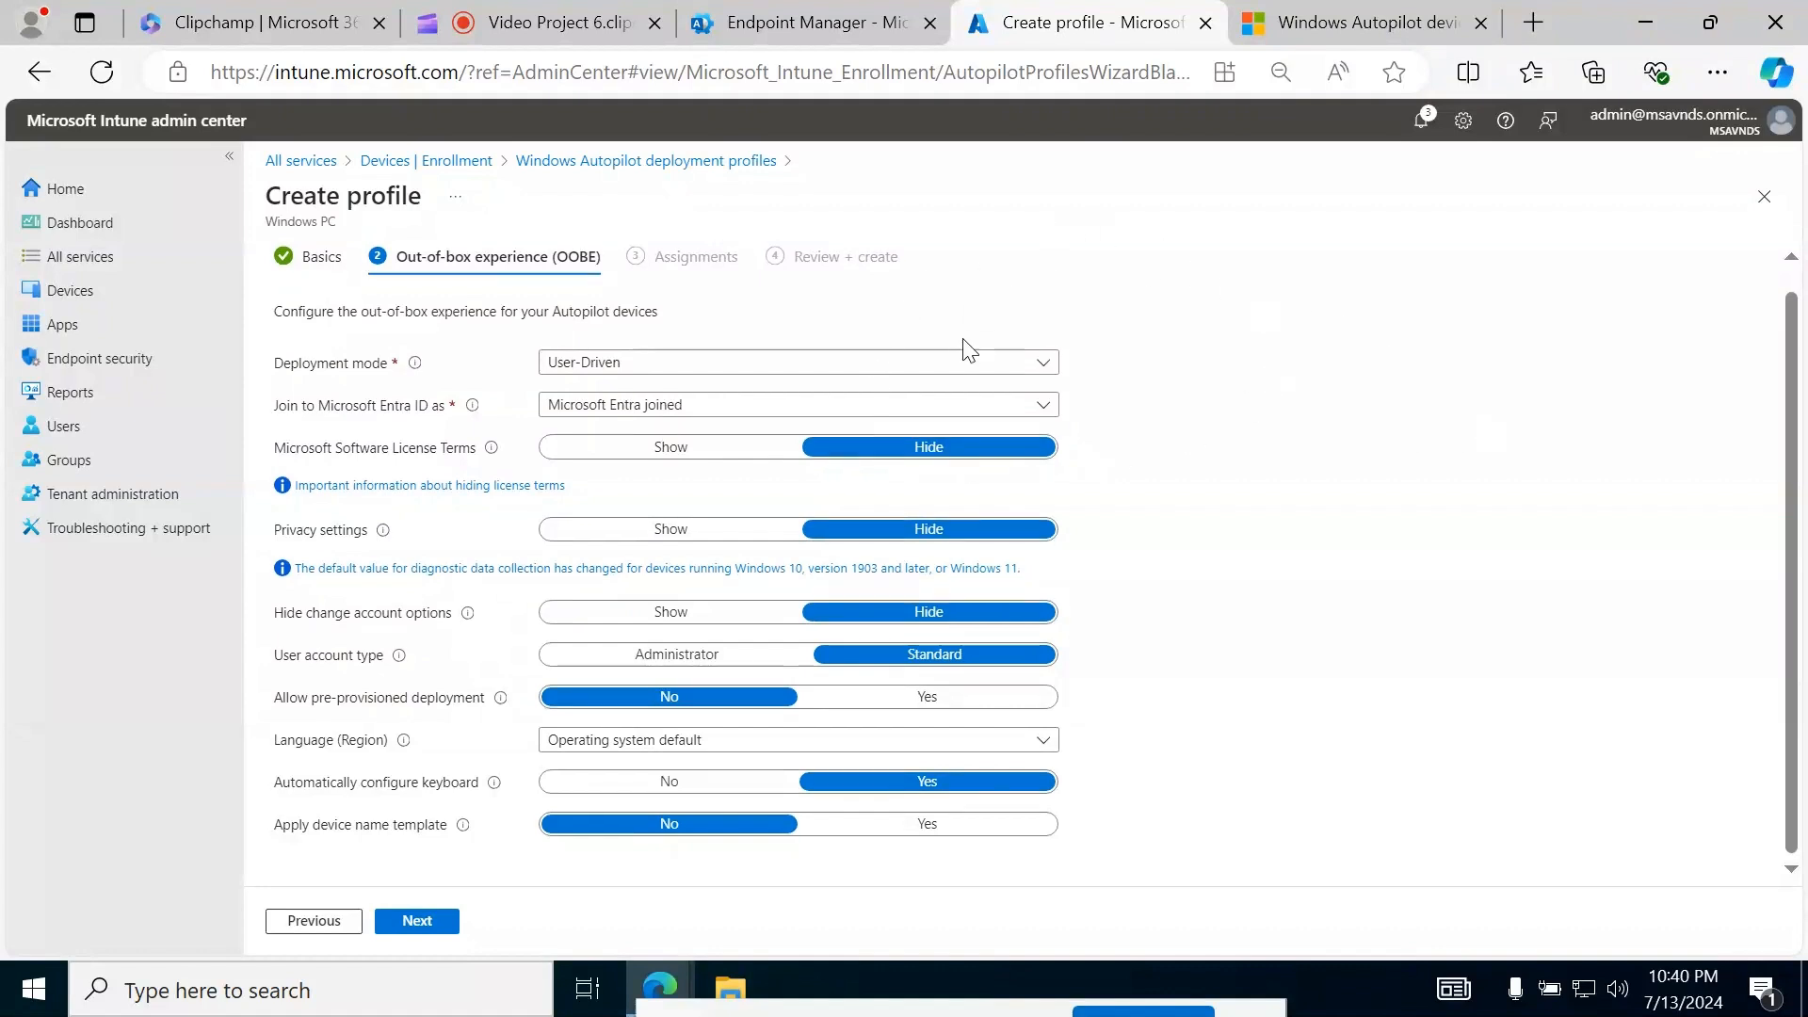
click(777, 374)
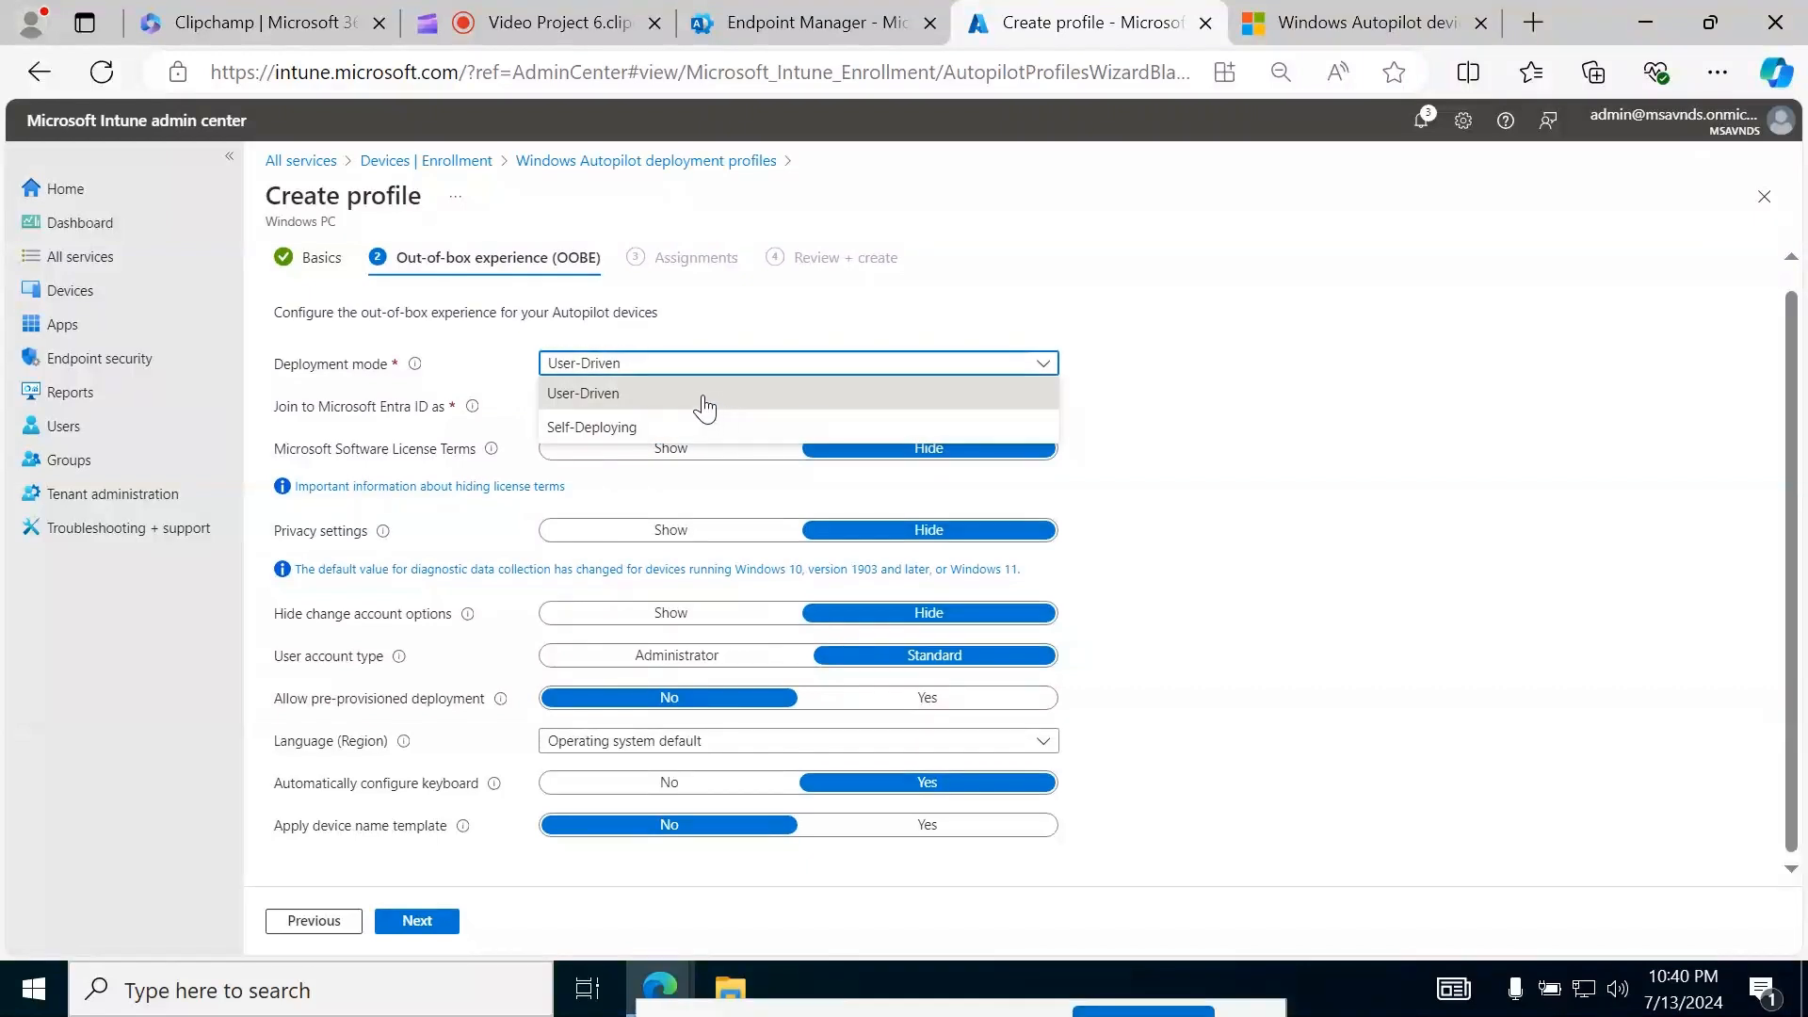
click(1400, 518)
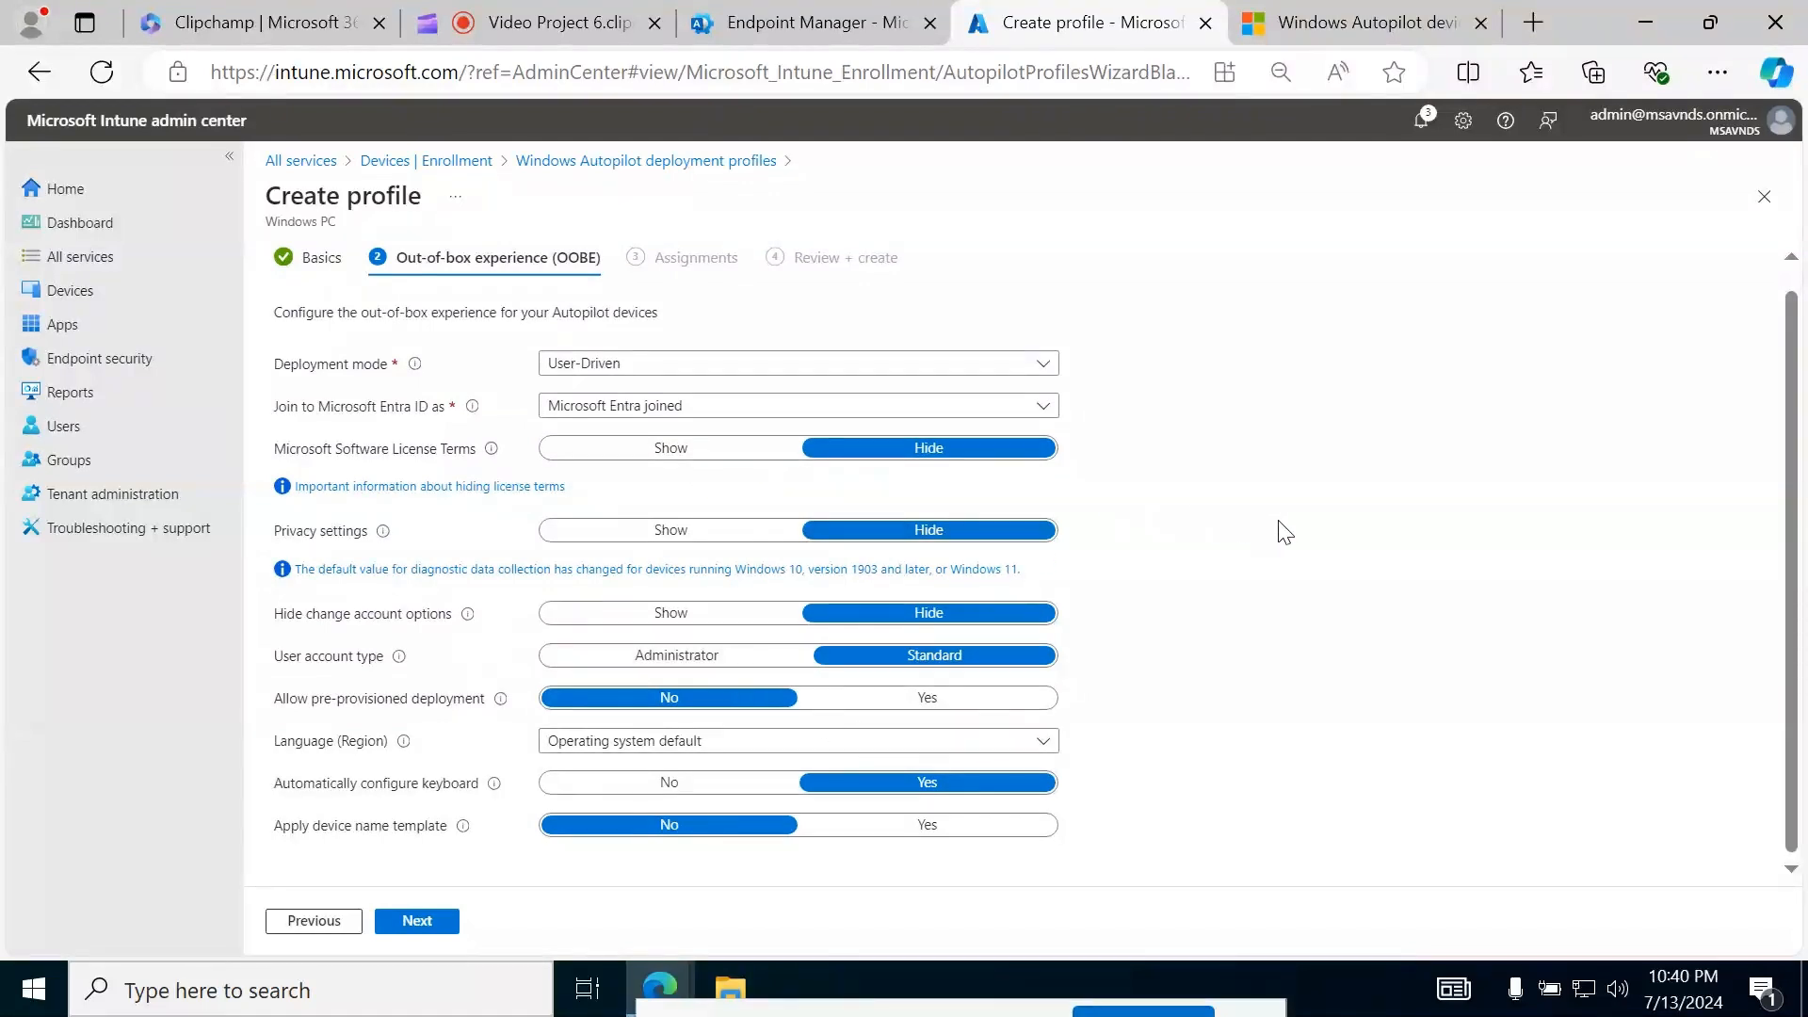
click(819, 363)
click(748, 408)
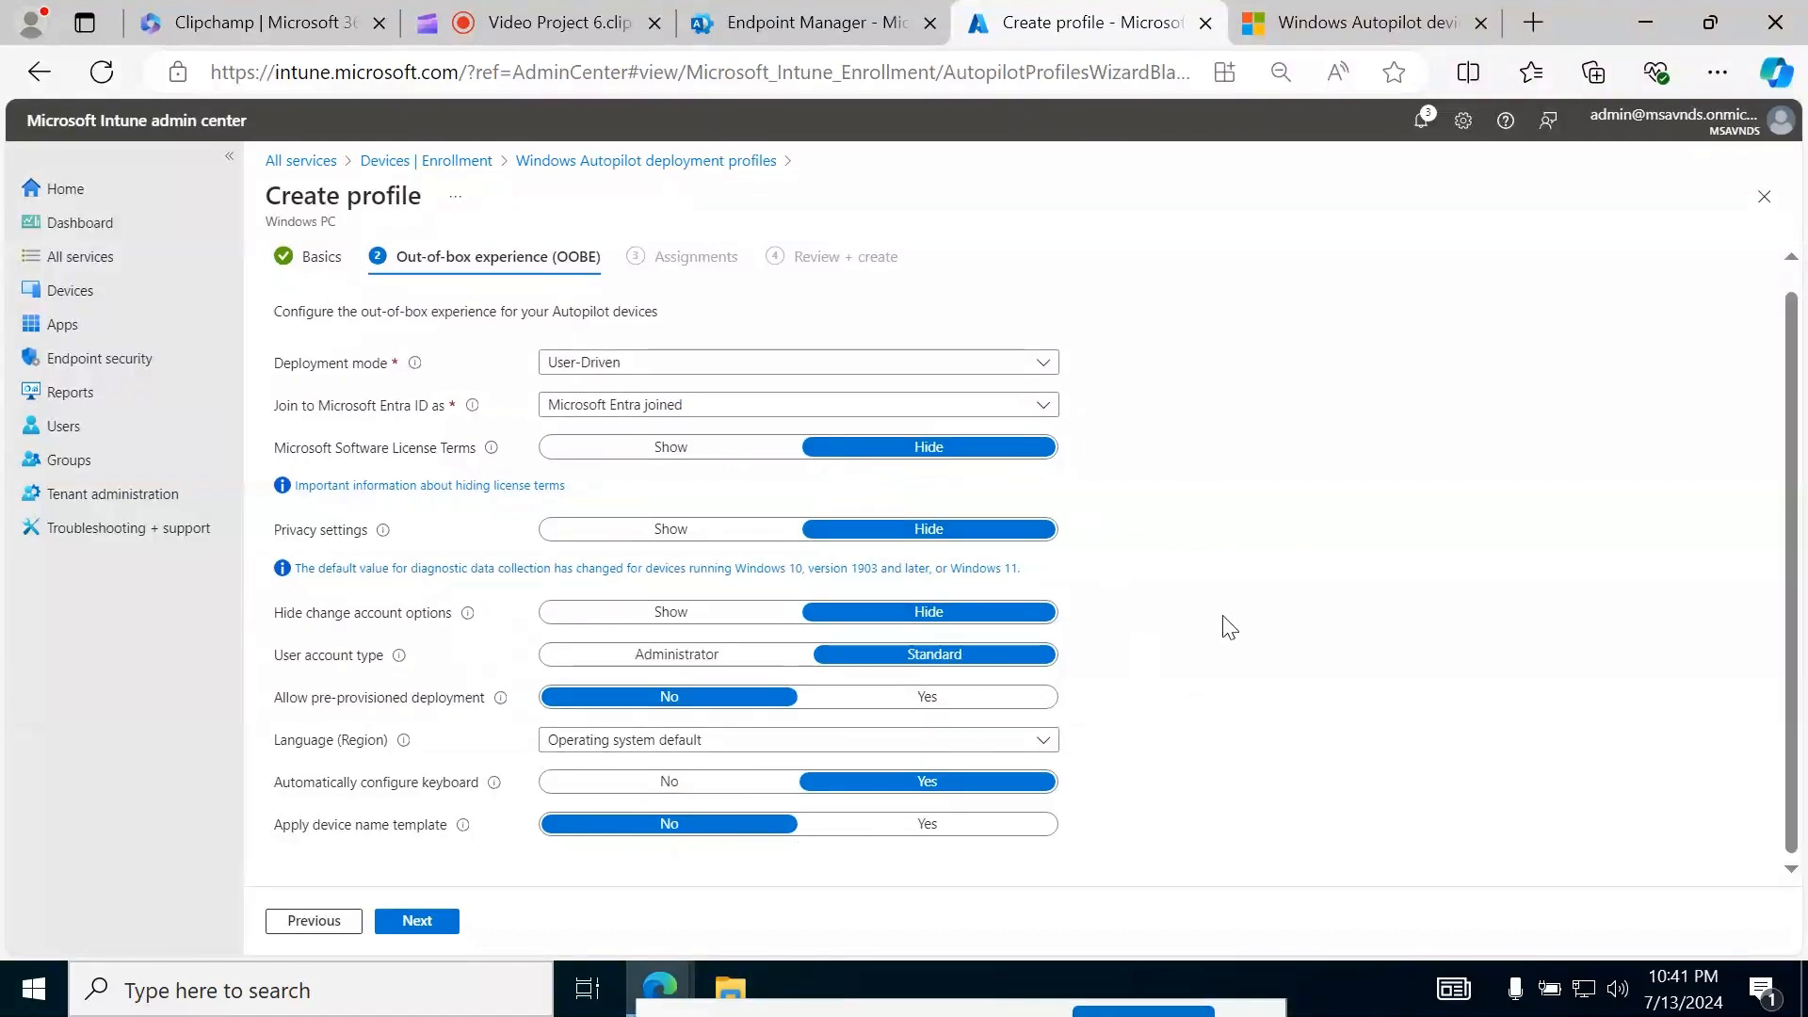
- Switch the deployment mode to Self-Deploying to examine which options it allows, and set it back to User-Driven
scroll(1227, 626, up, 1)
click(719, 383)
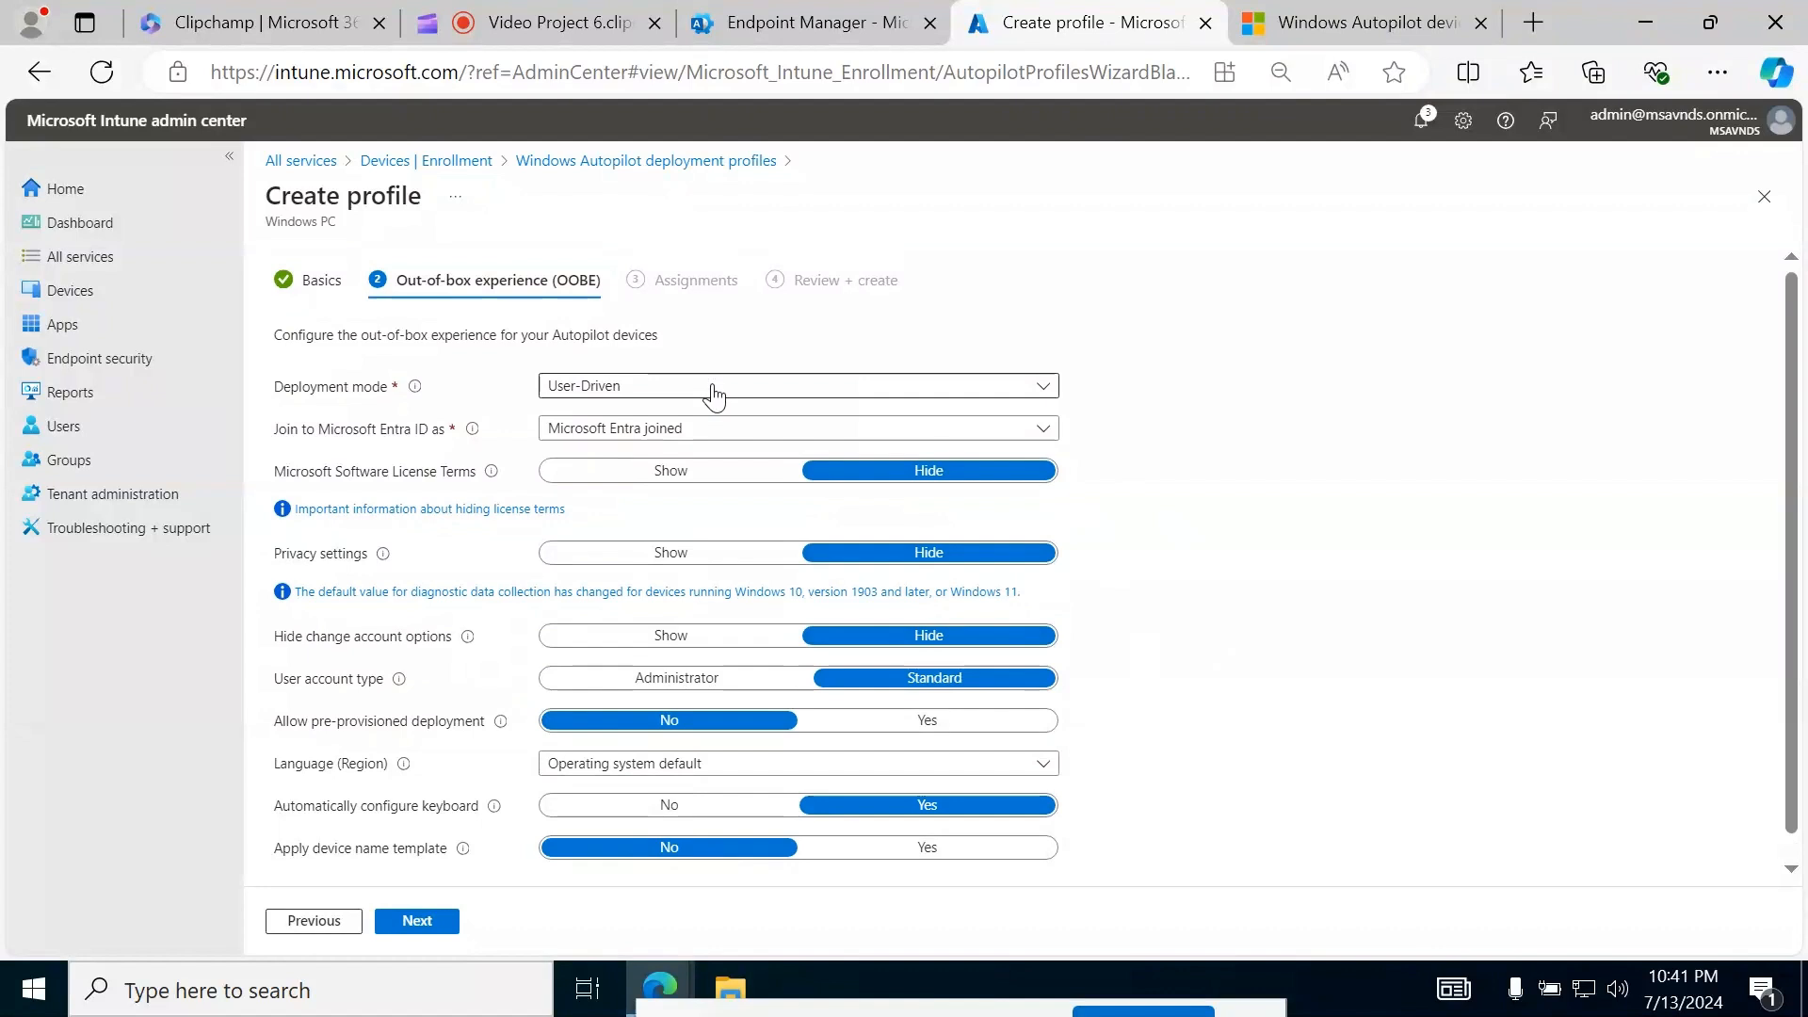
click(697, 456)
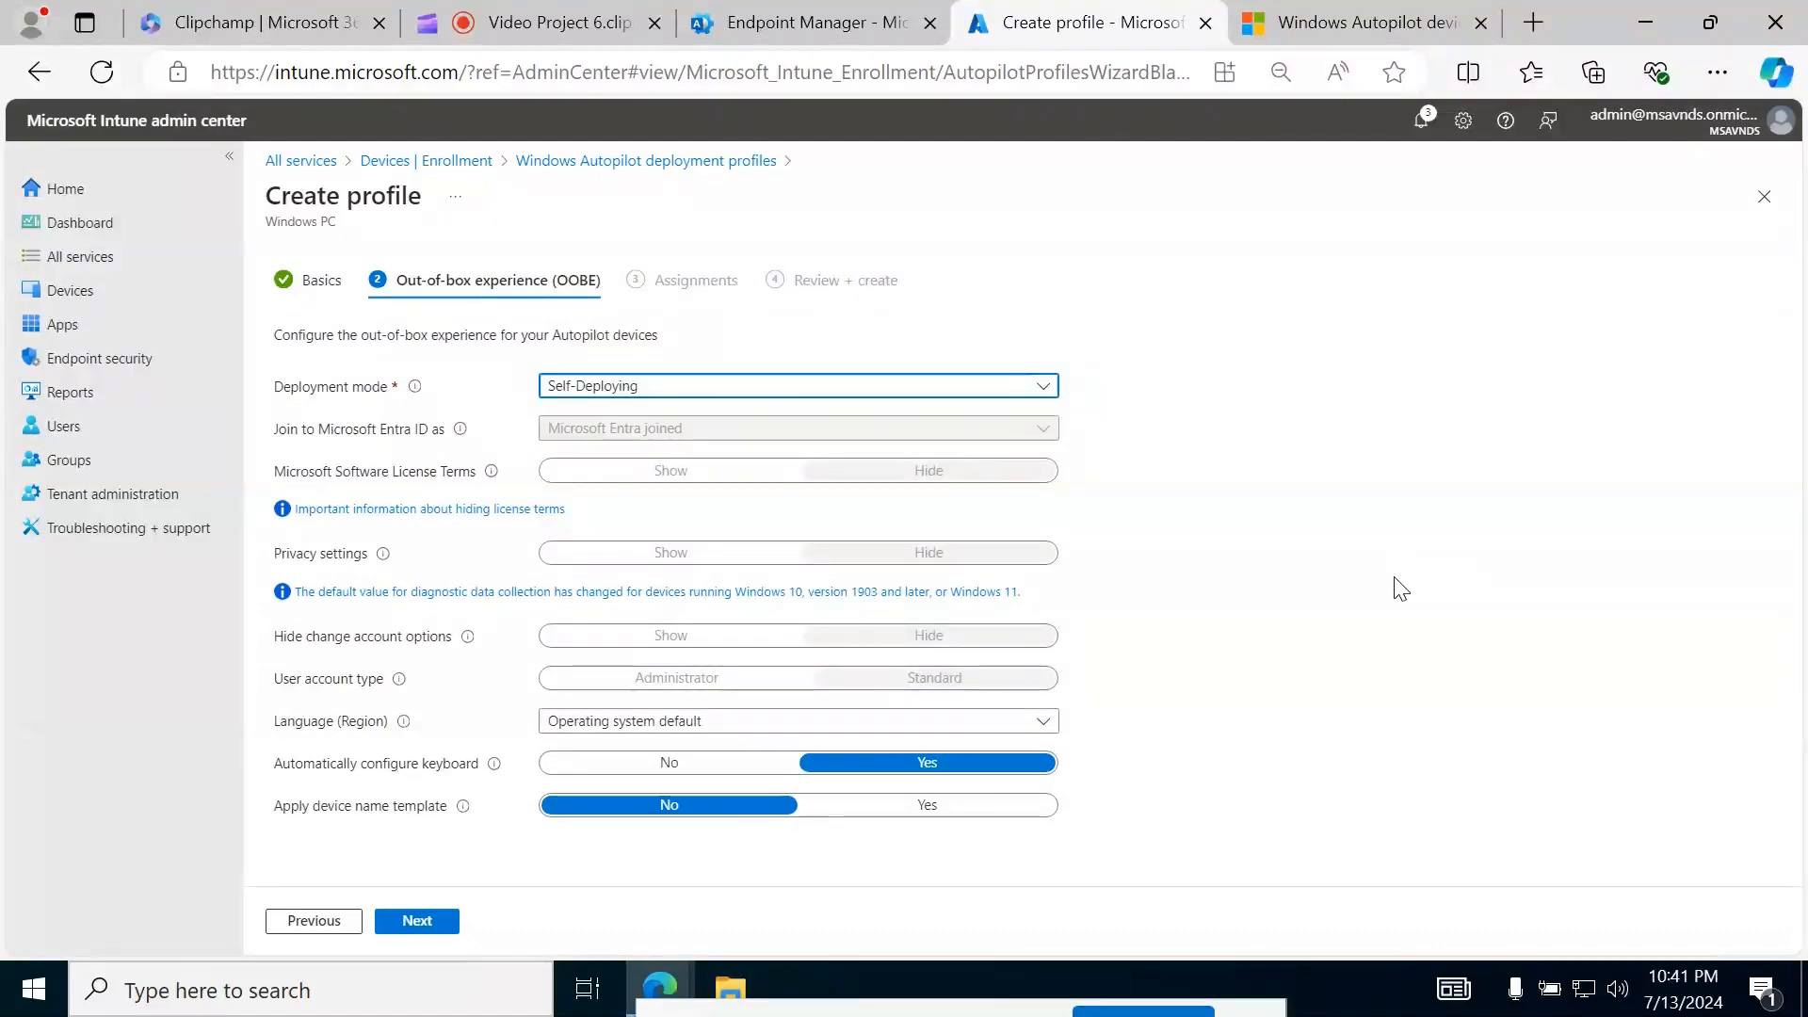
click(1328, 593)
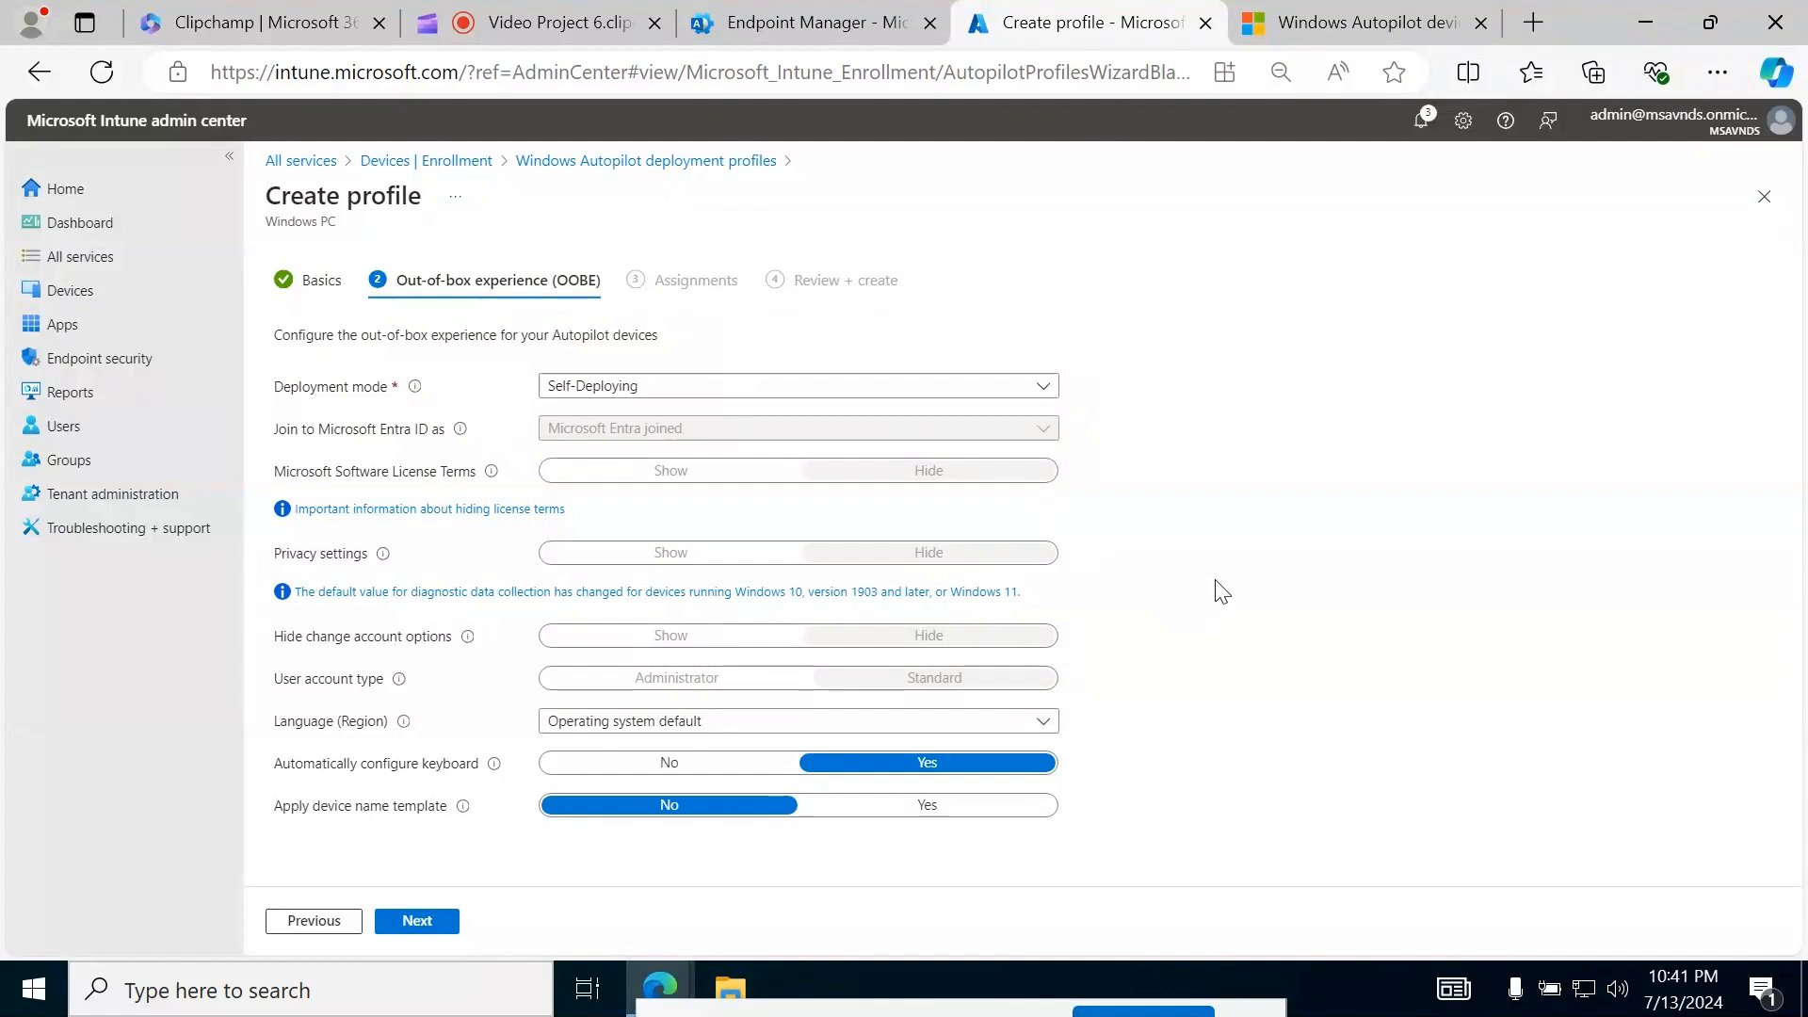
click(824, 397)
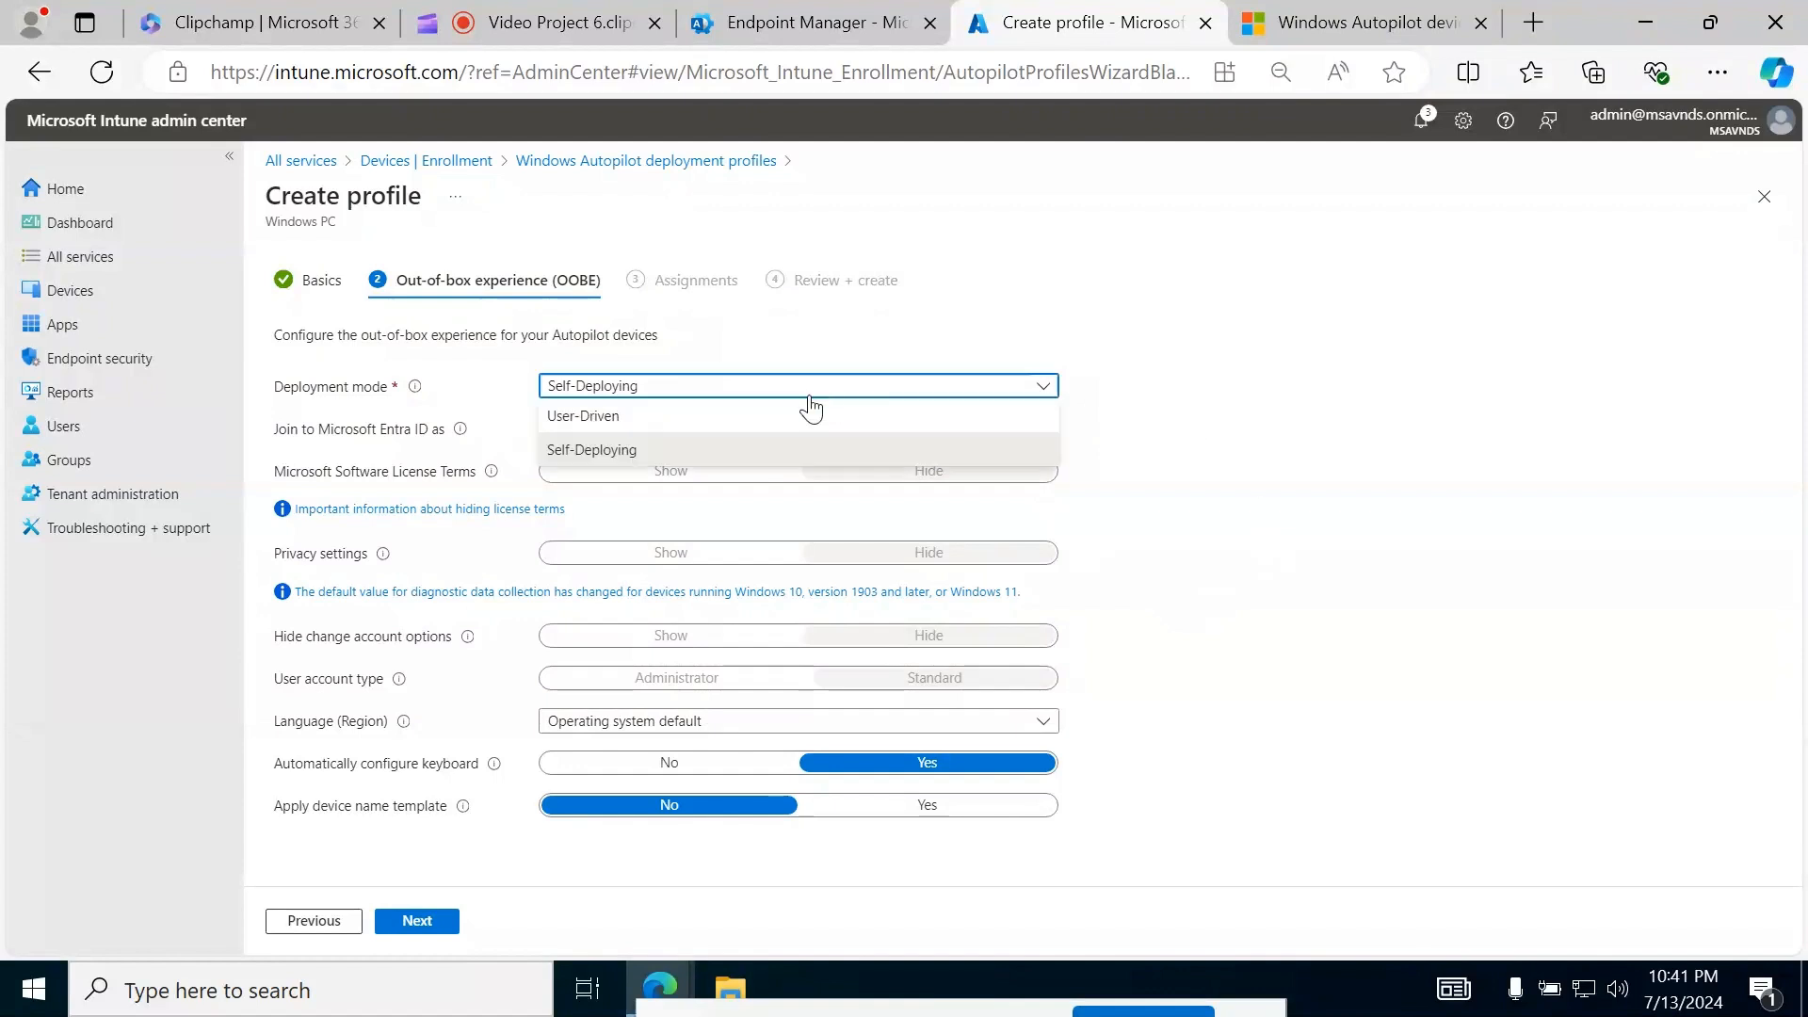
click(640, 420)
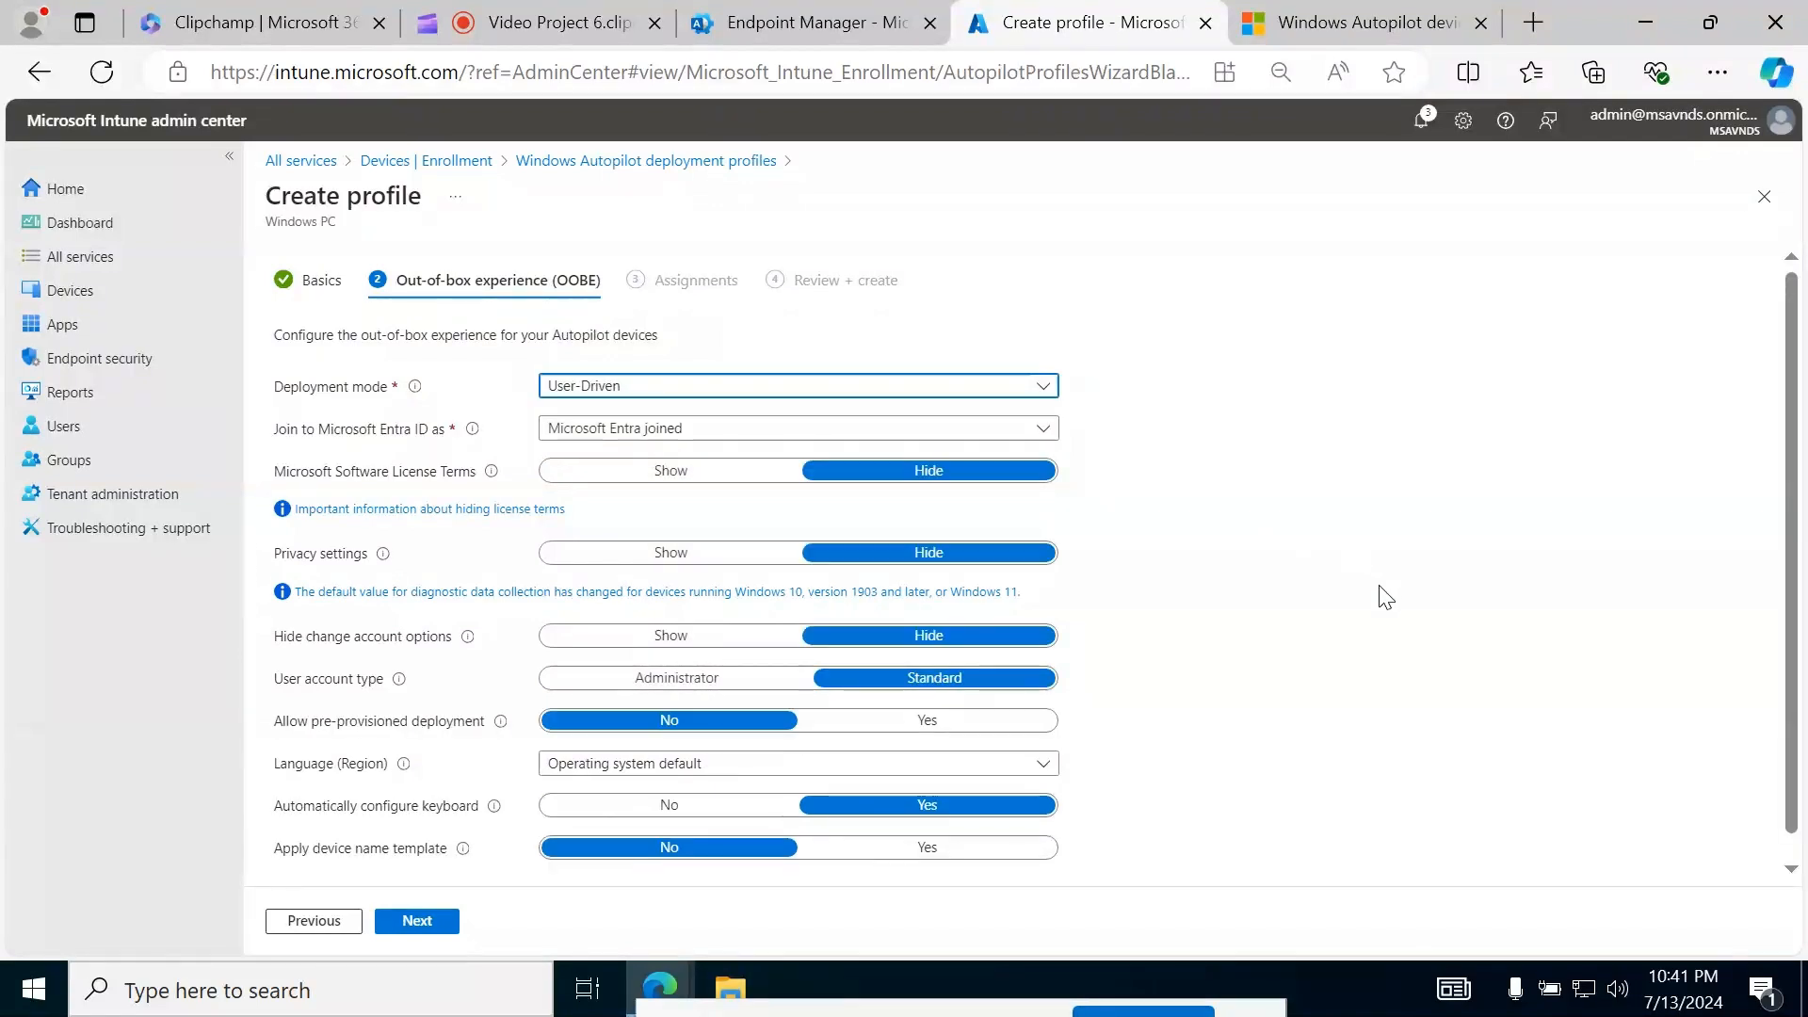
- Switch the Microsoft Entra ID join type to Microsoft Entra hybrid joined to examine its options, and set it back to Microsoft Entra joined
click(1237, 405)
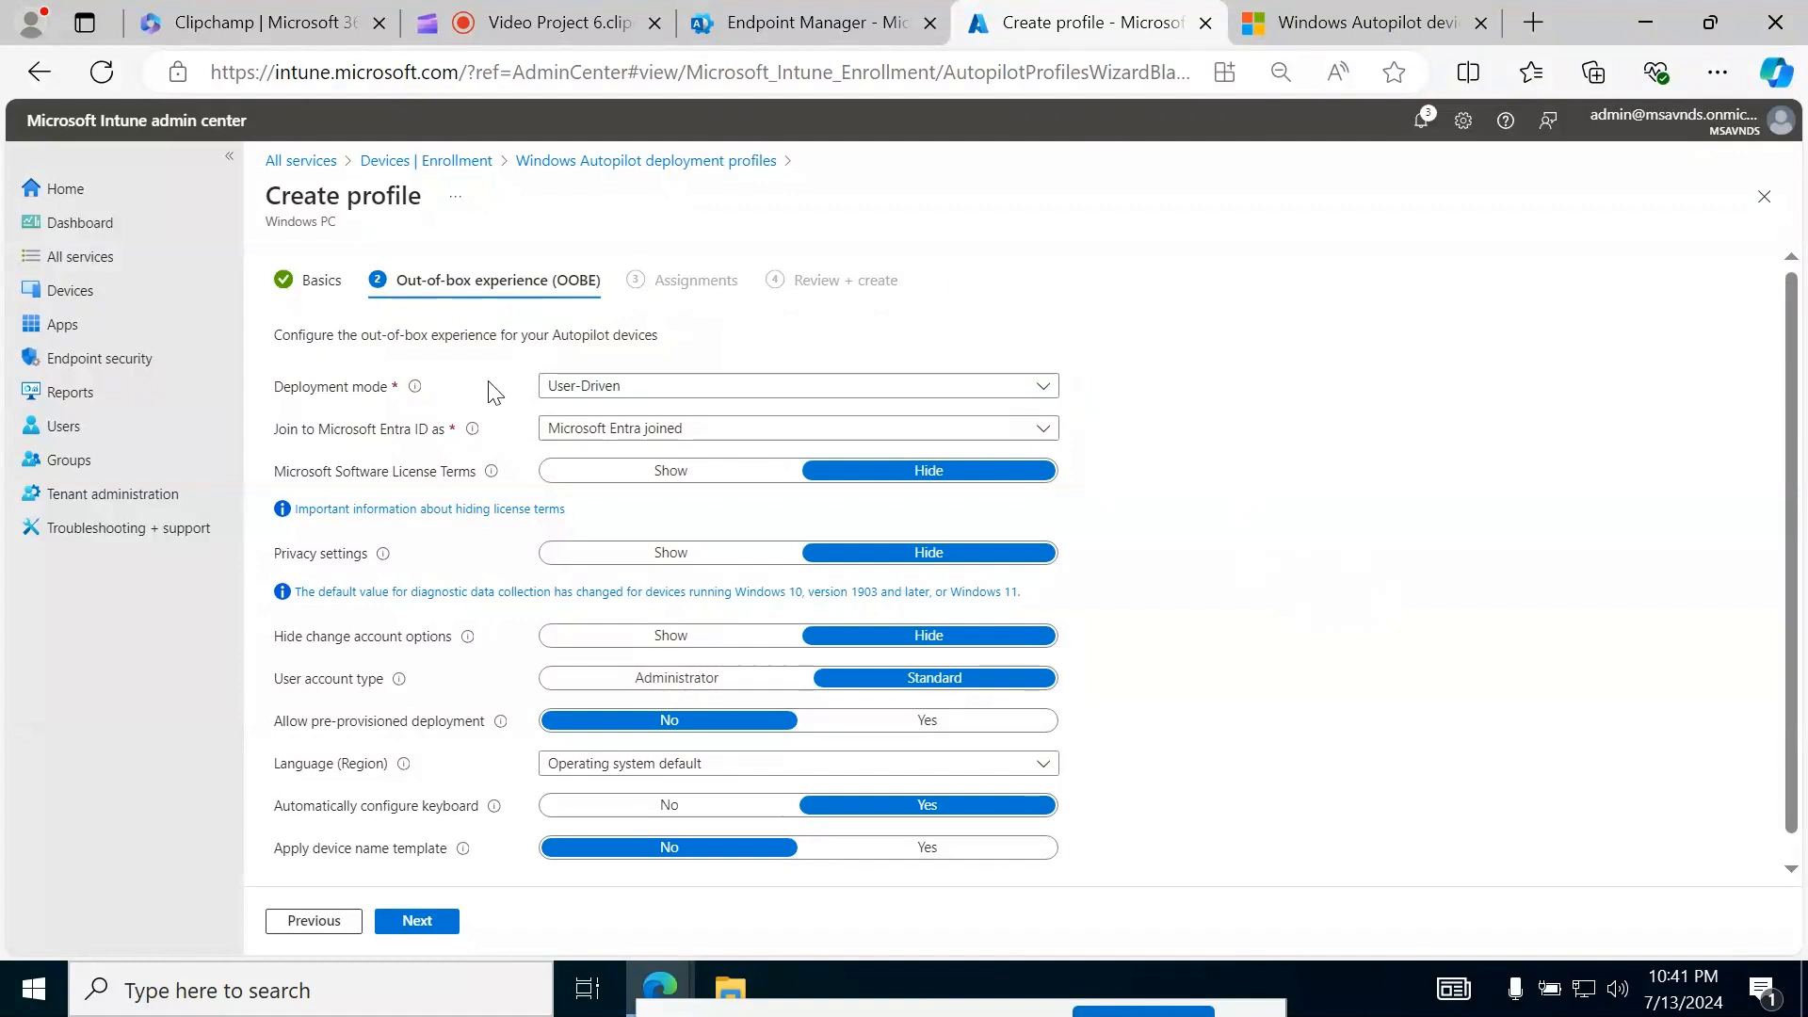
click(591, 436)
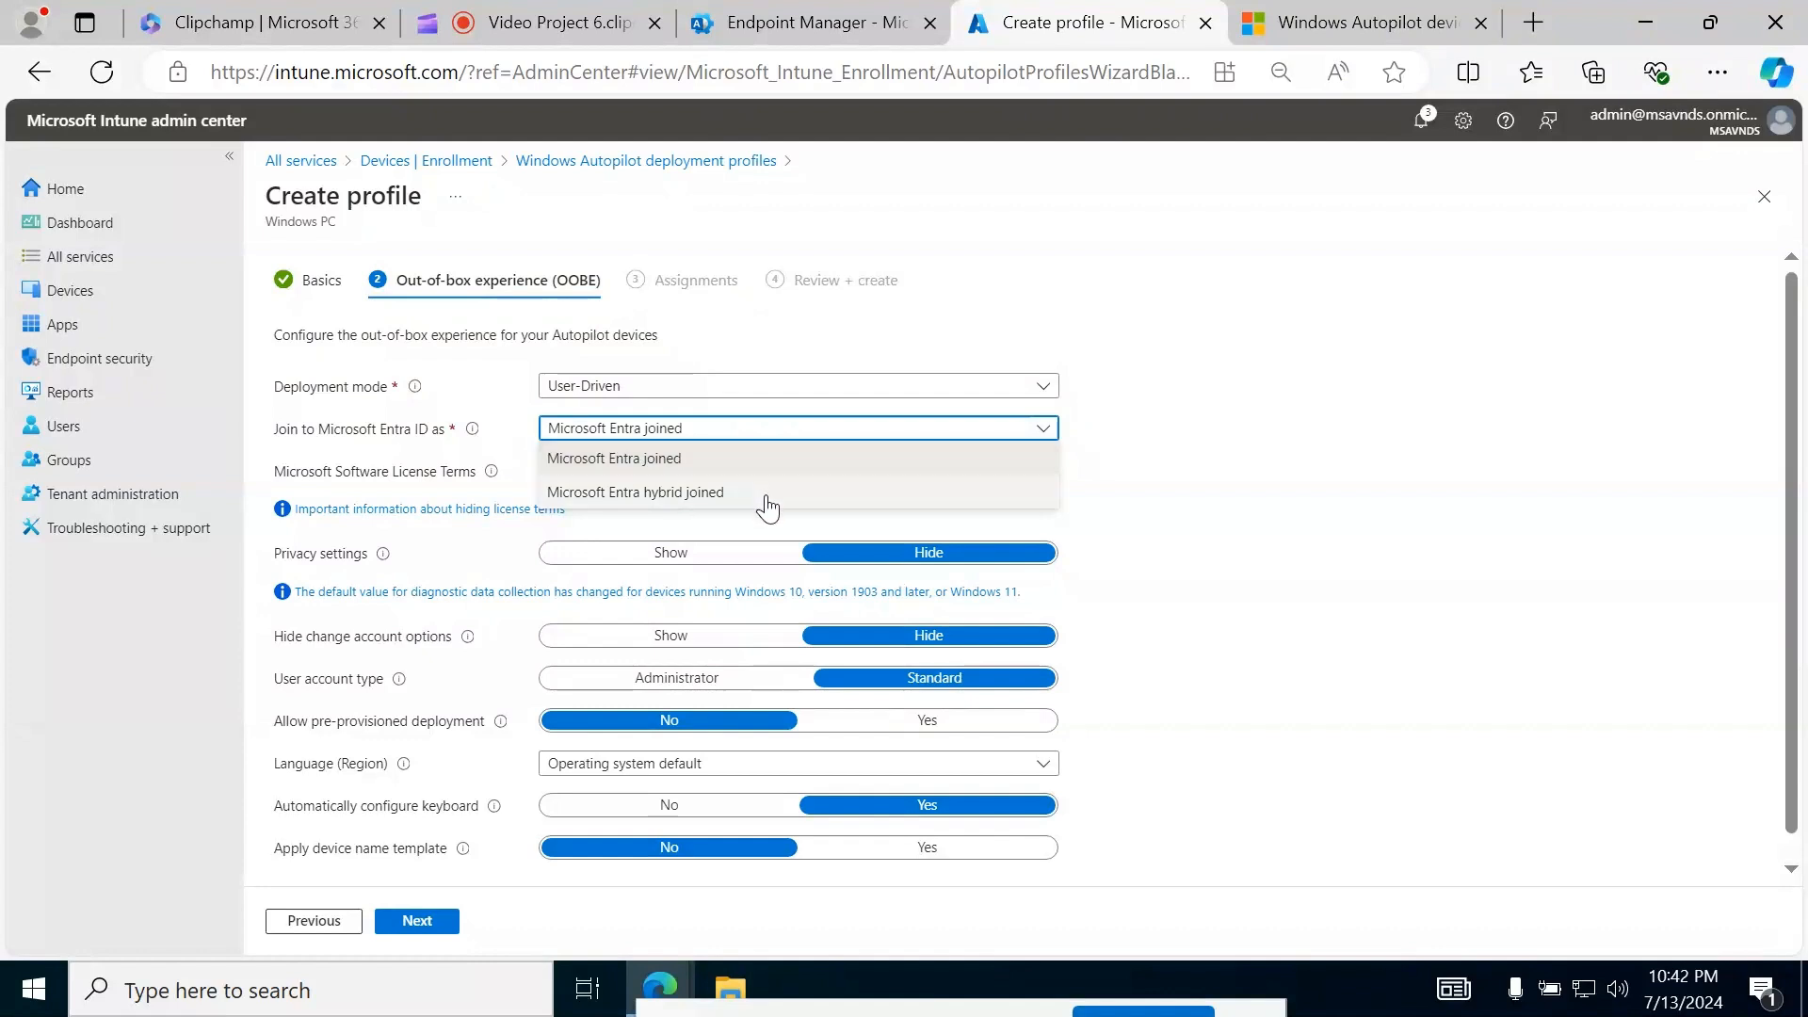
click(767, 499)
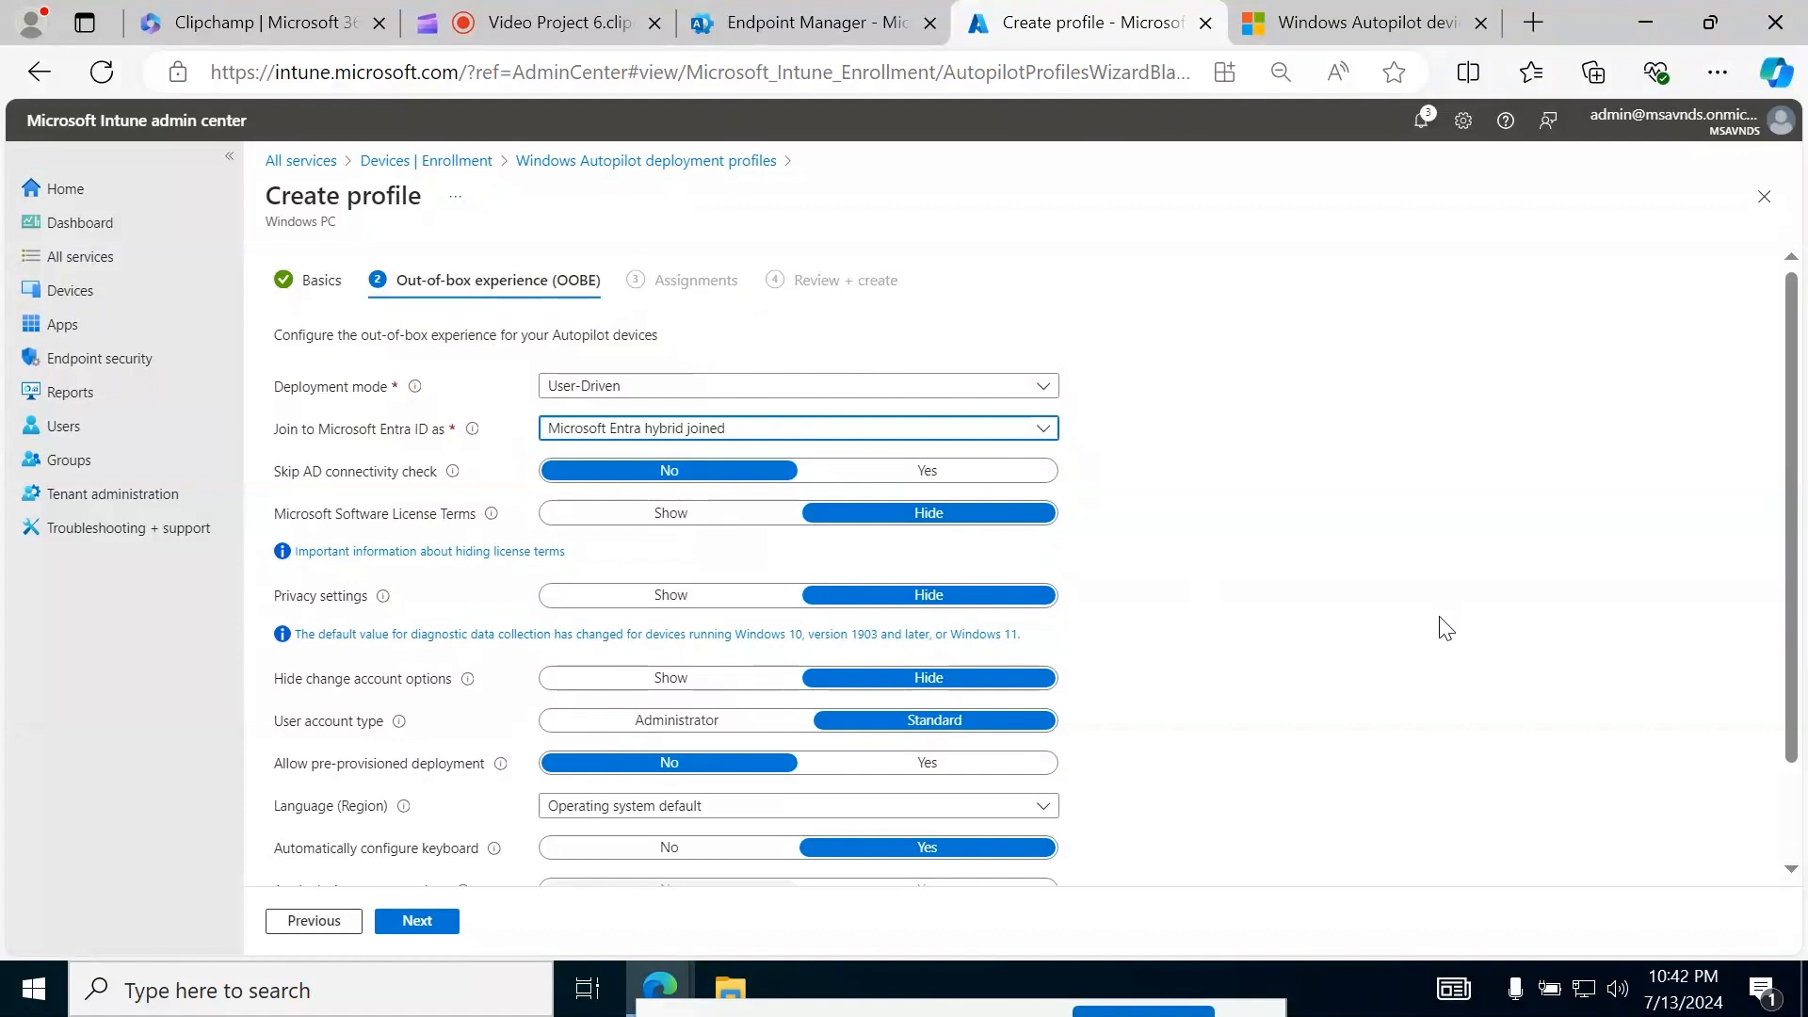
click(767, 443)
click(753, 459)
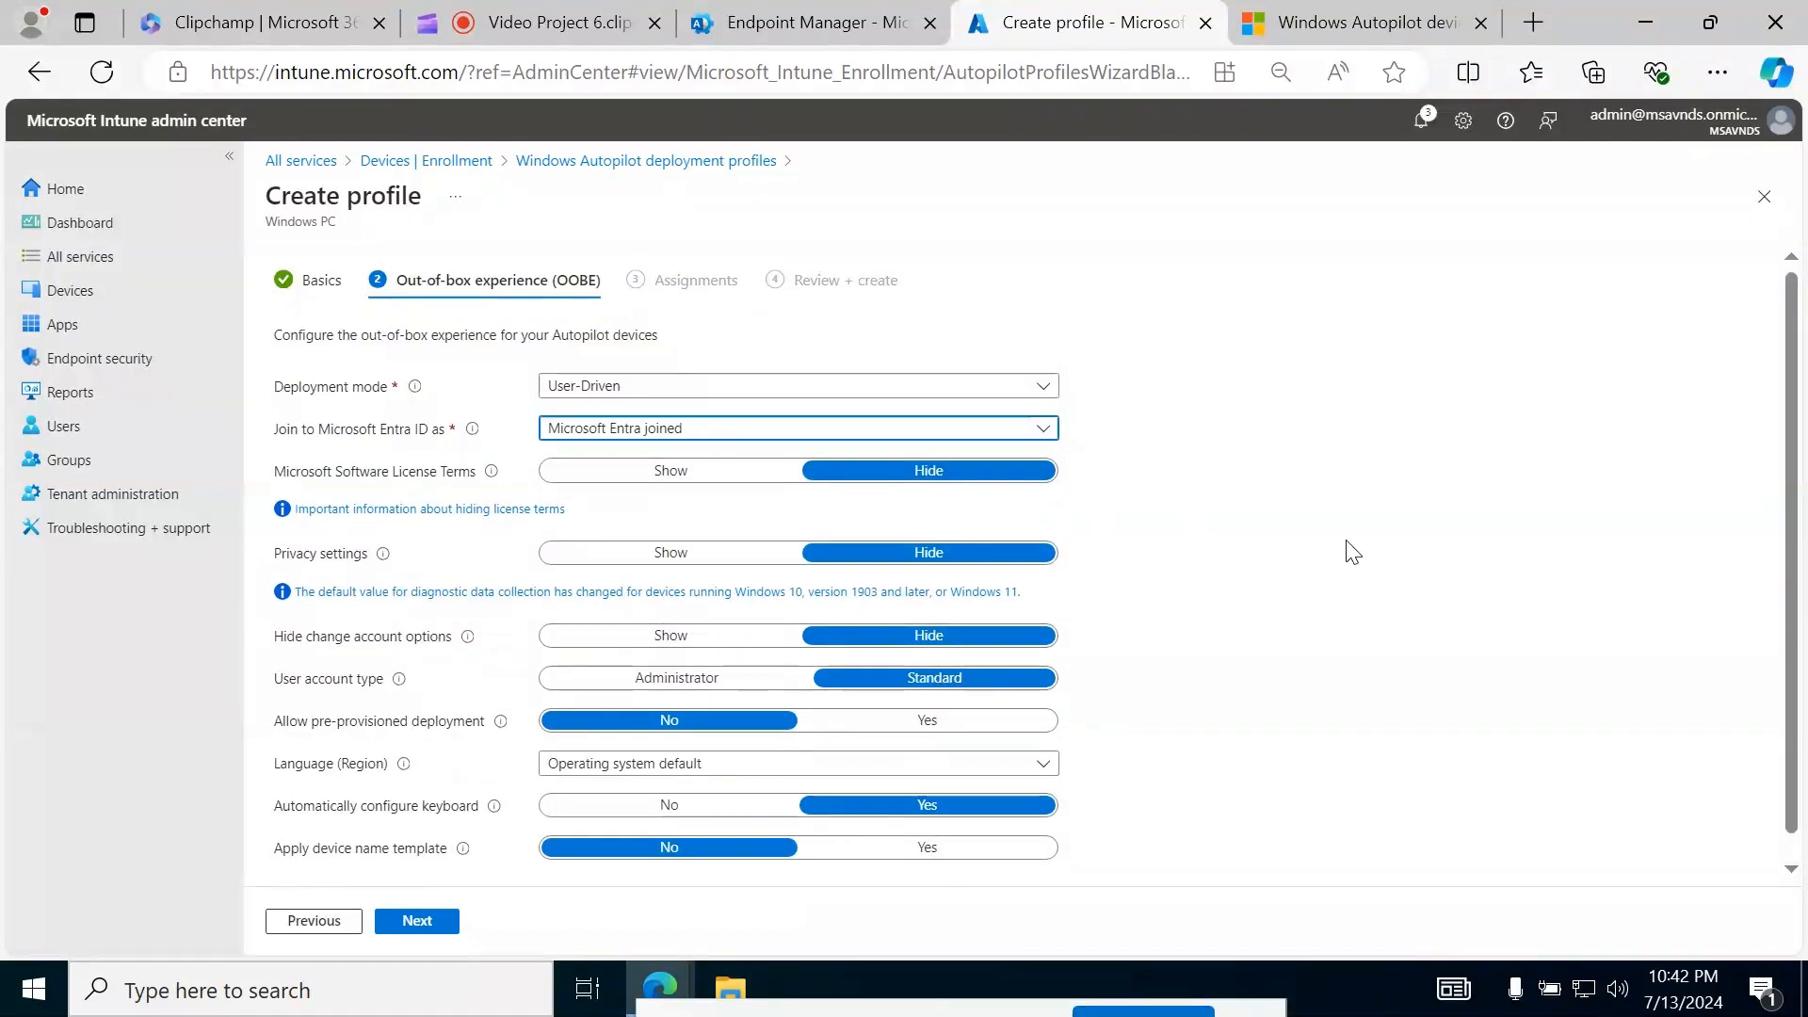
- Check the Microsoft Software License Terms setting, and switch the user account type to Administrator and back to Standard
drag(279, 475, 424, 482)
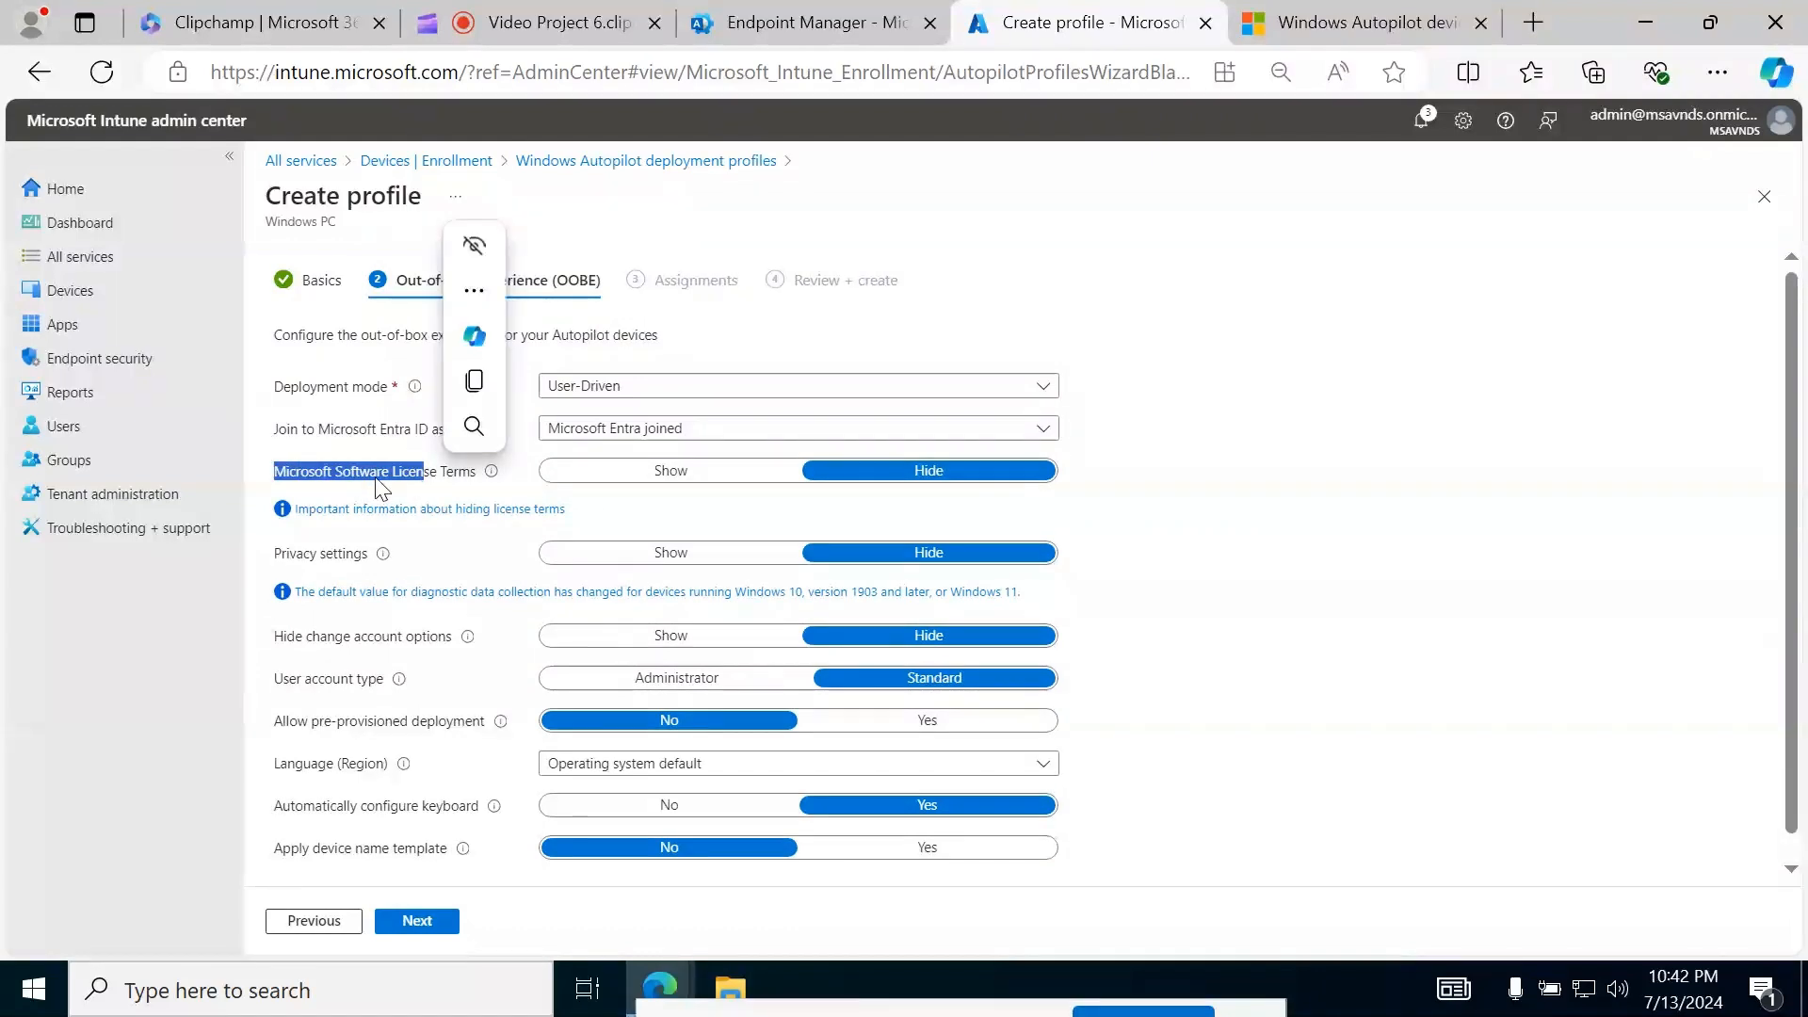
click(1372, 518)
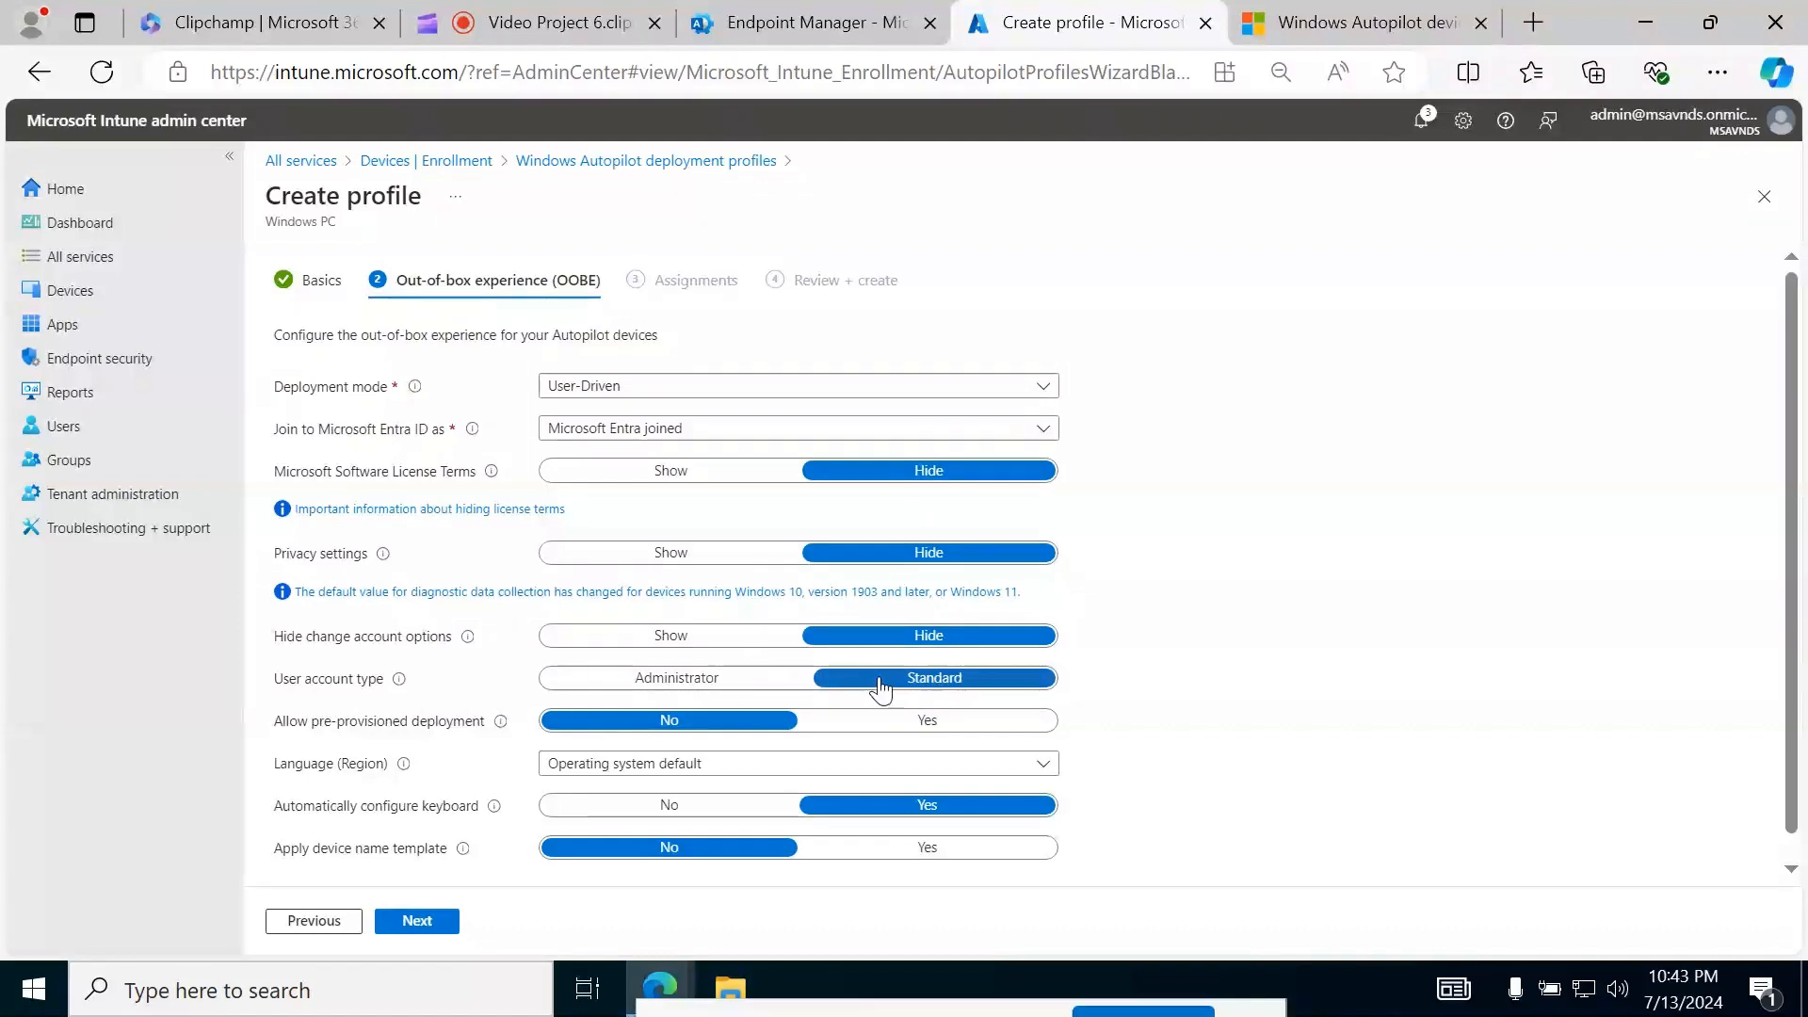
click(746, 689)
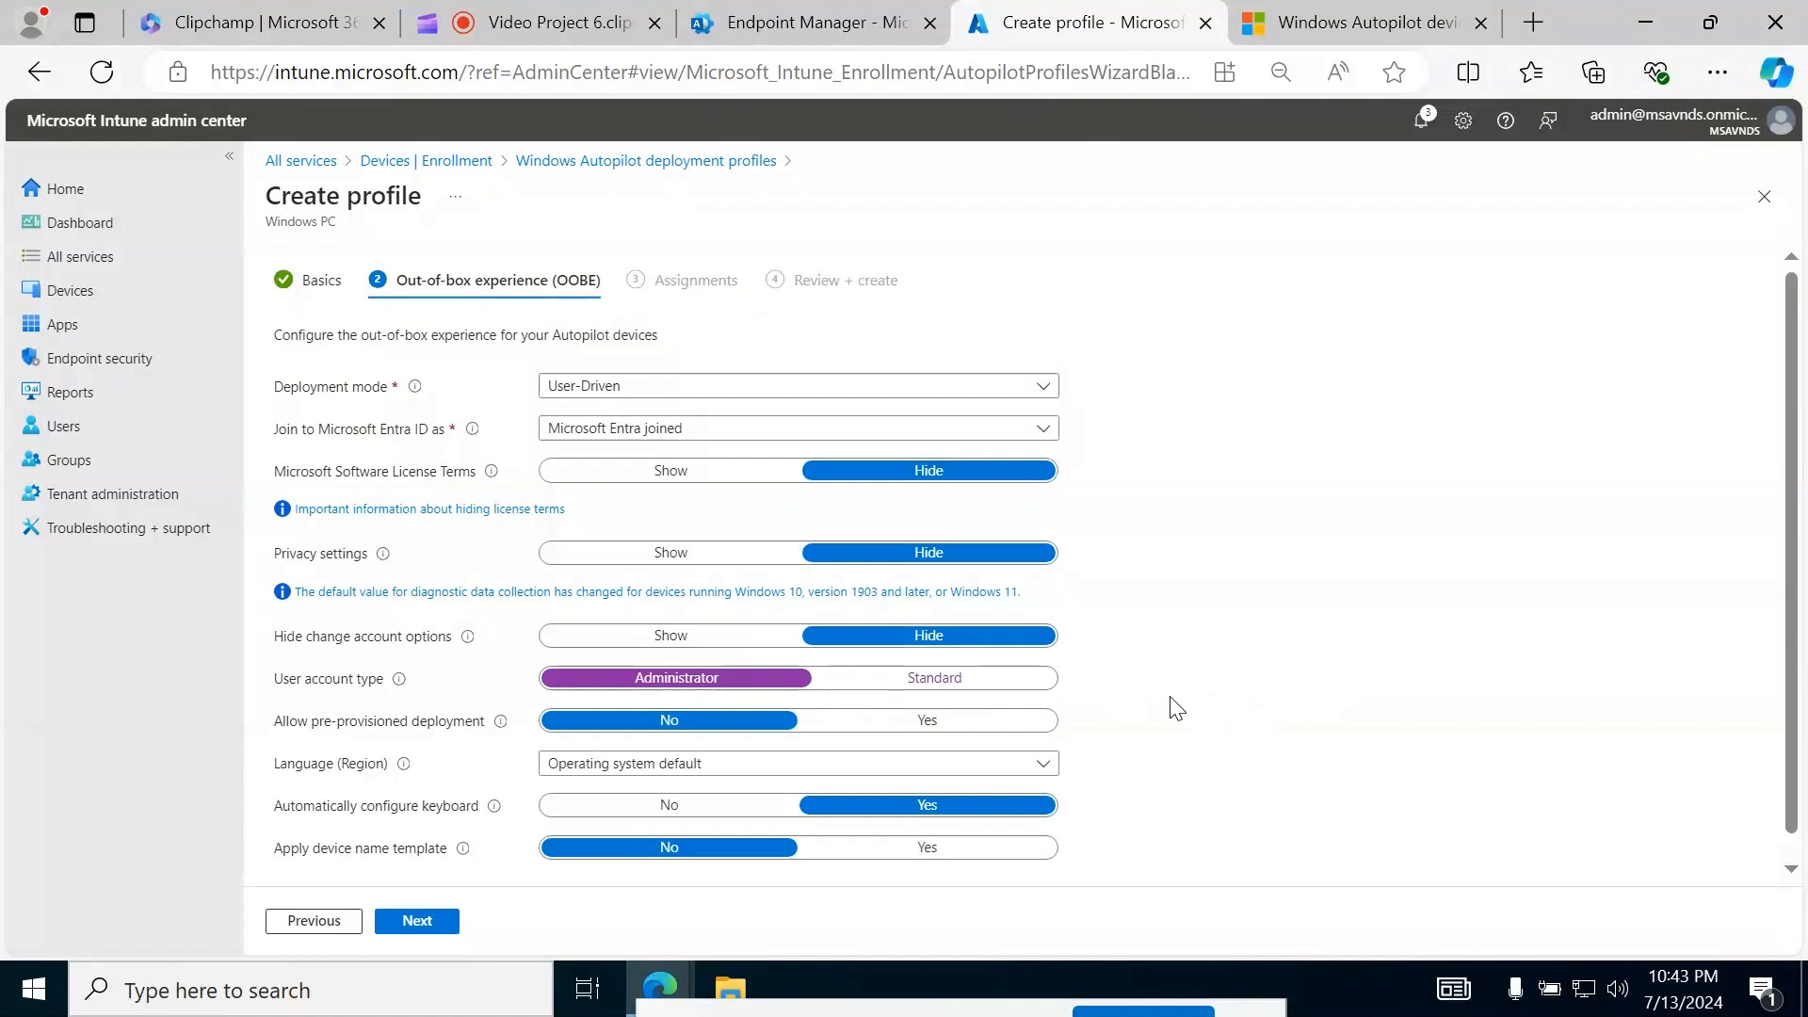
click(978, 686)
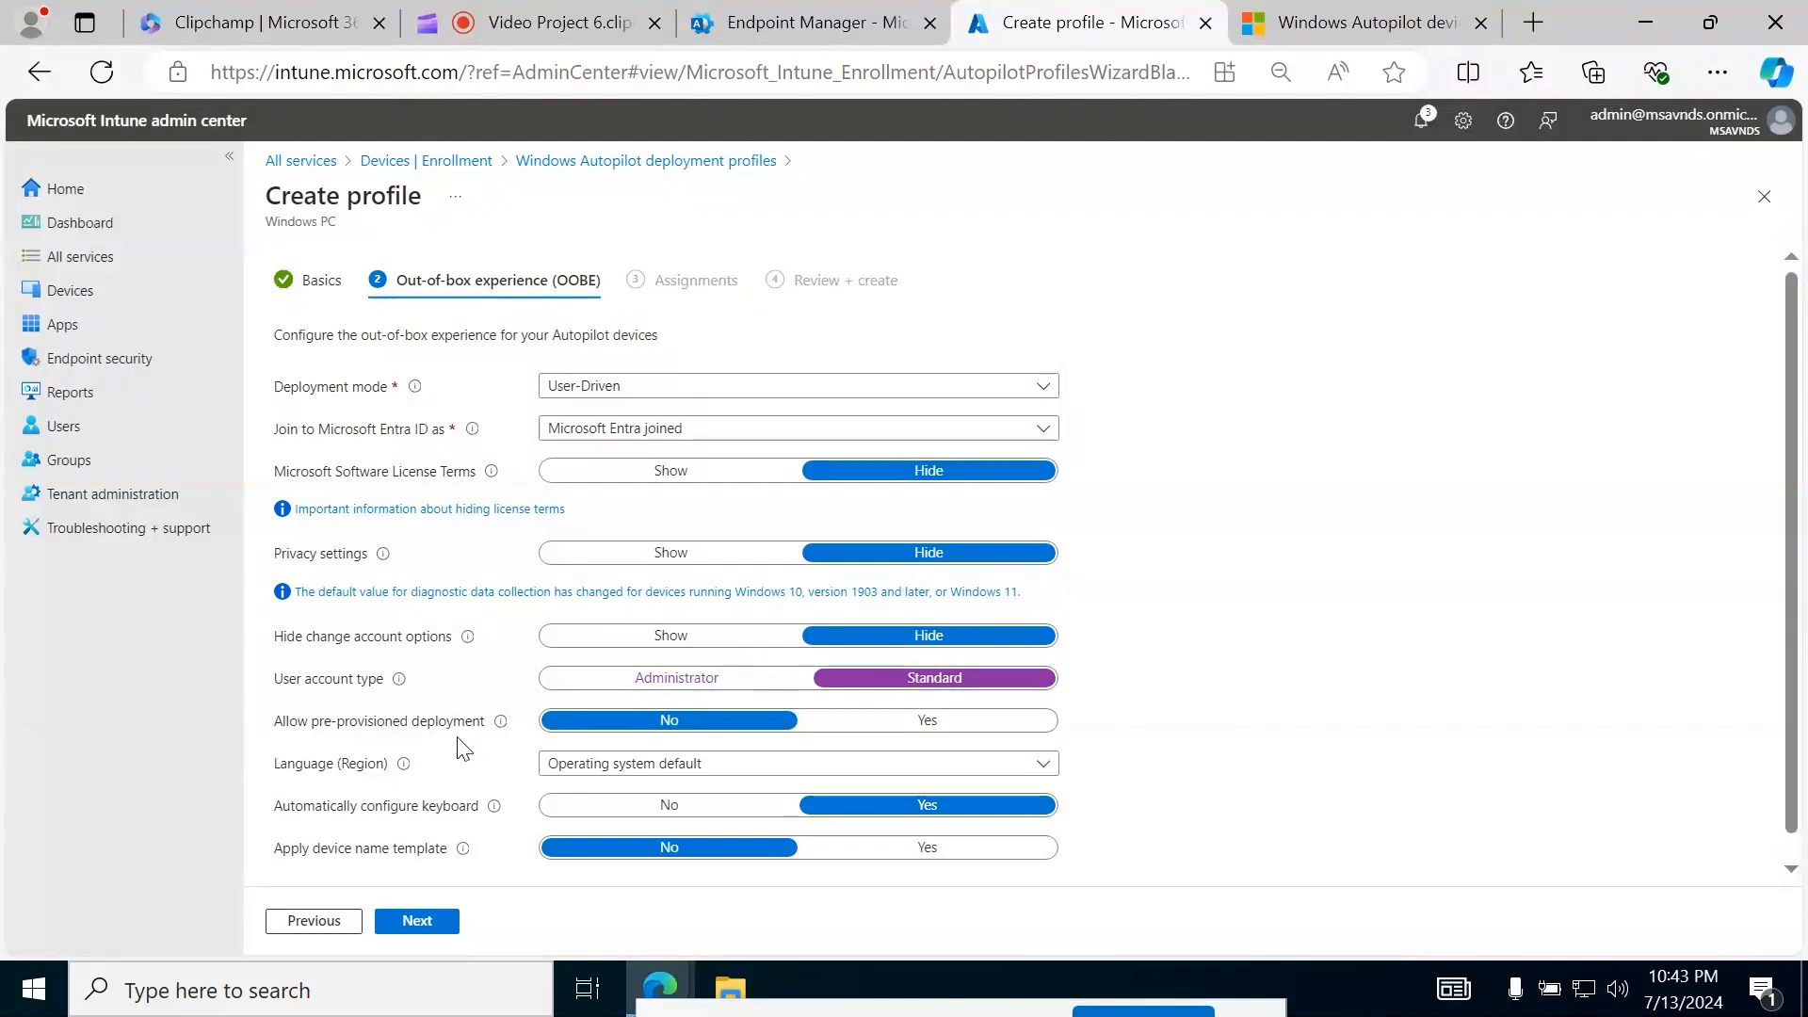
- Try allowing pre-provisioned deployment to see how it affects the other settings, and return it to No
click(839, 733)
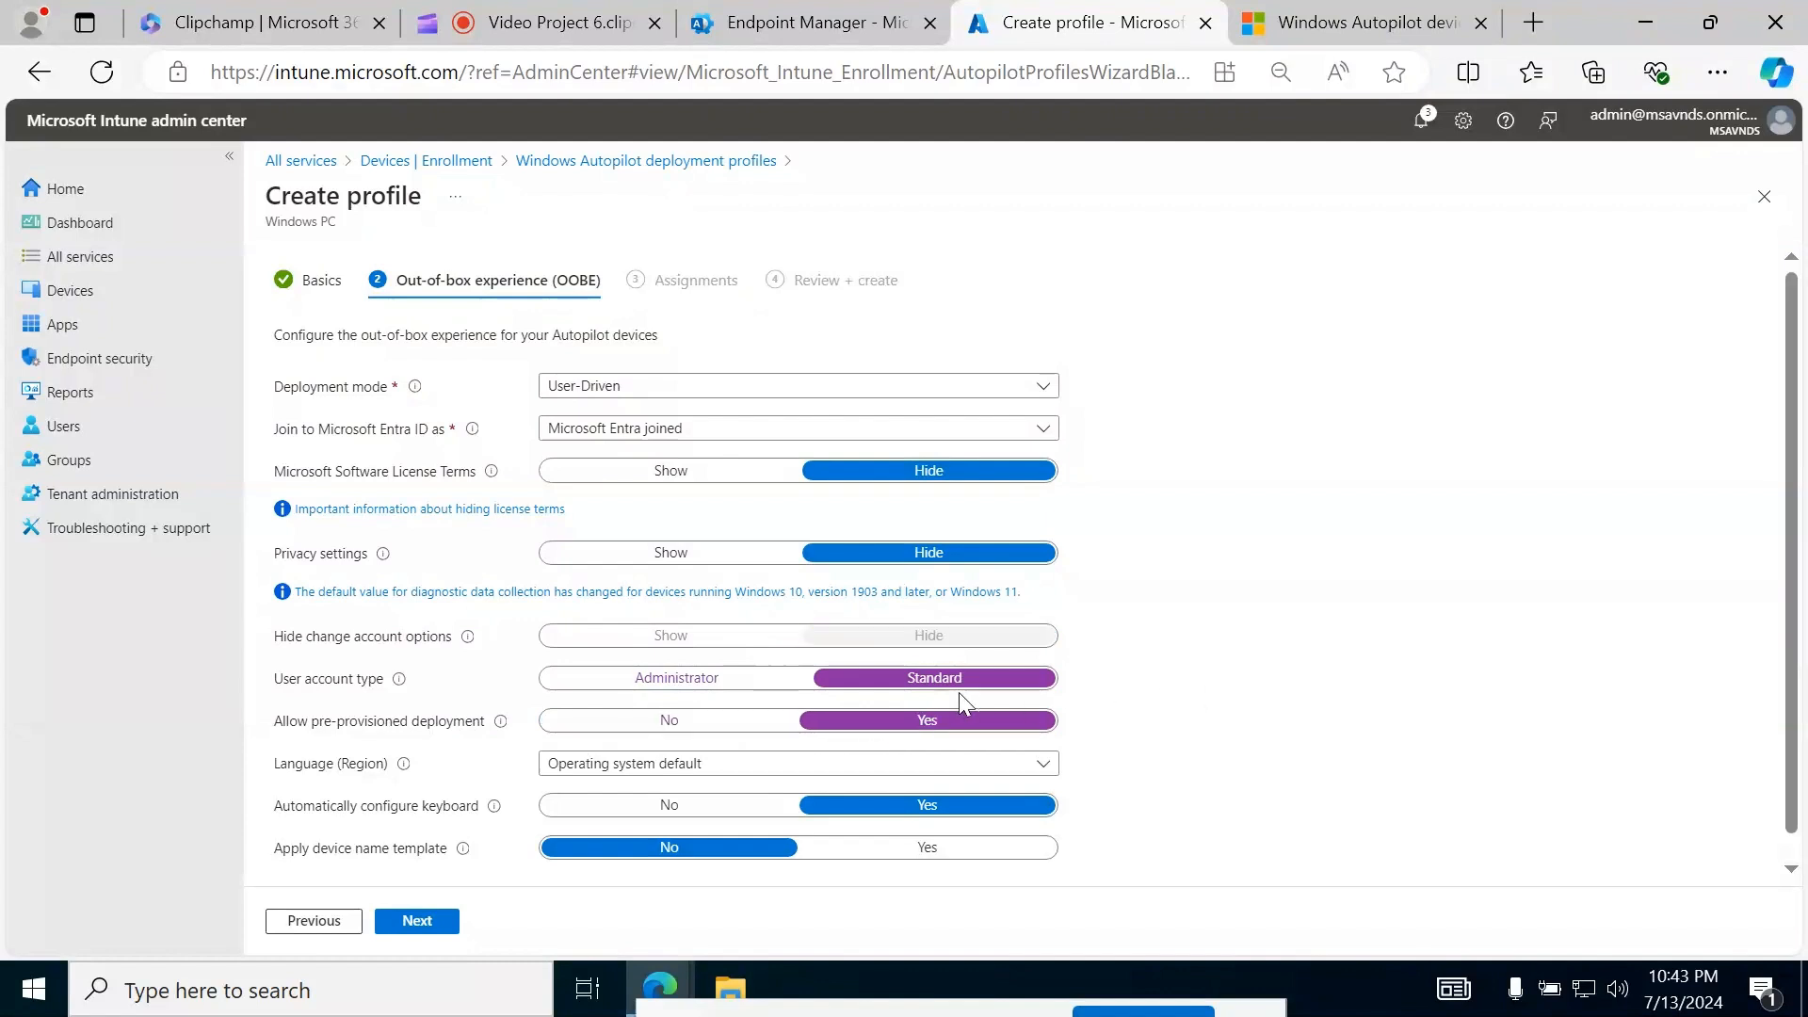
click(654, 723)
click(1345, 681)
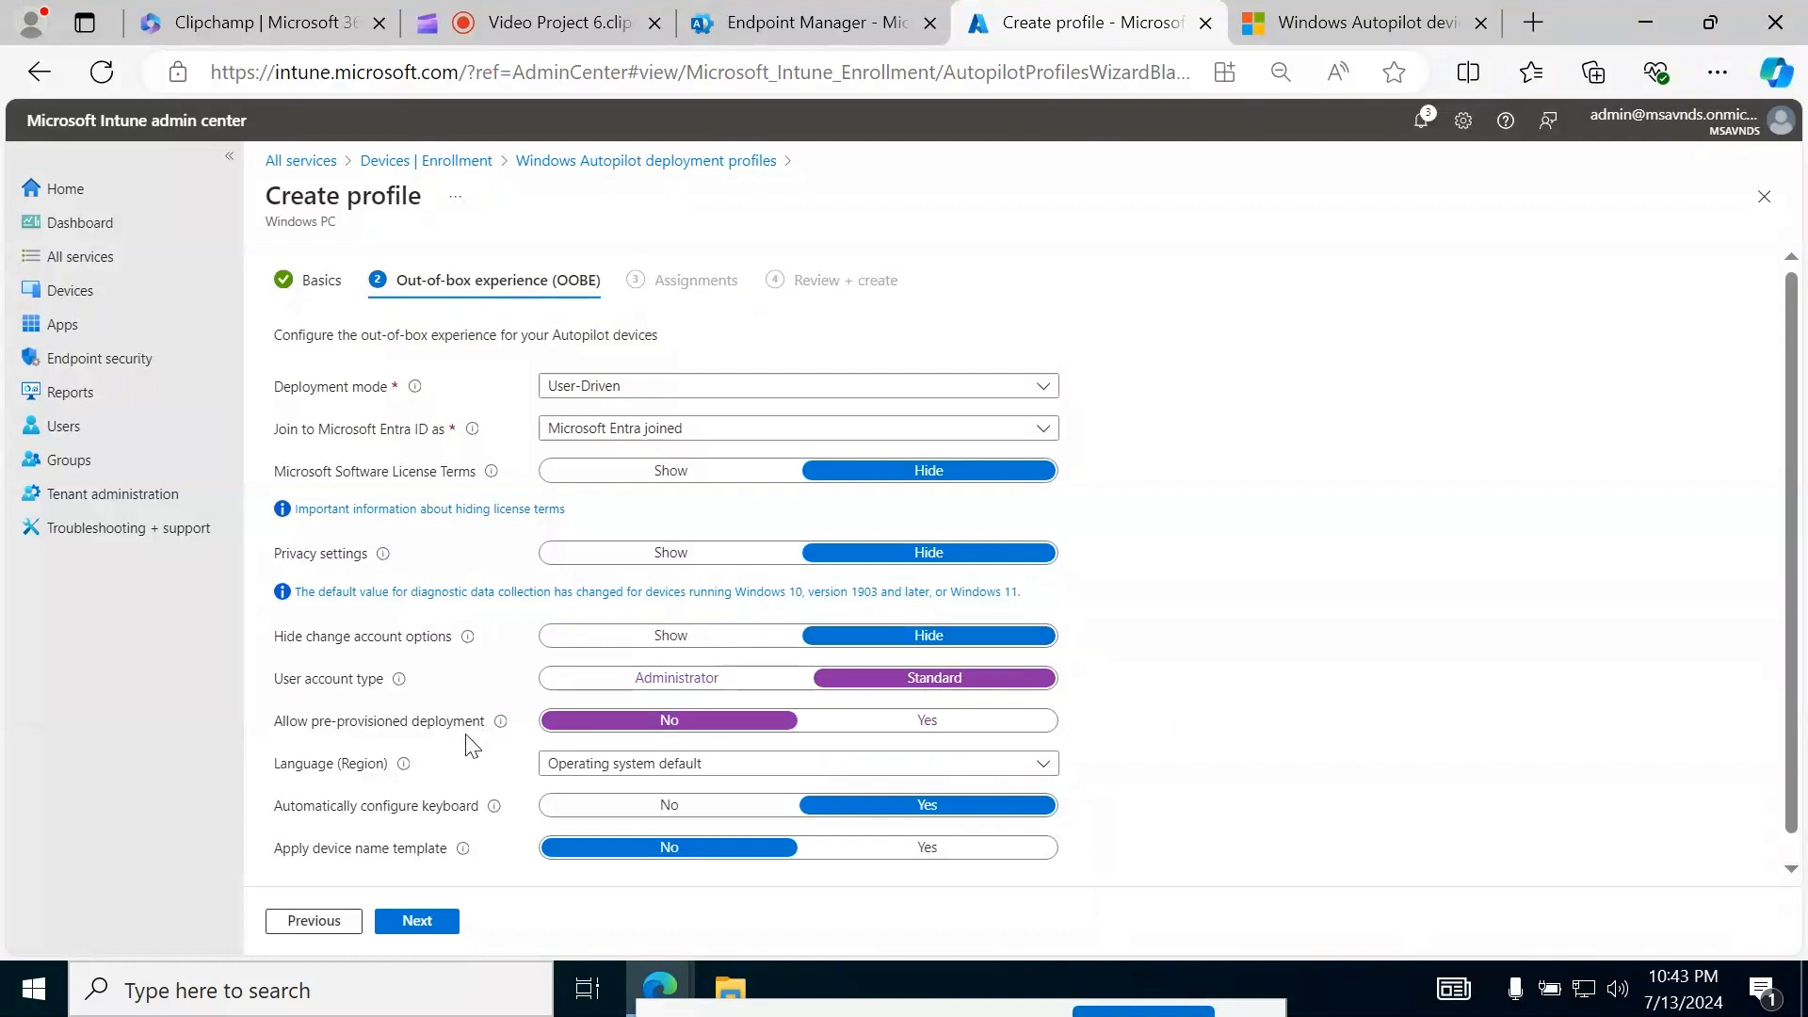
mouse_move(500, 722)
click(848, 726)
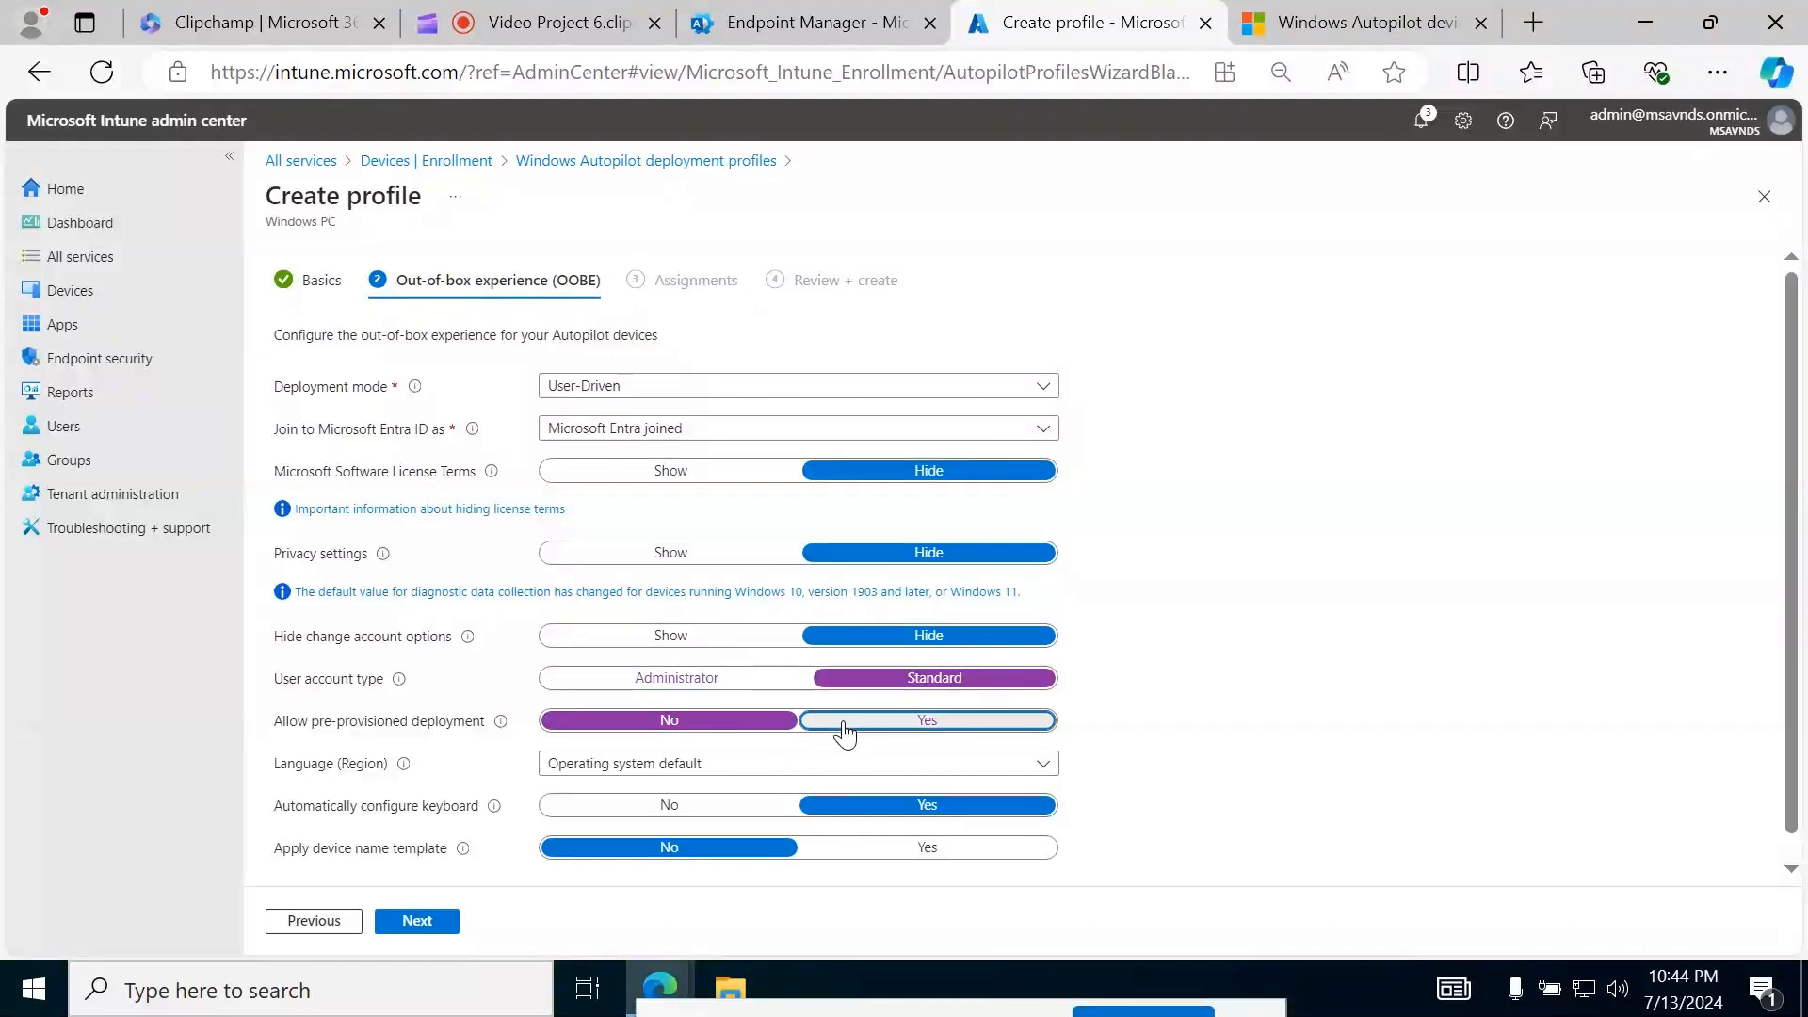
click(691, 727)
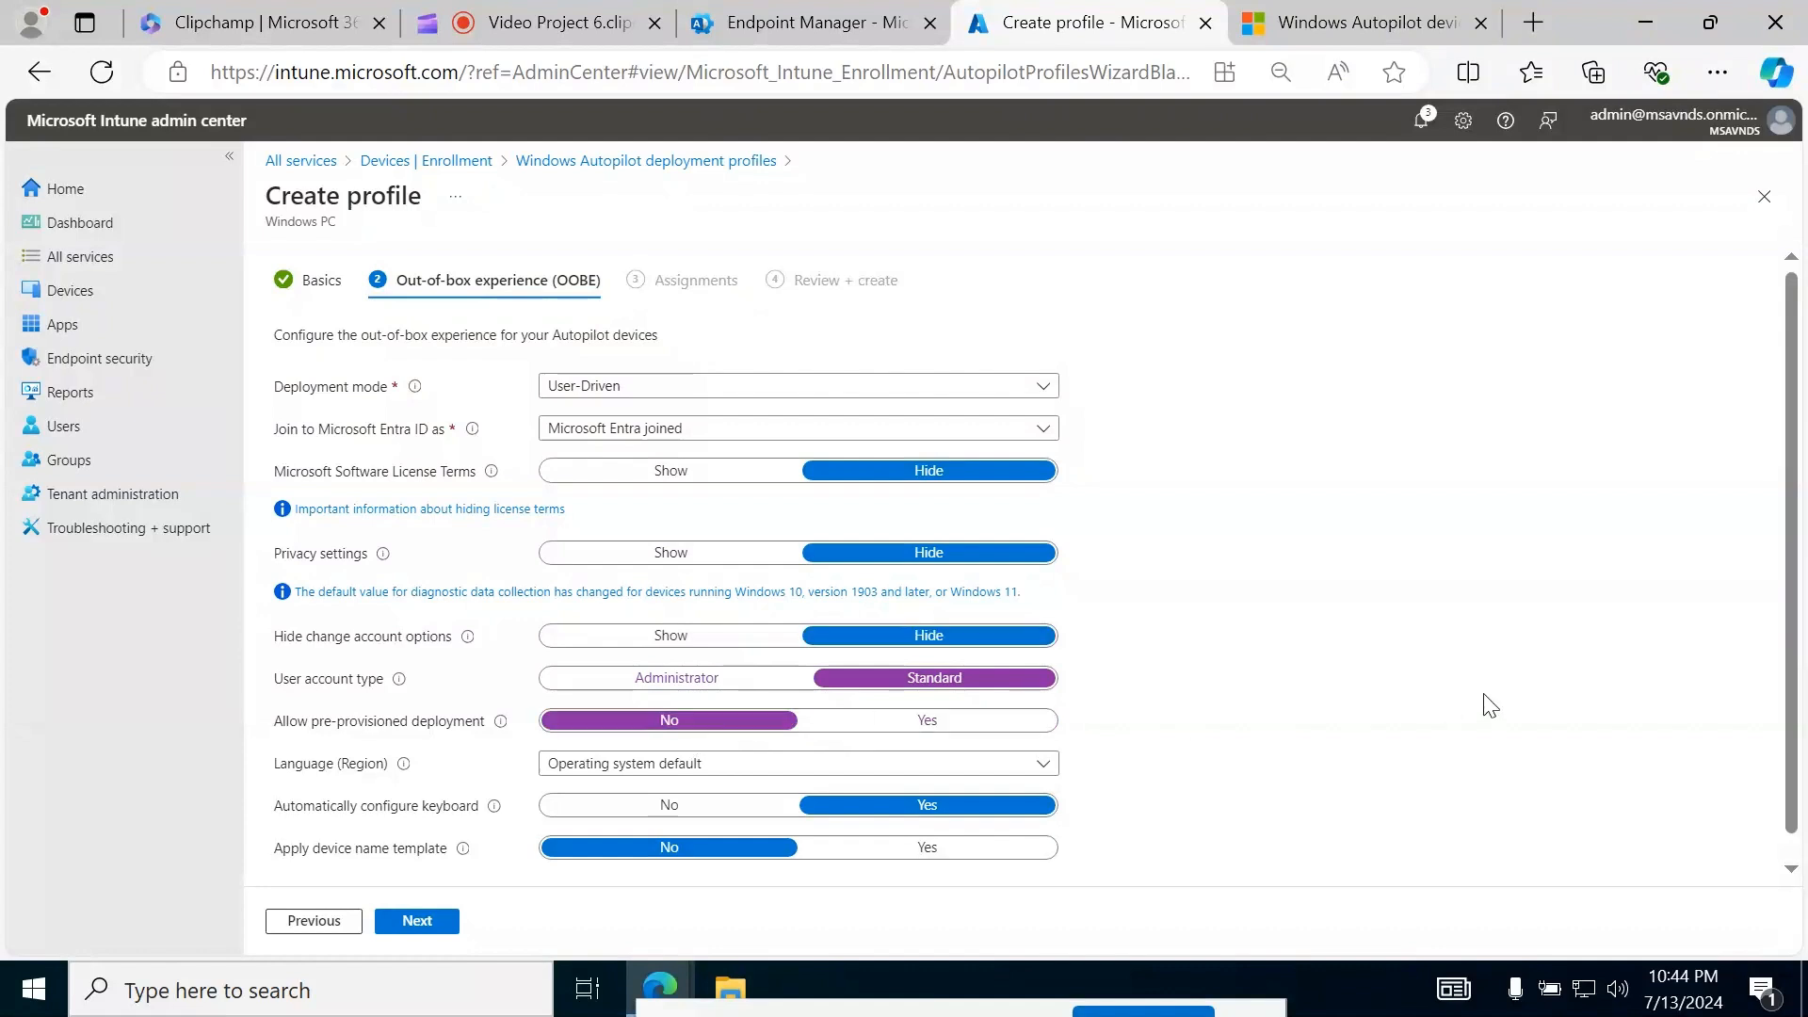
- Look over the available languages and regions for the profile and keep Operating system default
scroll(1405, 697, down, 1)
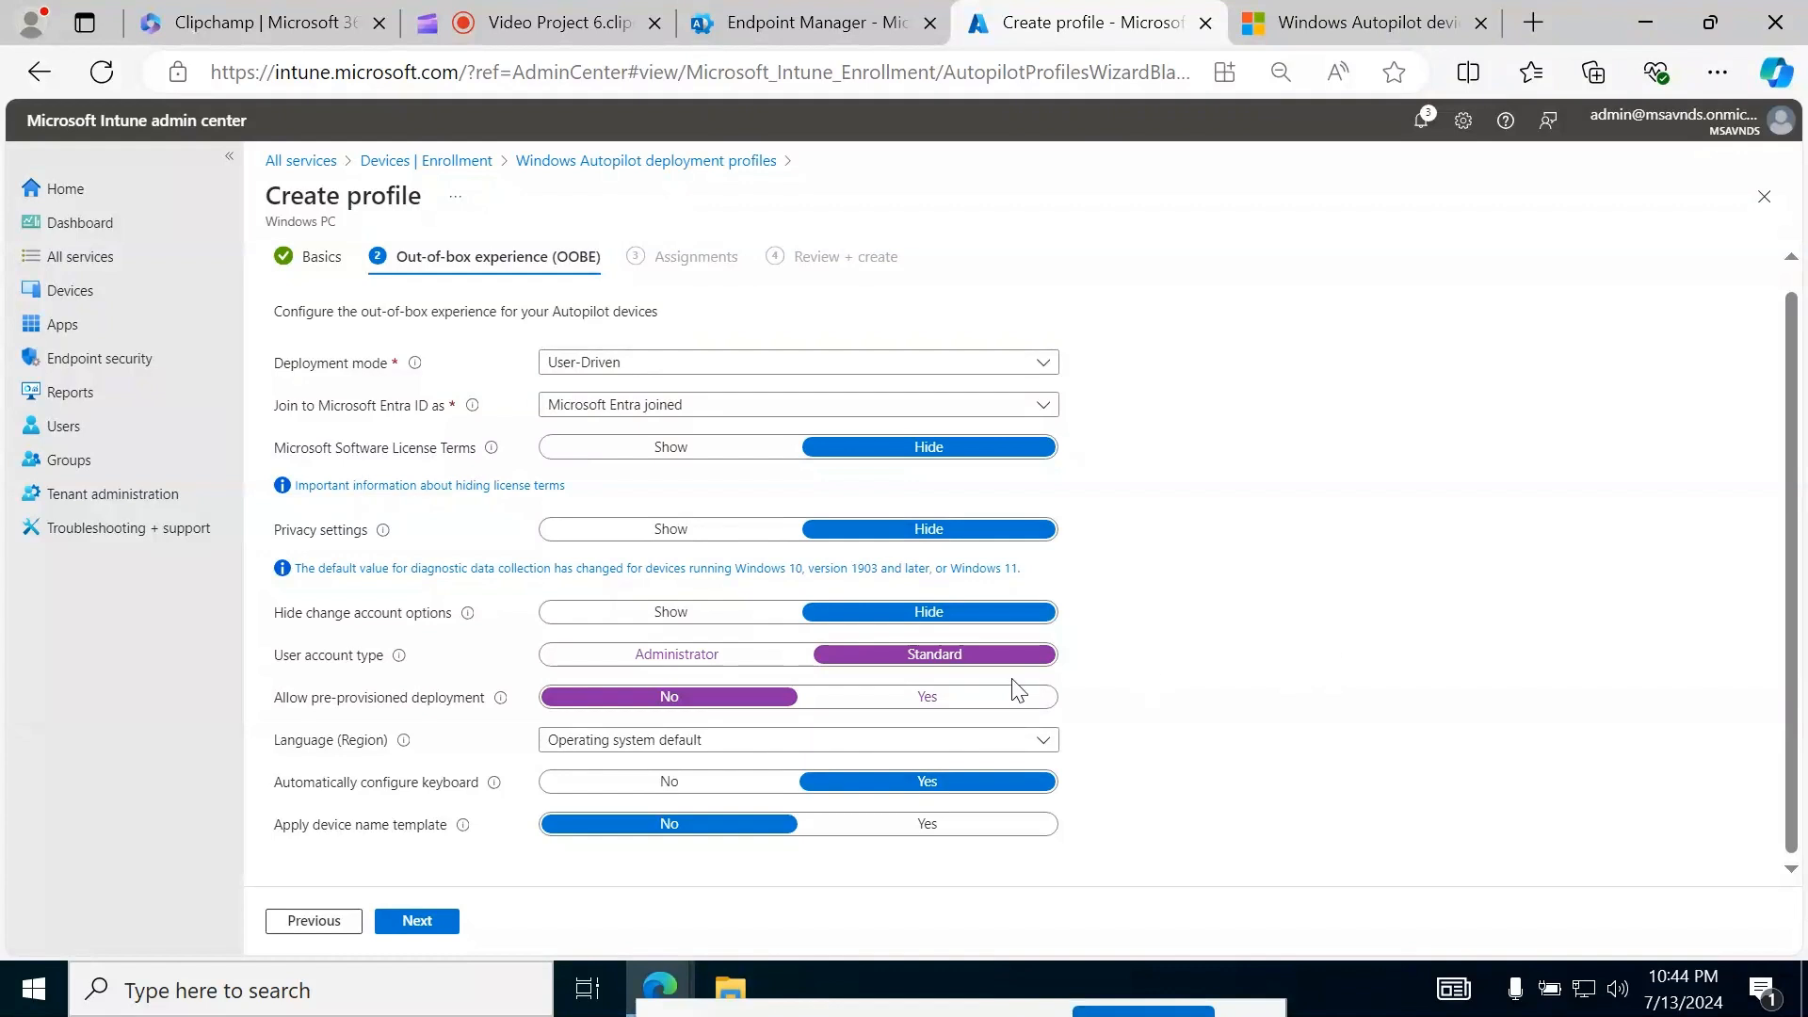
mouse_move(404, 751)
click(697, 746)
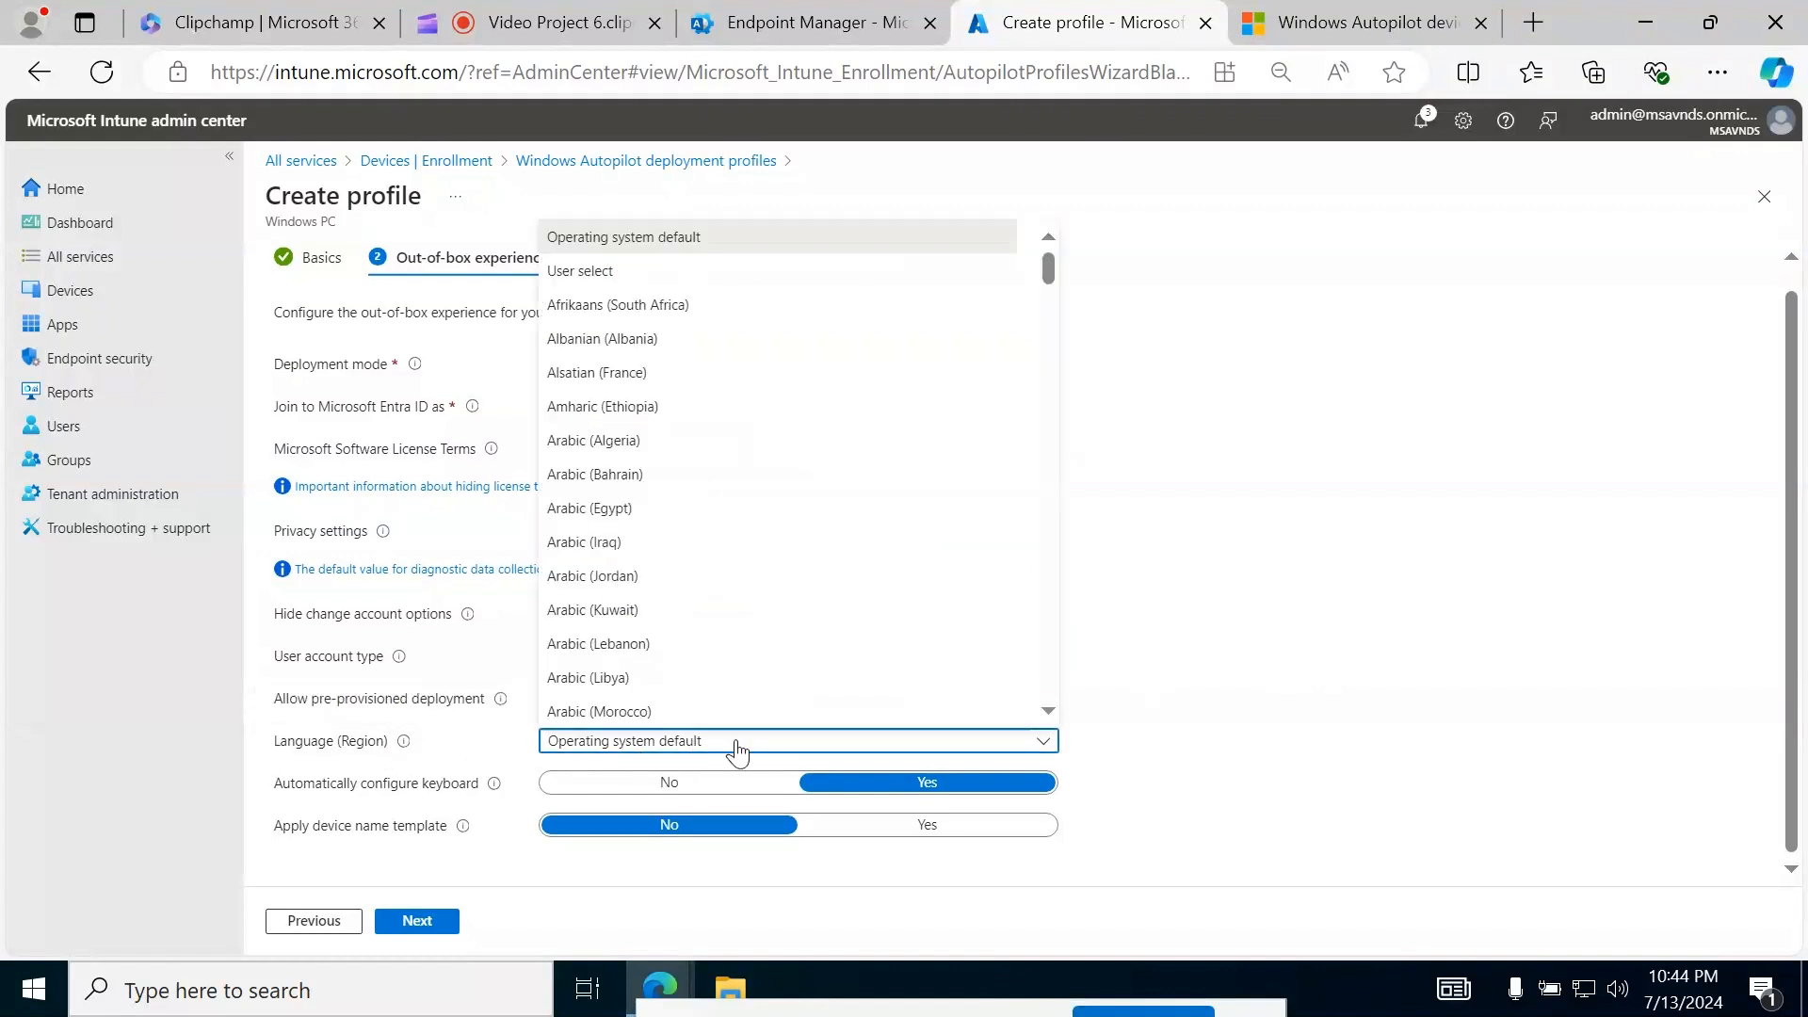
scroll(775, 387, down, 15)
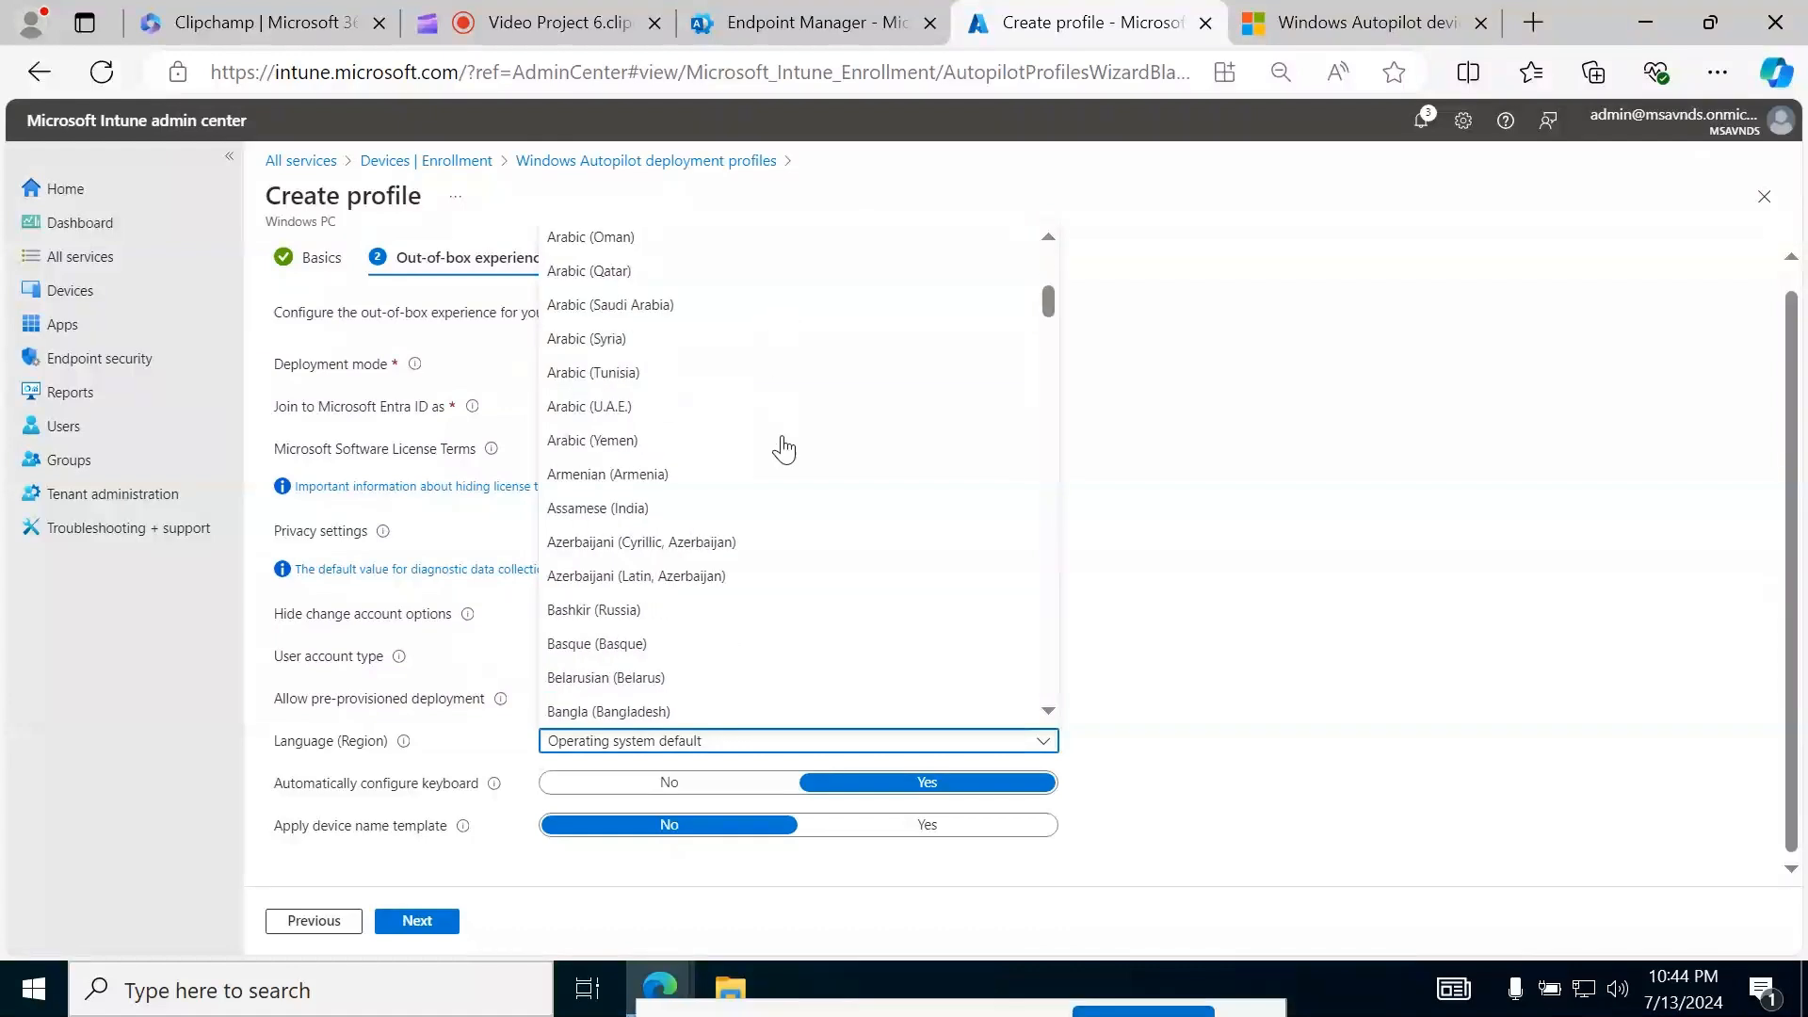
scroll(787, 517, up, 15)
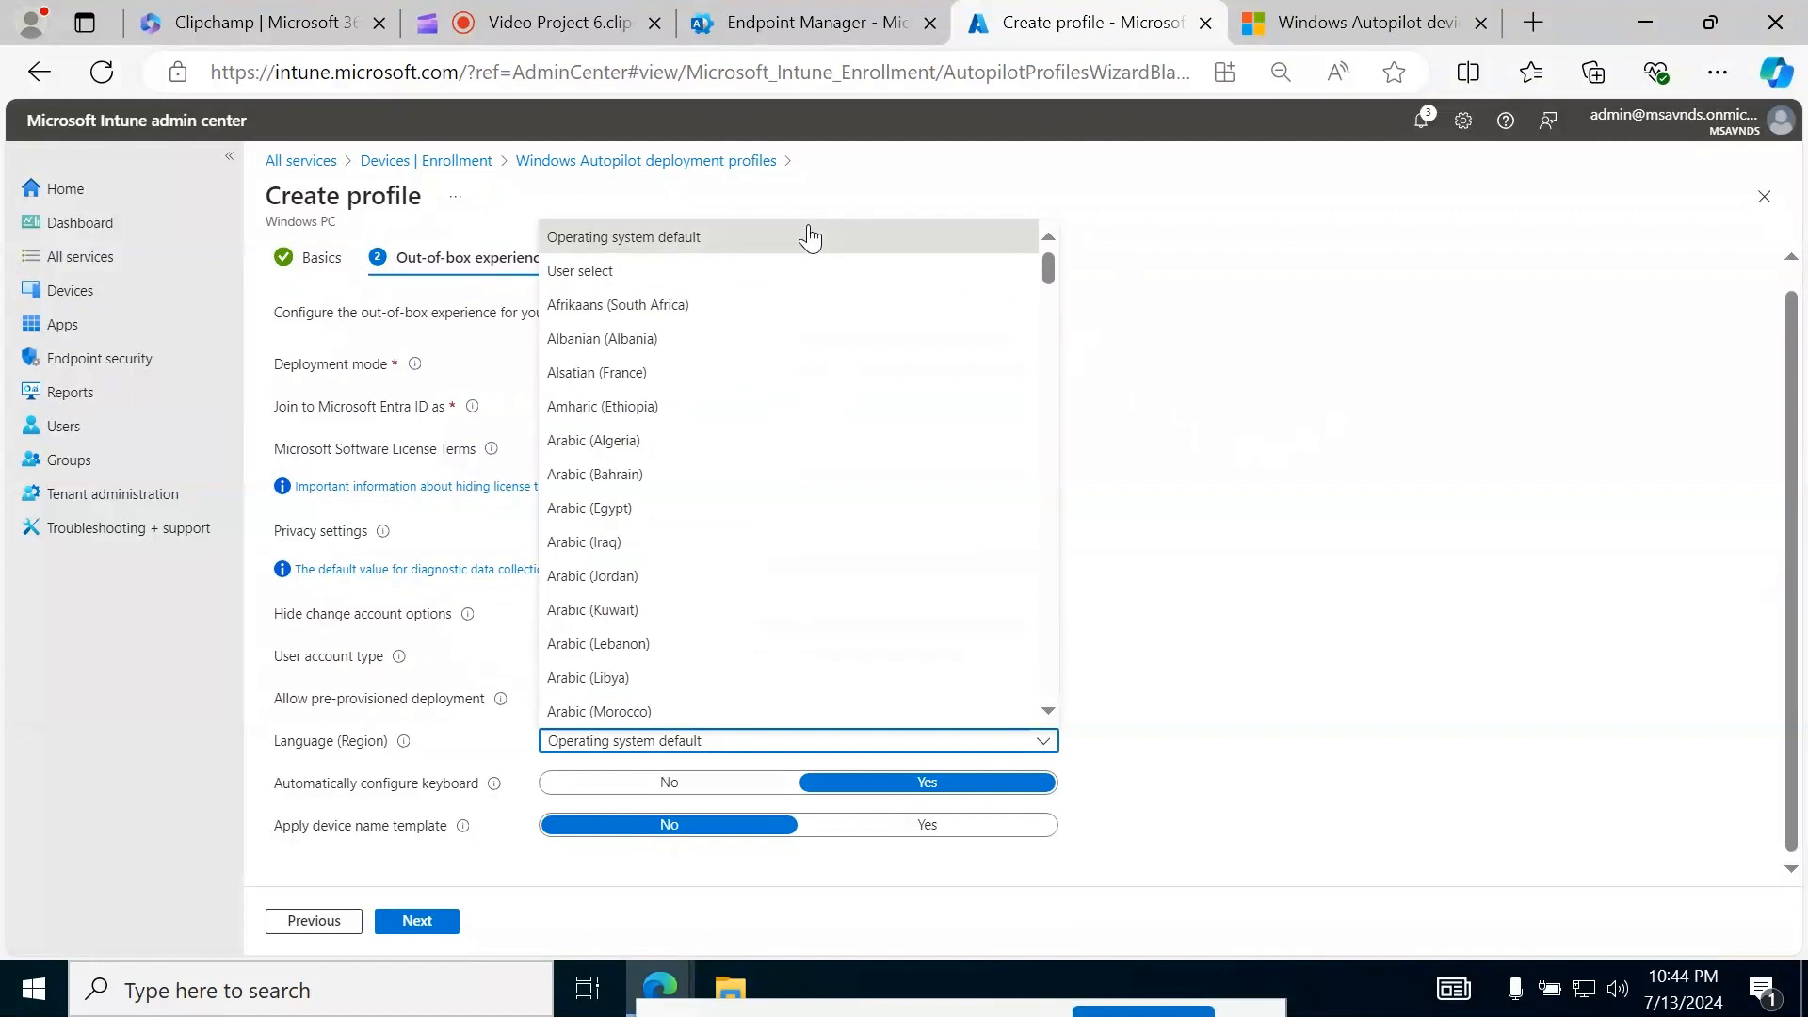
click(772, 254)
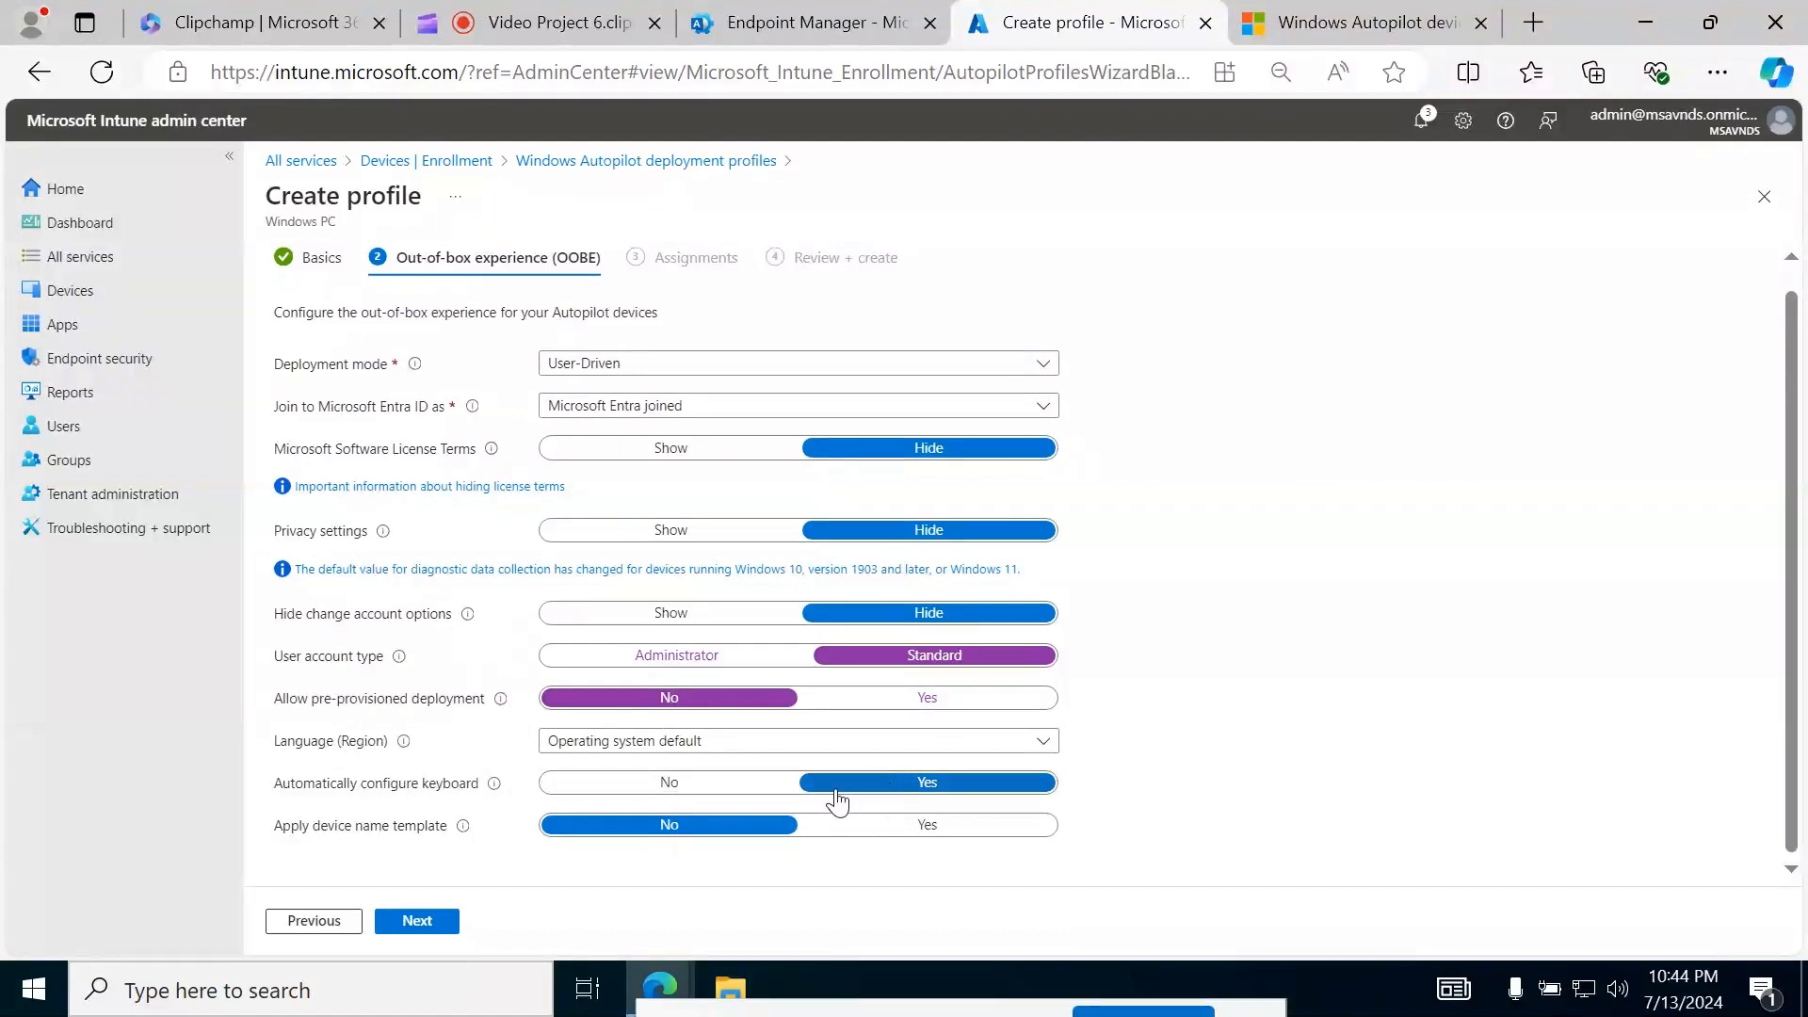
- Switch automatic keyboard configuration to No and return it to Yes
click(759, 782)
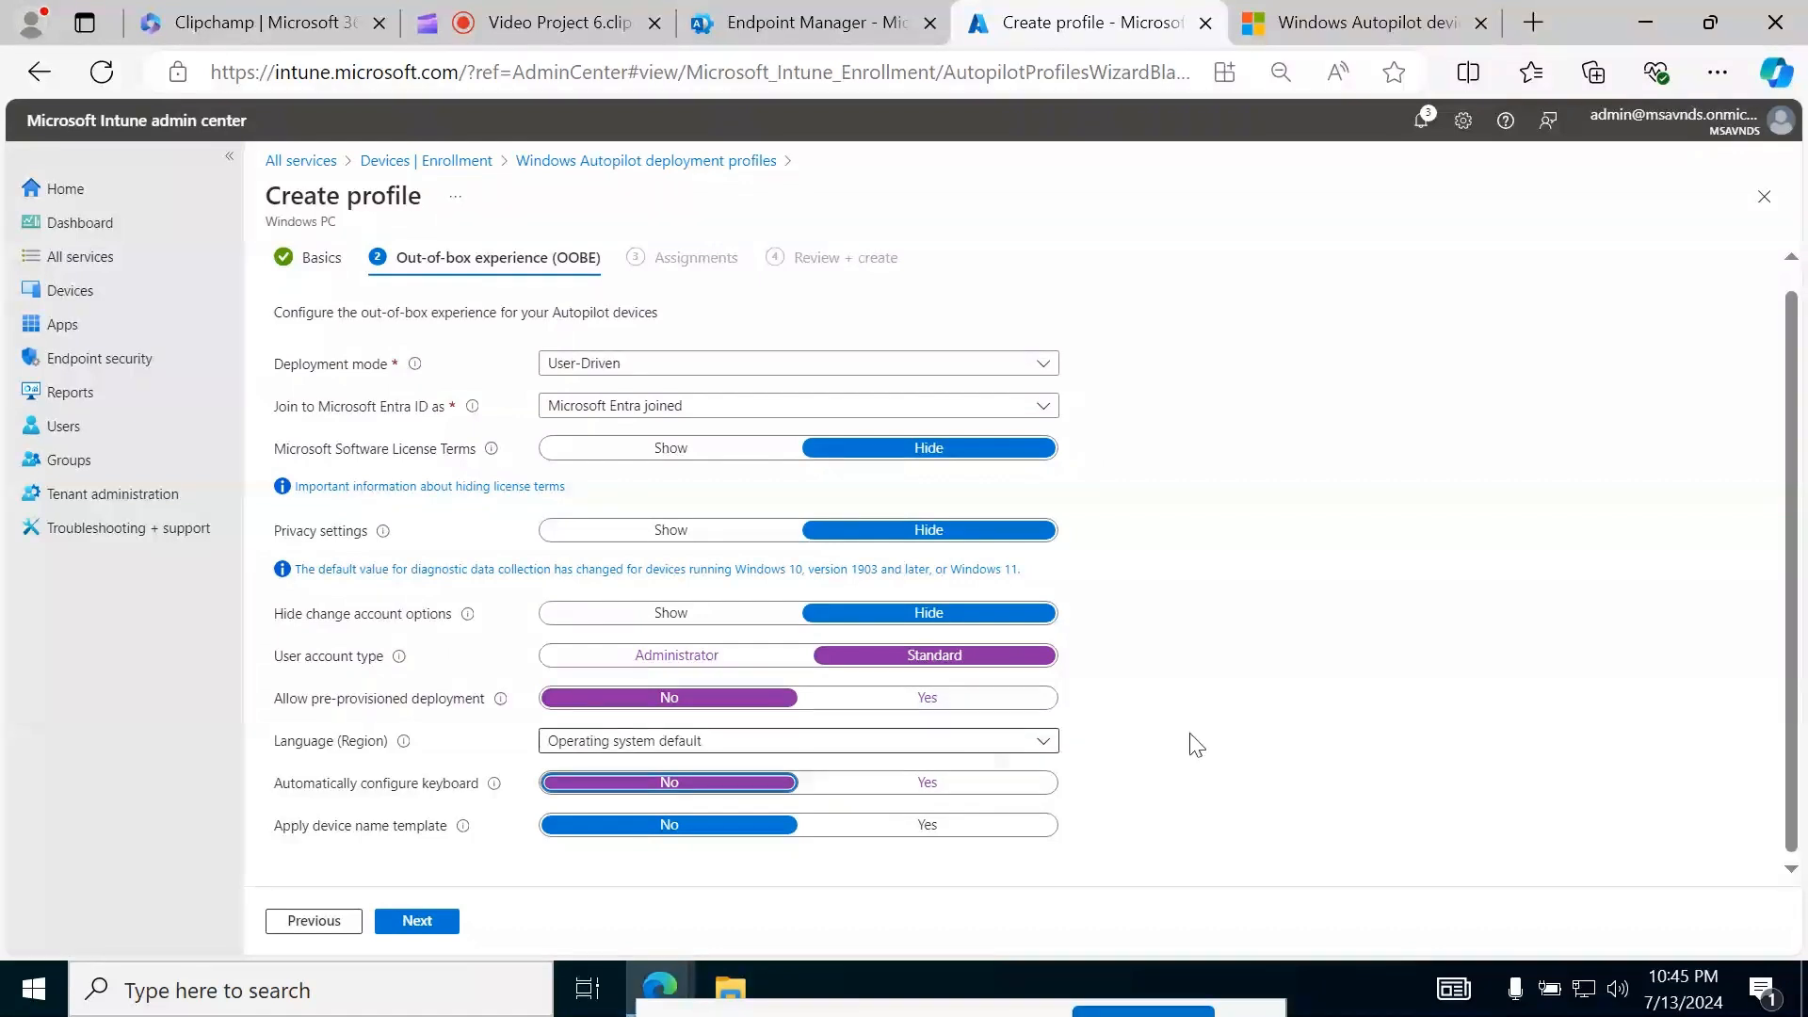
click(1422, 721)
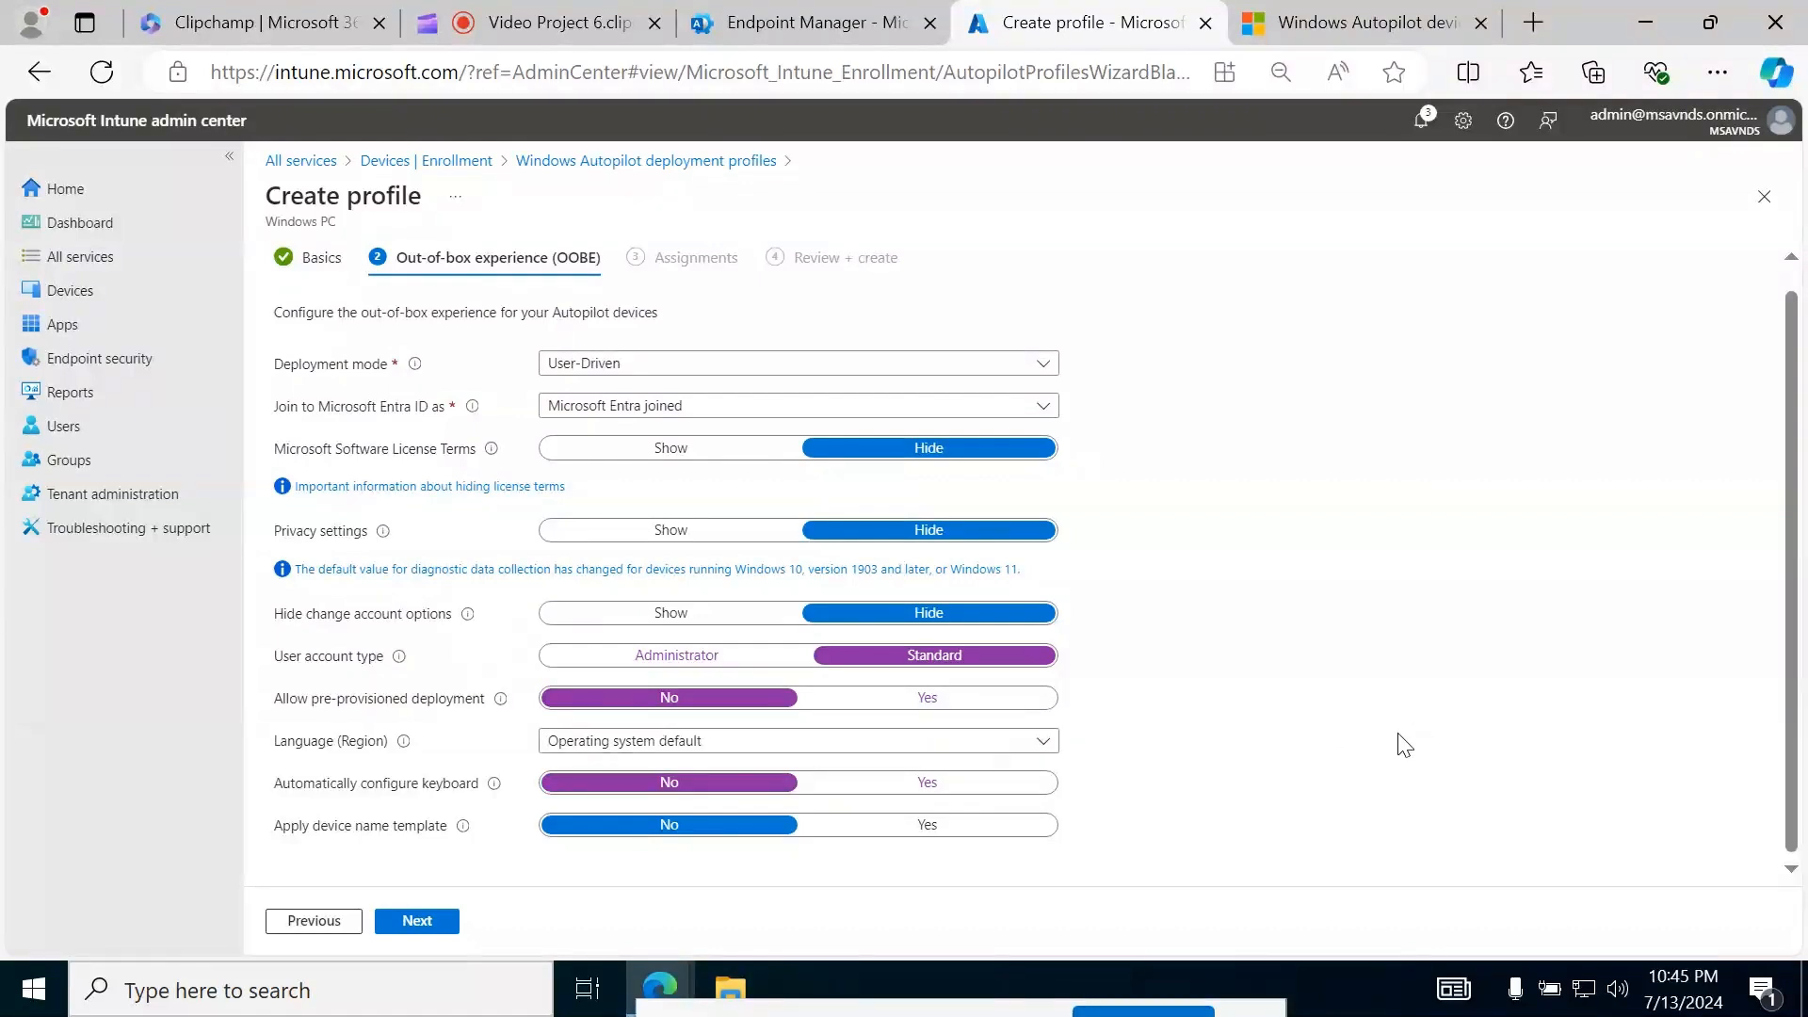
click(929, 783)
click(1377, 629)
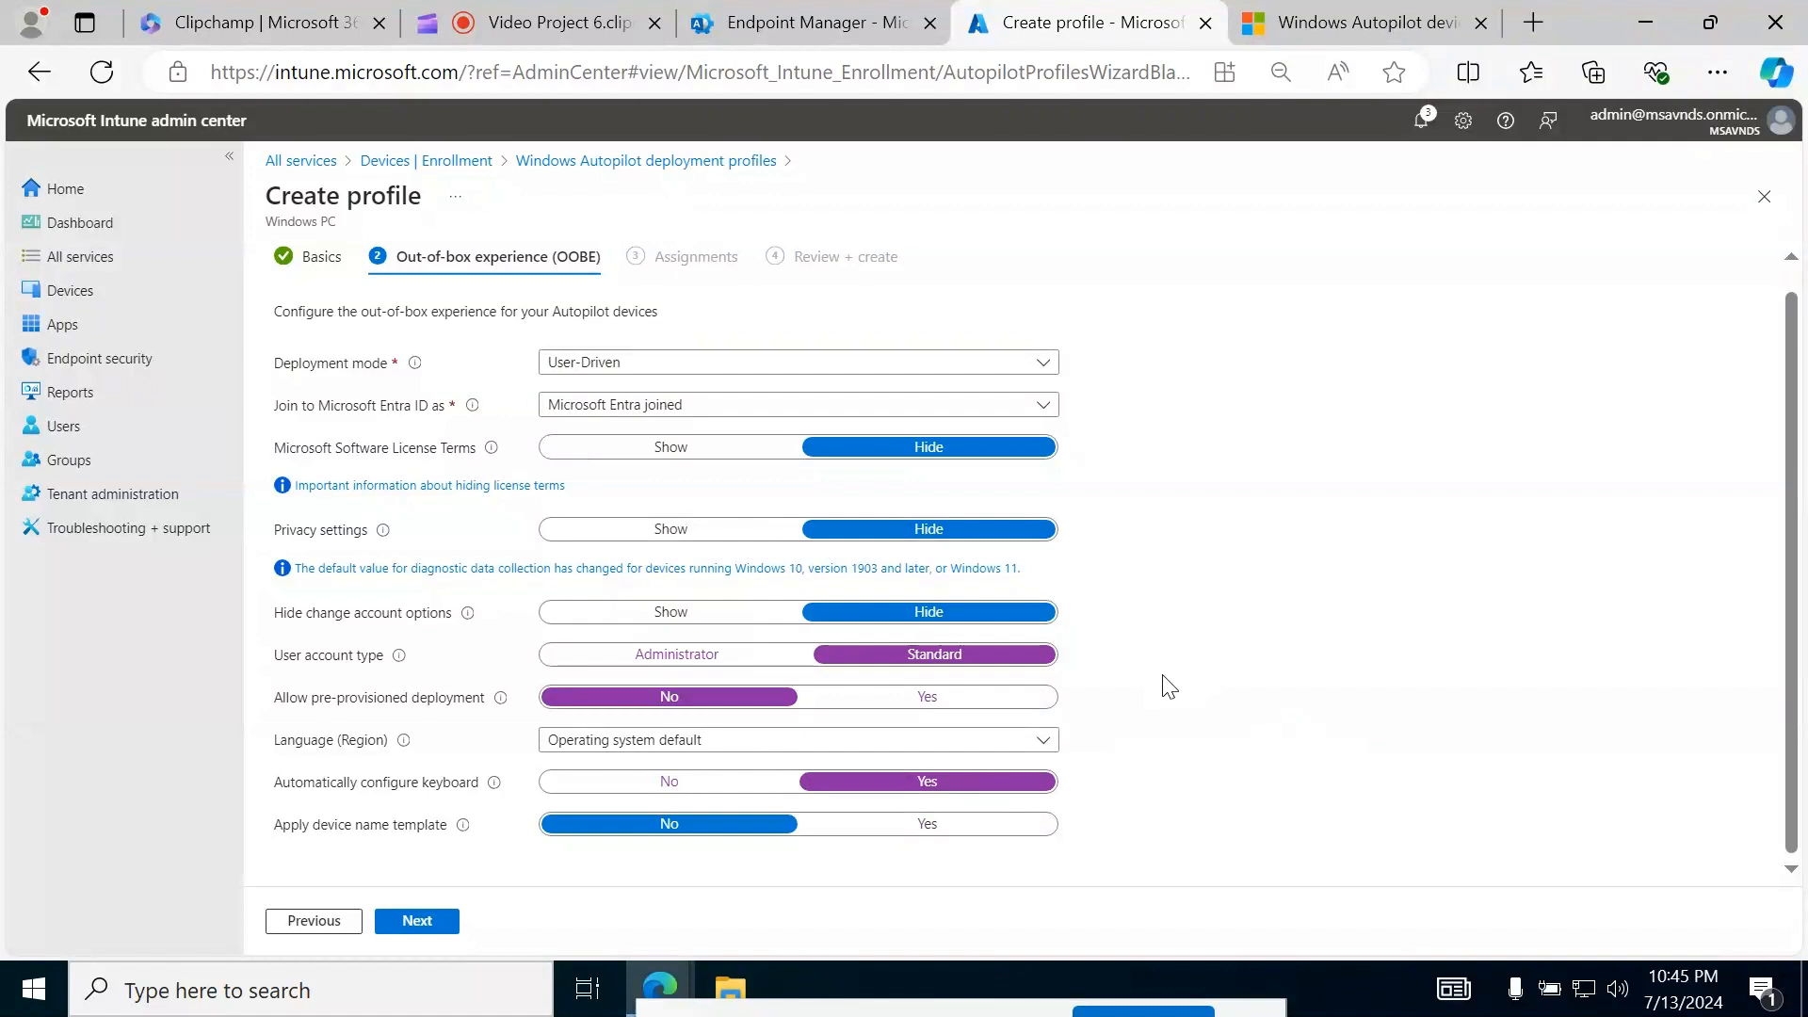
- Apply a device name template and enter VMS-%RAND:4% as the name
click(970, 826)
scroll(1243, 664, down, 3)
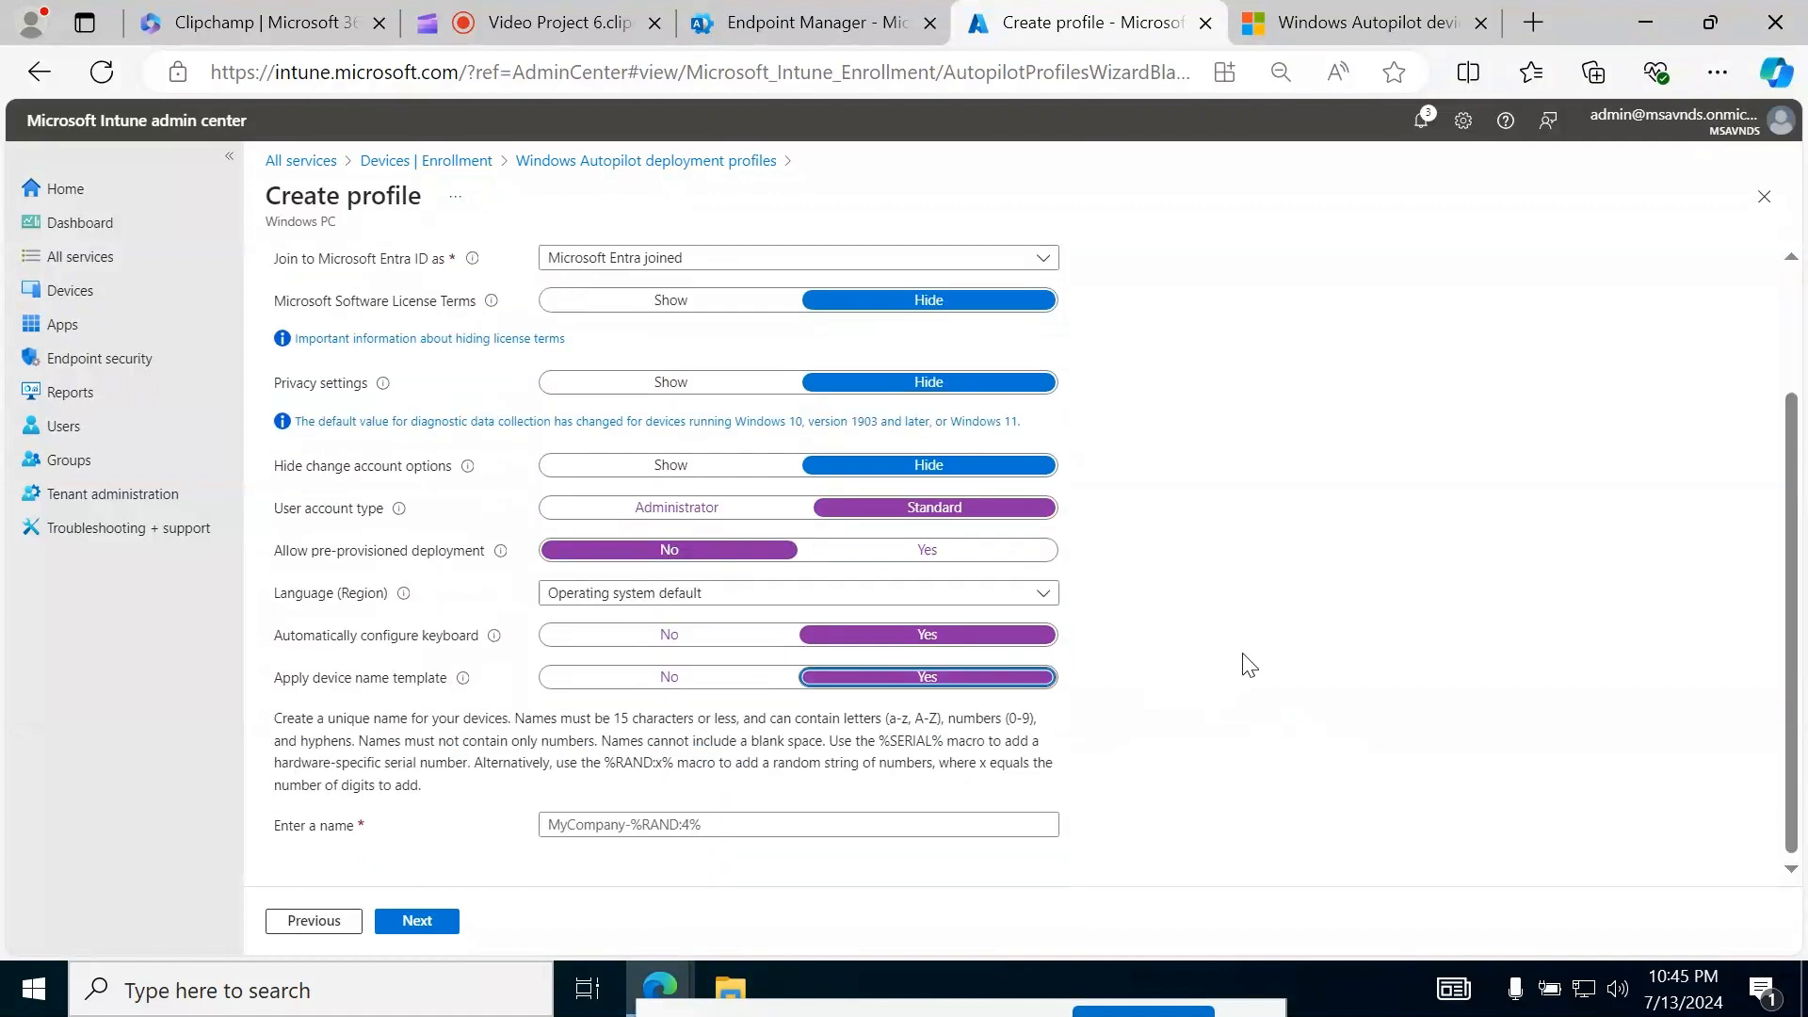
click(599, 827)
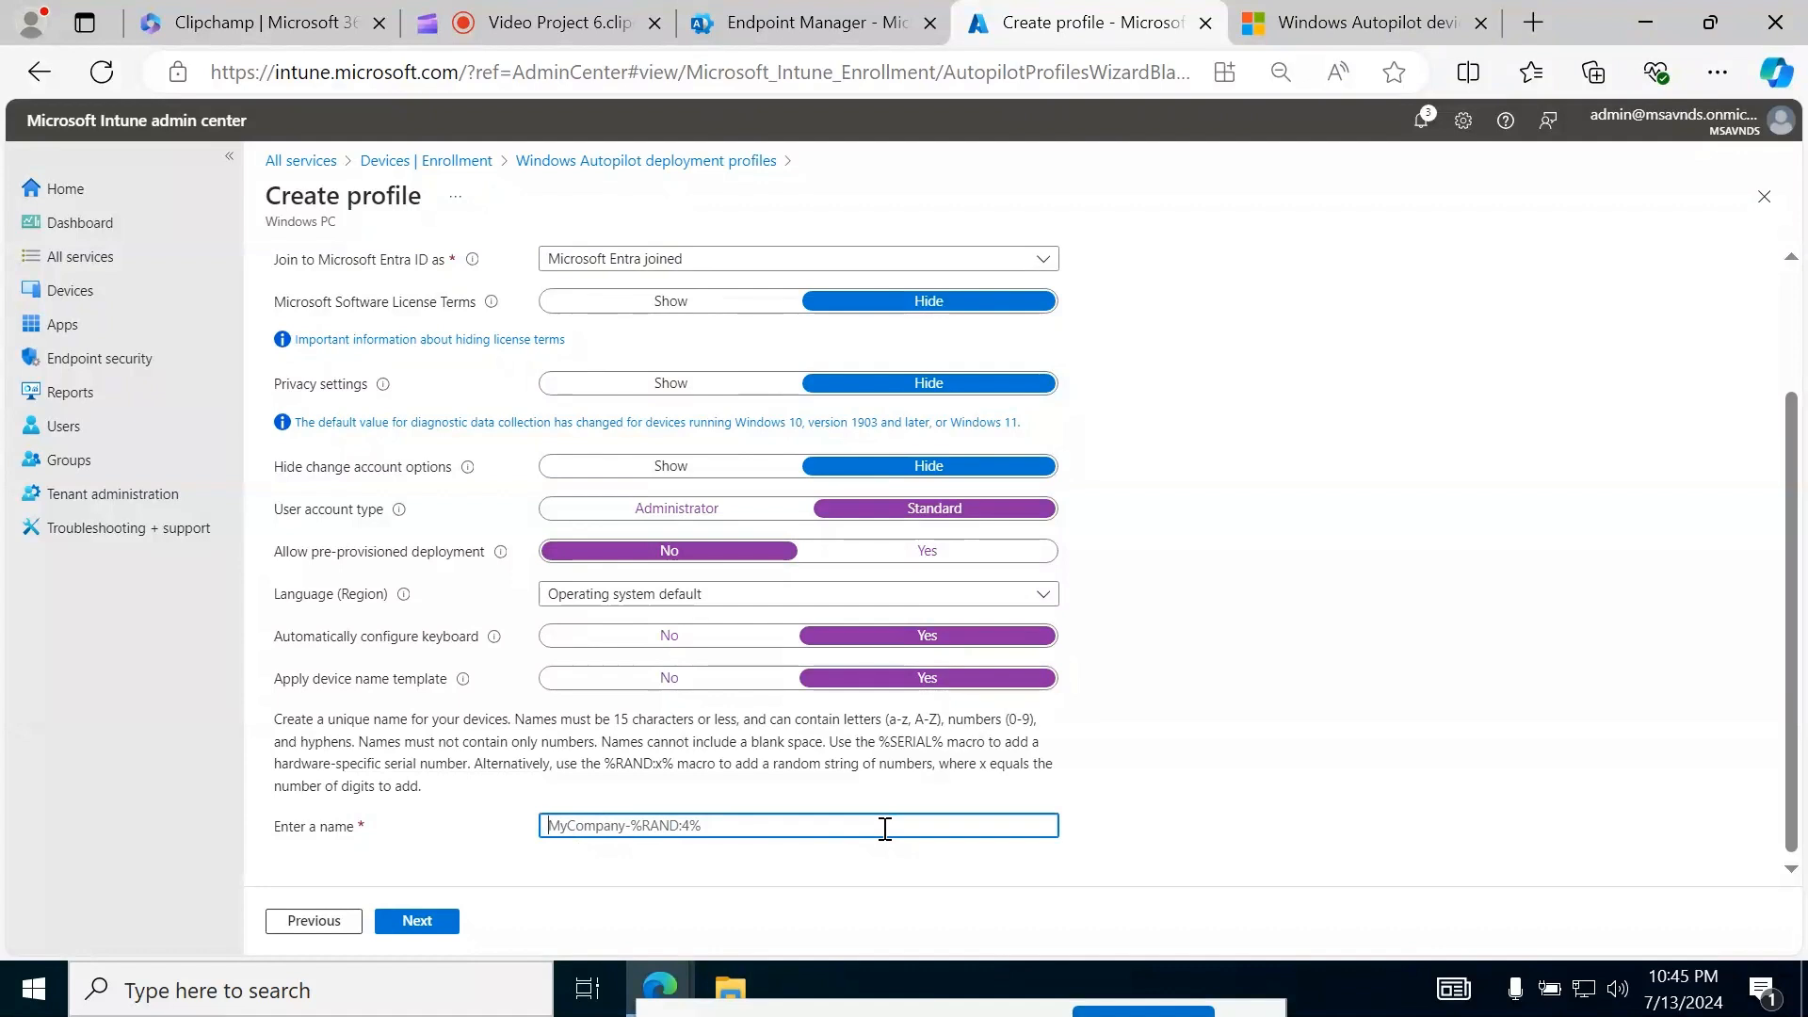
text(VMS)
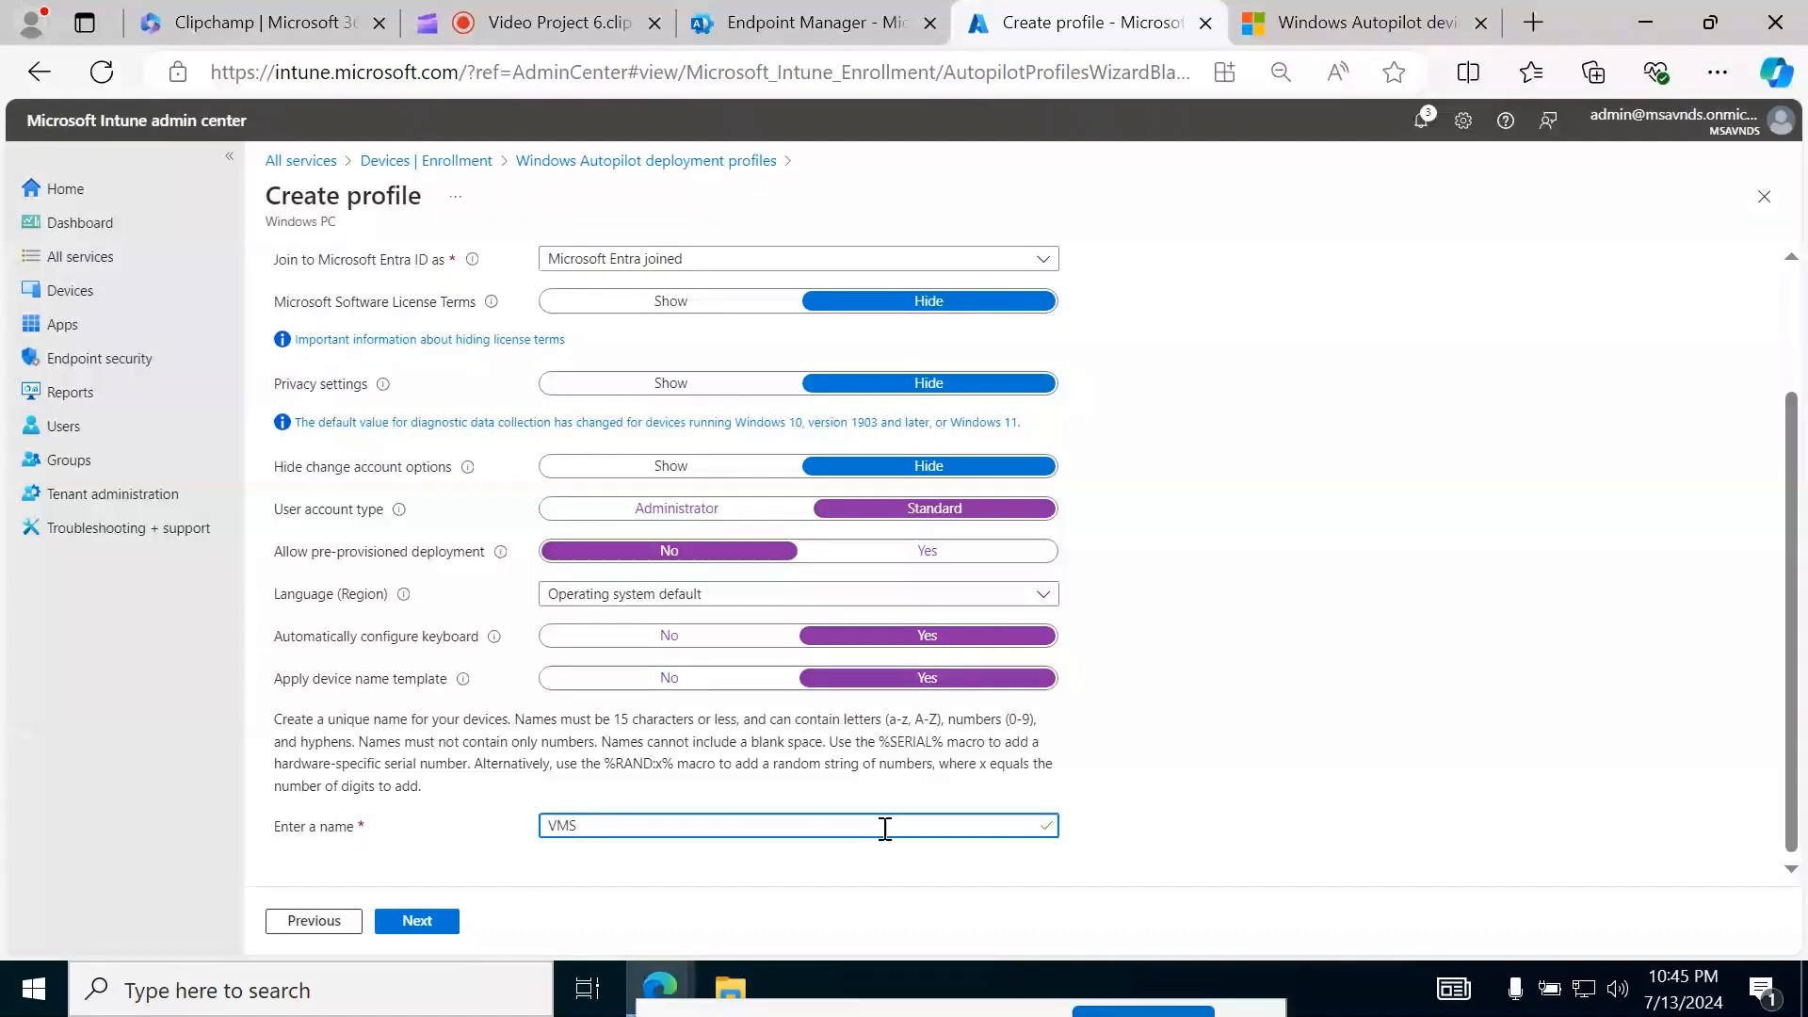
key(ctrl+a)
key(BackSpace)
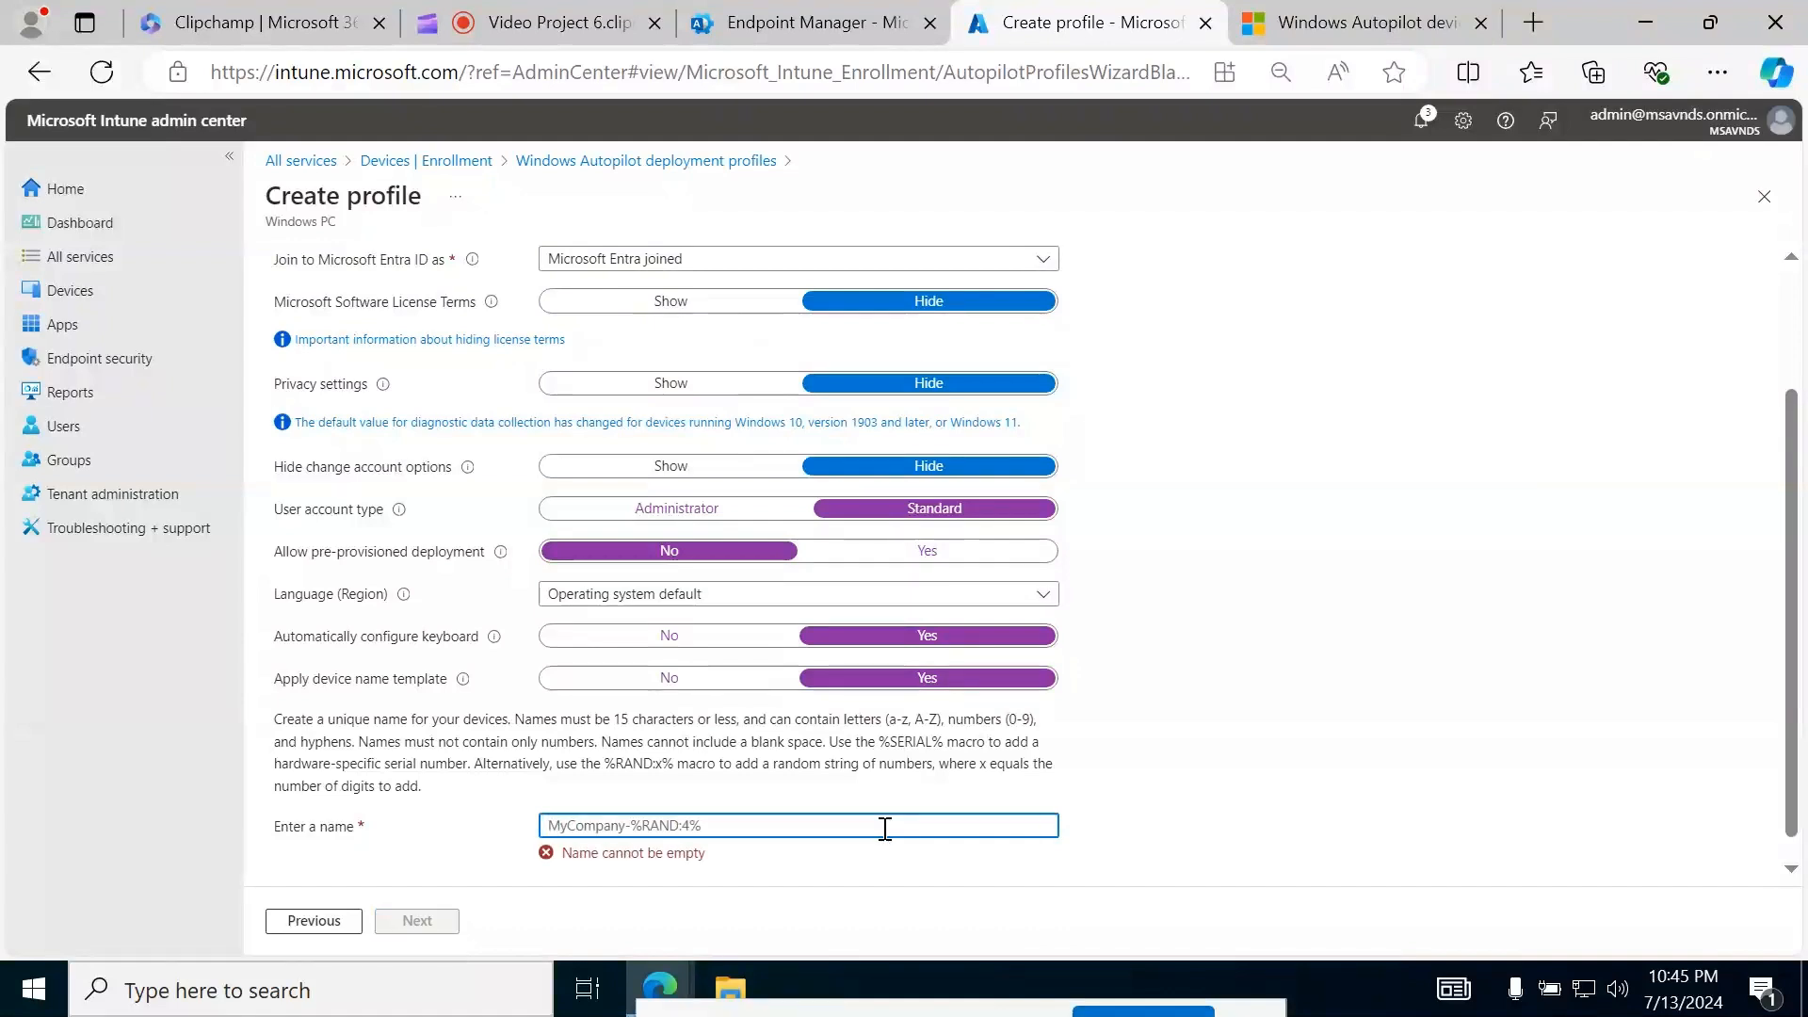
text(VMS)
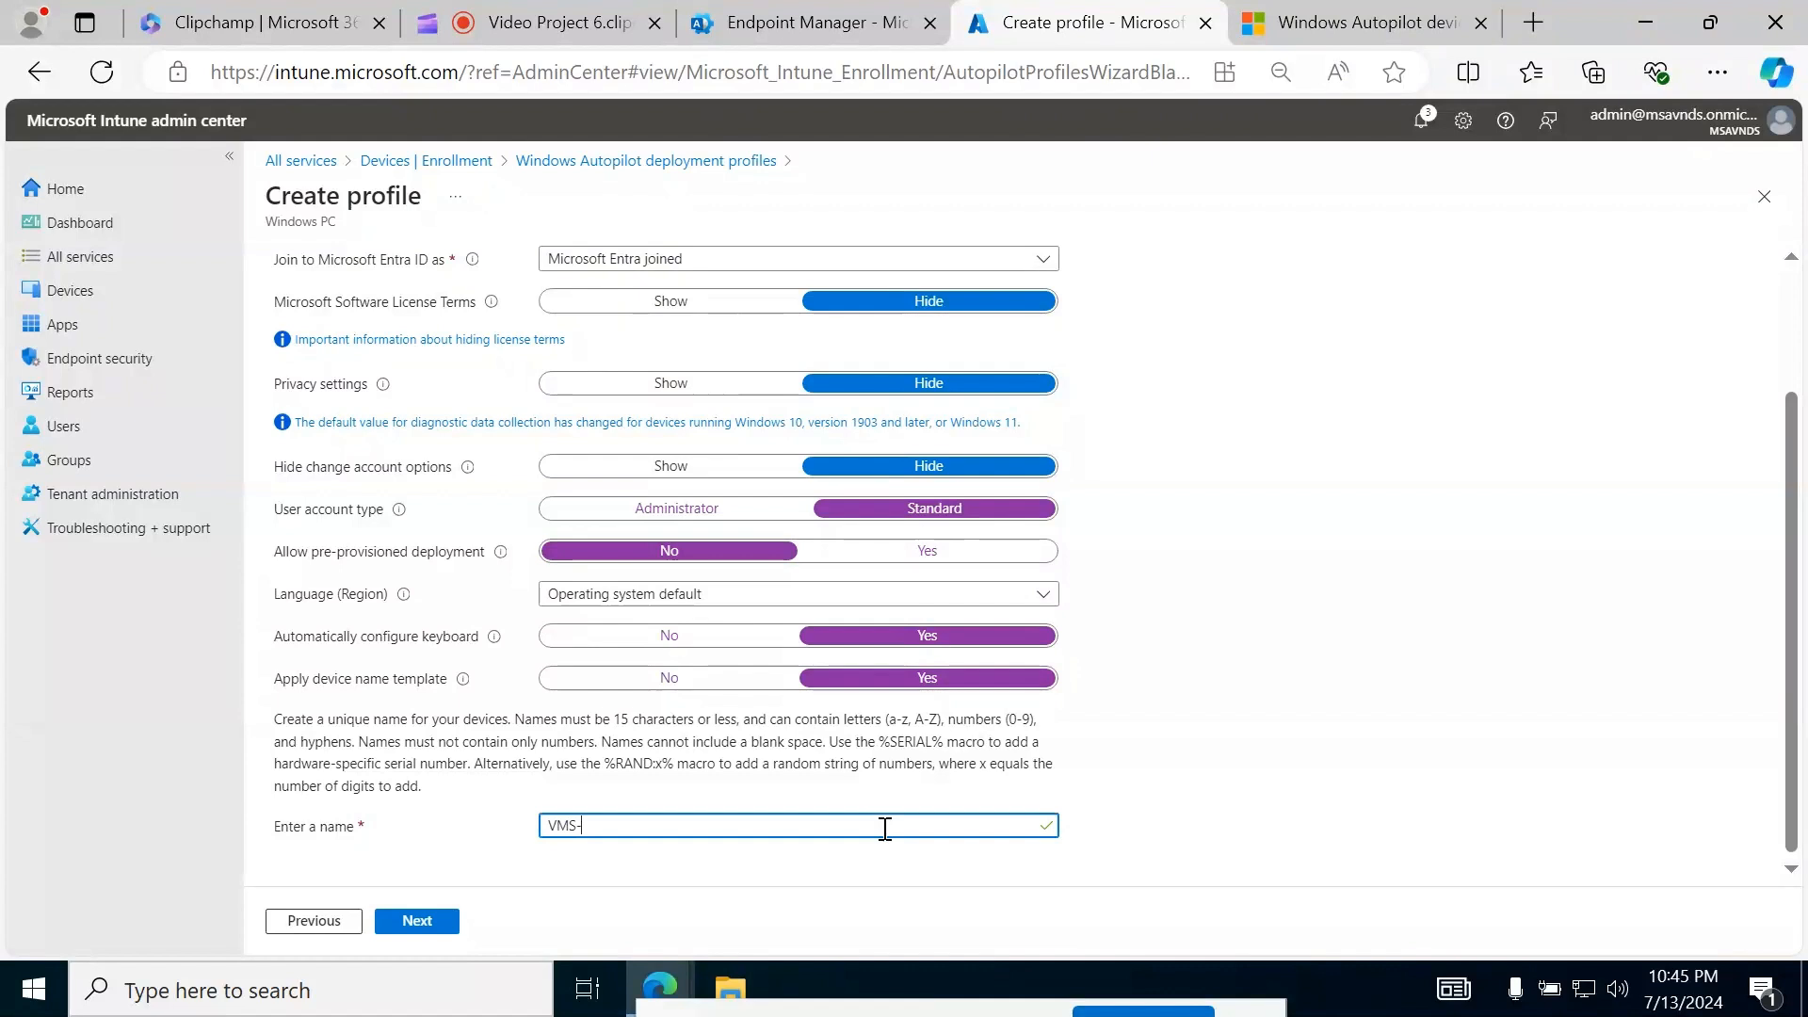
text(-%RAND:)
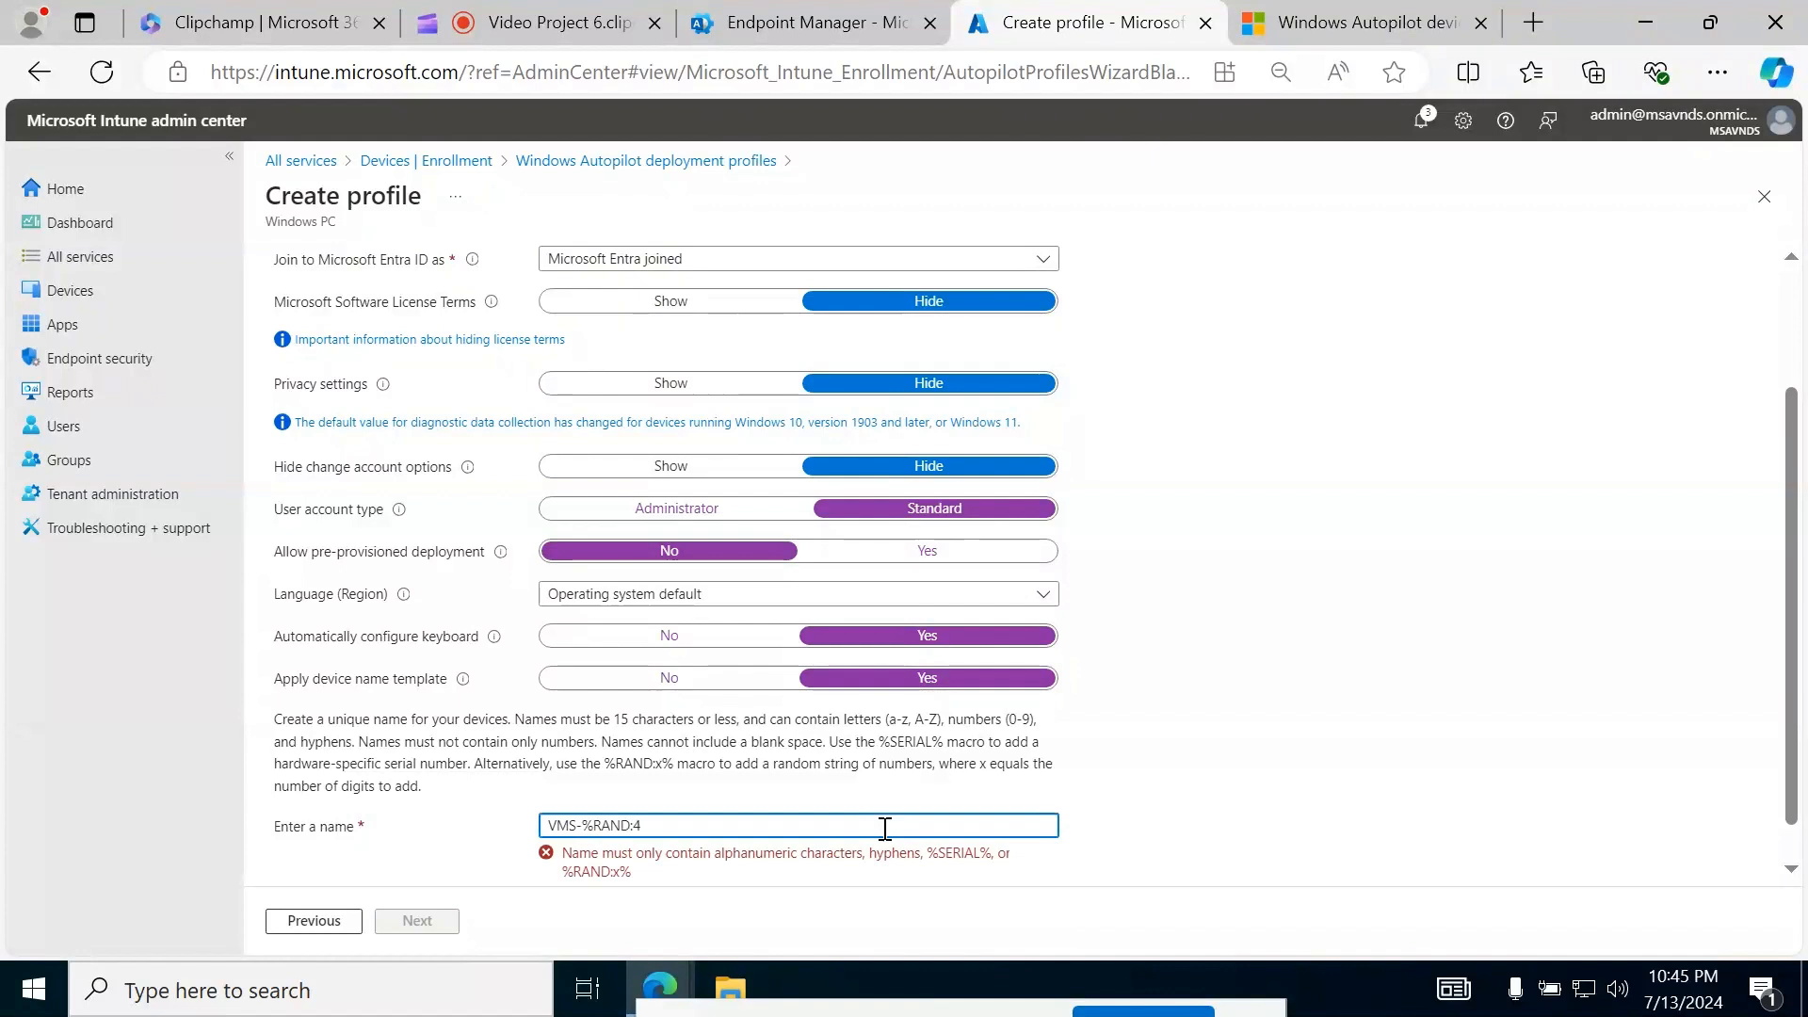
text(4%)
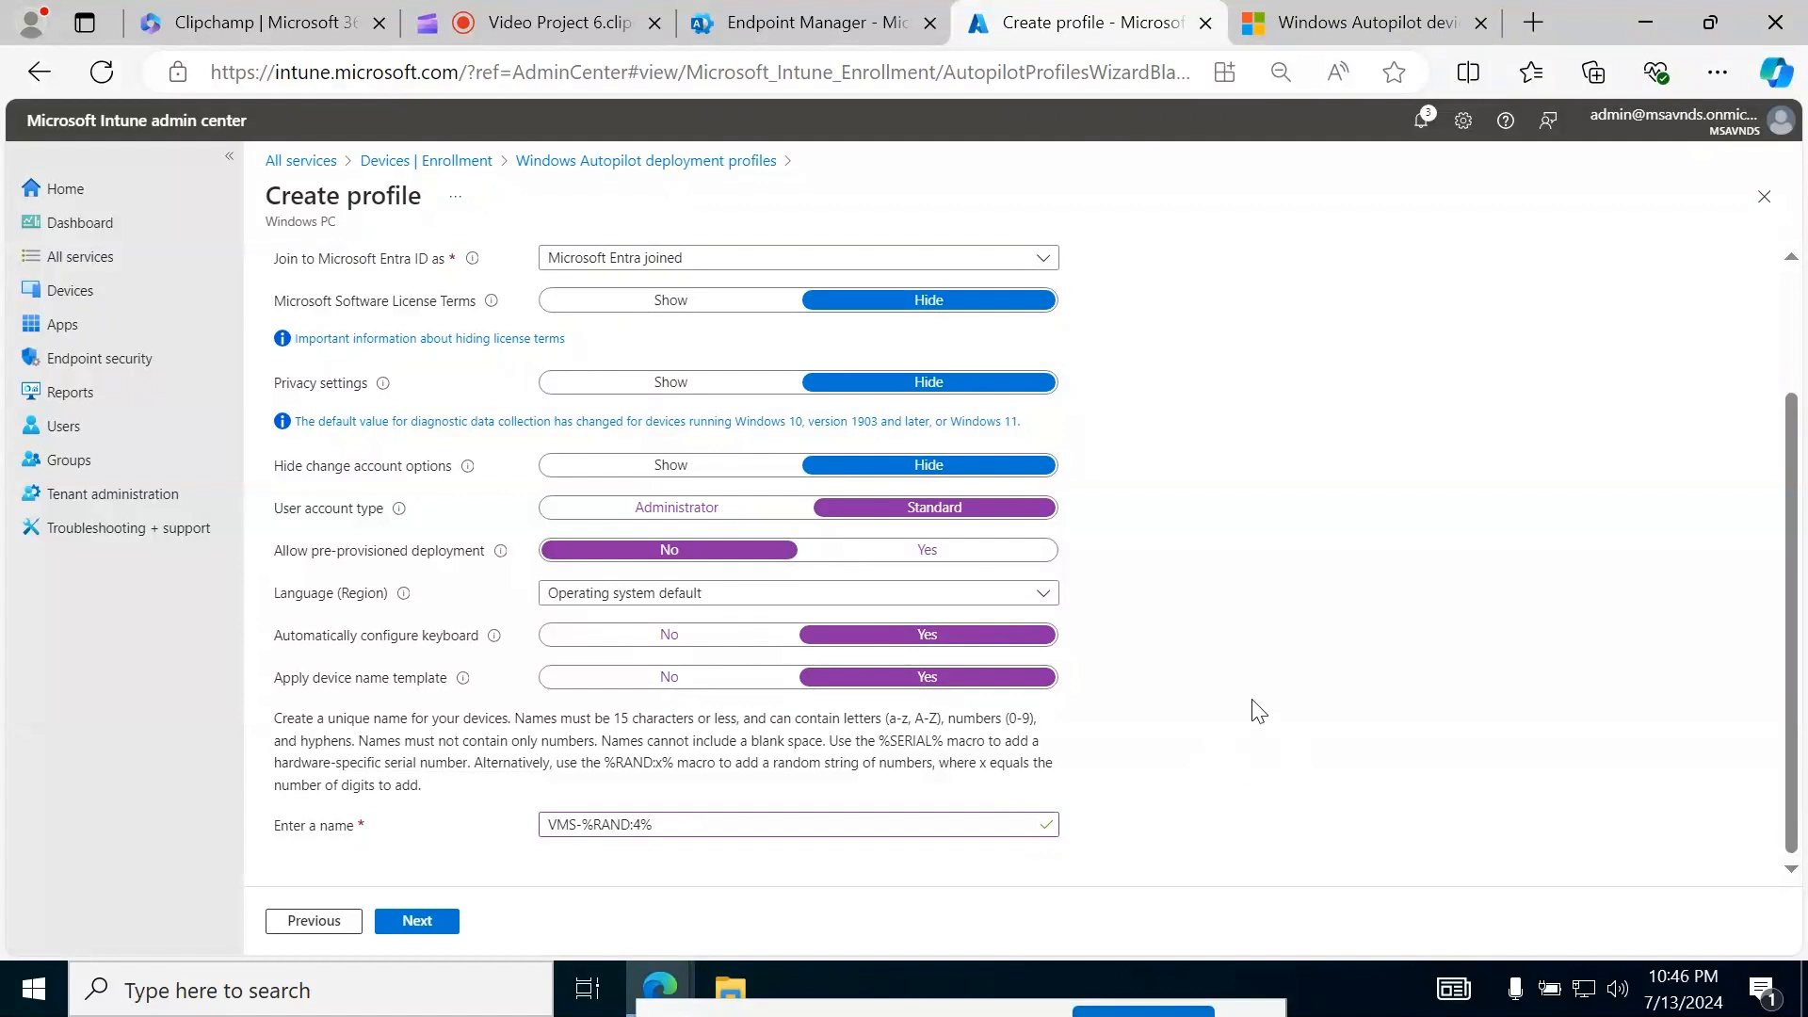
drag(653, 827, 500, 841)
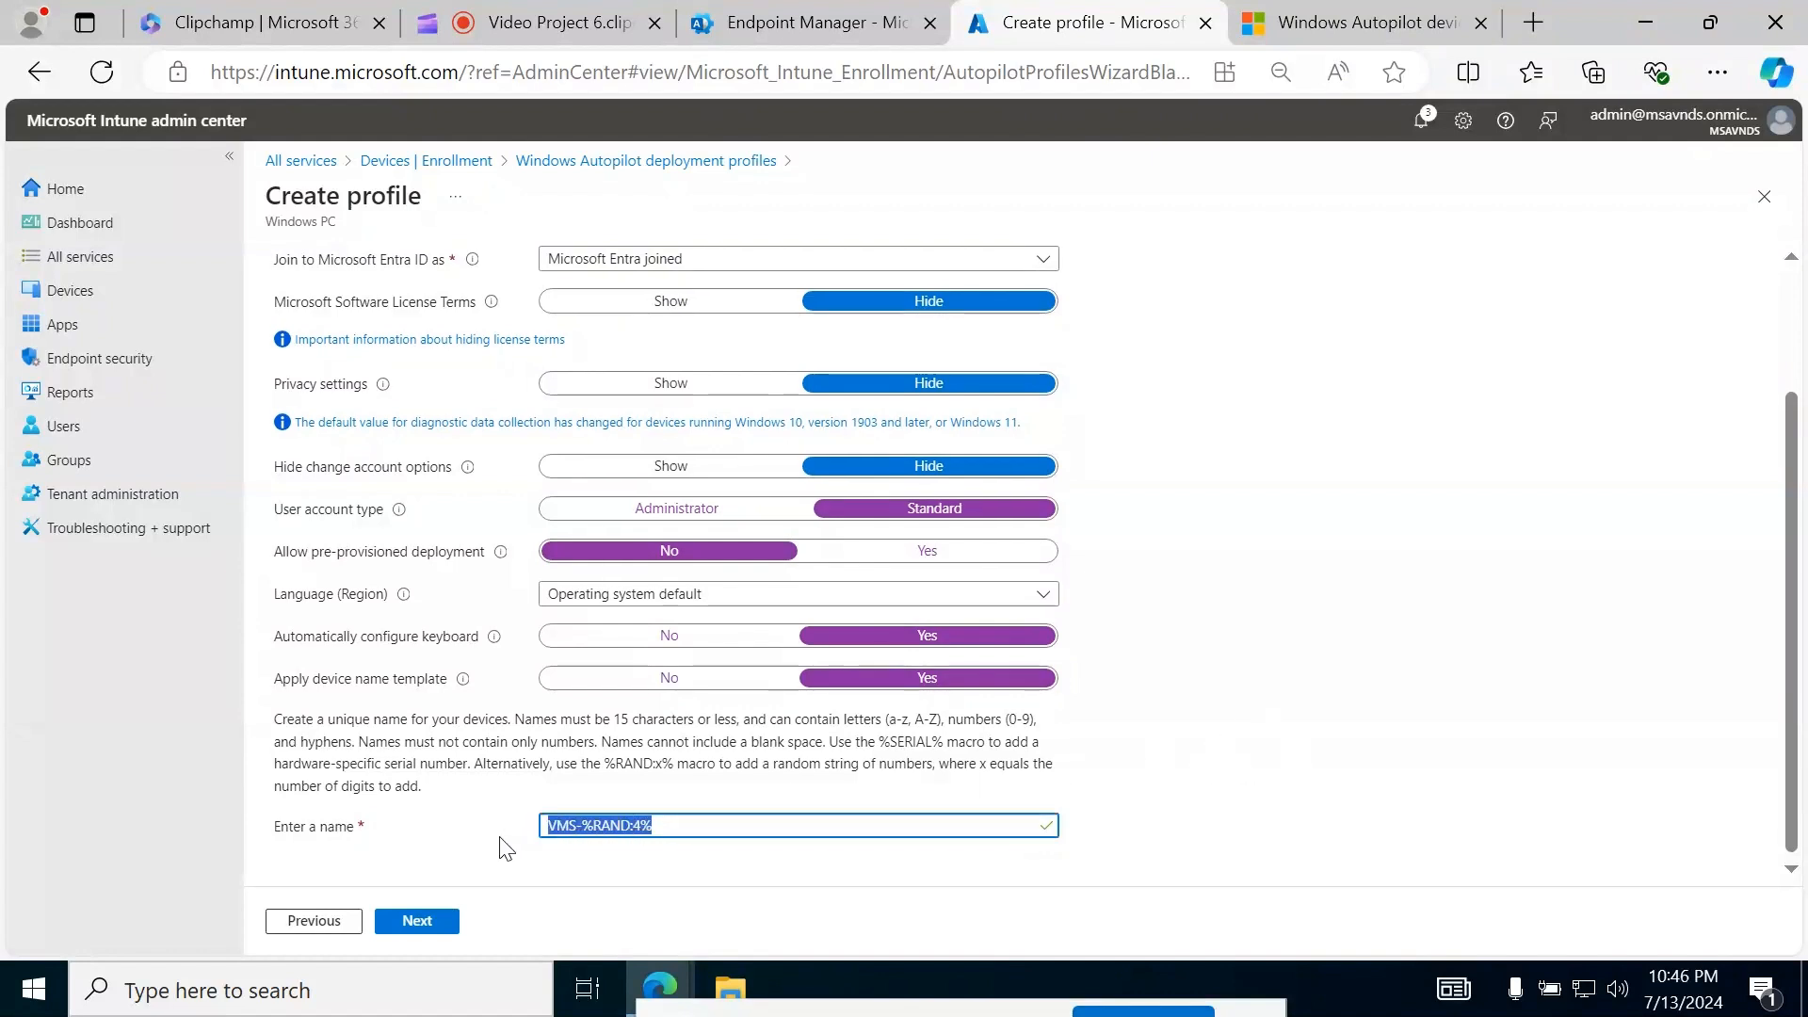
click(1309, 549)
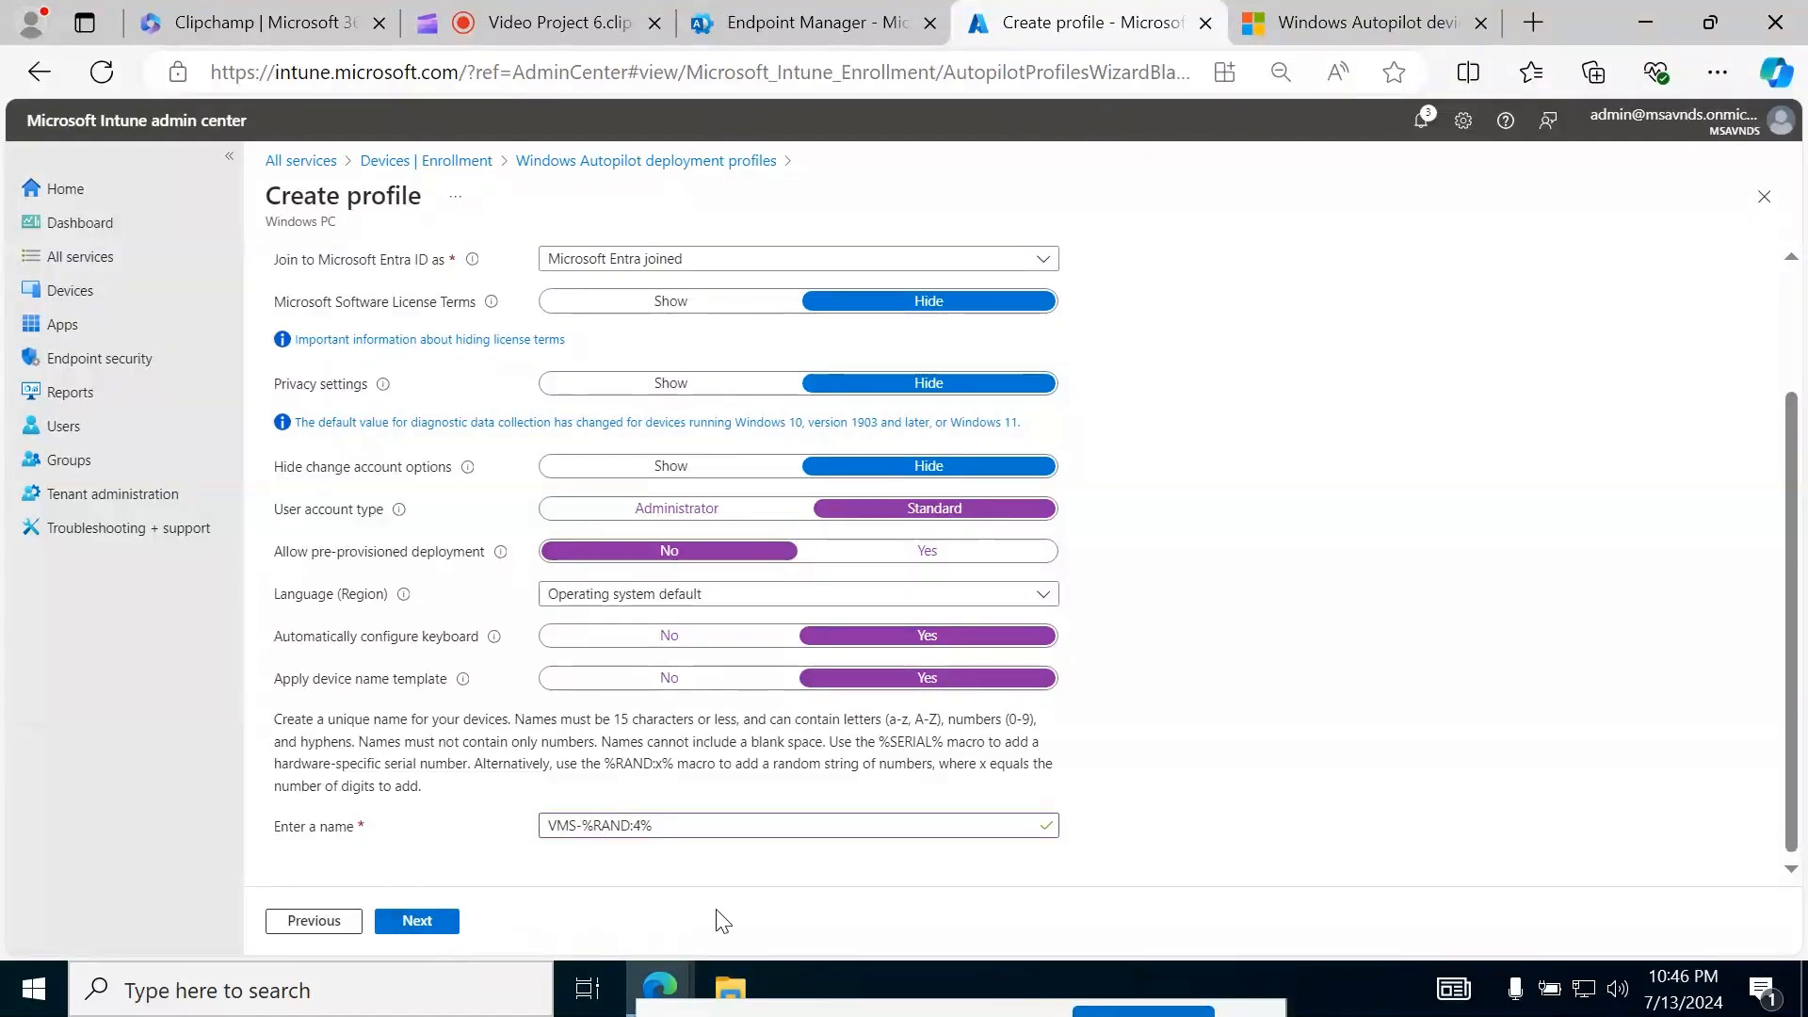
- Review all the out-of-box experience settings from deployment mode to device name, and continue to the profile's assignments
scroll(1248, 744, up, 2)
scroll(1248, 744, down, 2)
scroll(1248, 744, up, 2)
scroll(1248, 744, up, 1)
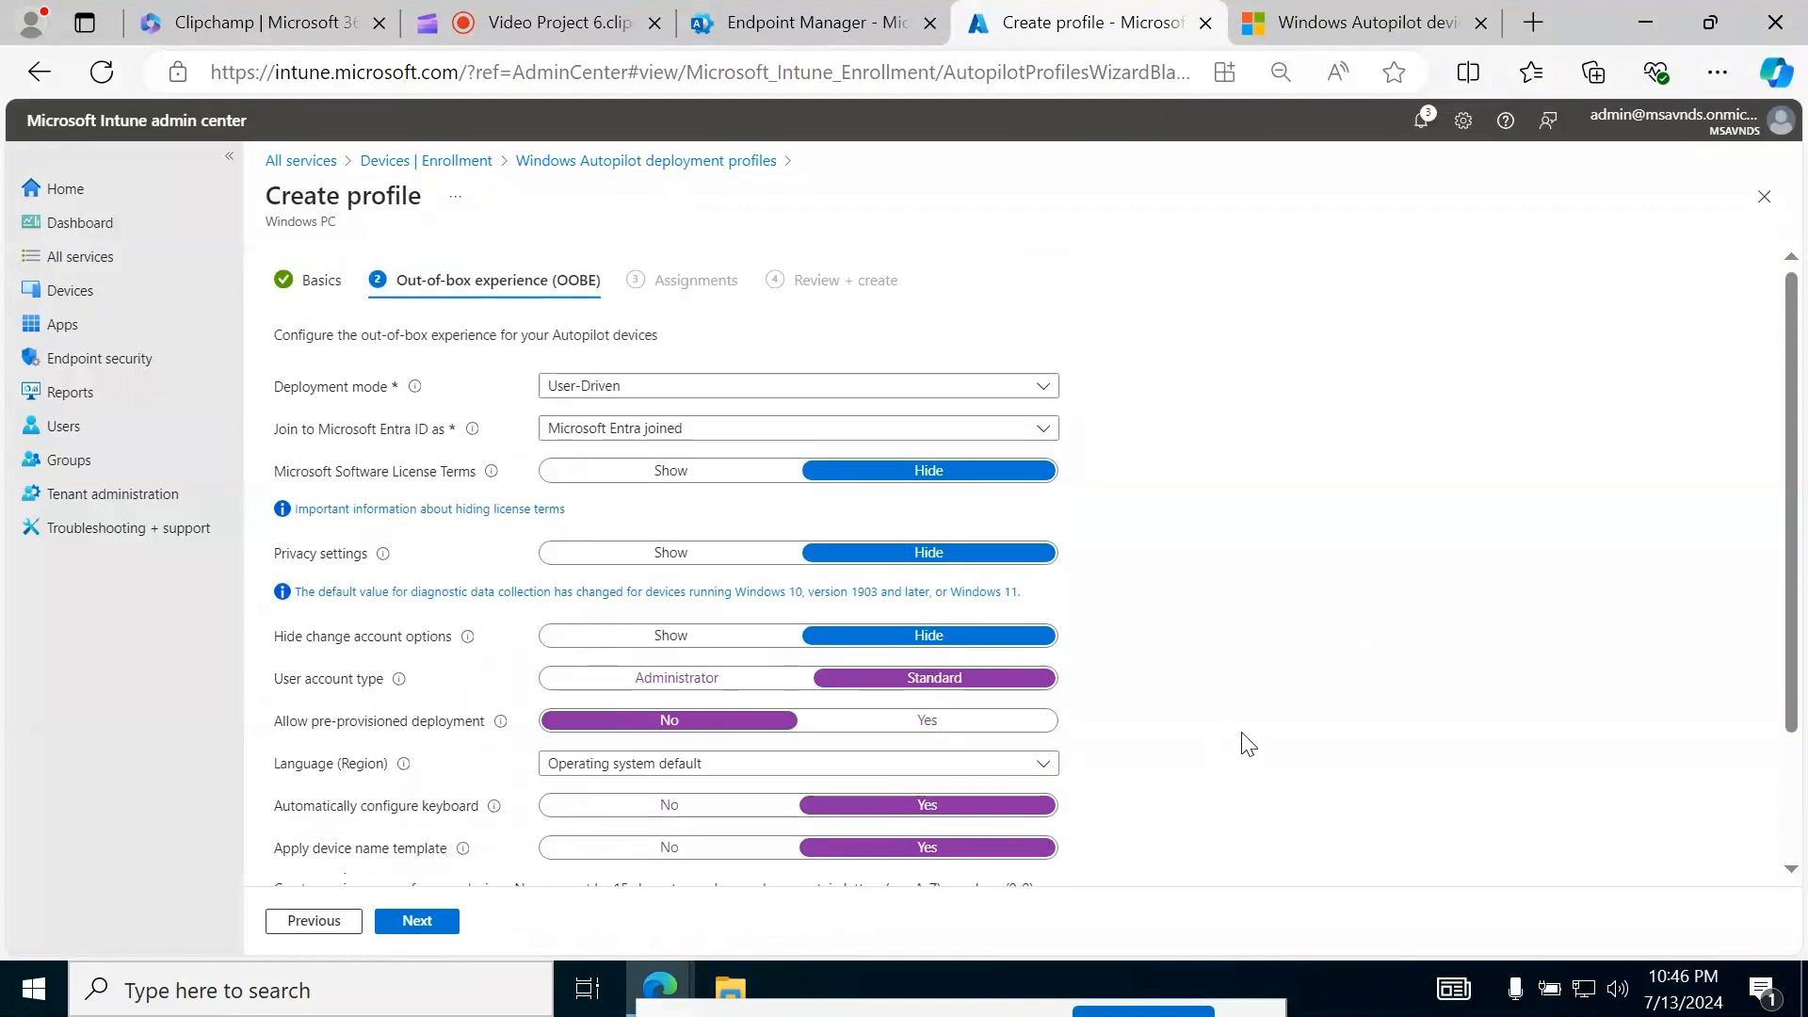
scroll(1248, 744, down, 3)
scroll(1248, 744, up, 2)
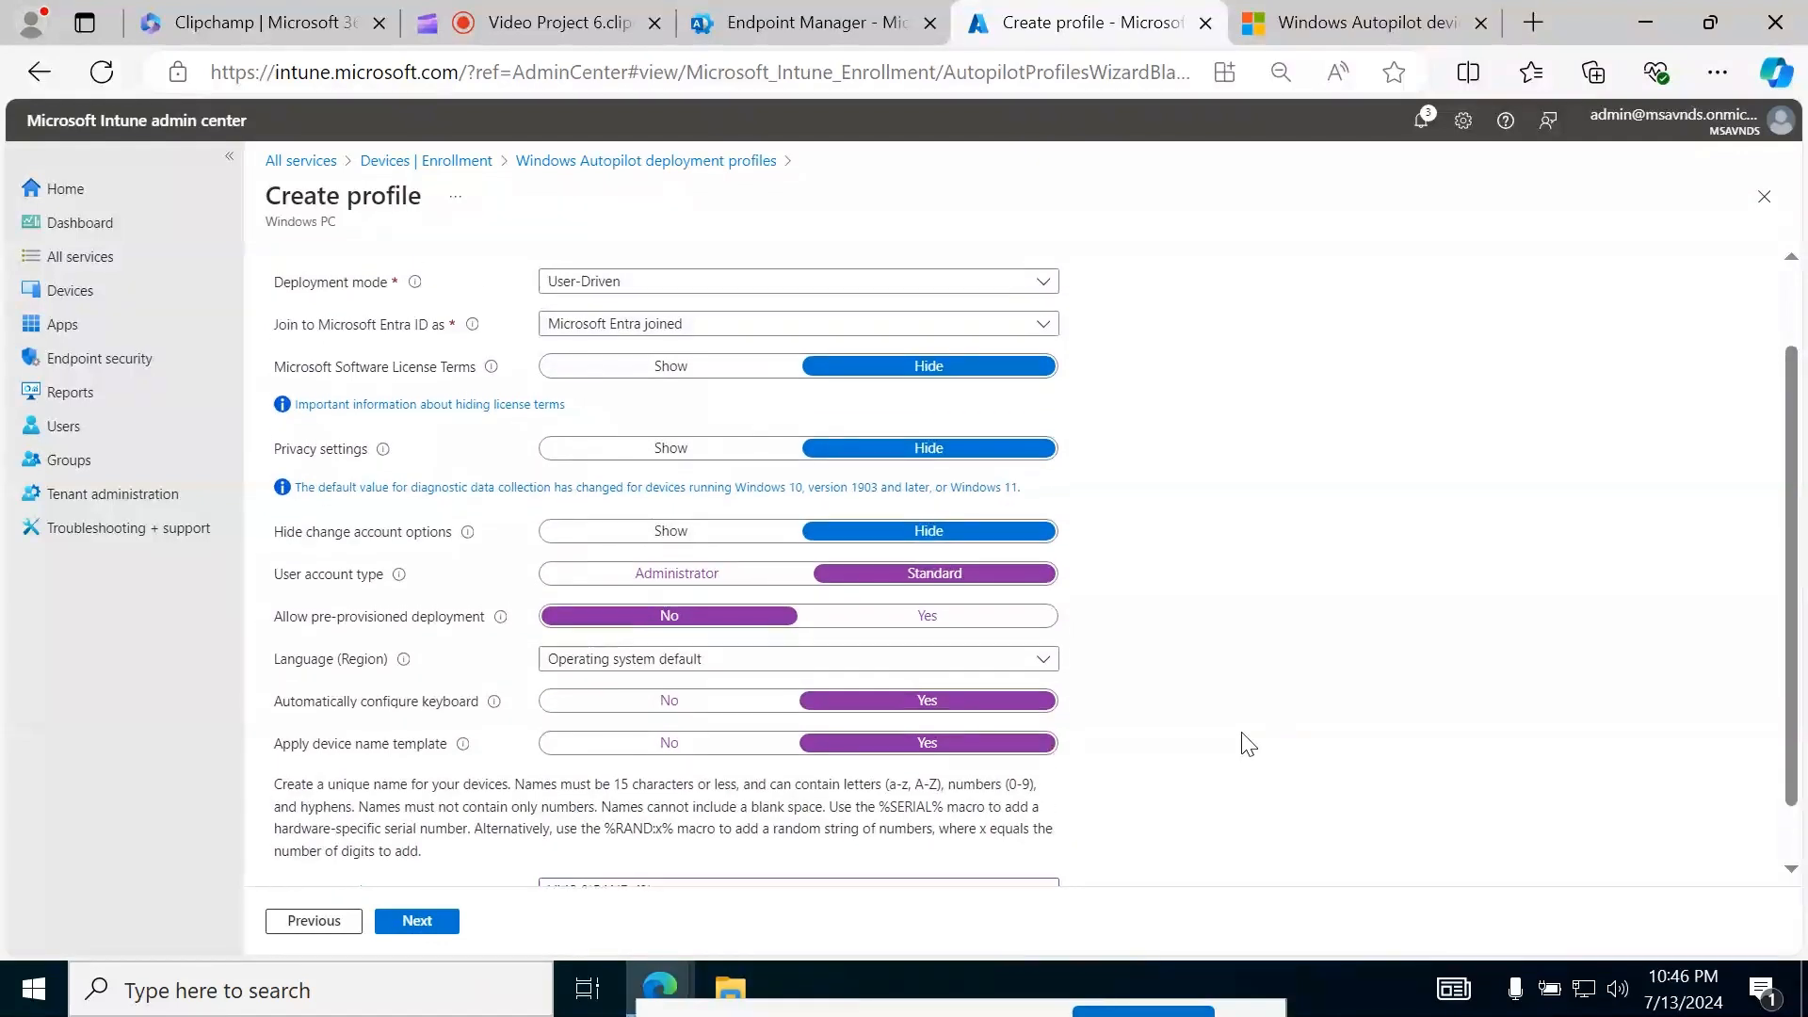
scroll(1248, 744, up, 2)
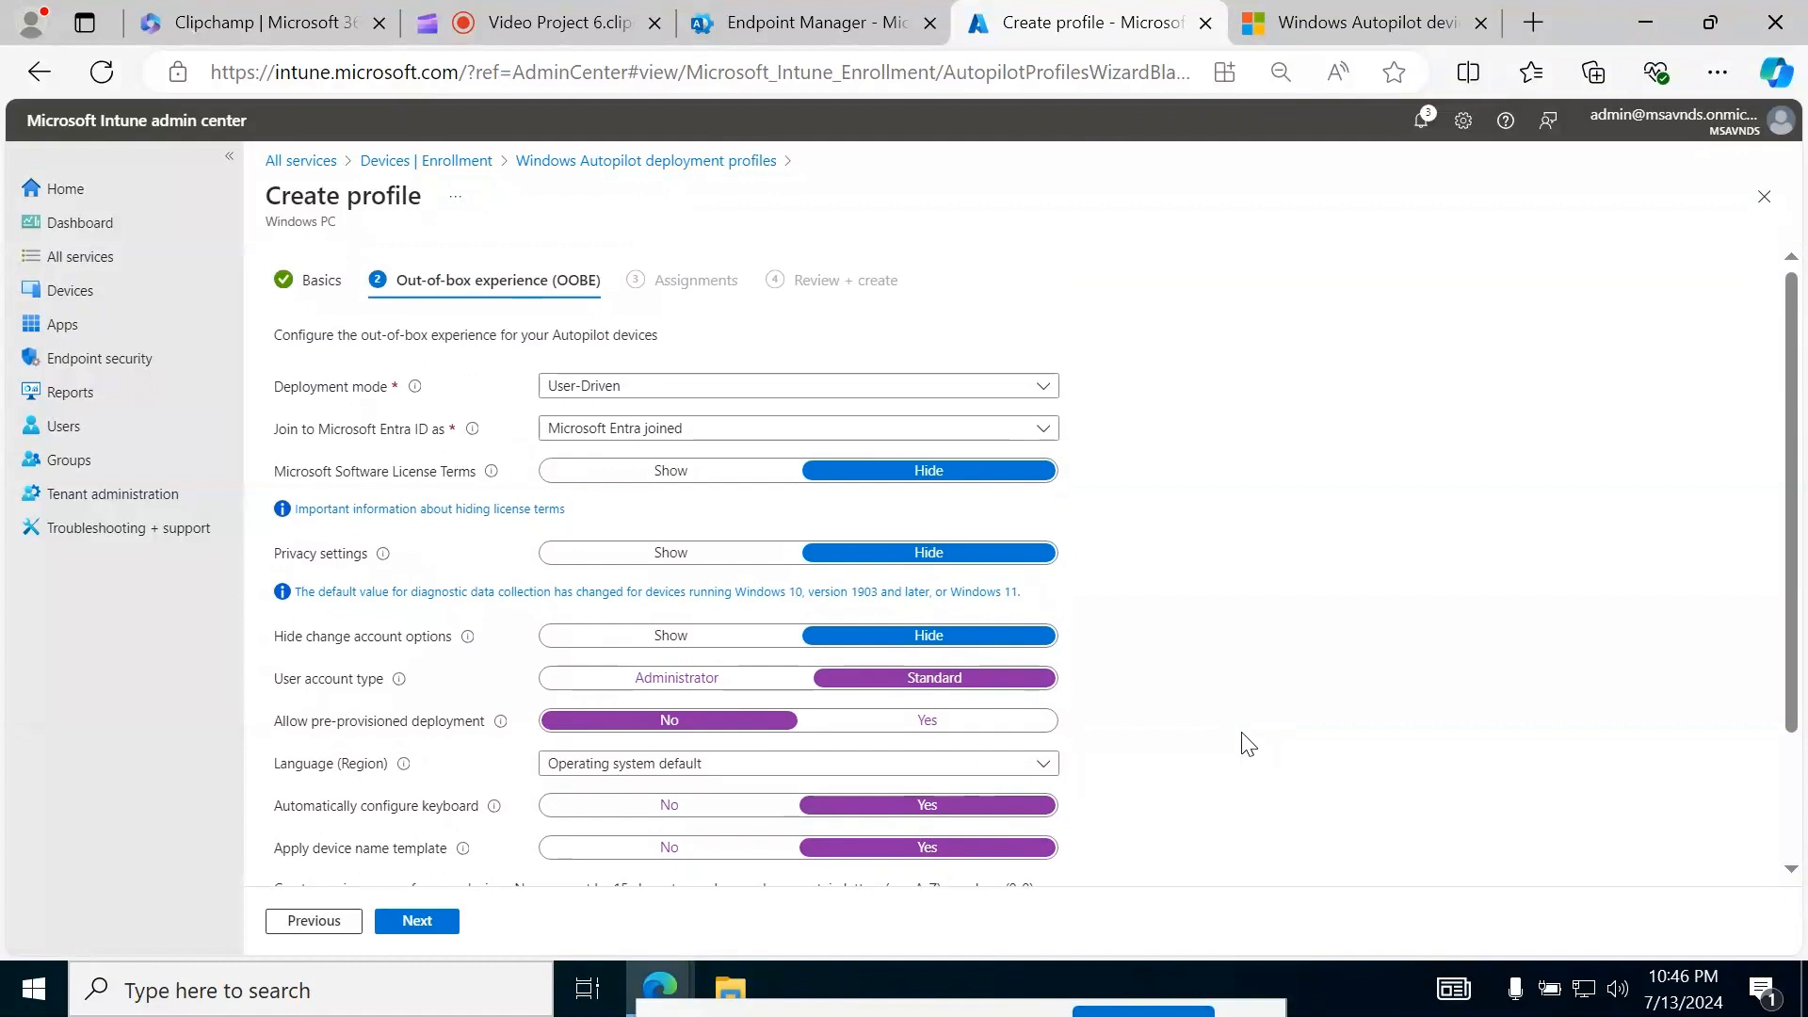
scroll(1248, 744, down, 3)
scroll(1248, 744, up, 1)
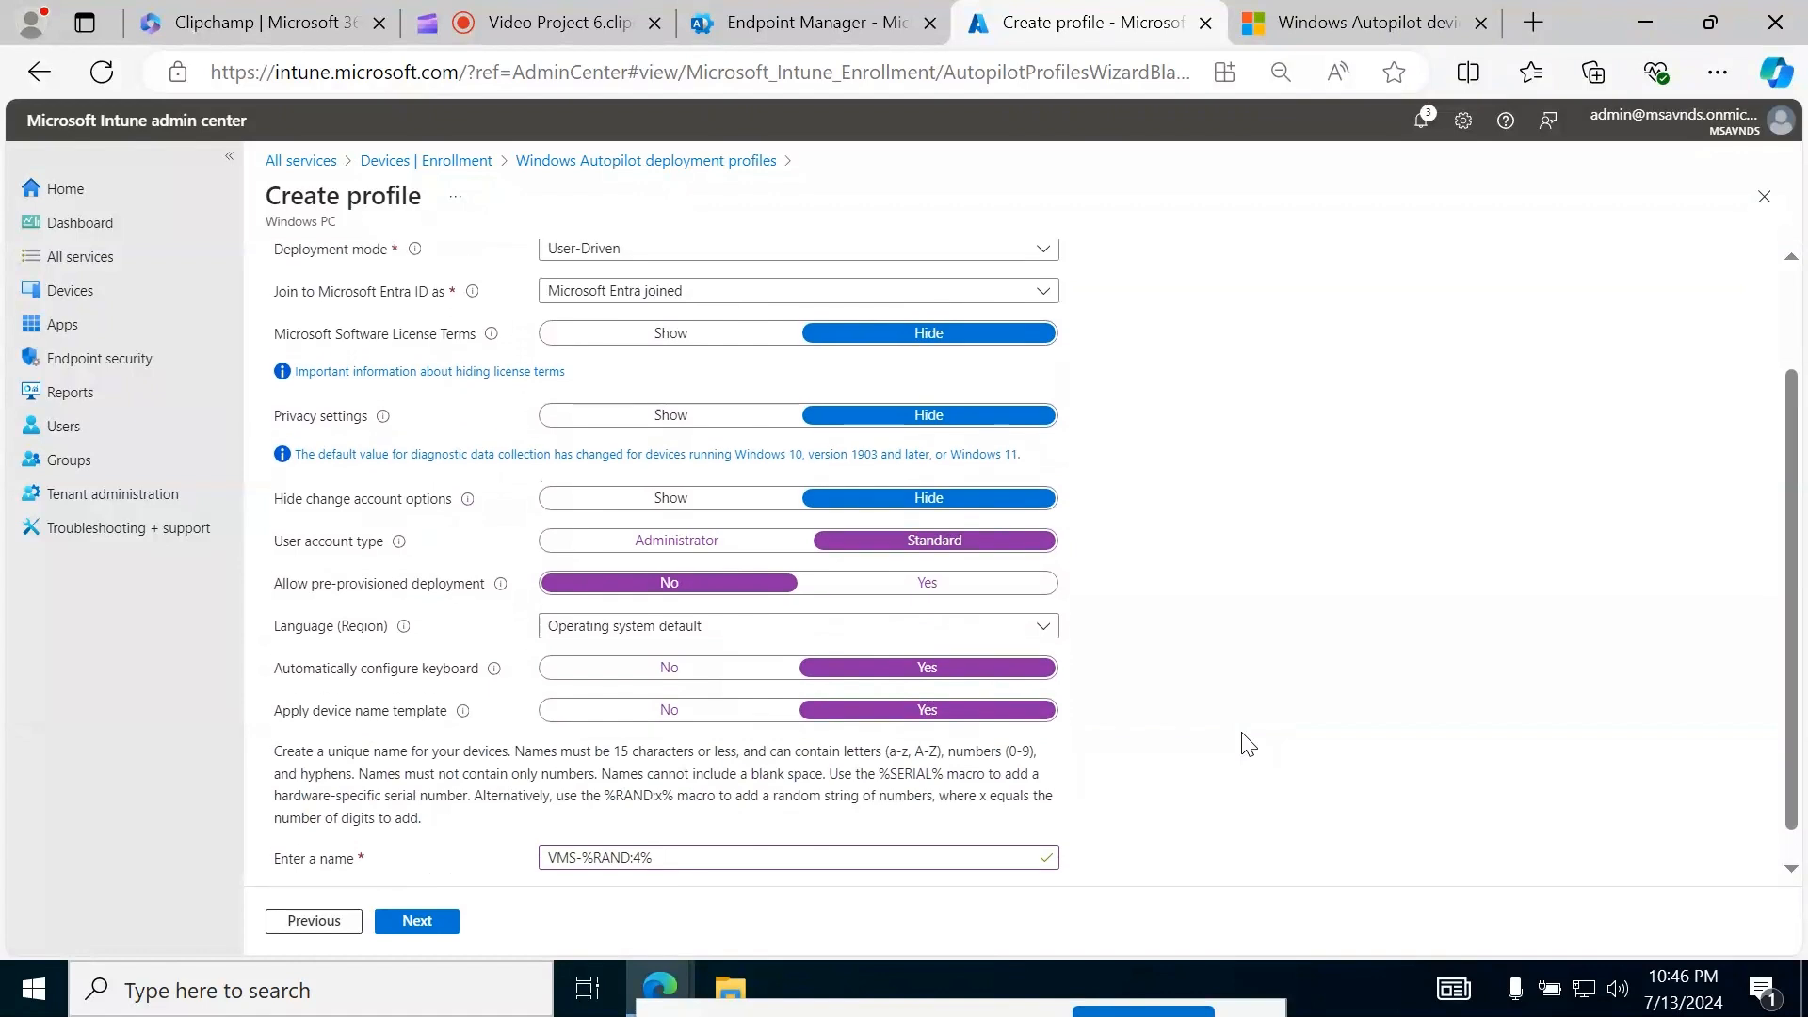
scroll(1248, 744, up, 1)
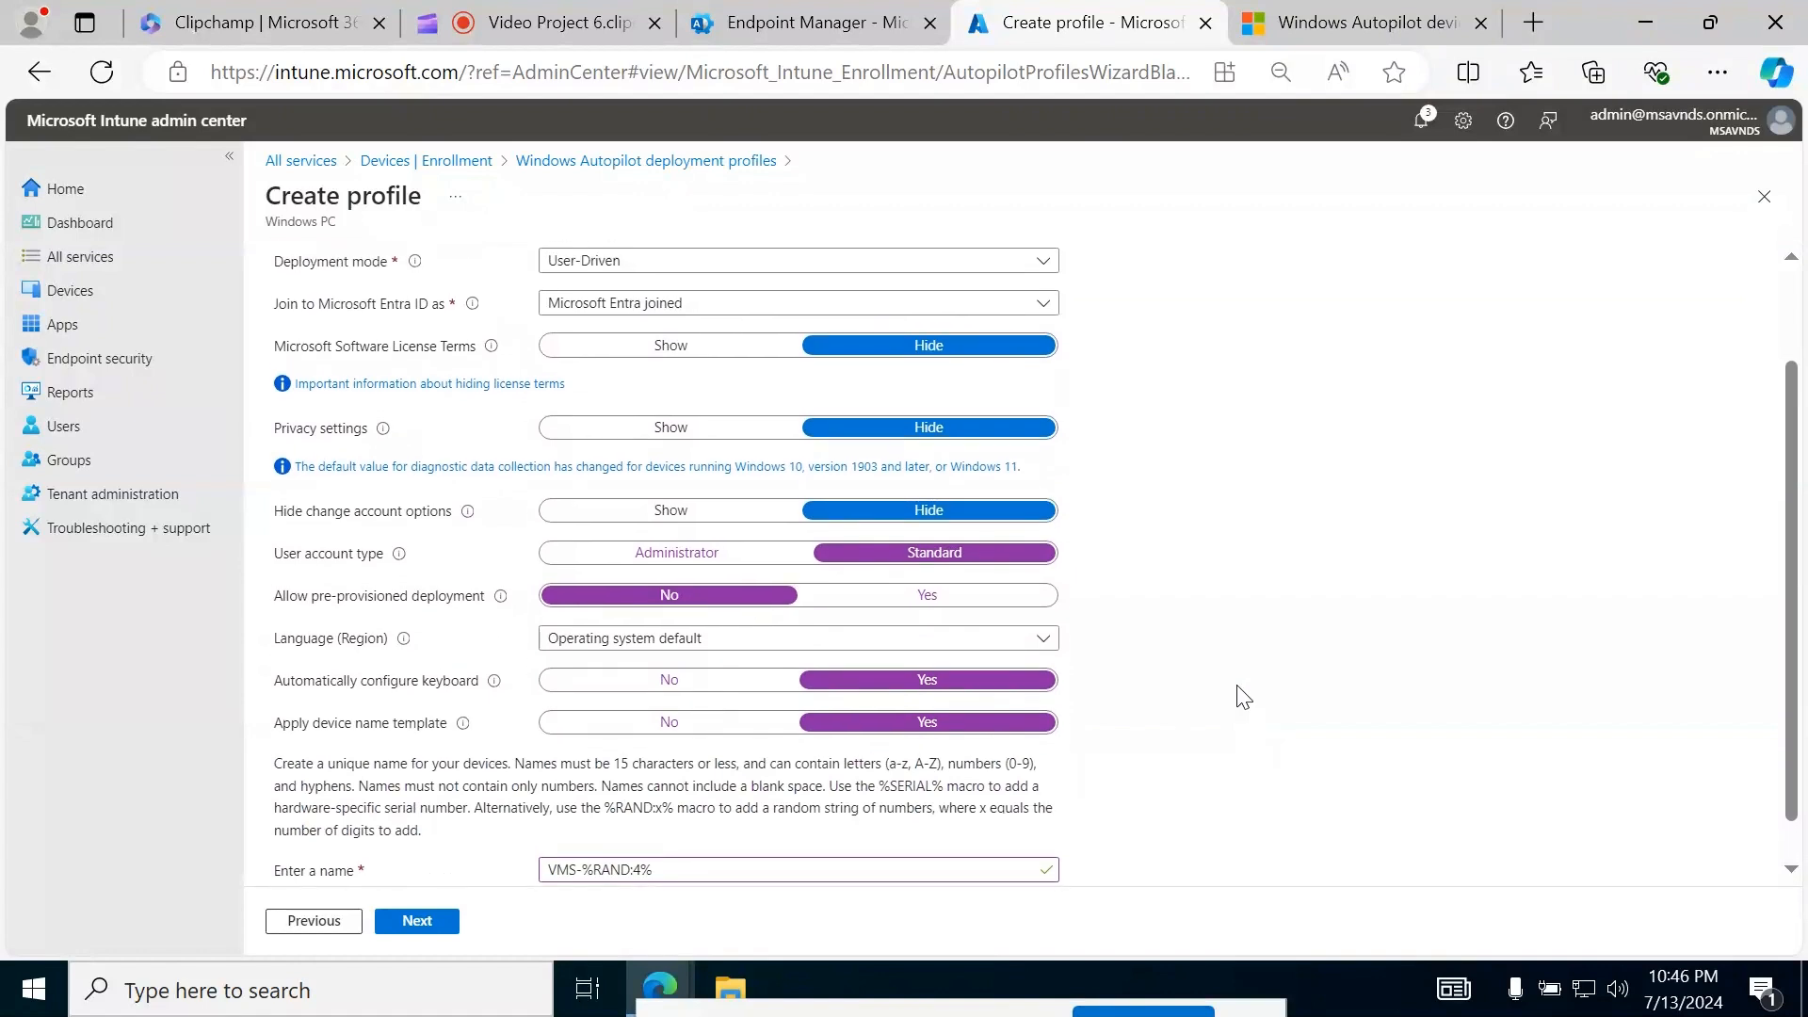
click(394, 928)
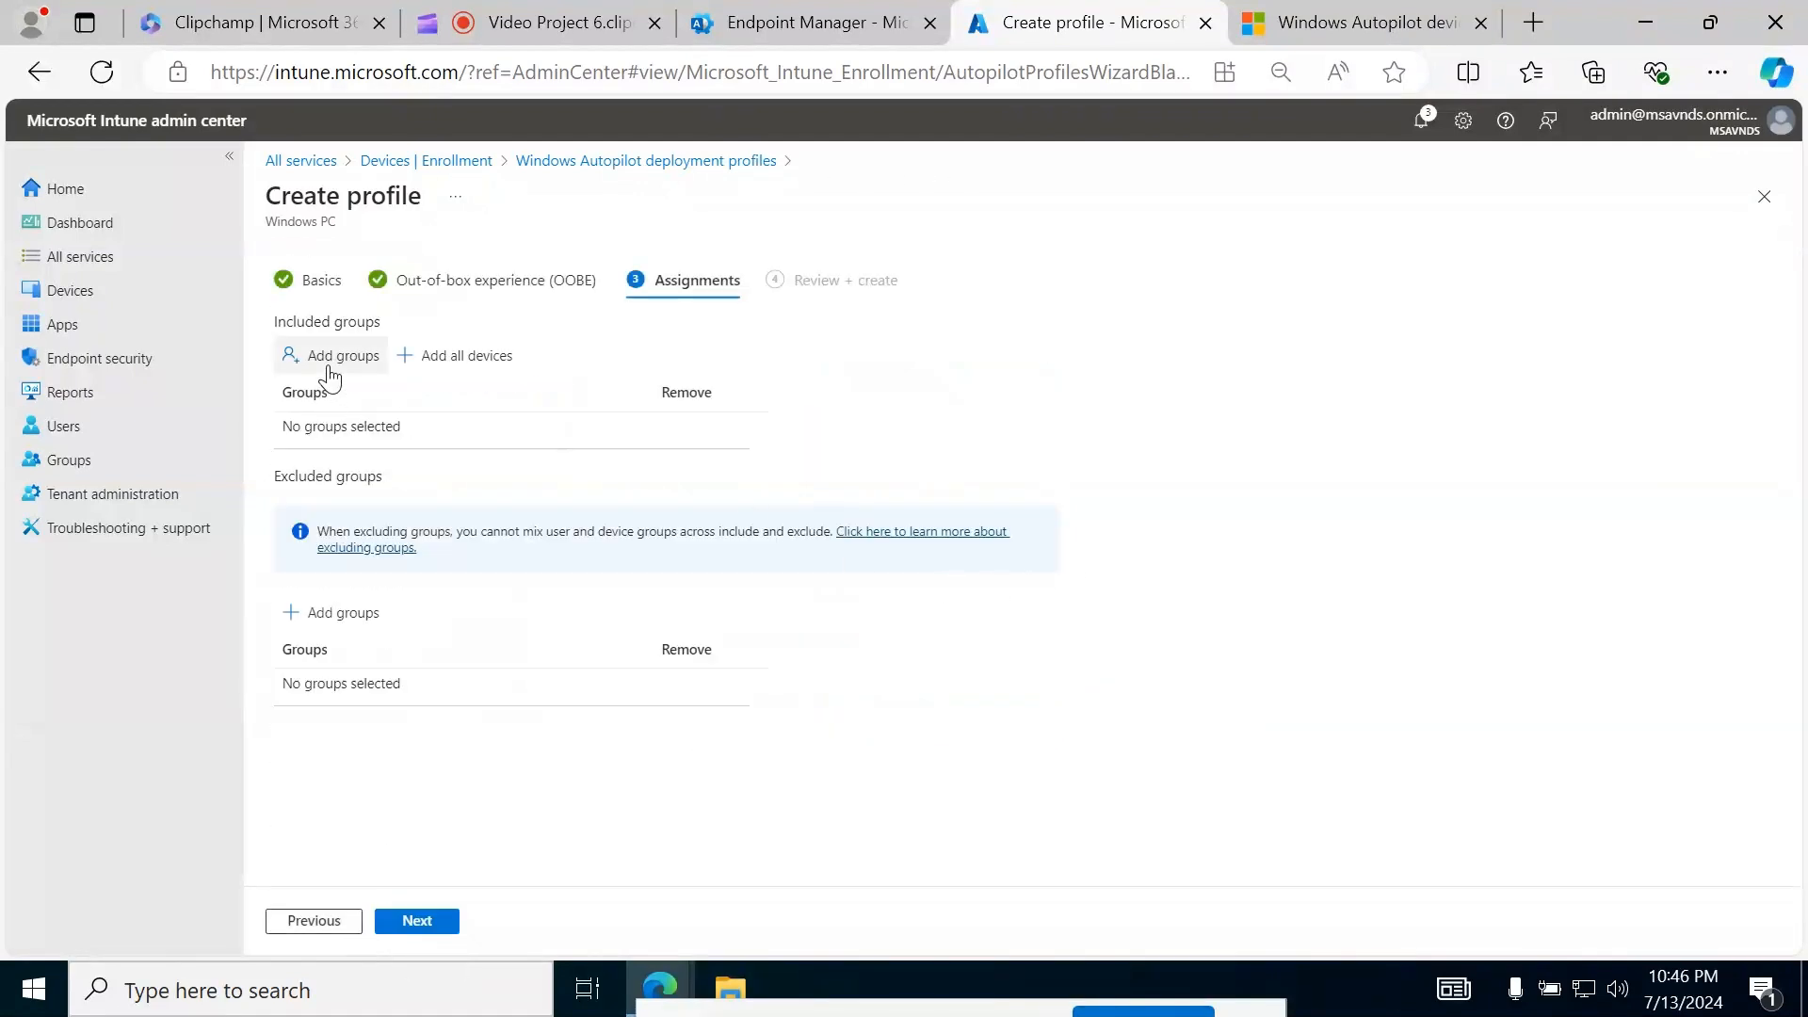
- Add all devices to the profile's included groups and remove that assignment again
click(453, 360)
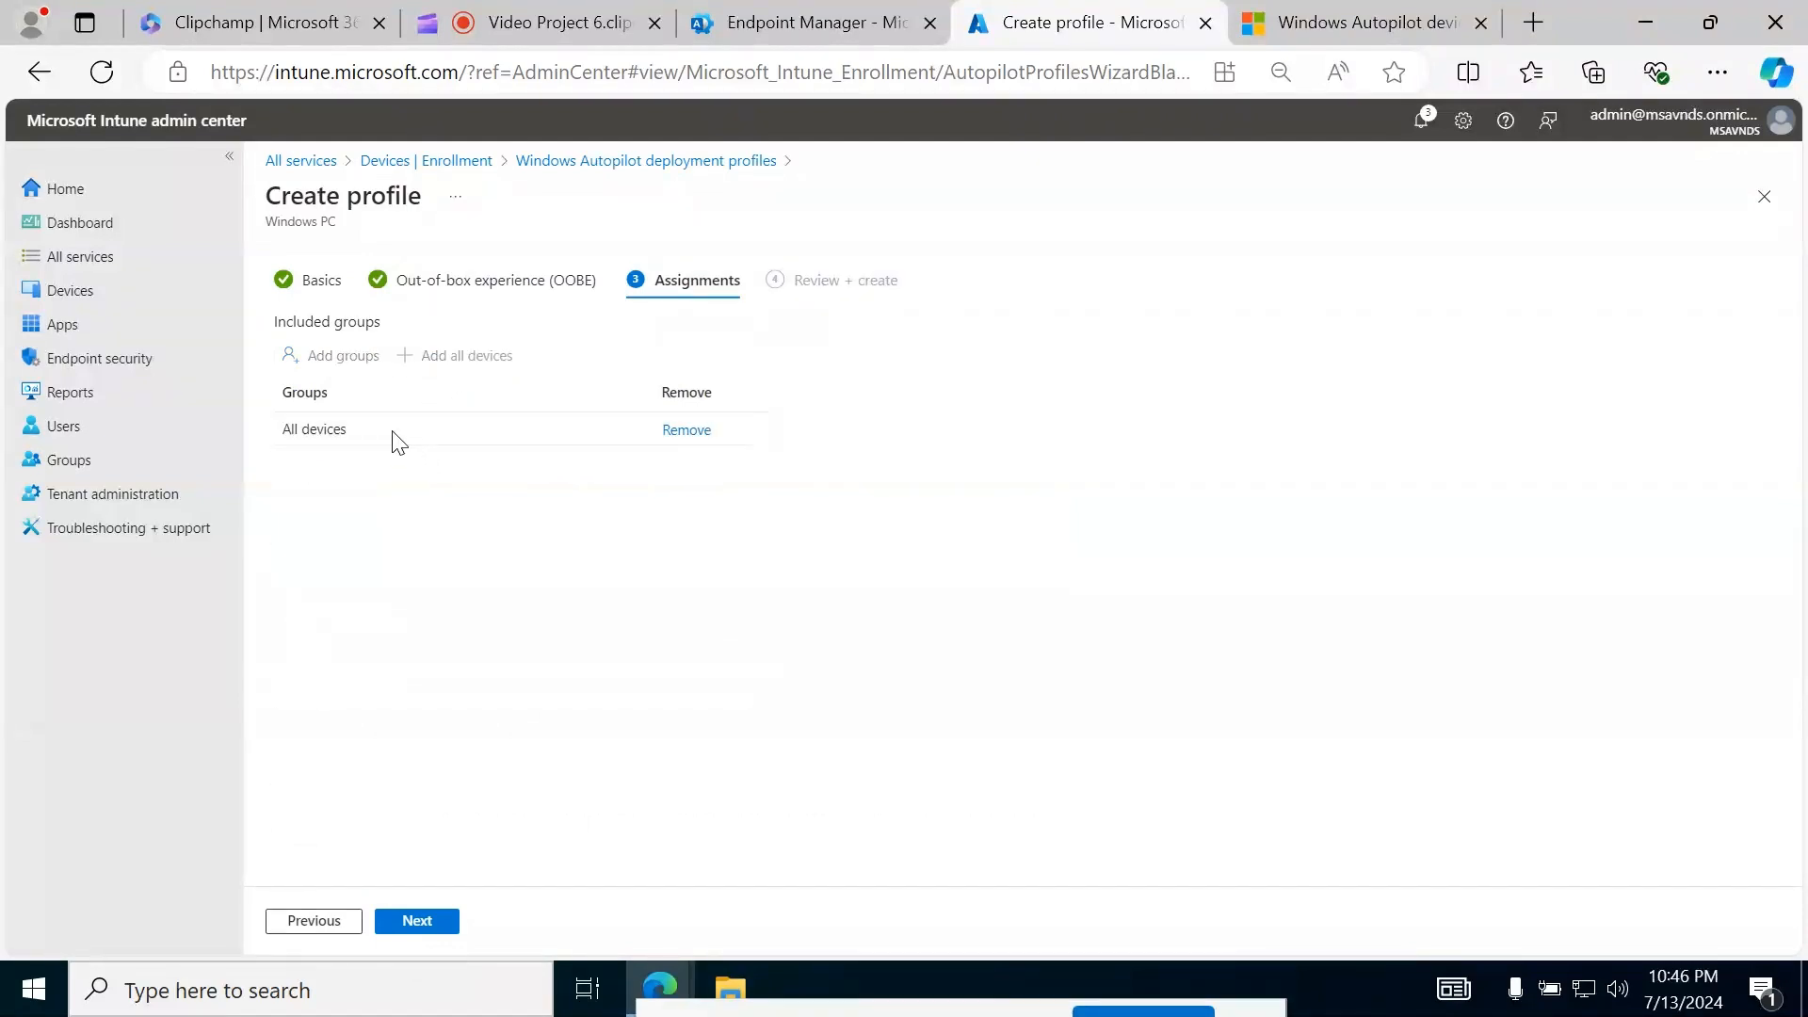
click(679, 432)
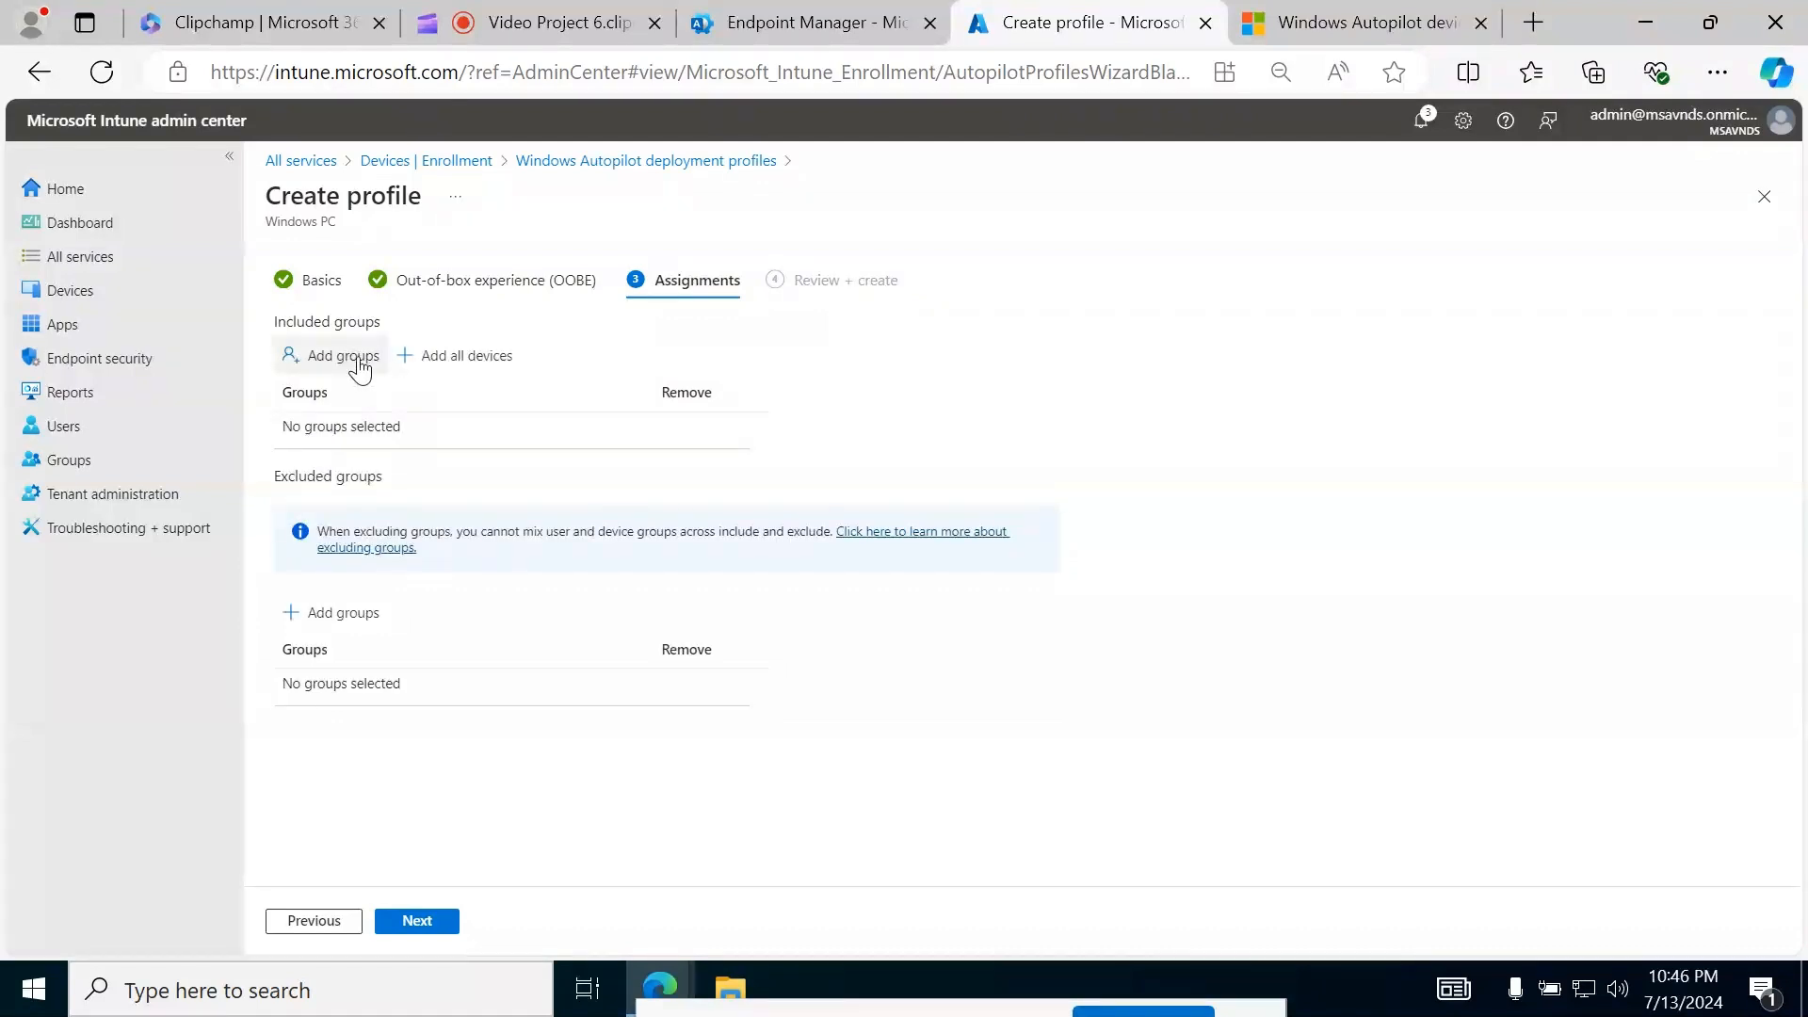
- Search the groups for "window" and add the Windows 365 group to the profile's included groups
click(355, 356)
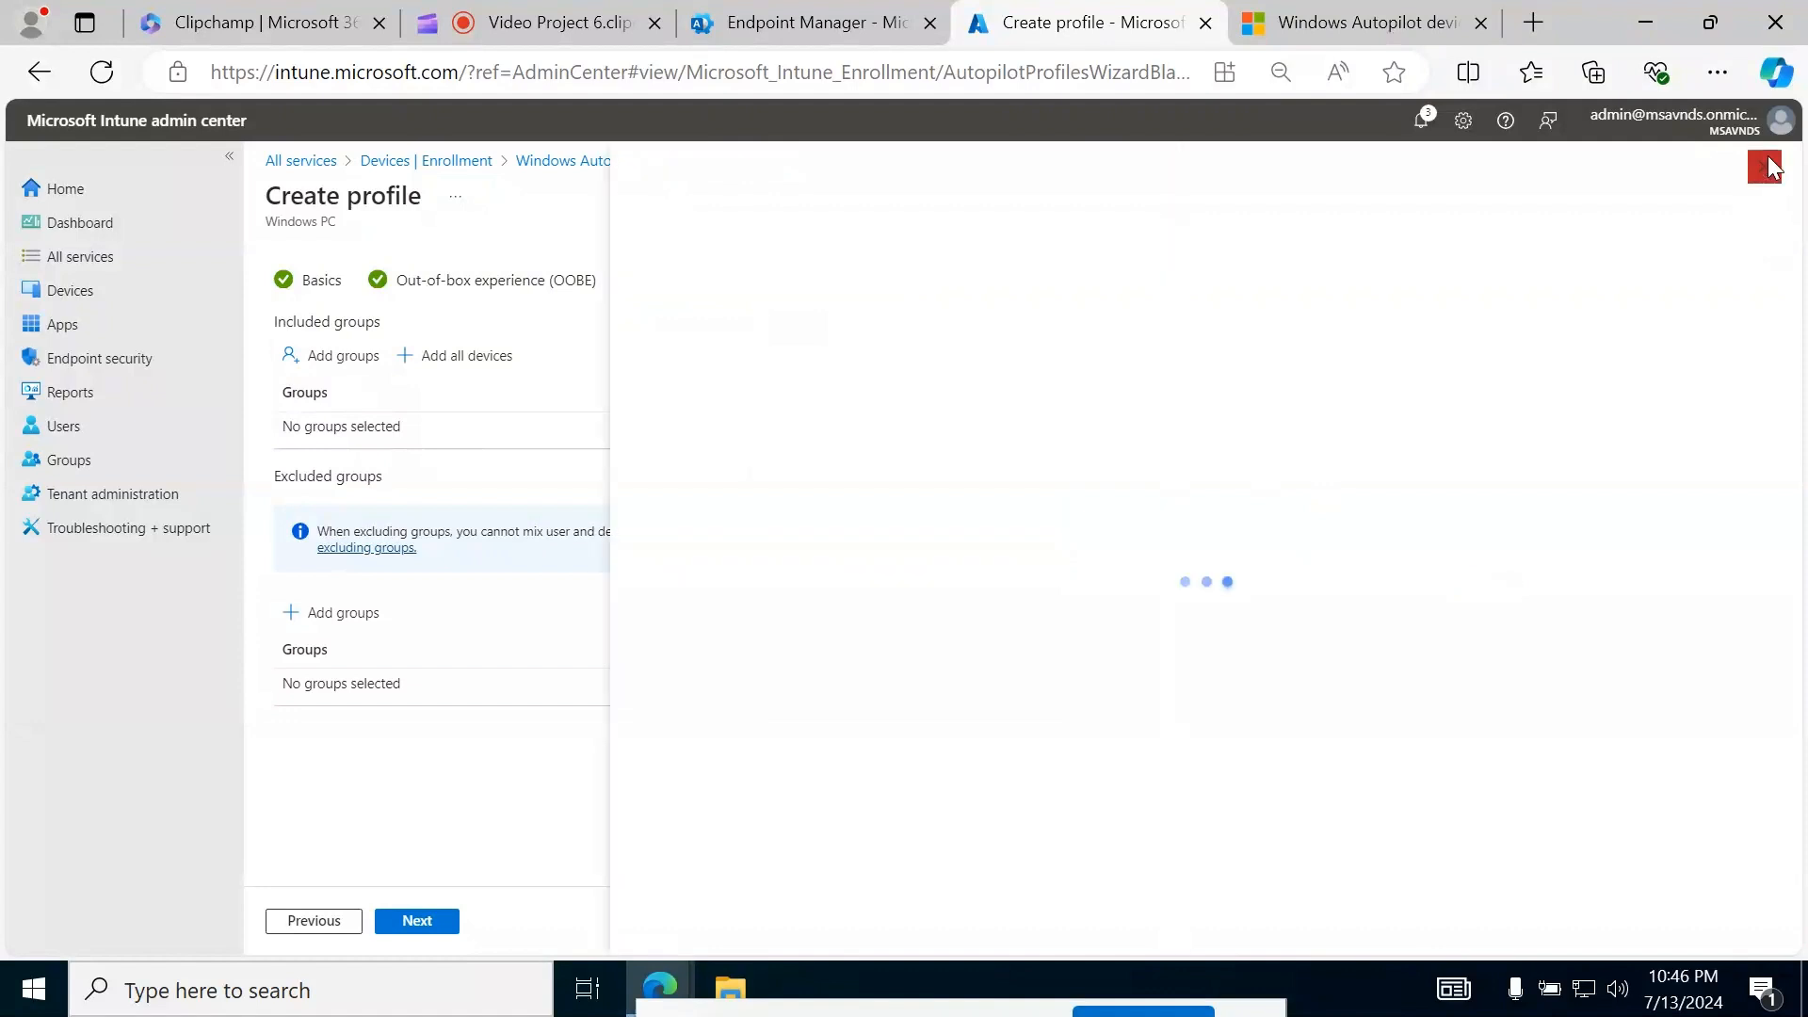
text(window)
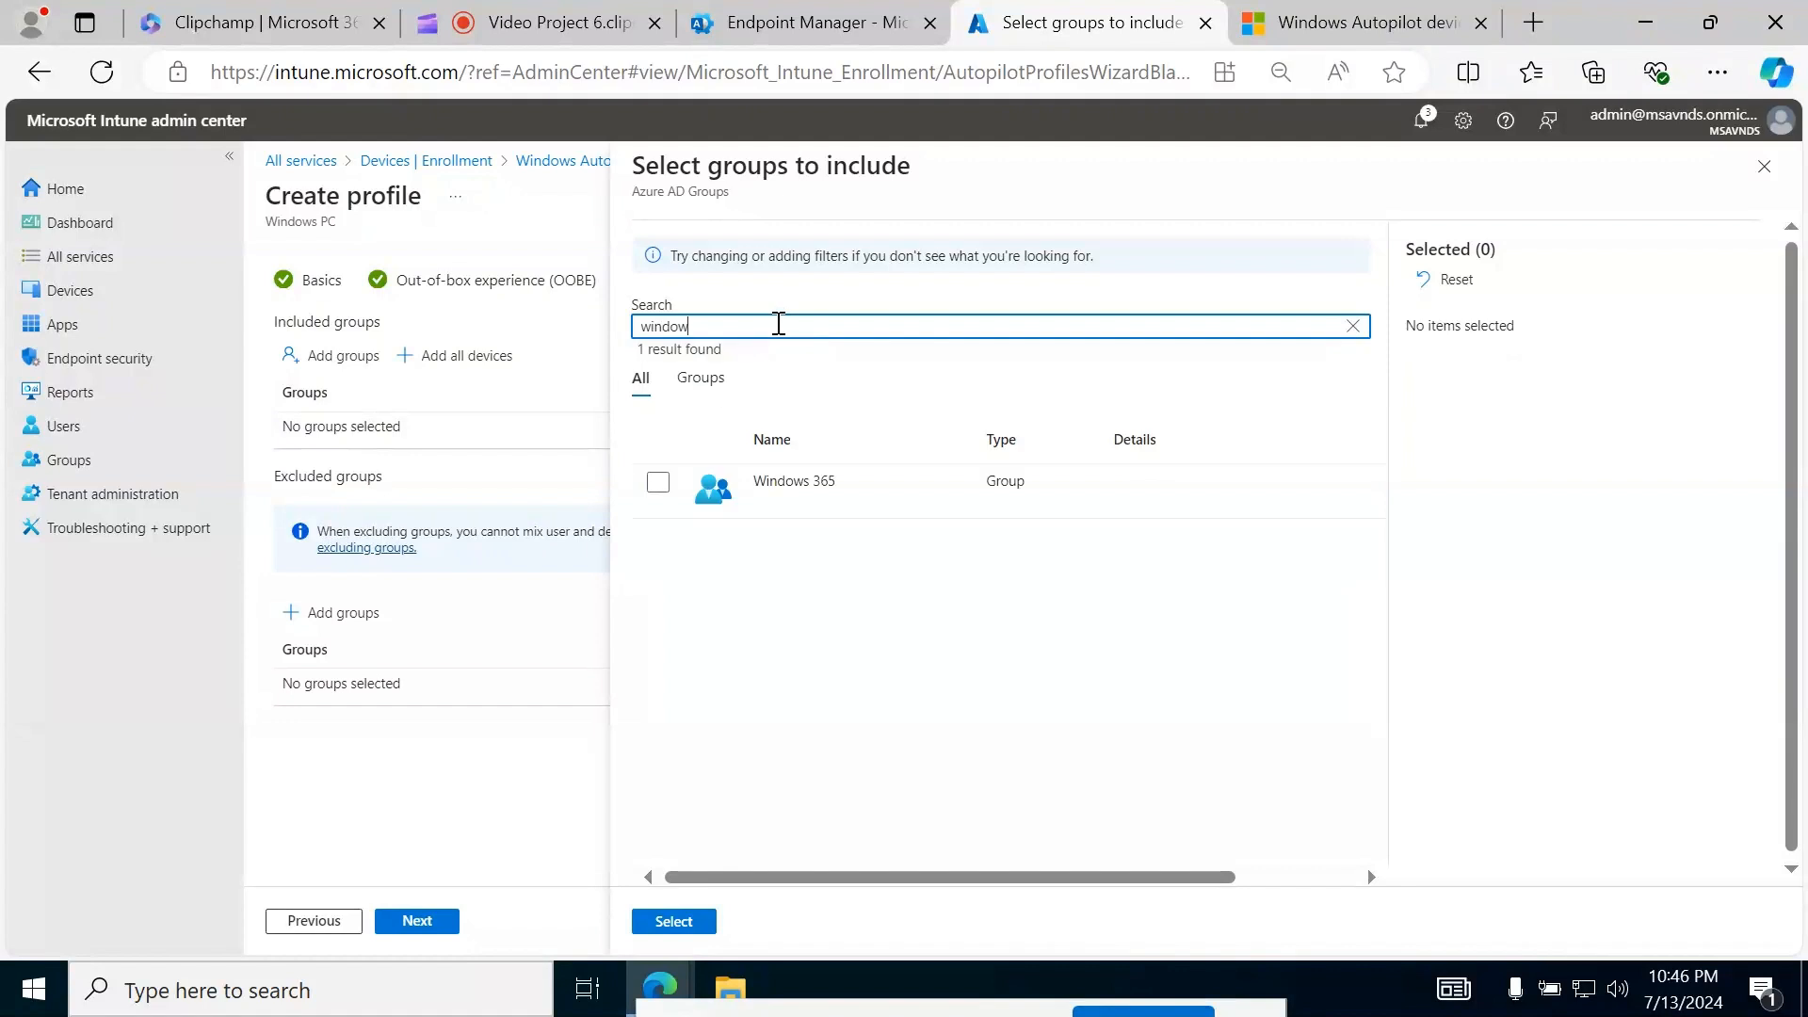
click(658, 483)
click(675, 922)
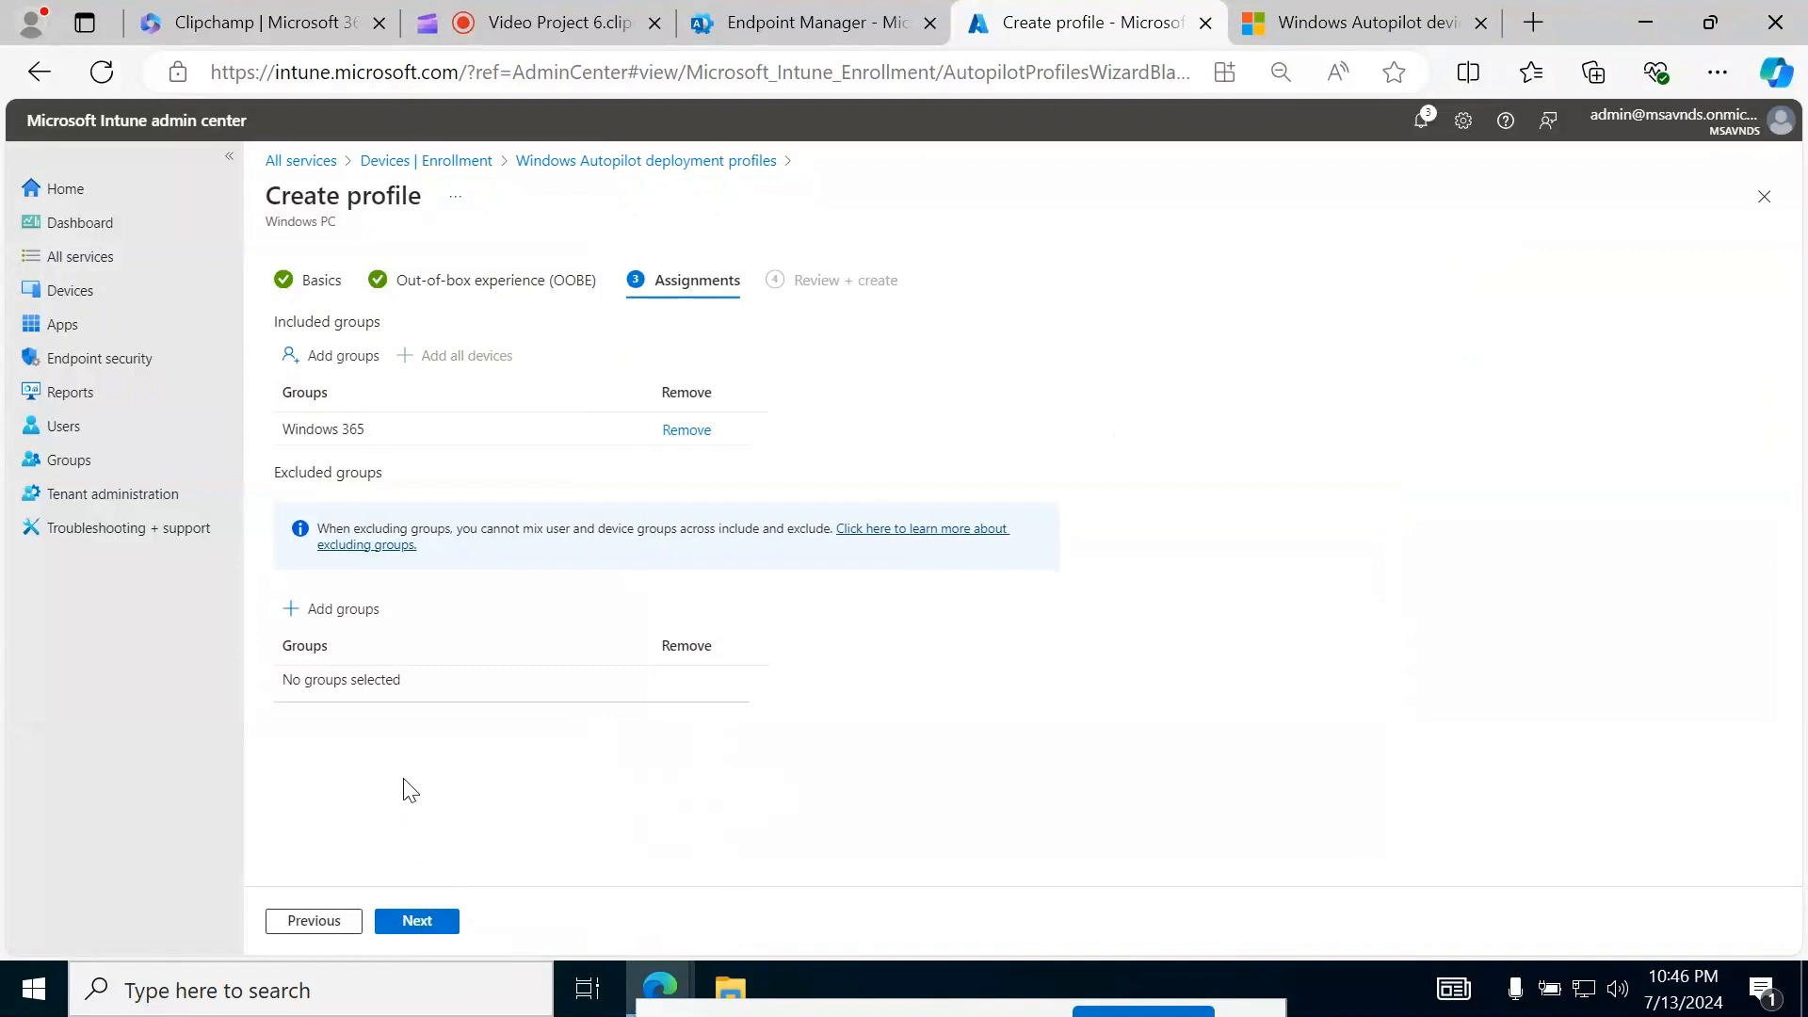
- Open the group selection for the profile's excluded groups
click(345, 622)
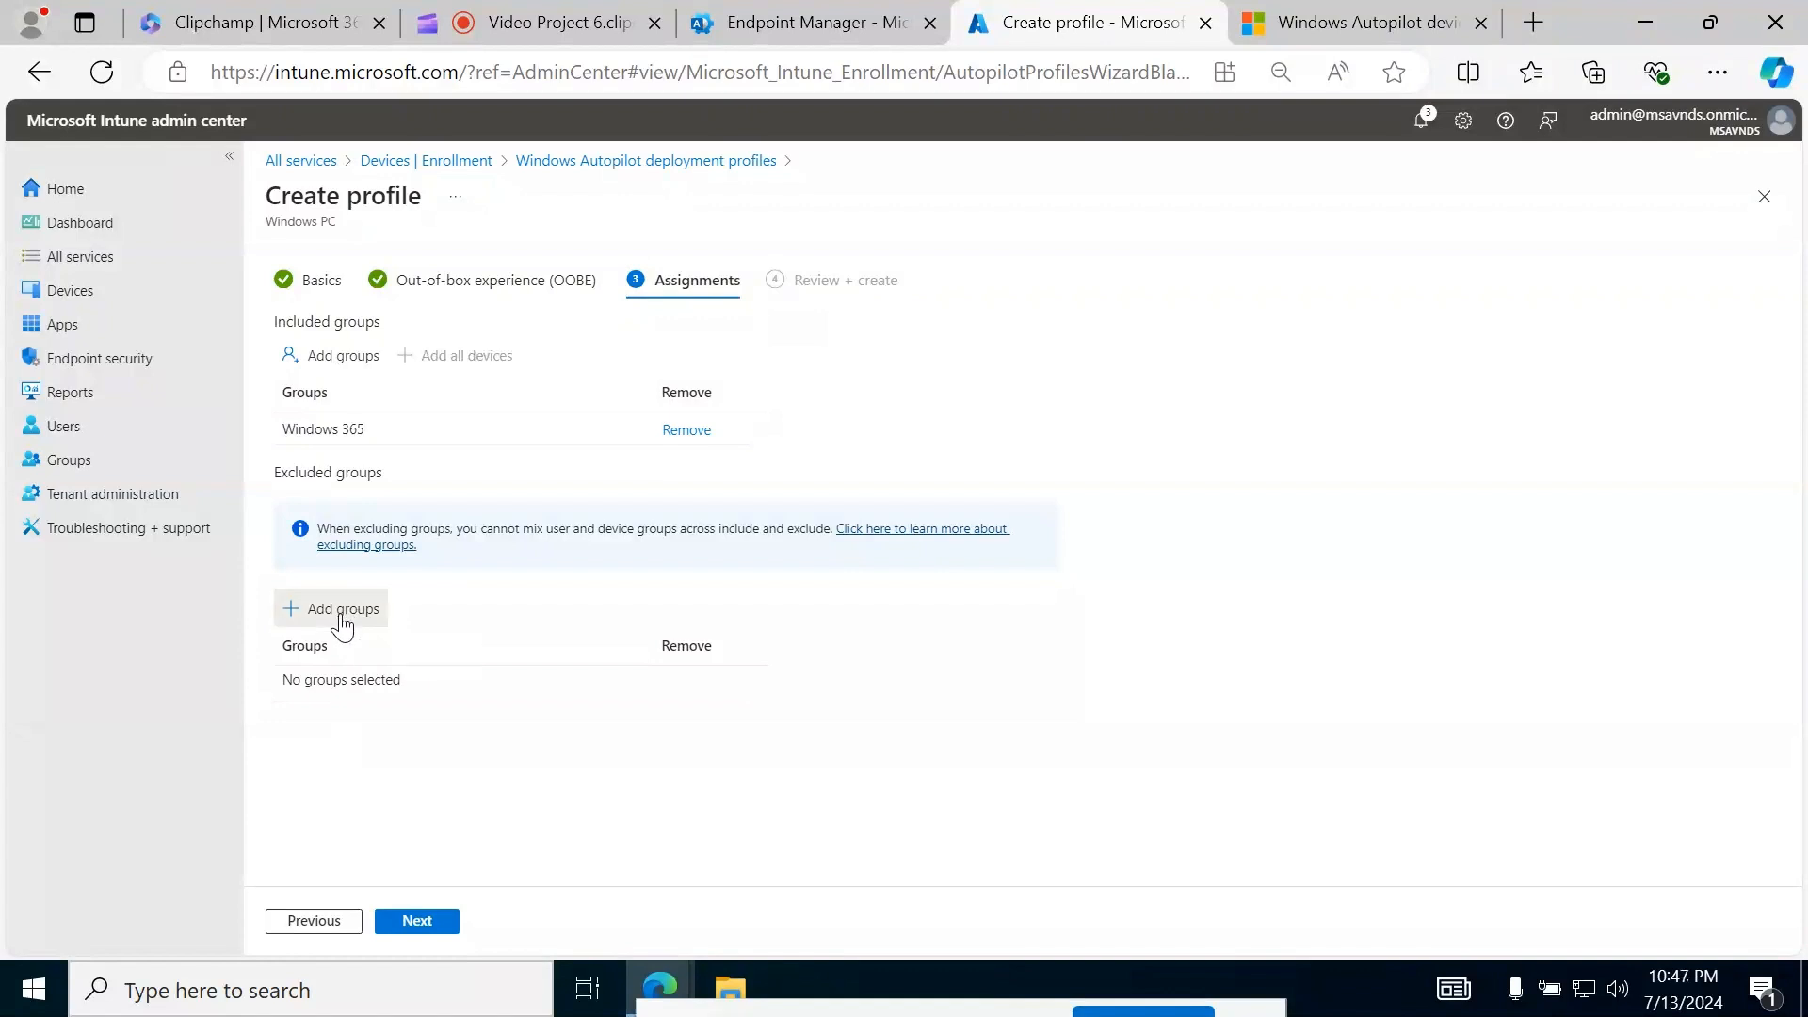